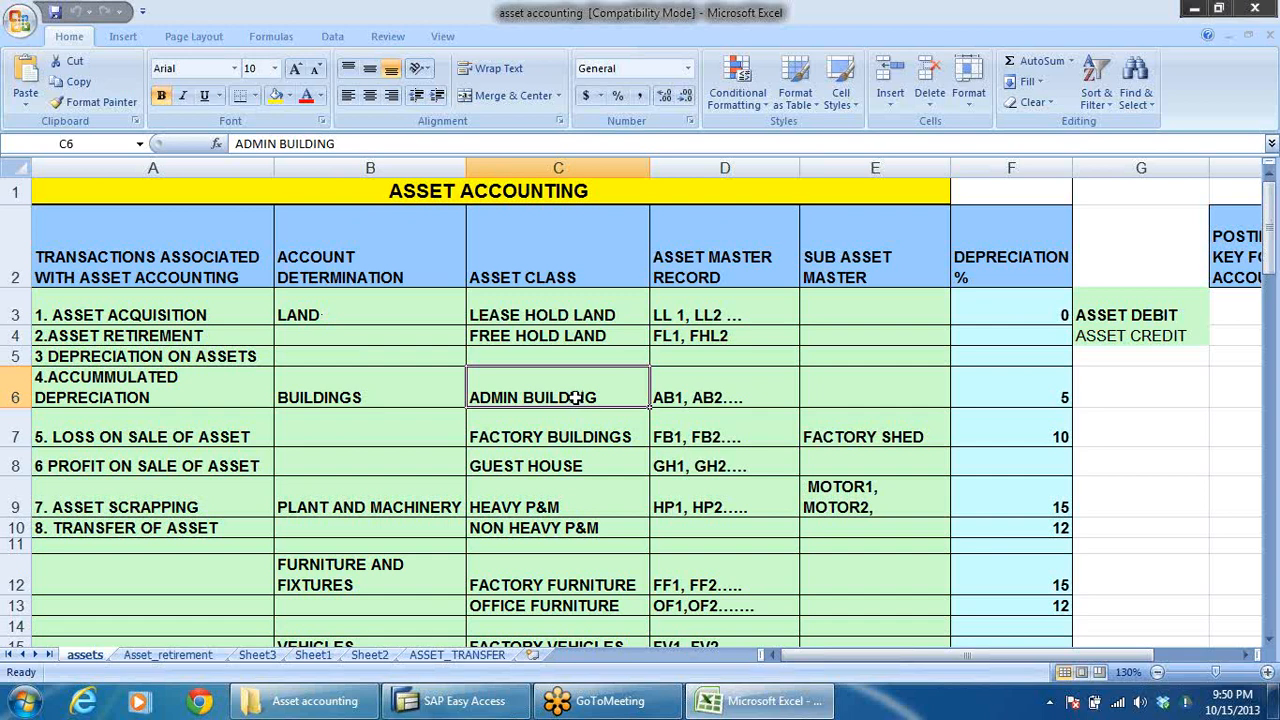
Step: Examine the account determination entries on the assets sheet, from LAND and BUILDINGS down to LOW VALUE ASSETS and AUC
left_click(328, 305)
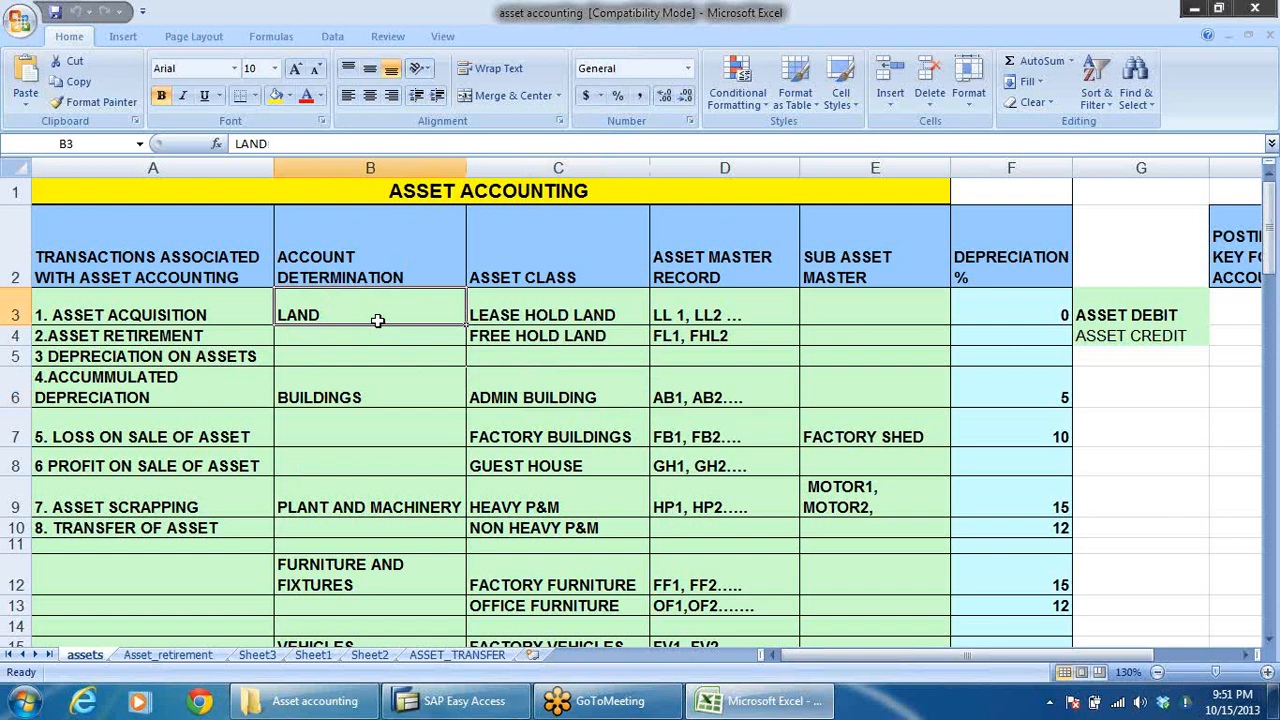
left_click(379, 397)
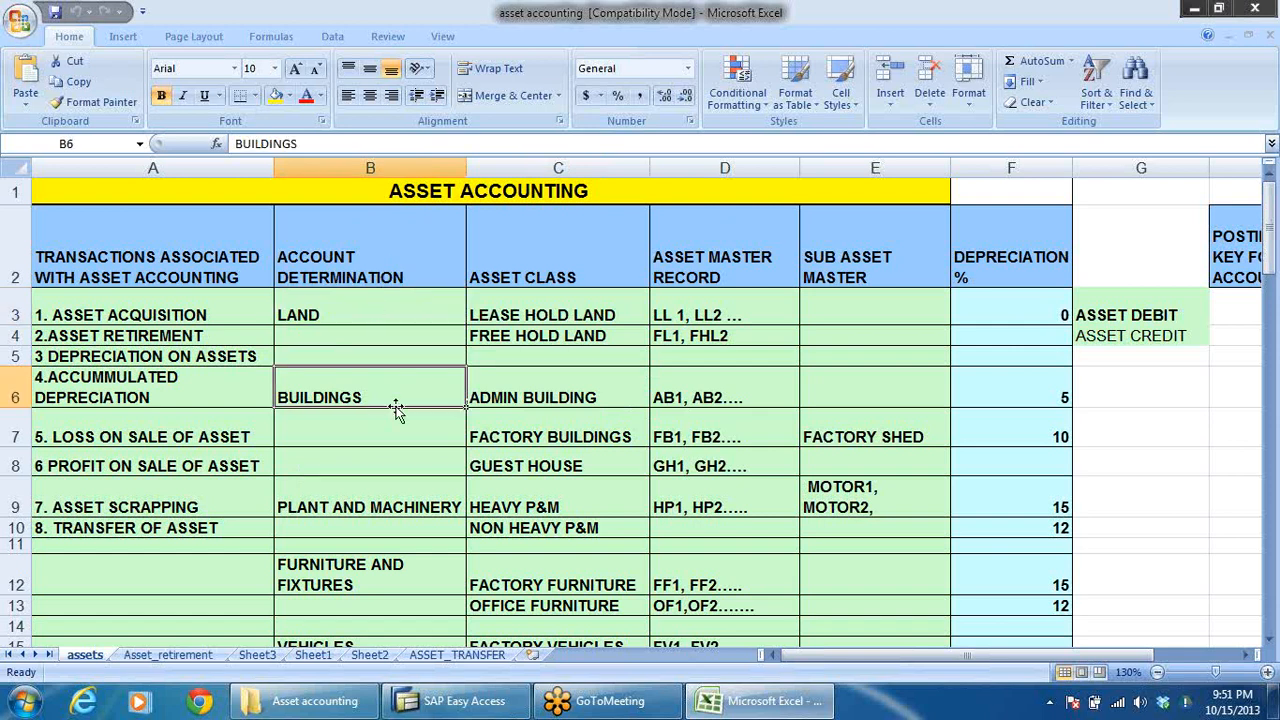
left_click(343, 314)
left_click(364, 399)
left_click(366, 509)
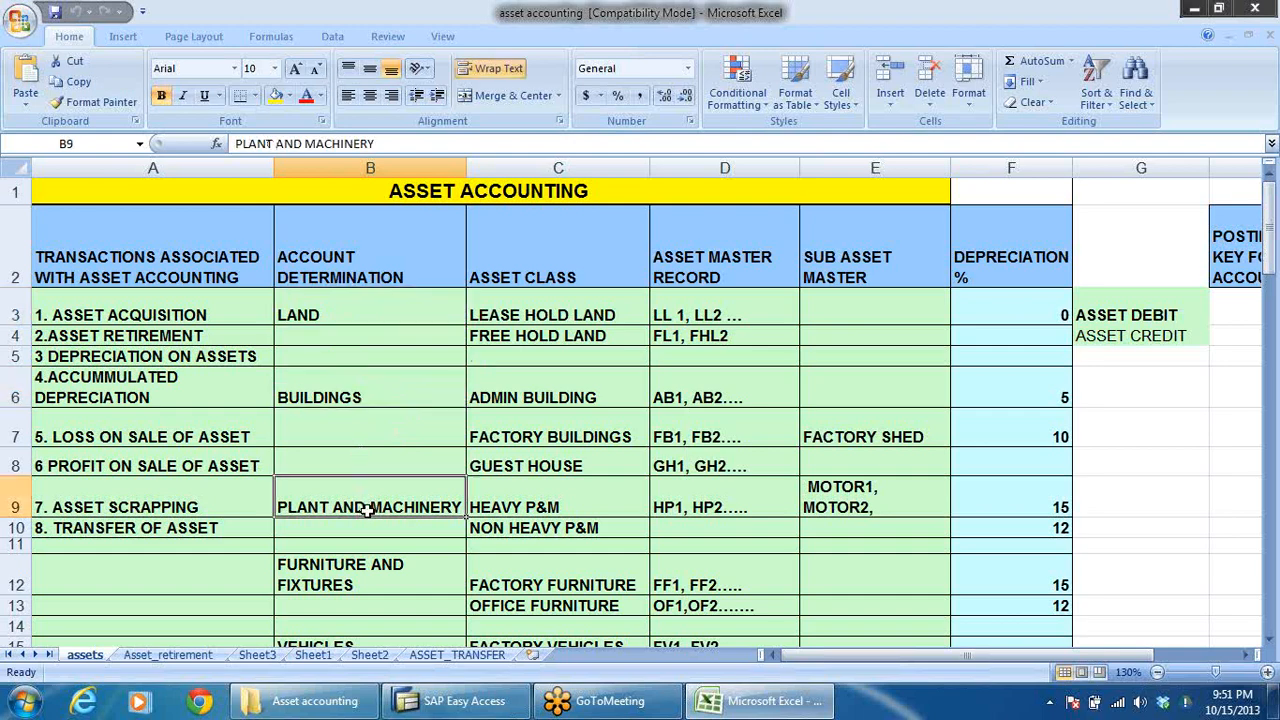
left_click(346, 592)
scroll(390, 560, "down", 2)
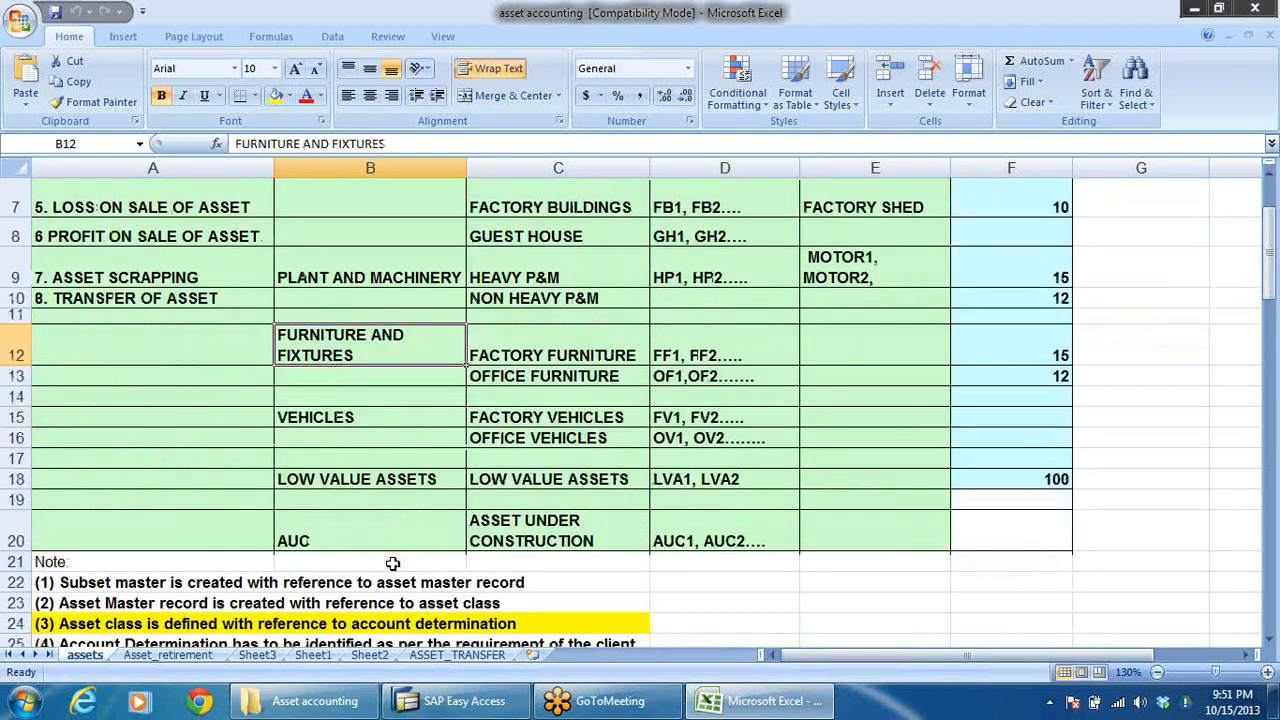
left_click(357, 424)
left_click(400, 479)
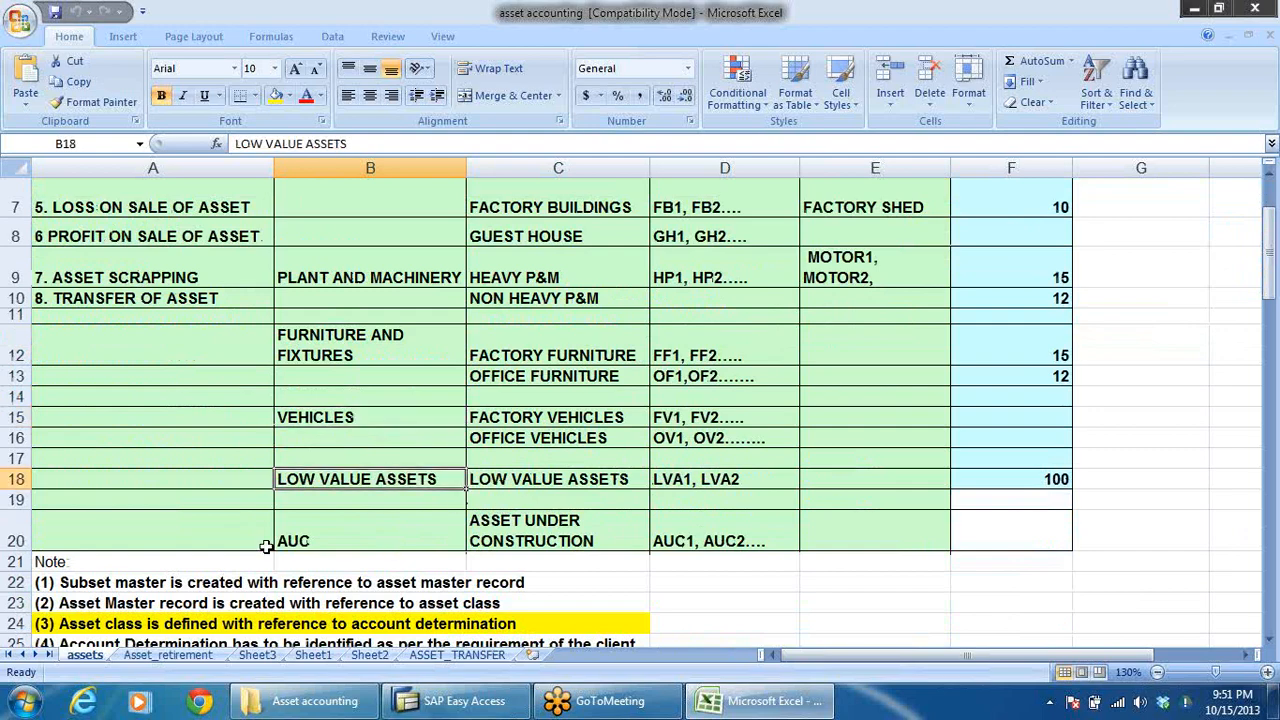
left_click(295, 533)
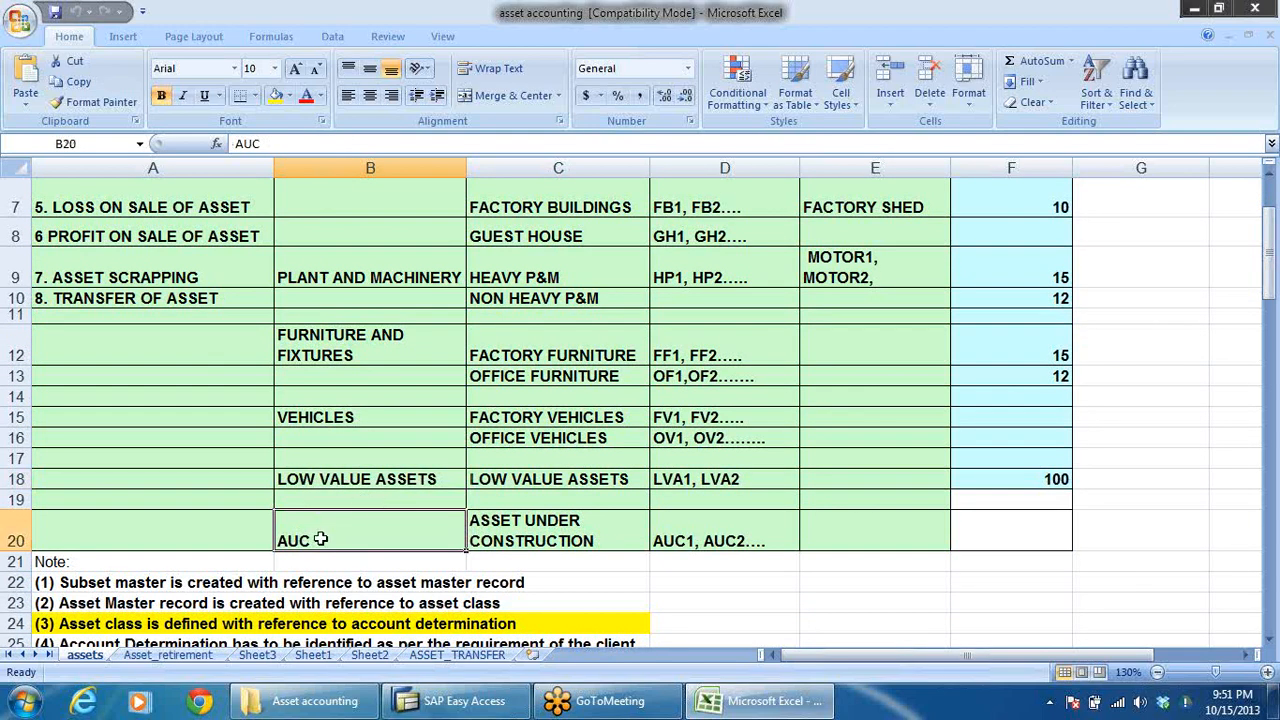
scroll(405, 505, "up", 2)
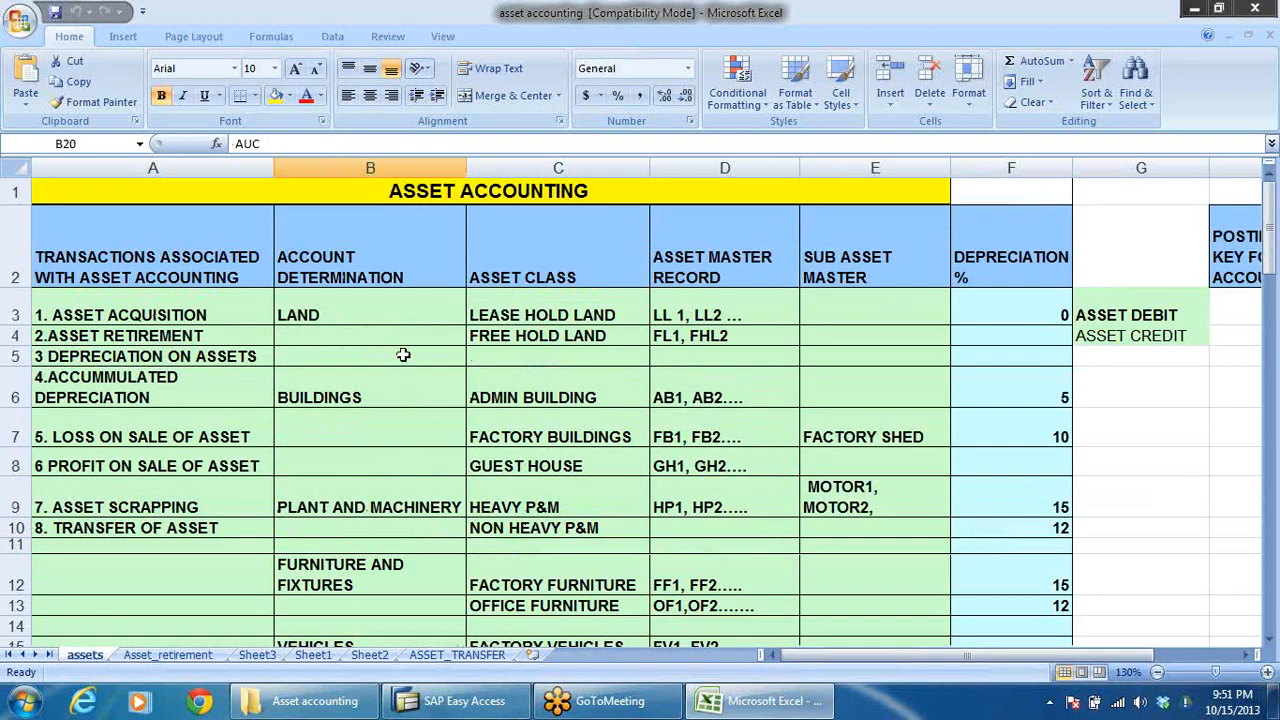
Step: Examine the ASSET CLASS entries against their account determinations, including land, building, furniture and low value asset classes
left_click(535, 282)
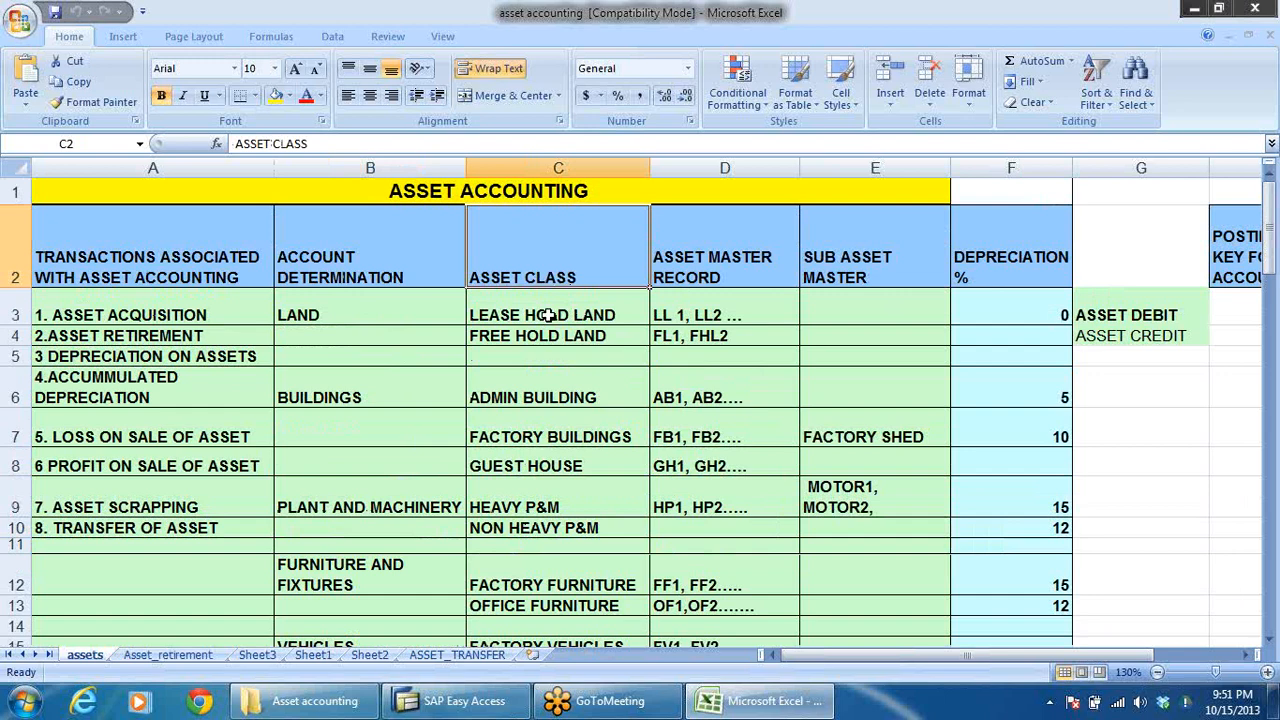
left_click(330, 310)
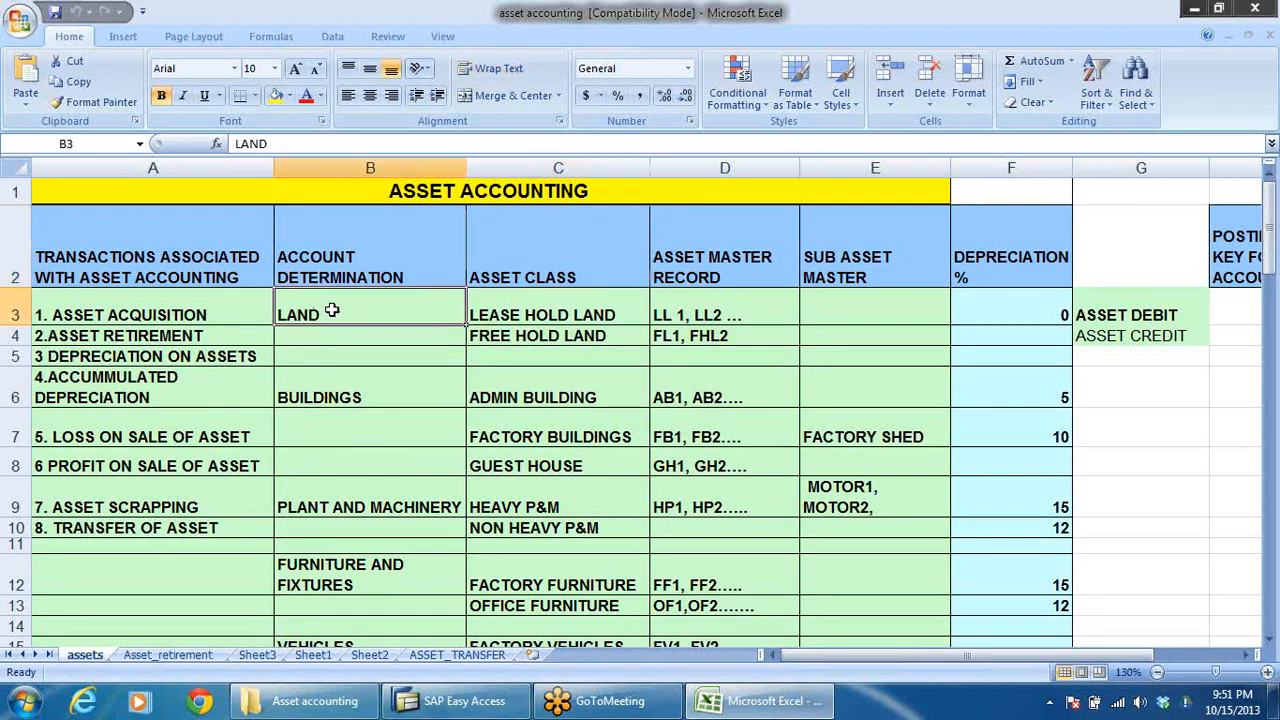
left_click(558, 318)
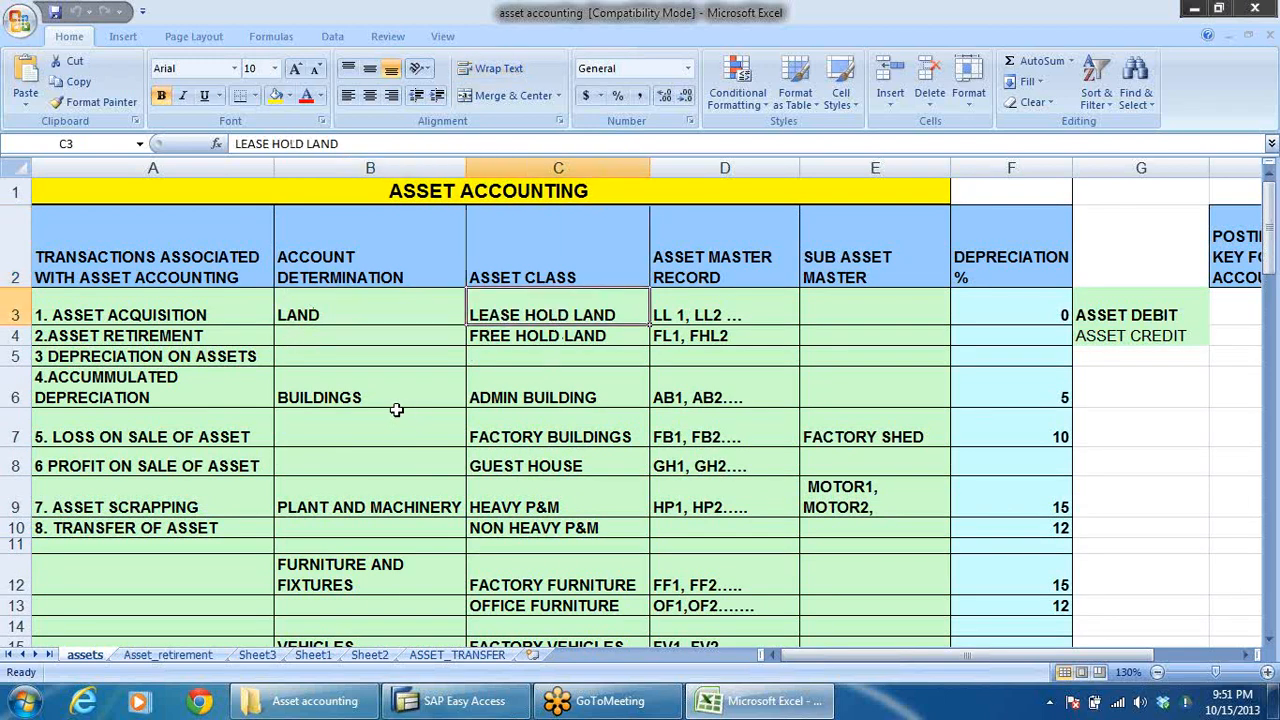
left_click(562, 388)
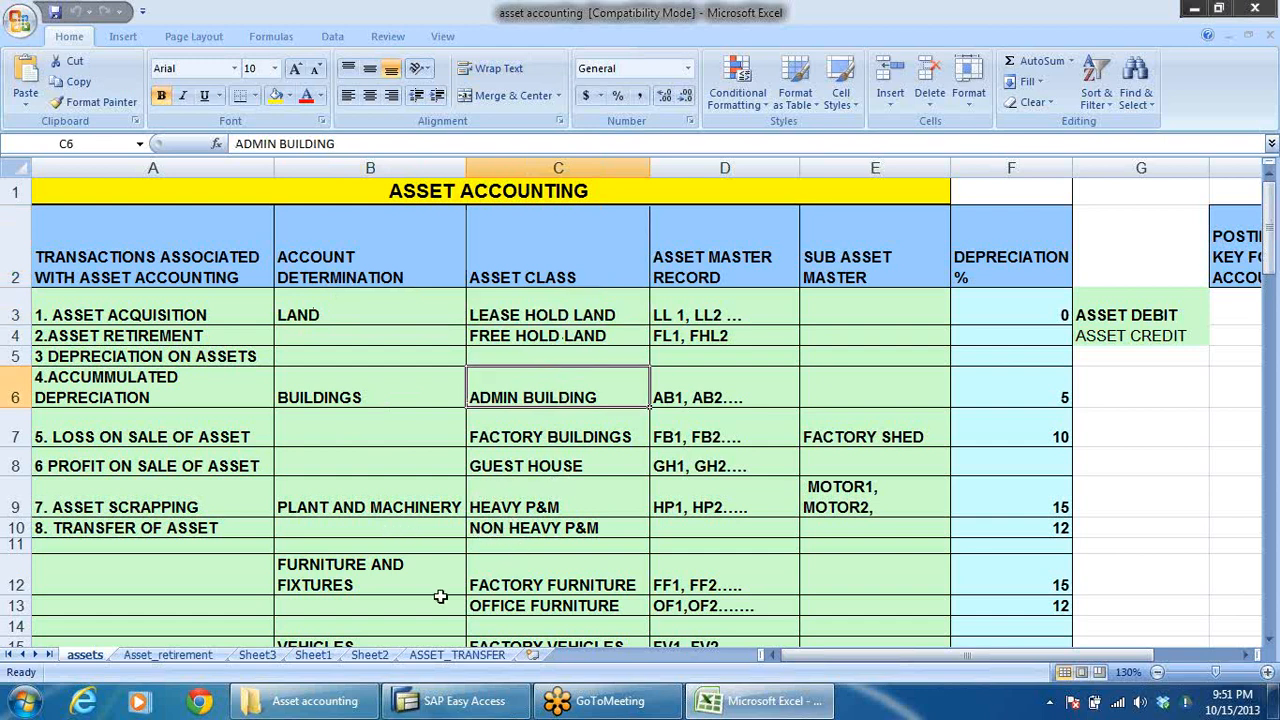
left_click(393, 587)
left_click(531, 583)
left_click(524, 605)
scroll(562, 563, "down", 2)
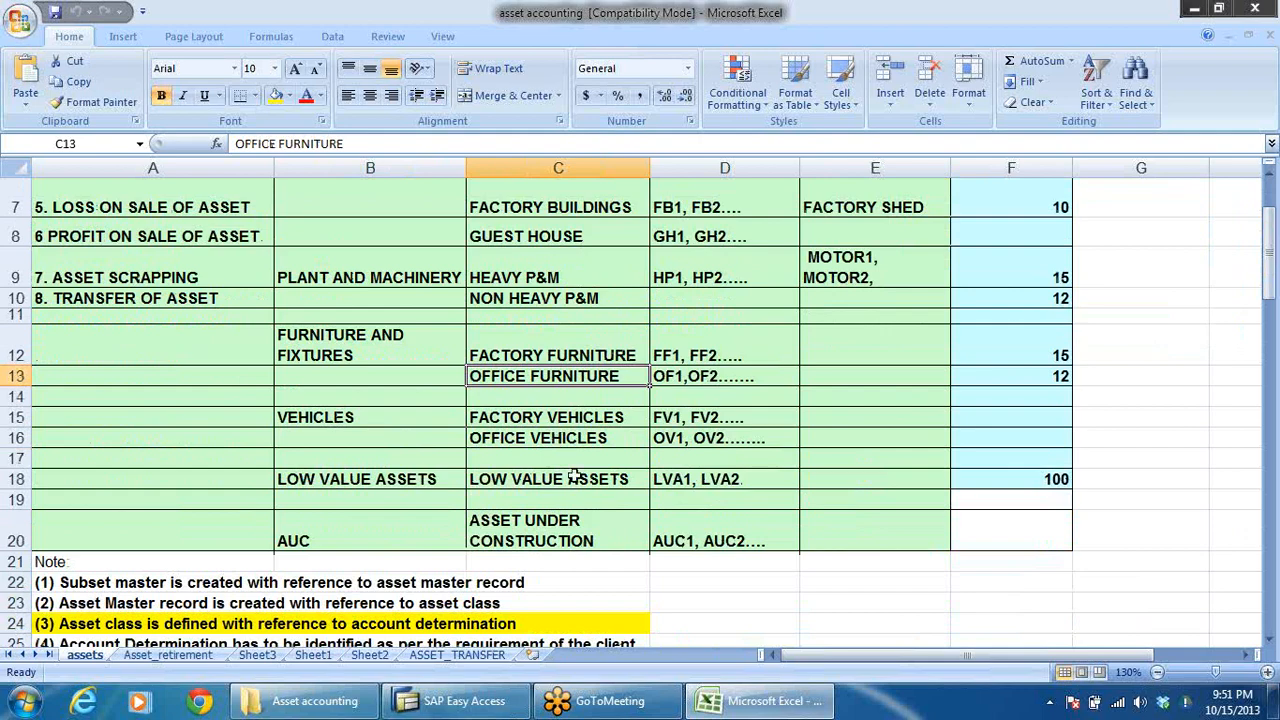
scroll(568, 490, "up", 2)
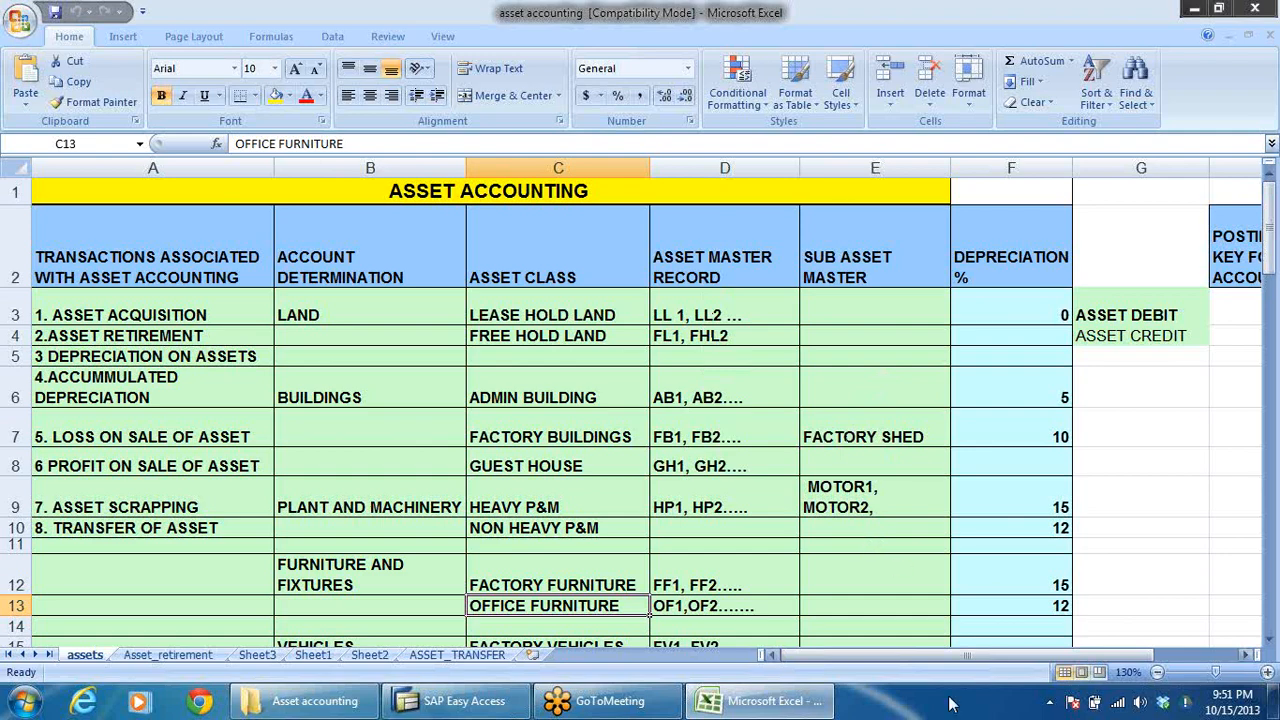
Step: Review the asset accounting organisation structure and the table of GL accounts to be created
scroll(715, 571, "down", 2)
scroll(715, 571, "down", 6)
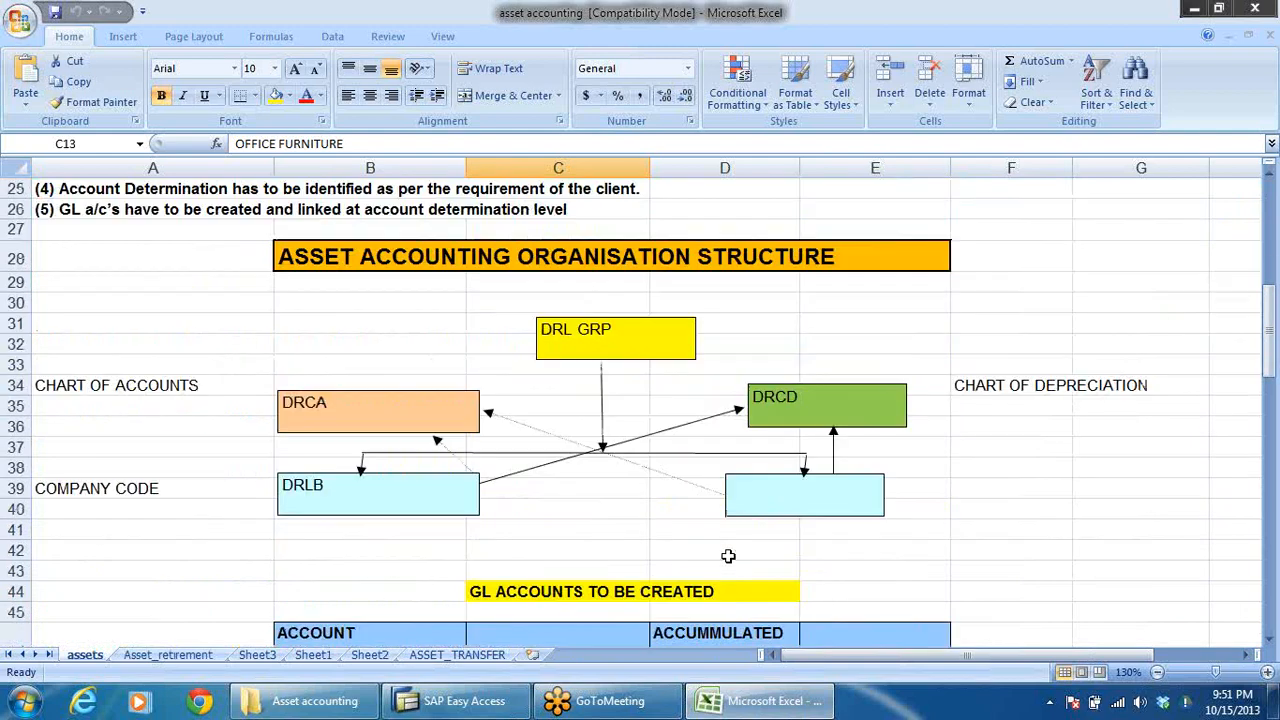
scroll(790, 490, "down", 4)
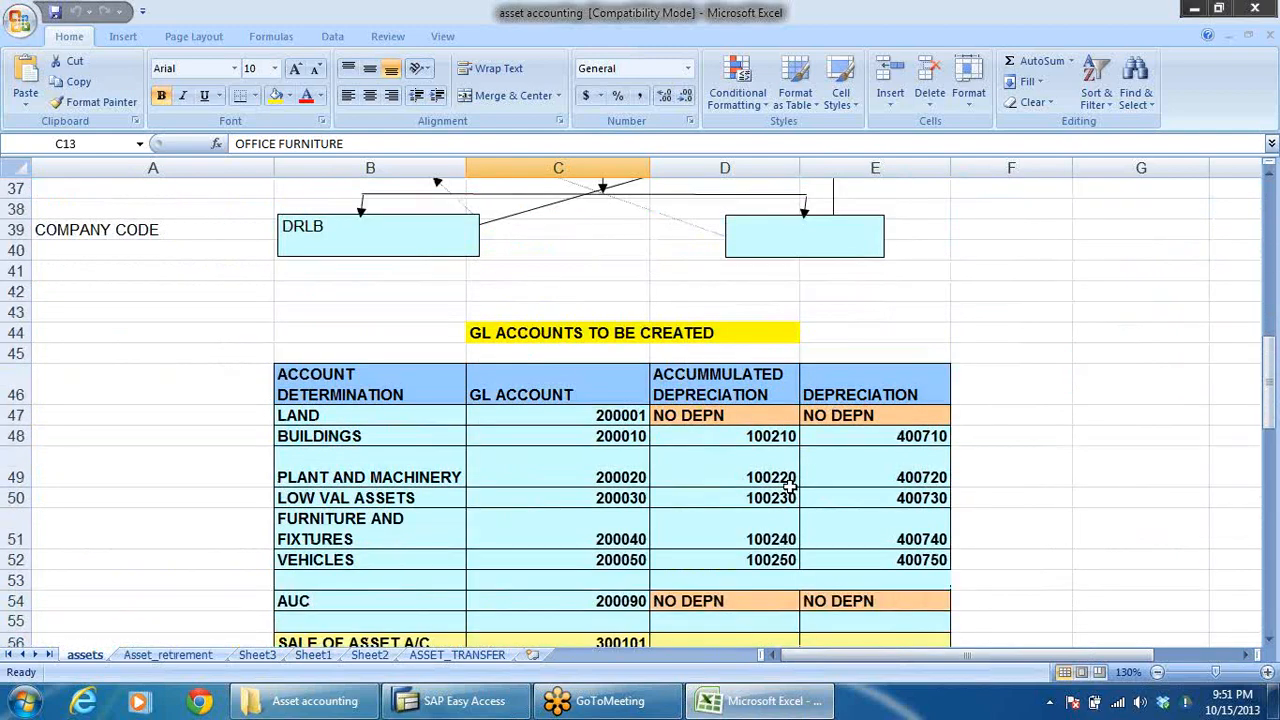
Step: Switch to SAP Easy Access and display the SAP Customizing Implementation Guide through SPRO
left_click(505, 701)
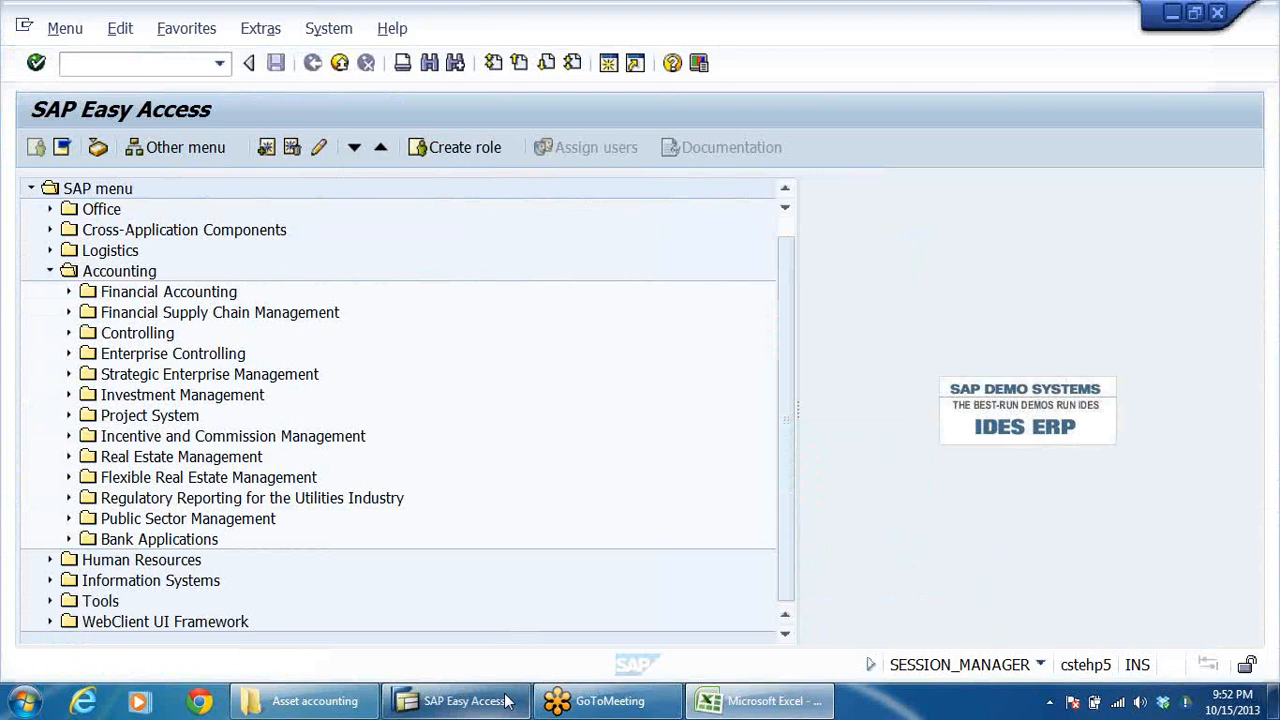
left_click(50, 271)
double_click(108, 209)
left_click(99, 151)
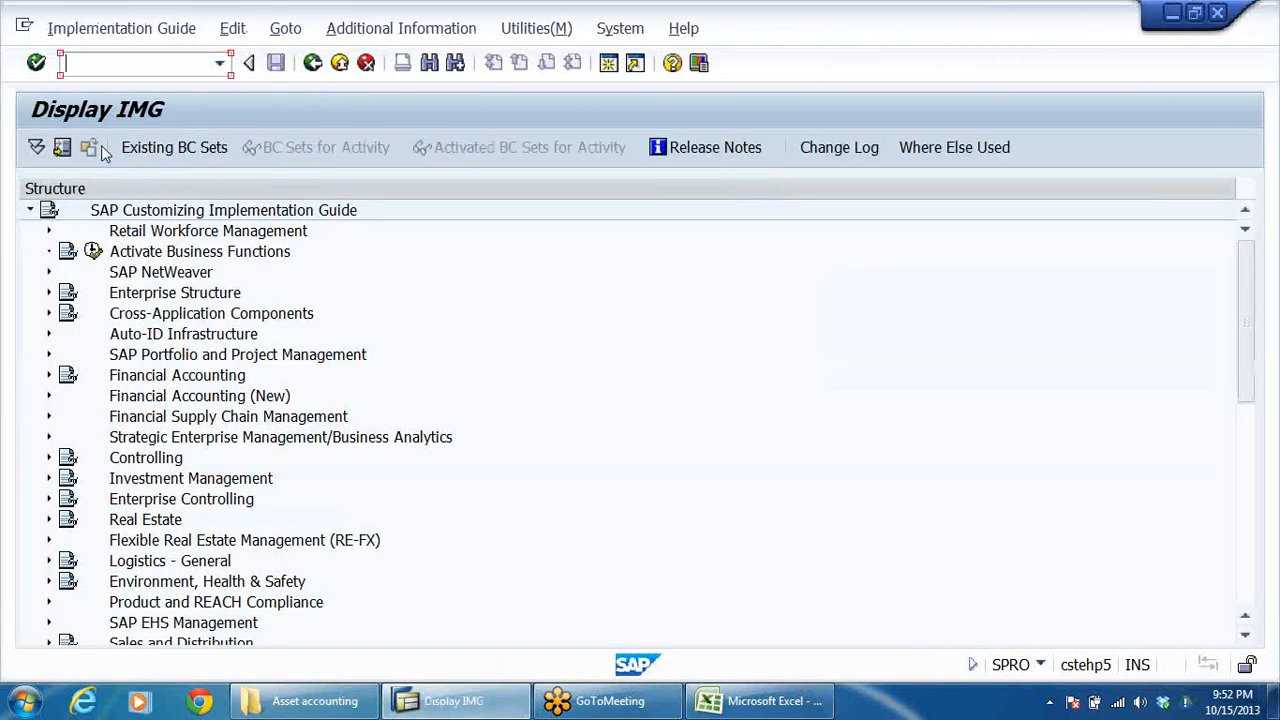
Step: Expand Financial Accounting (New) and its Asset Accounting node in the implementation guide
left_click(248, 398)
double_click(248, 398)
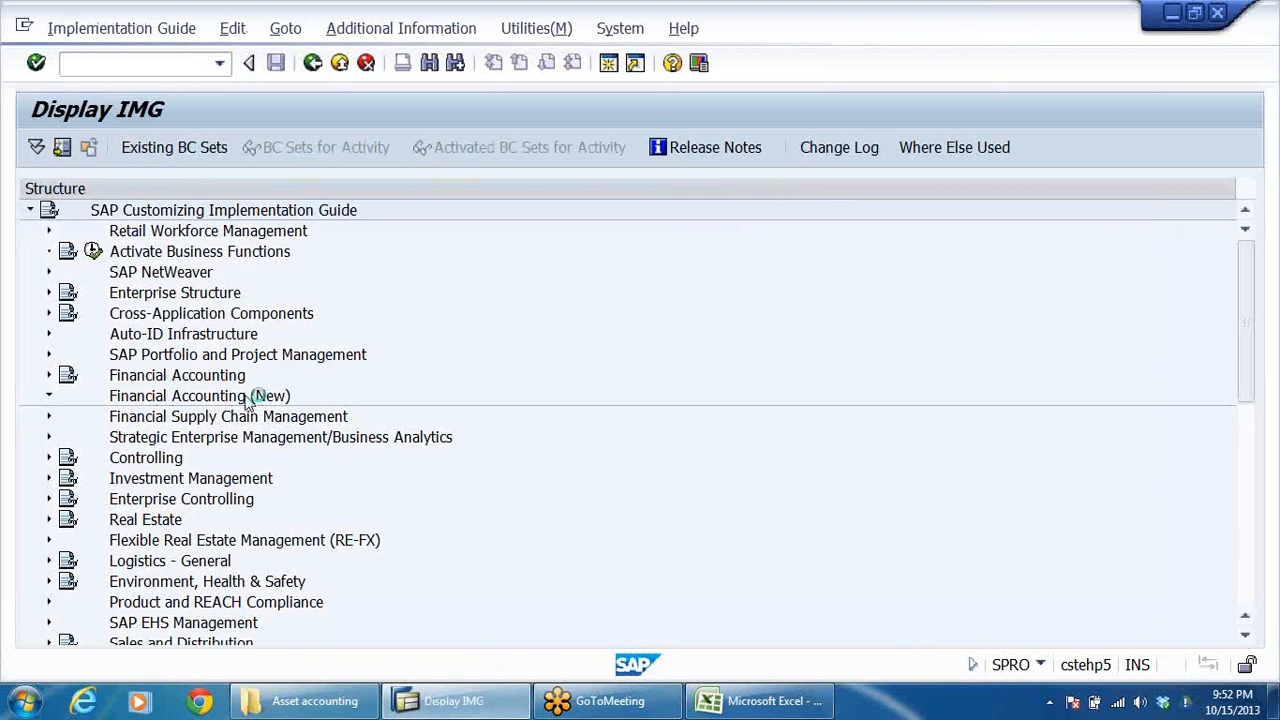
key("Down")
key("Down")
key("Down")
key("Down")
key("Down")
key("Down")
key("Down")
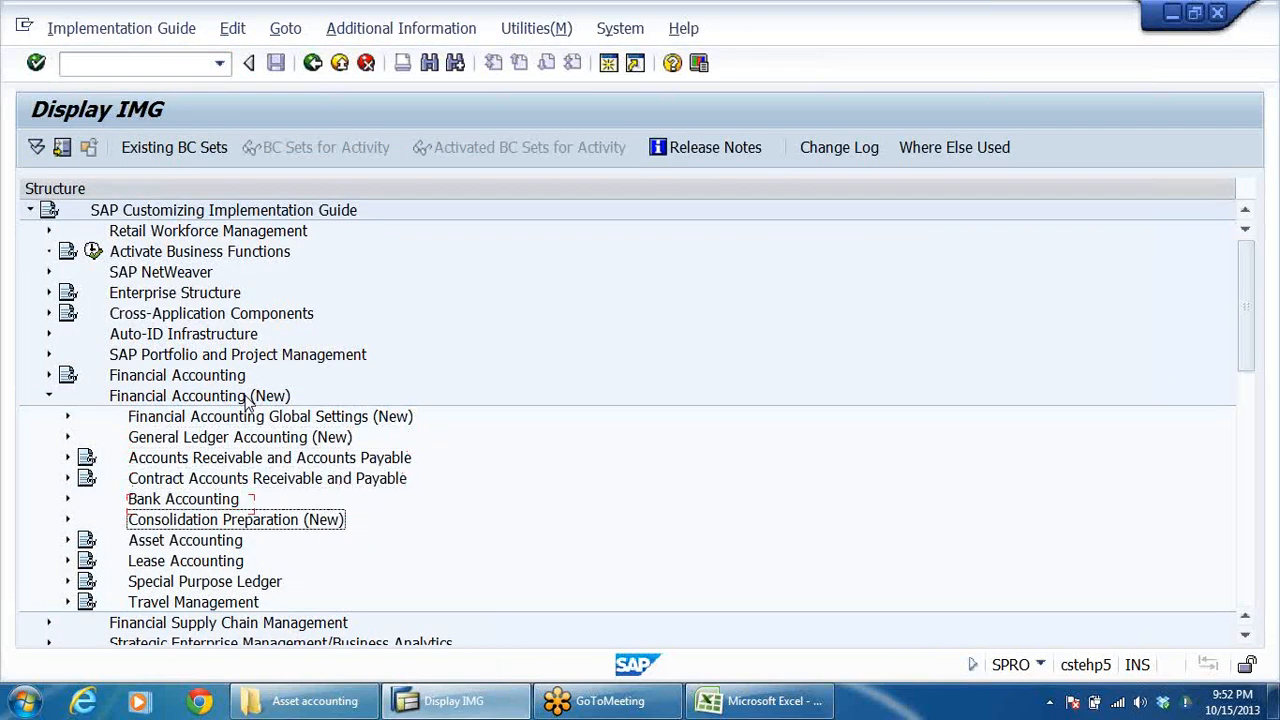
key("Return")
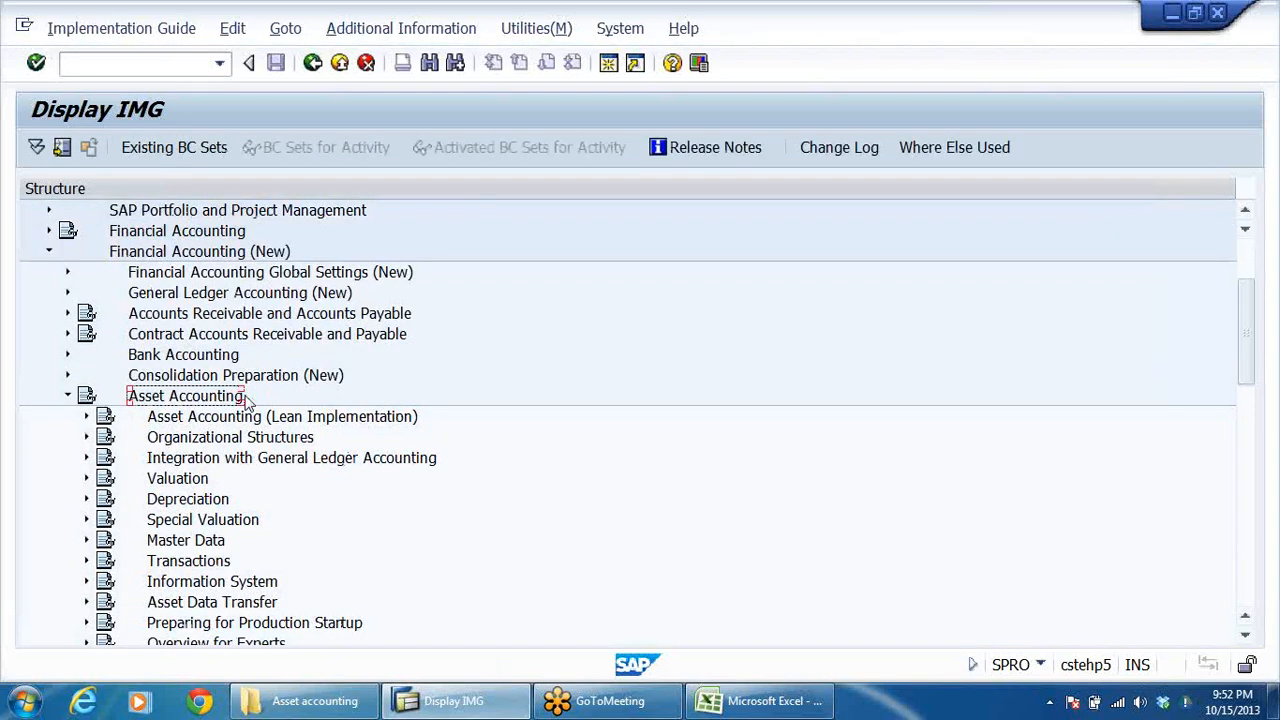
Step: Expand Organizational Structures under Asset Accounting and select Copy Reference Chart of Depreciation/Depreciation Areas
key("Down")
key("Down")
key("Right")
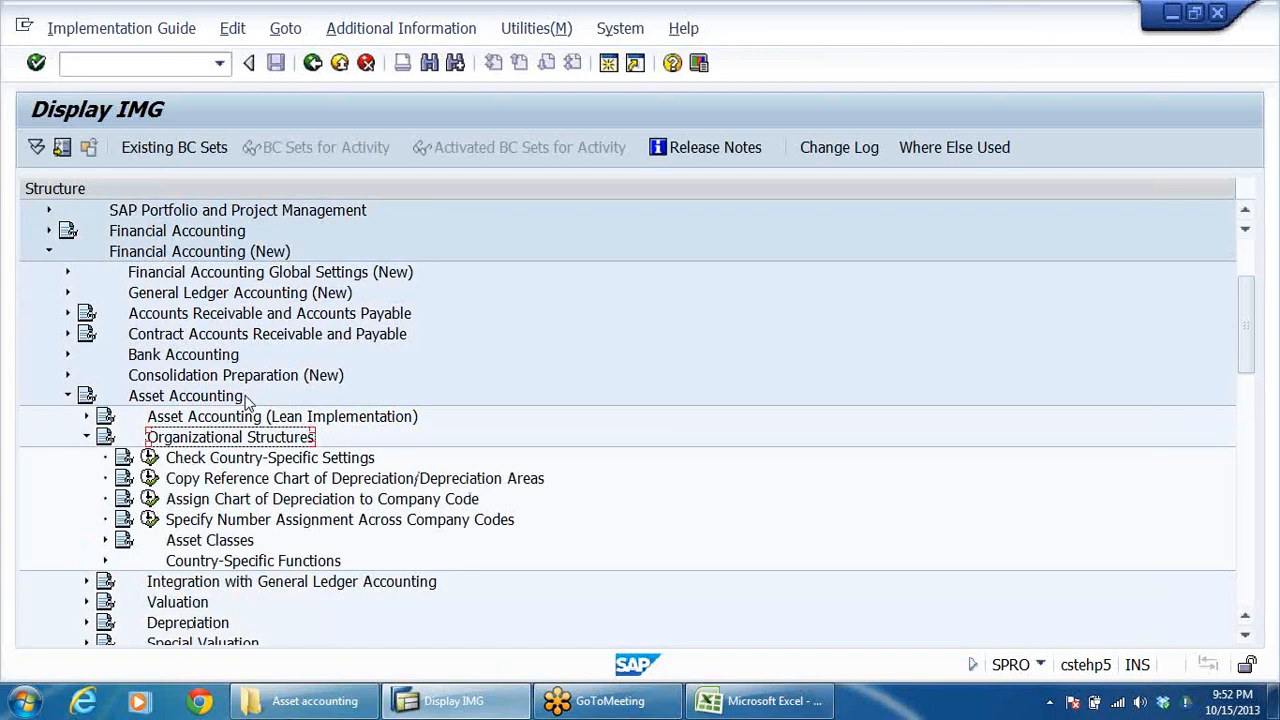
key("Down")
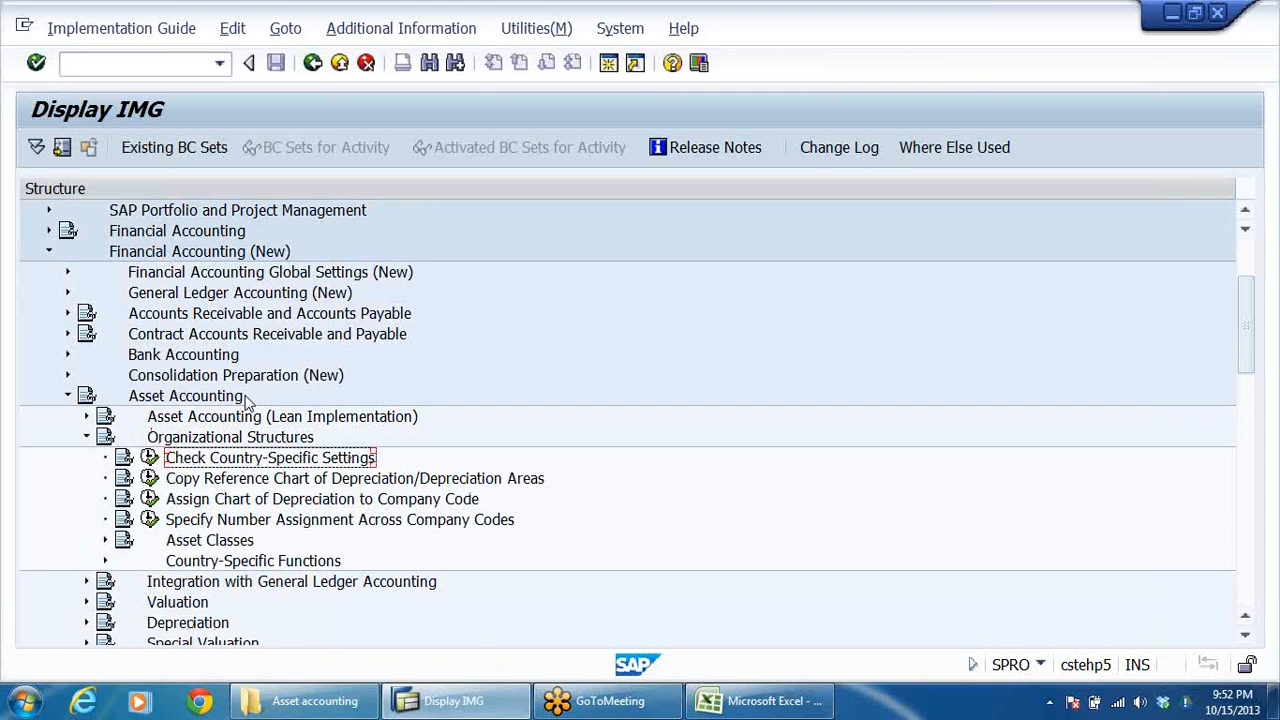
key("Down")
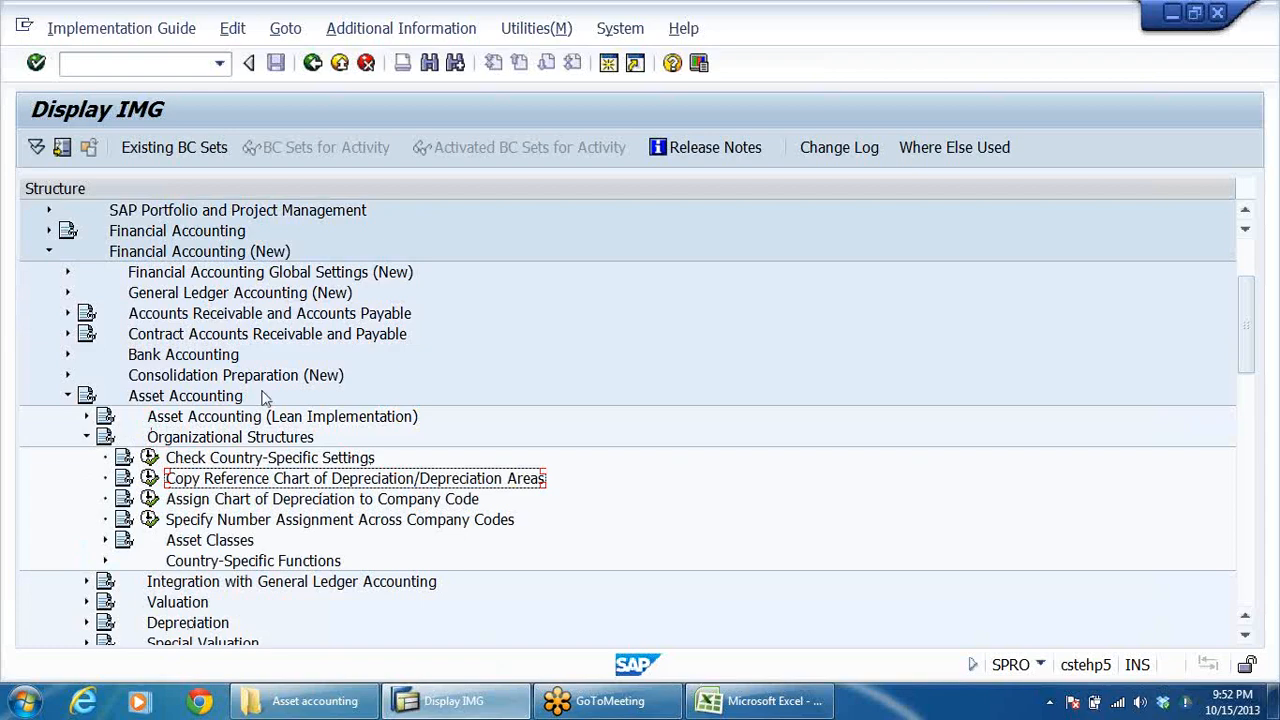
Step: Switch to the Excel workbook and check the chart of depreciation DRCD in the organisation structure diagram
left_click(774, 702)
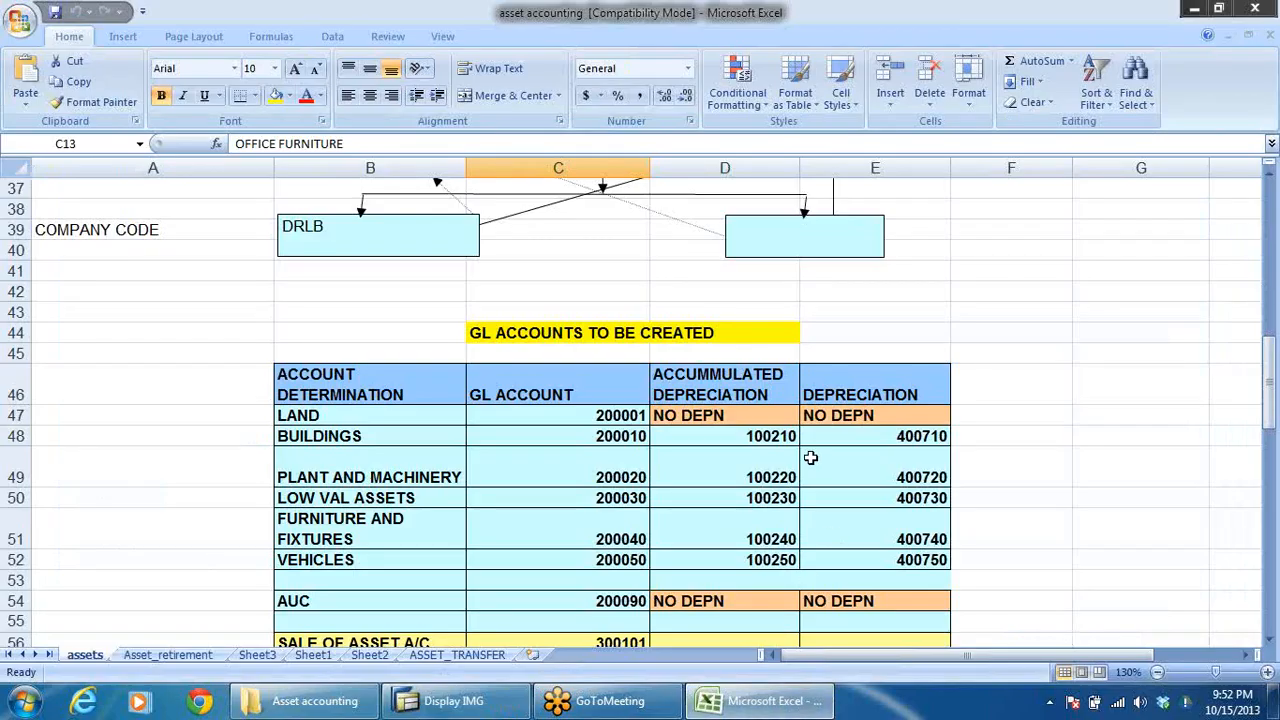
scroll(820, 450, "up", 2)
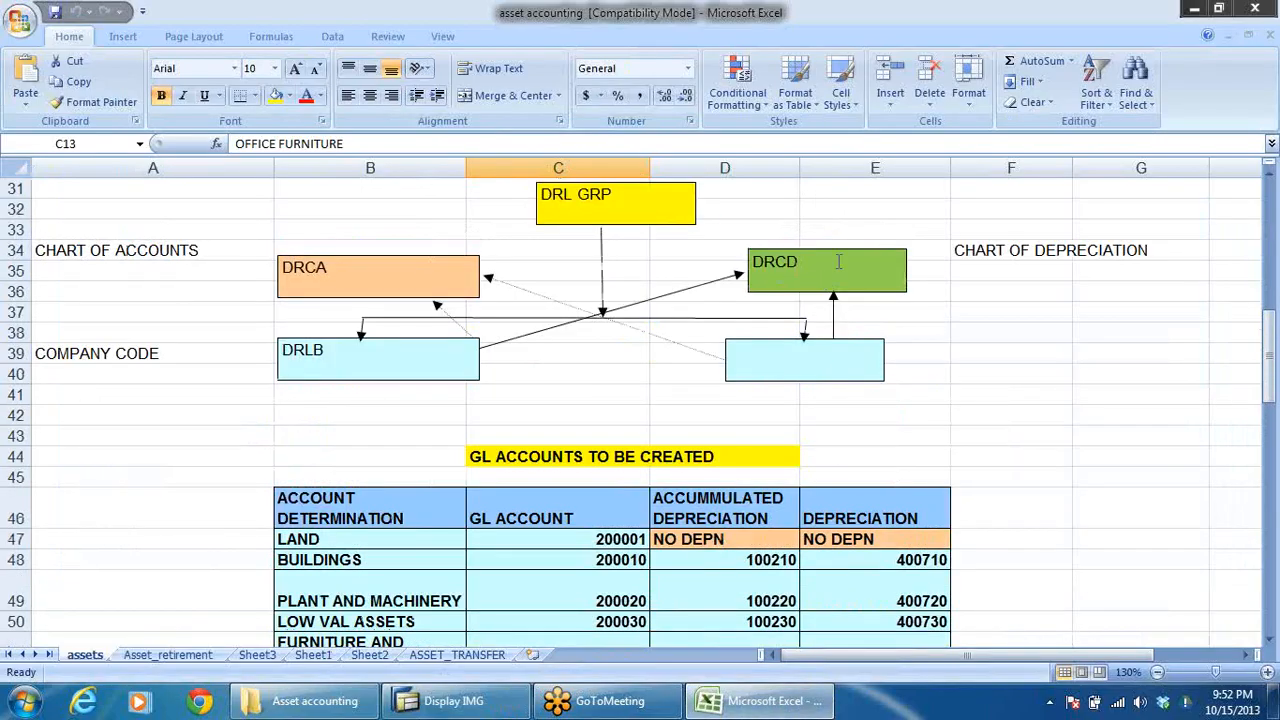
left_click(838, 262)
left_click(962, 354)
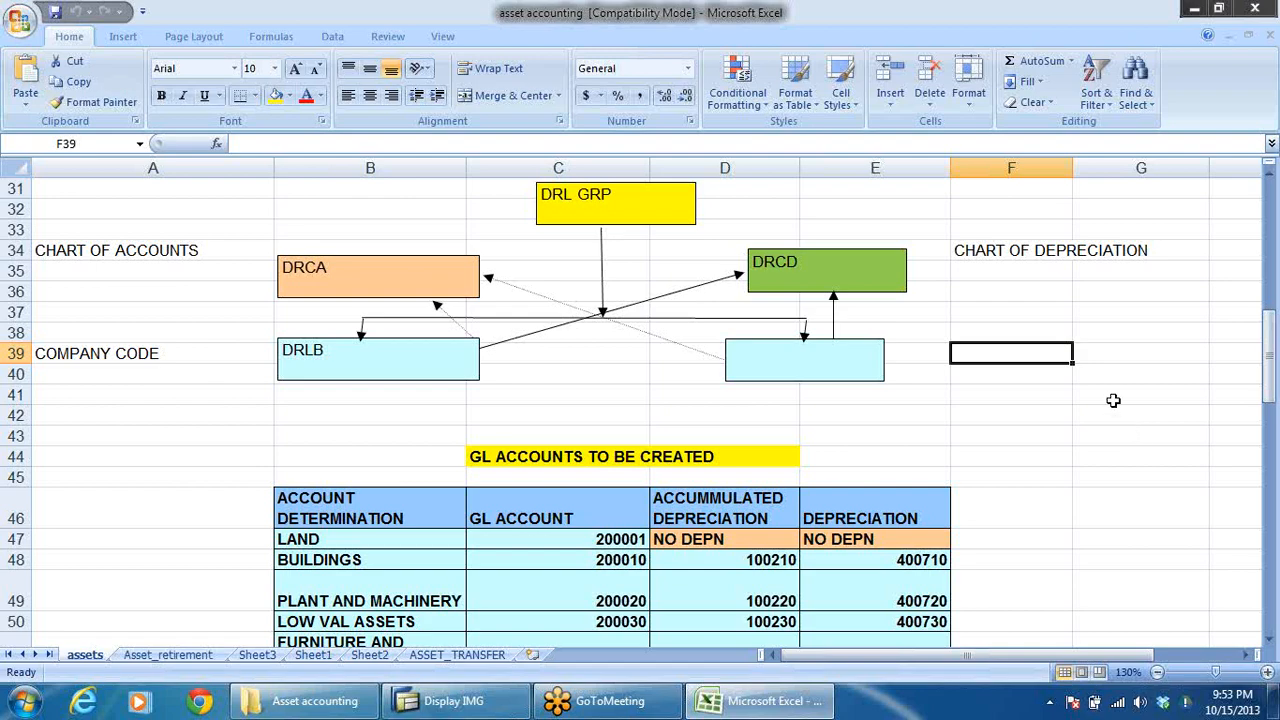
Step: Switch back to SAP and execute Copy Reference Chart of Depreciation/Depreciation Areas under Organizational Structures
key("alt+Tab")
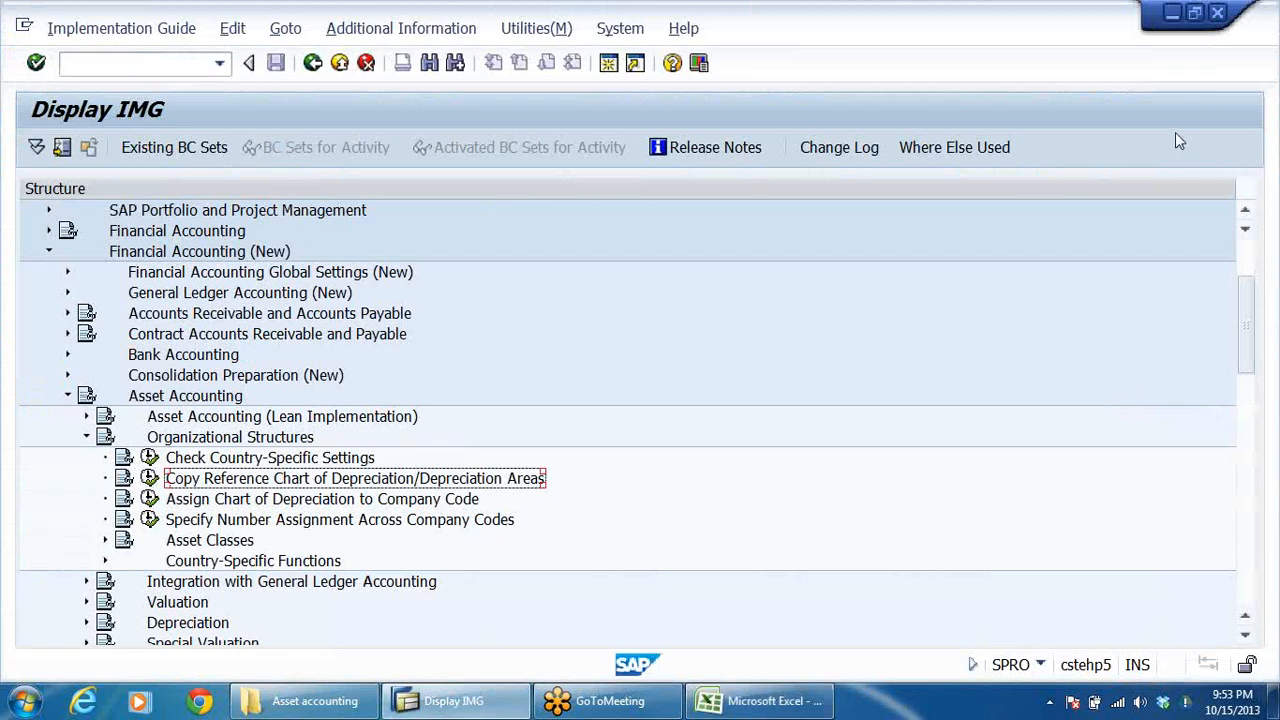
scroll(563, 298, "down", 1)
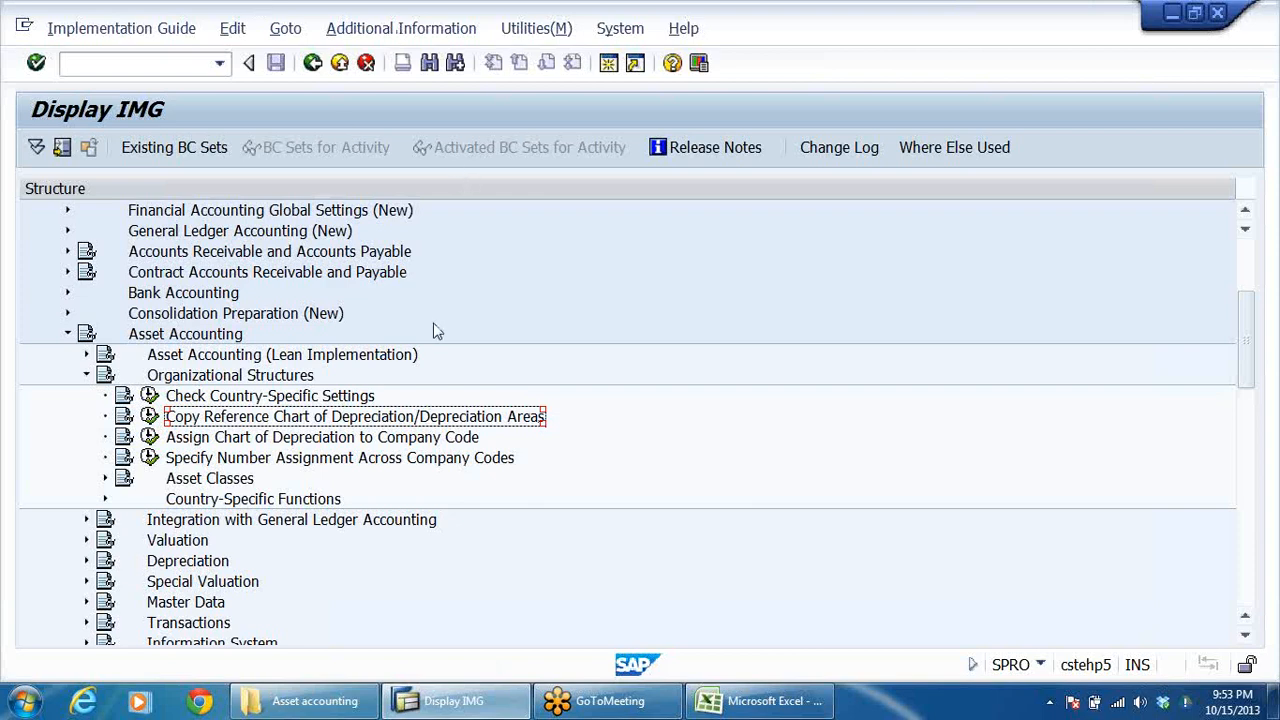
left_click(355, 437)
left_click(221, 418)
left_click(148, 417)
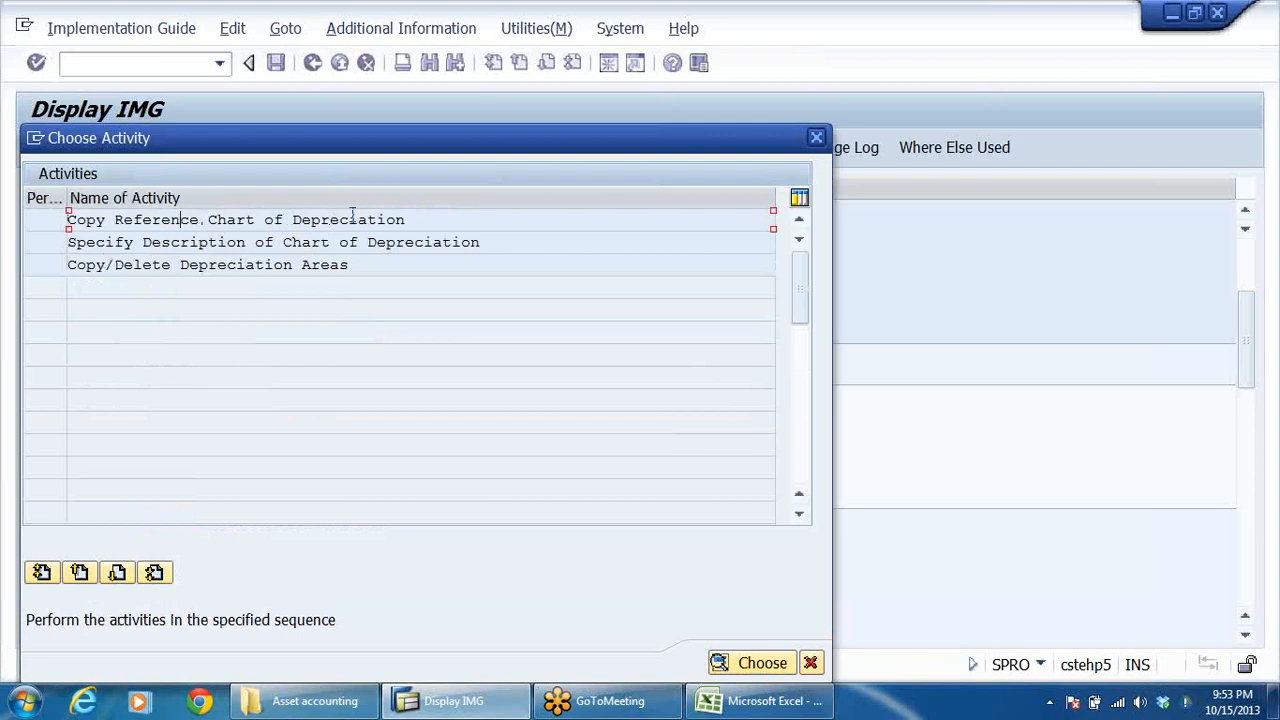
Step: Open the Copy Reference Chart of Depreciation activity from the activity list
left_click_drag(418, 217, 3, 263)
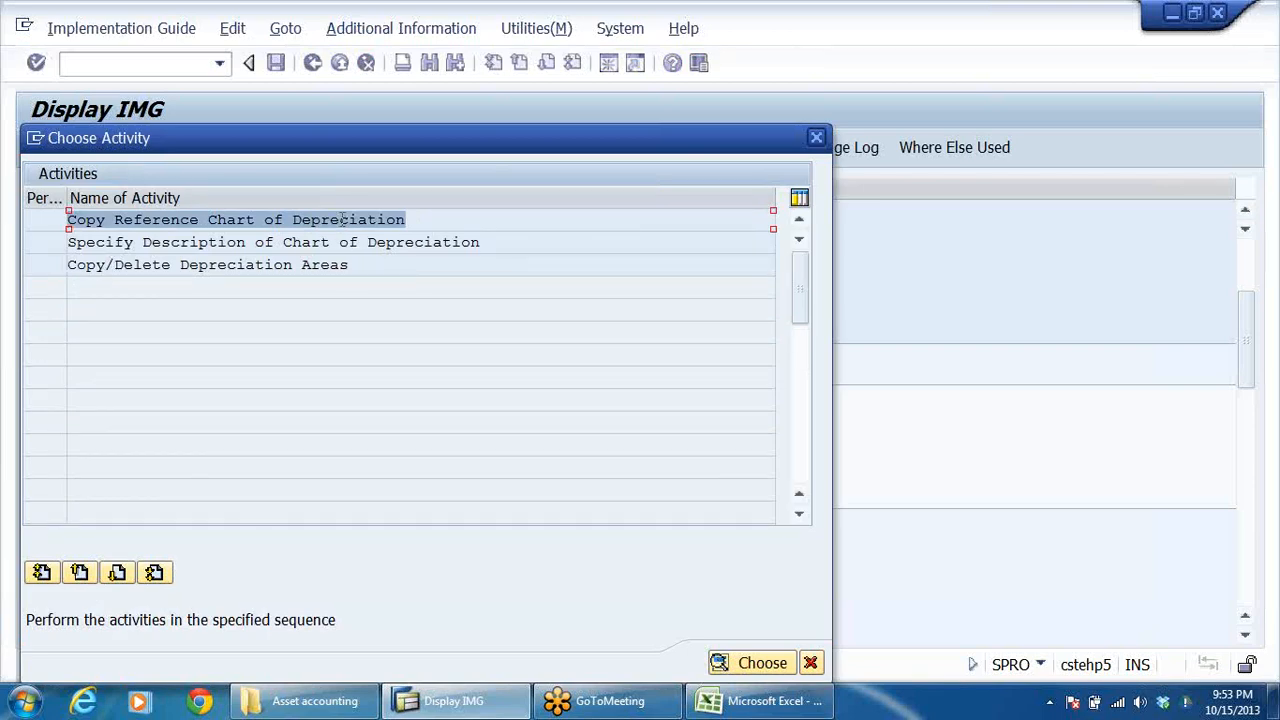
double_click(304, 219)
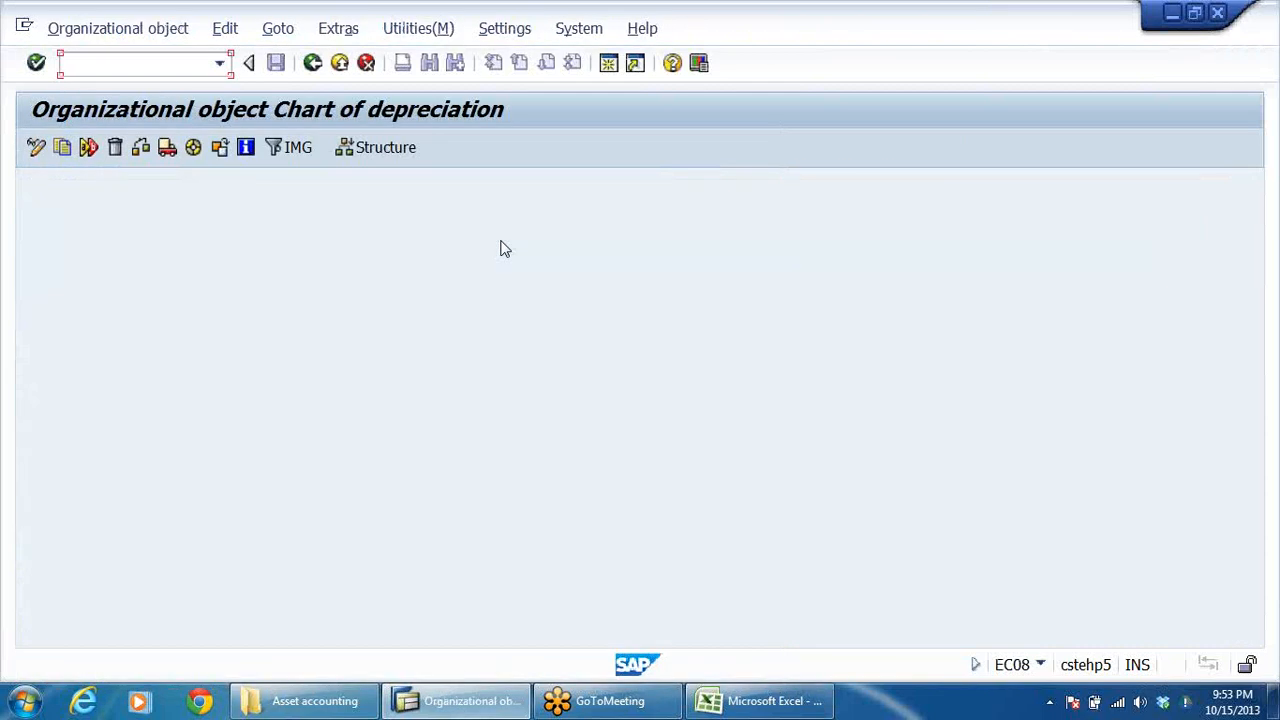
left_click(312, 63)
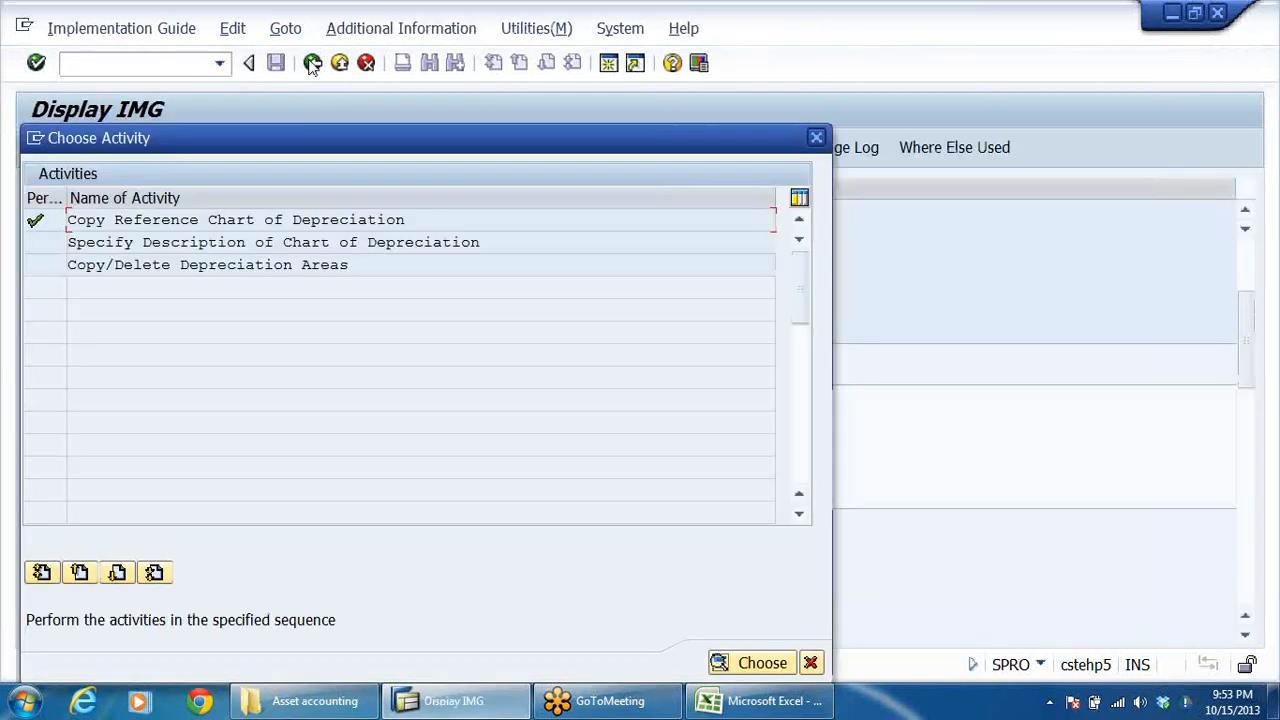
double_click(260, 221)
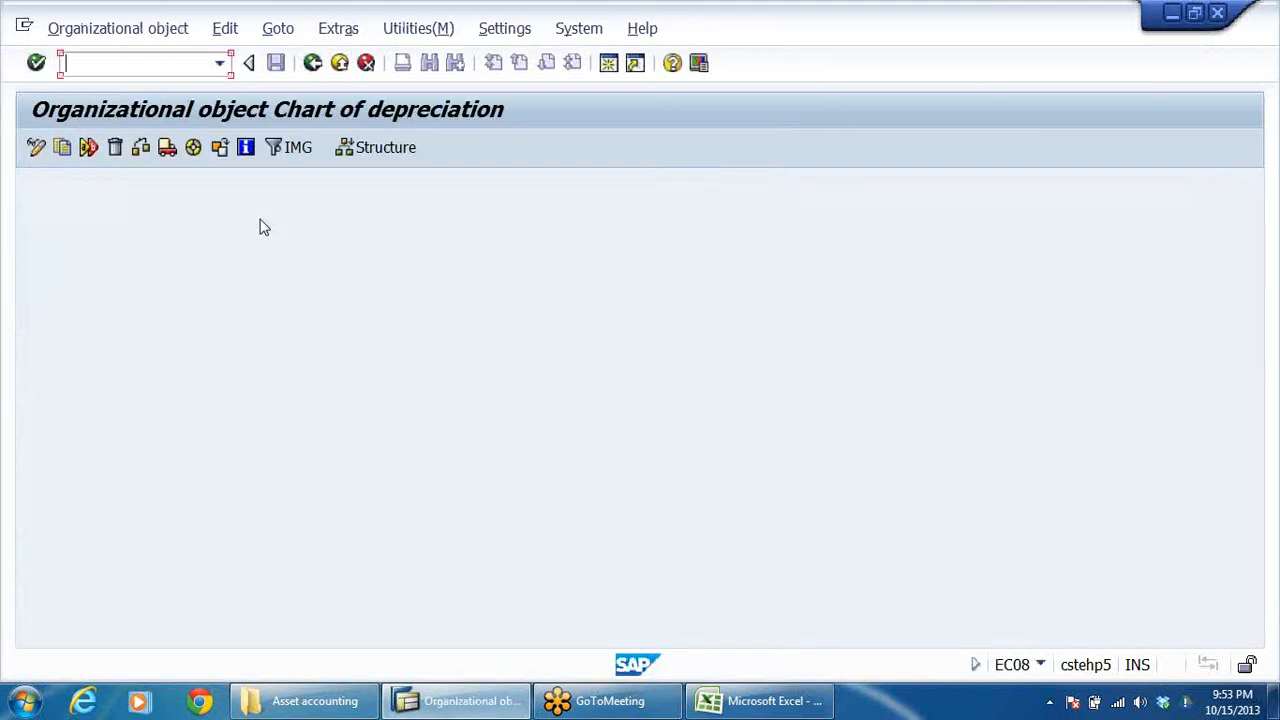
Step: Start copying a chart of depreciation and choose 1IN, the sample chart for India, as the source
left_click(61, 148)
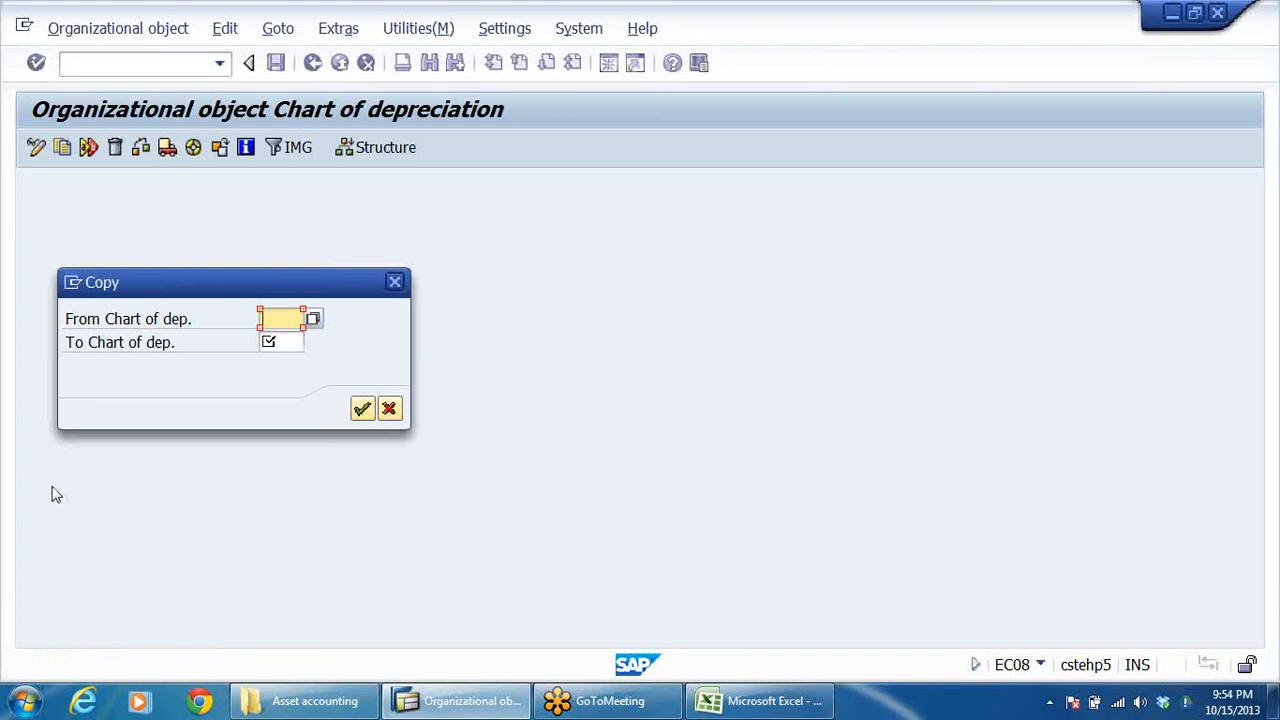
left_click(313, 320)
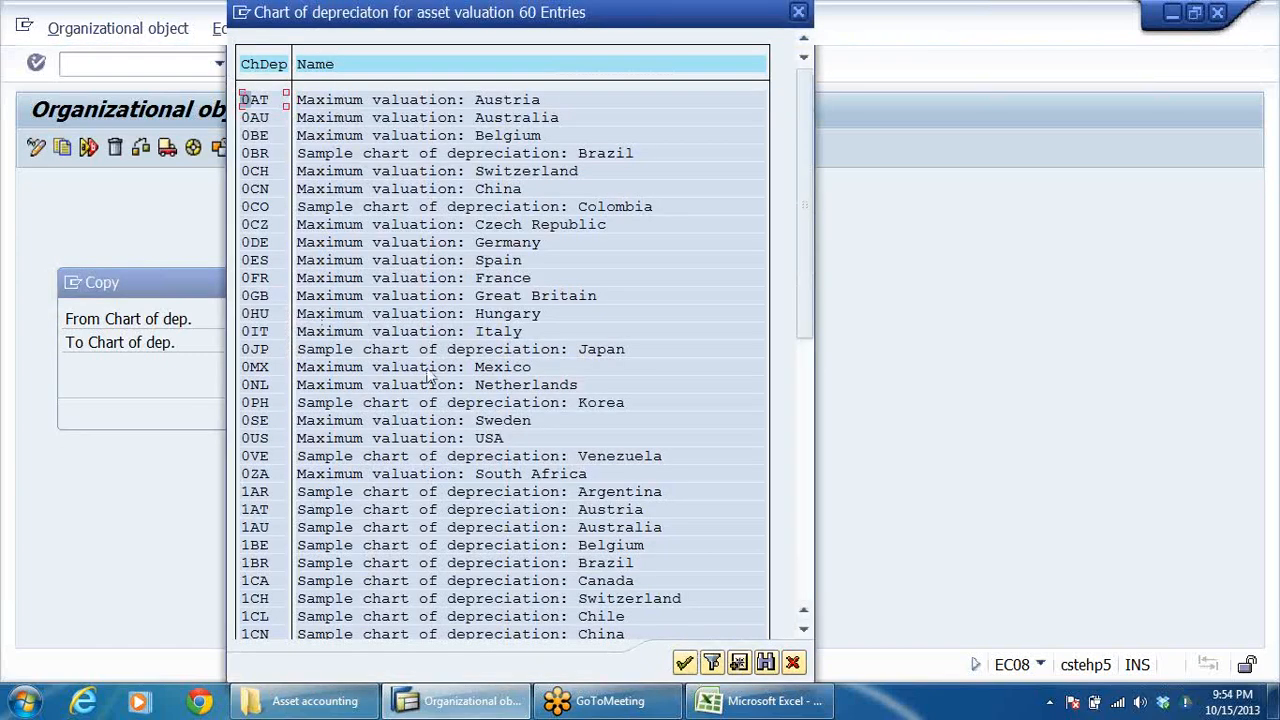
scroll(345, 412, "down", 2)
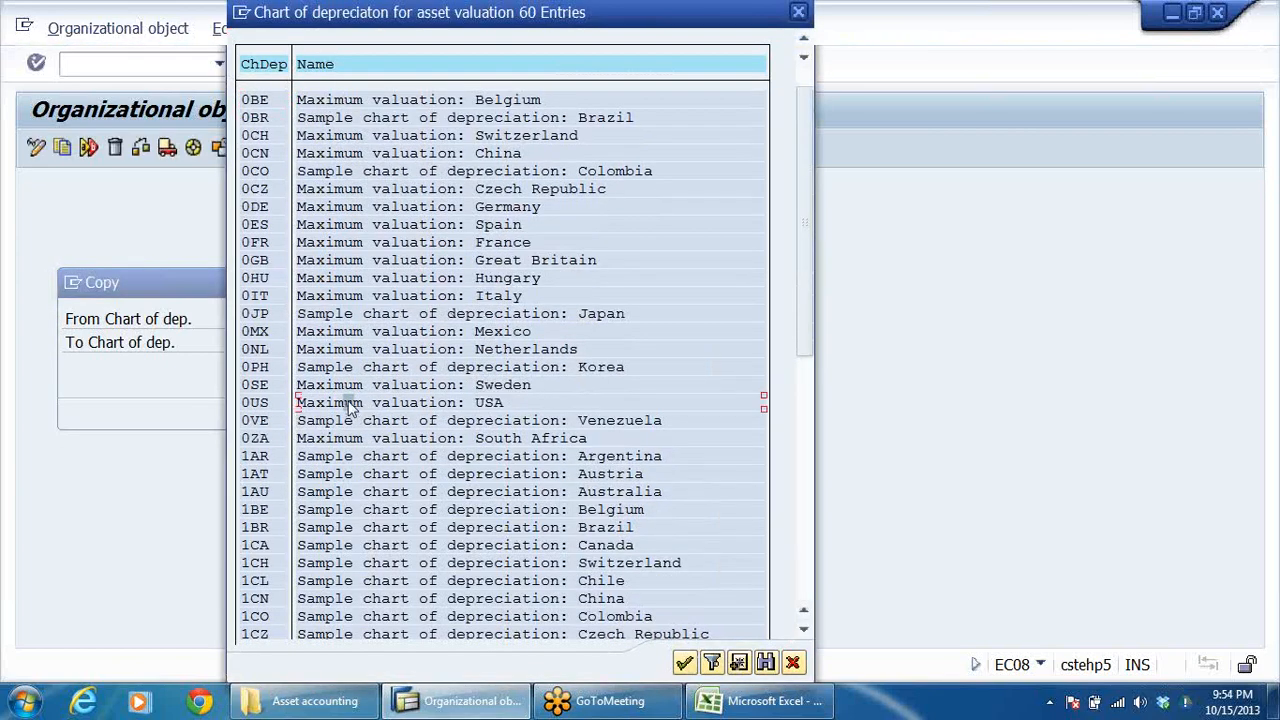
scroll(355, 410, "down", 1)
scroll(360, 412, "down", 5)
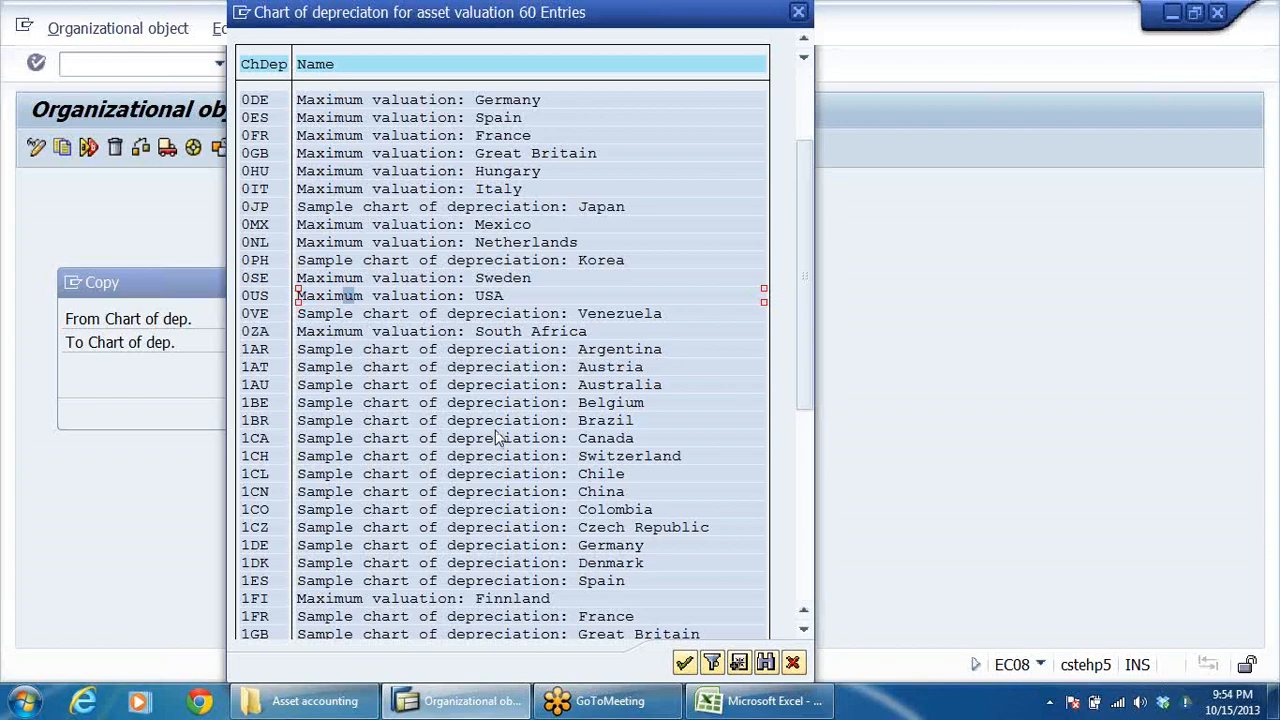
scroll(503, 440, "down", 3)
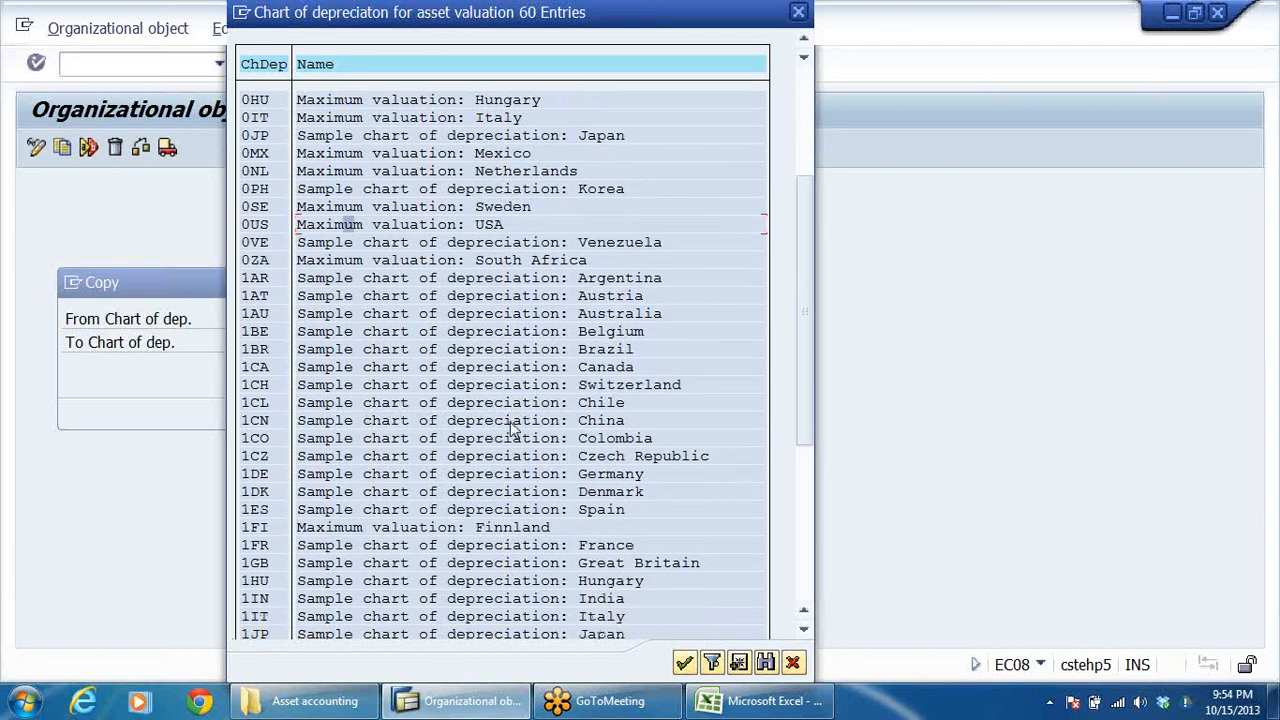
scroll(513, 425, "down", 2)
left_click(611, 531)
left_click(258, 530)
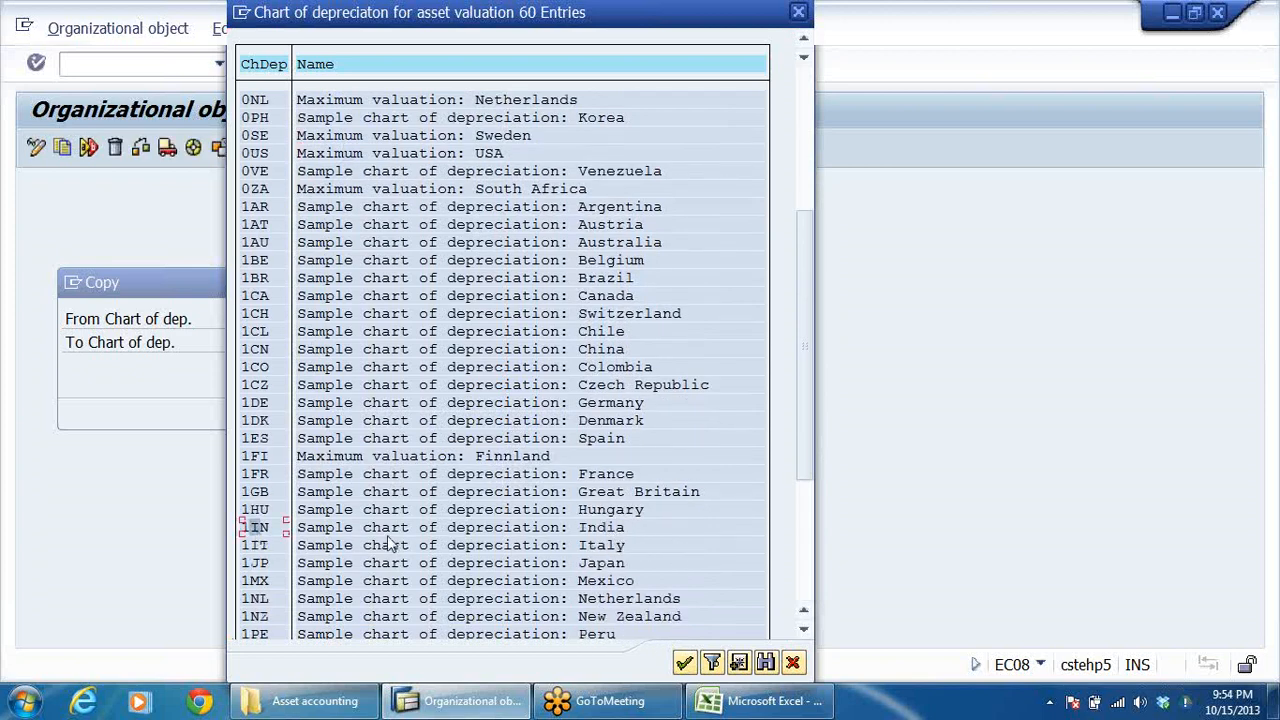
left_click(342, 528)
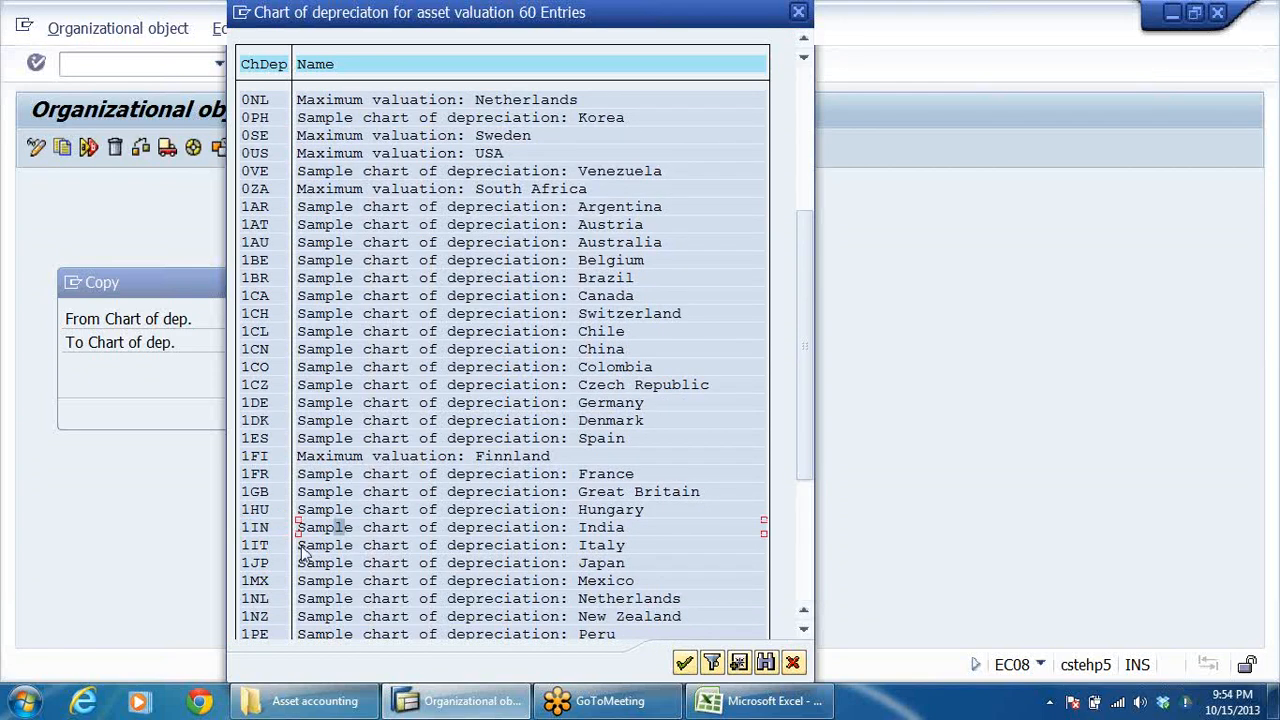
double_click(257, 532)
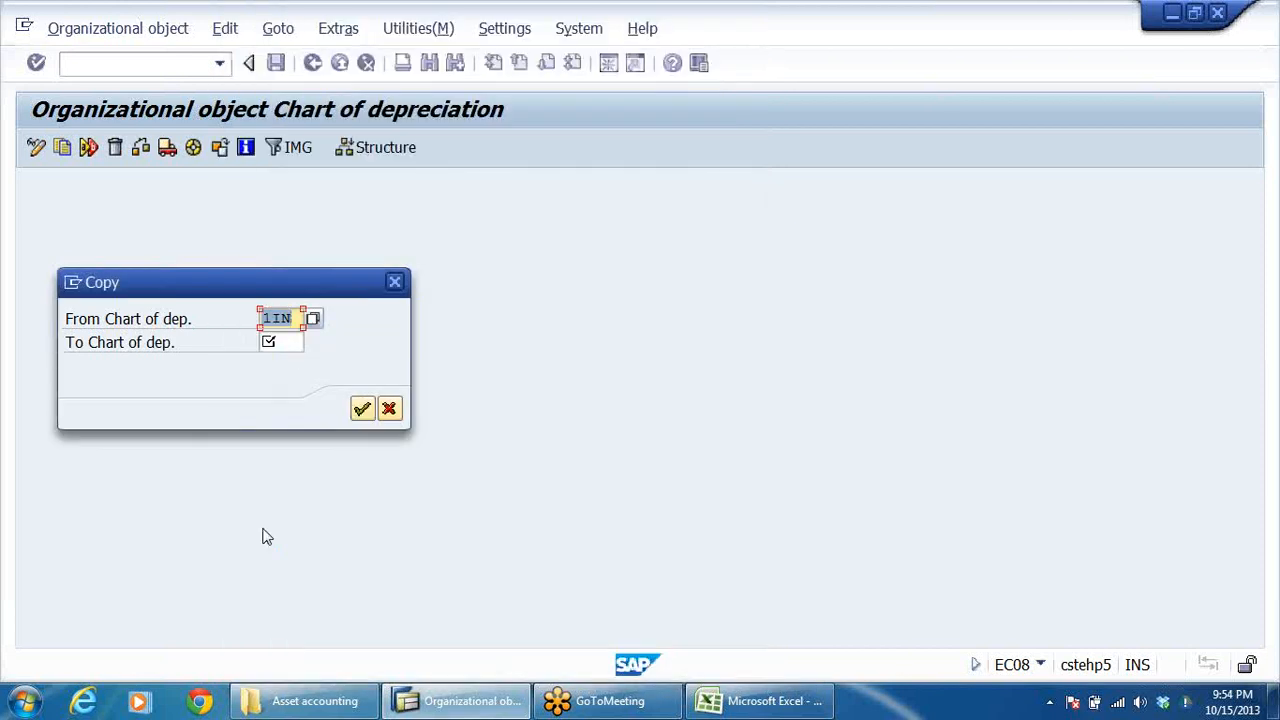
Step: Set DRCD as the target chart of depreciation, run the copy, and agree to transport the number ranges
left_click(274, 342)
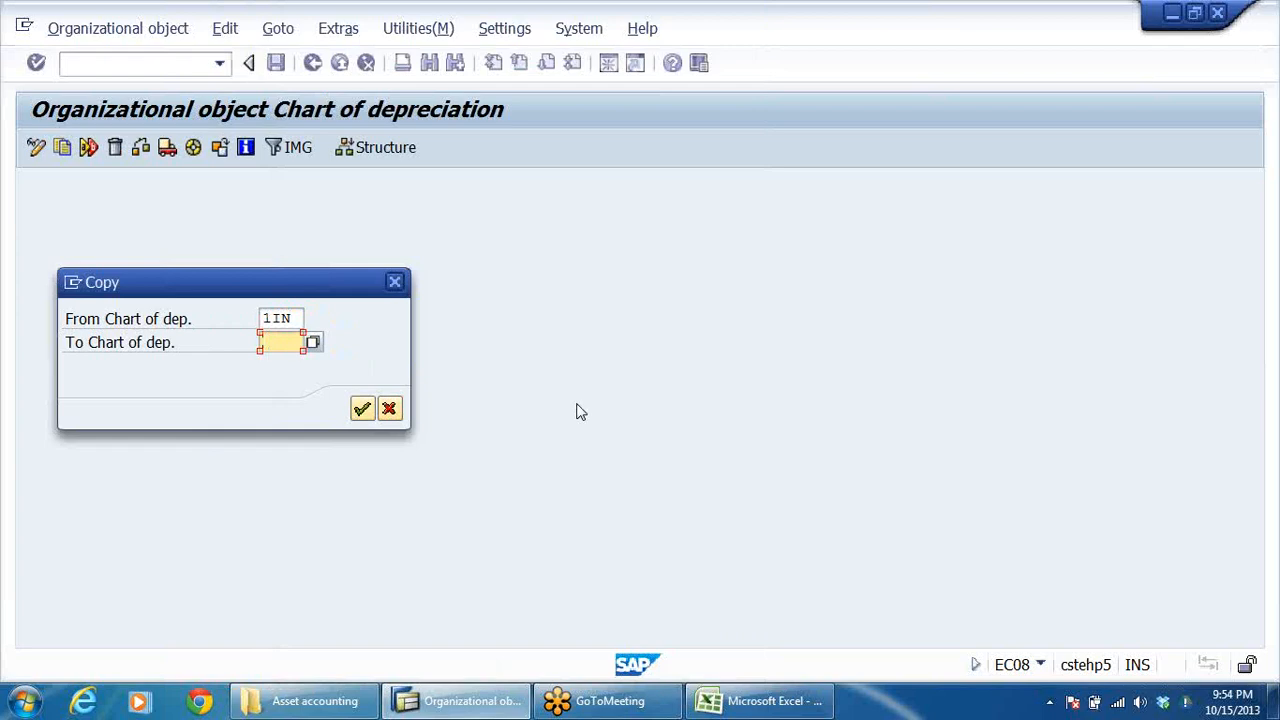
type("DRCD")
key("Return")
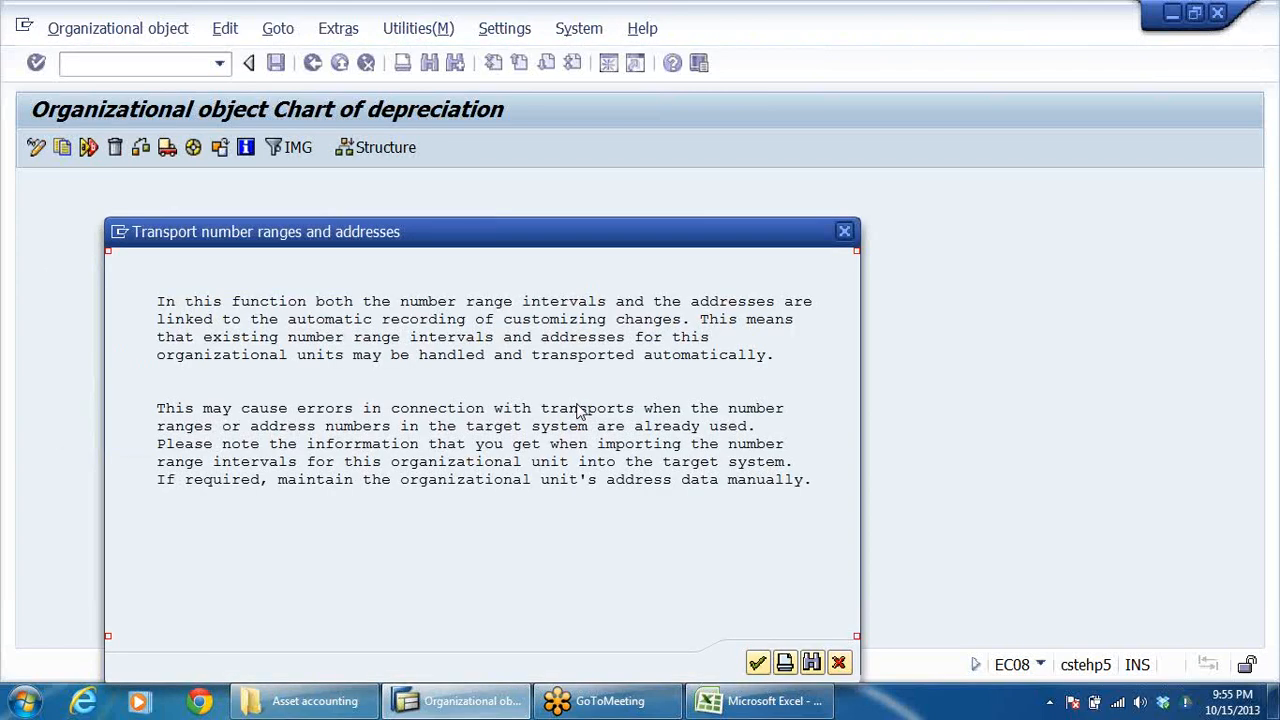
key("Return")
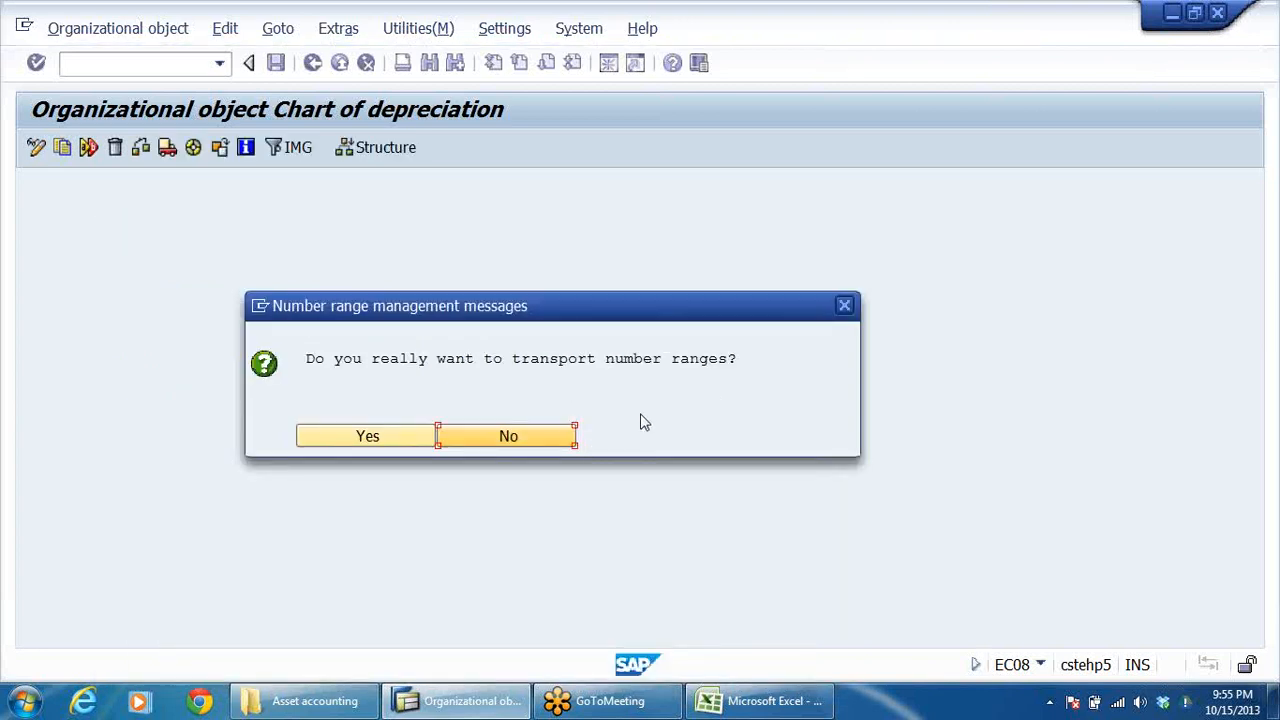
left_click(366, 440)
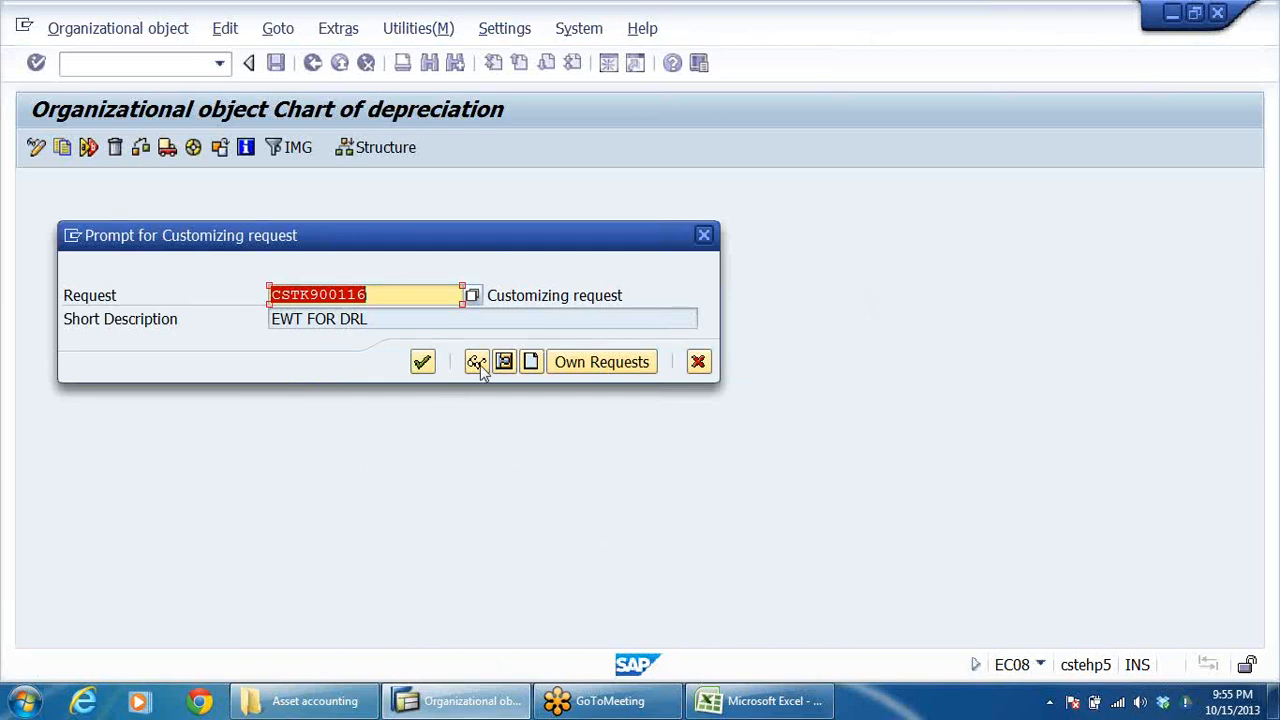
Step: Create a customizing request described as DRLB ASSET ACCOUNTING and use it to complete the chart copy
left_click(531, 362)
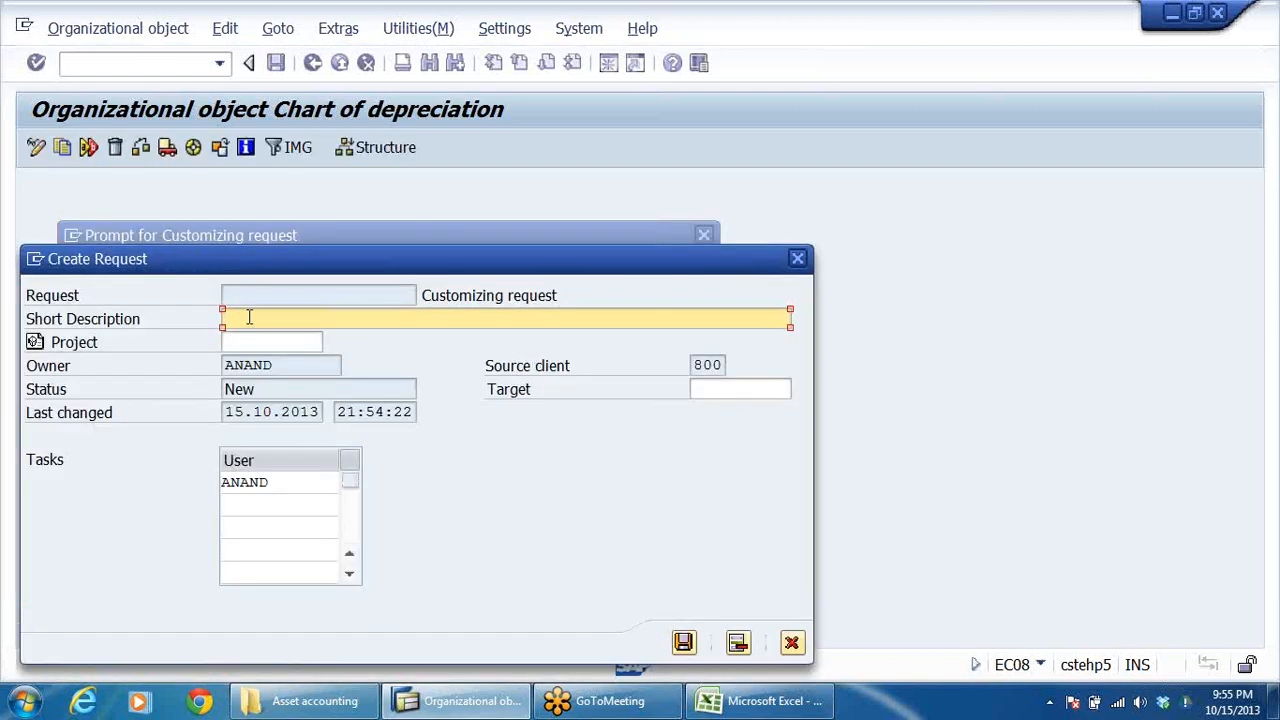
type("DRIB ASSET ACC")
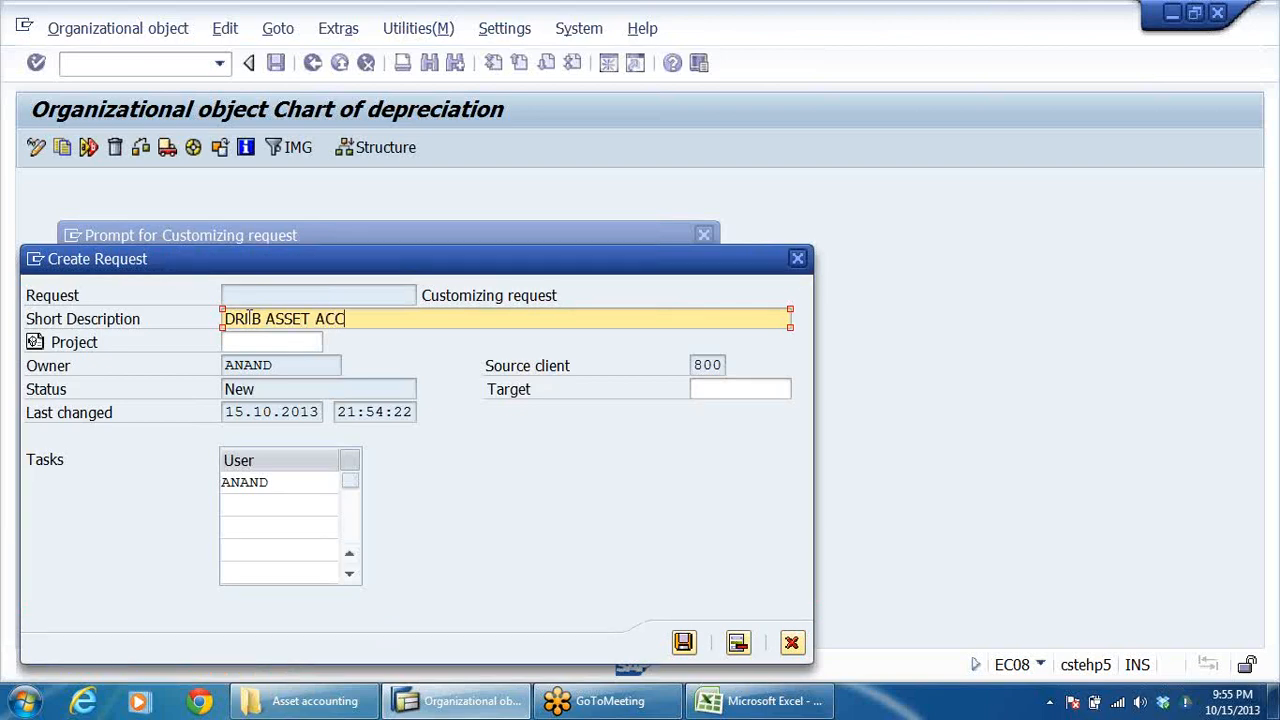
type("OUNTING")
left_click(683, 641)
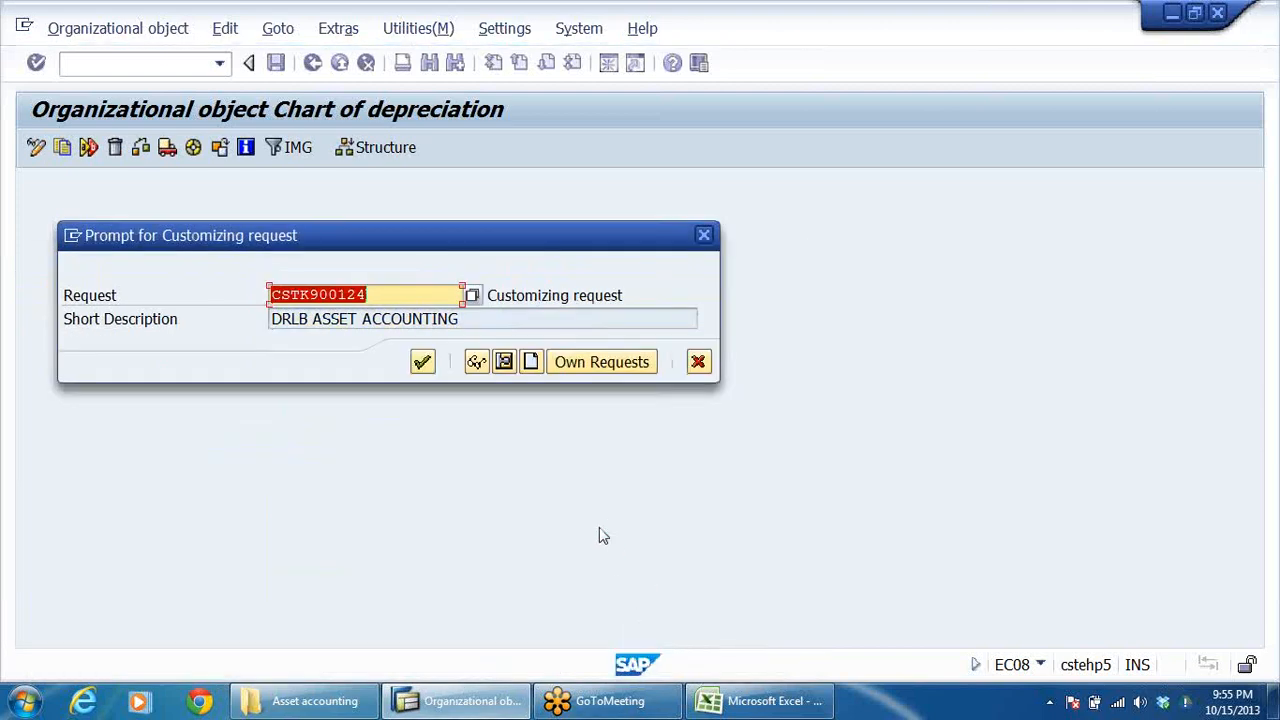
left_click(423, 362)
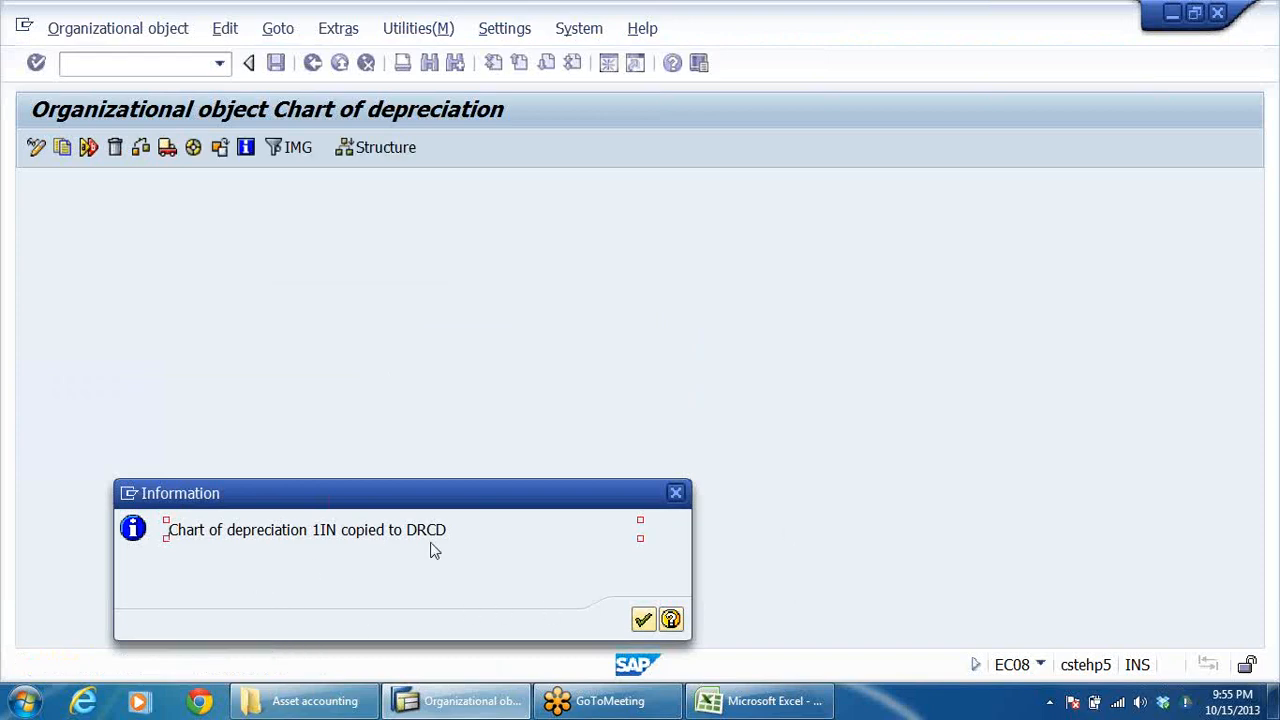
left_click(646, 615)
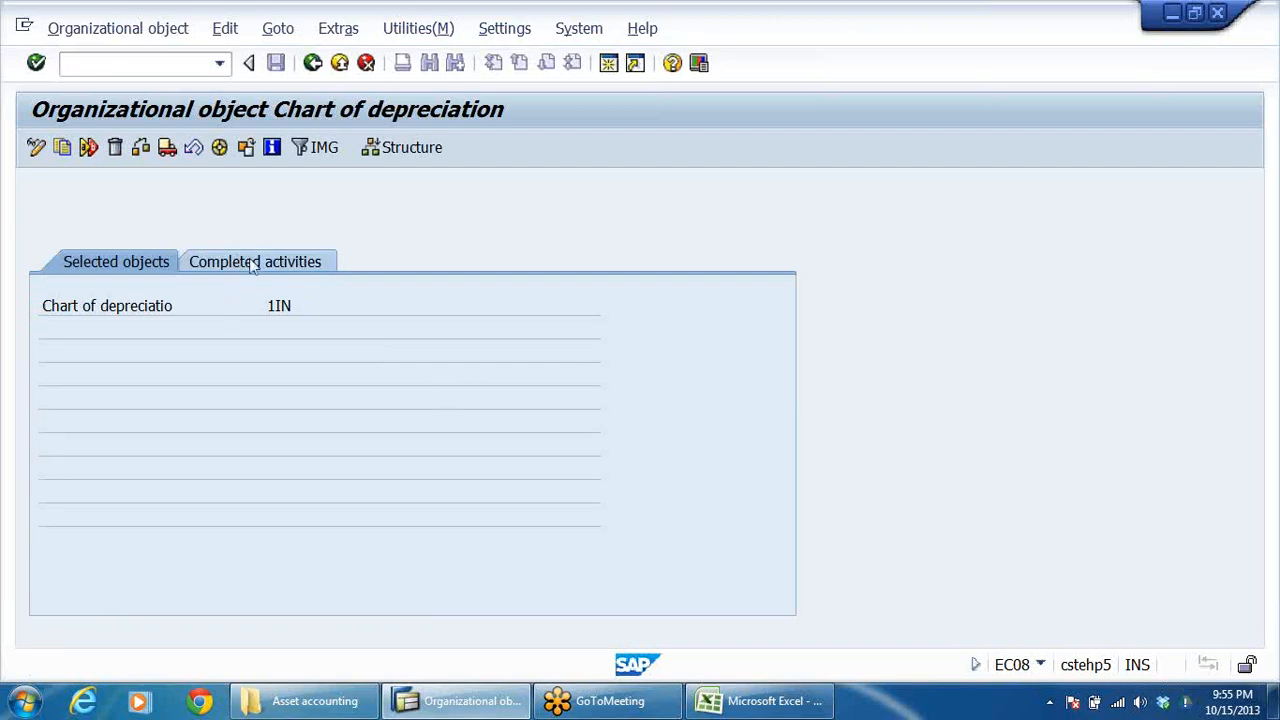
Step: Check the completed activities of the copy, then return and open Specify Description of Chart of Depreciation
left_click(236, 264)
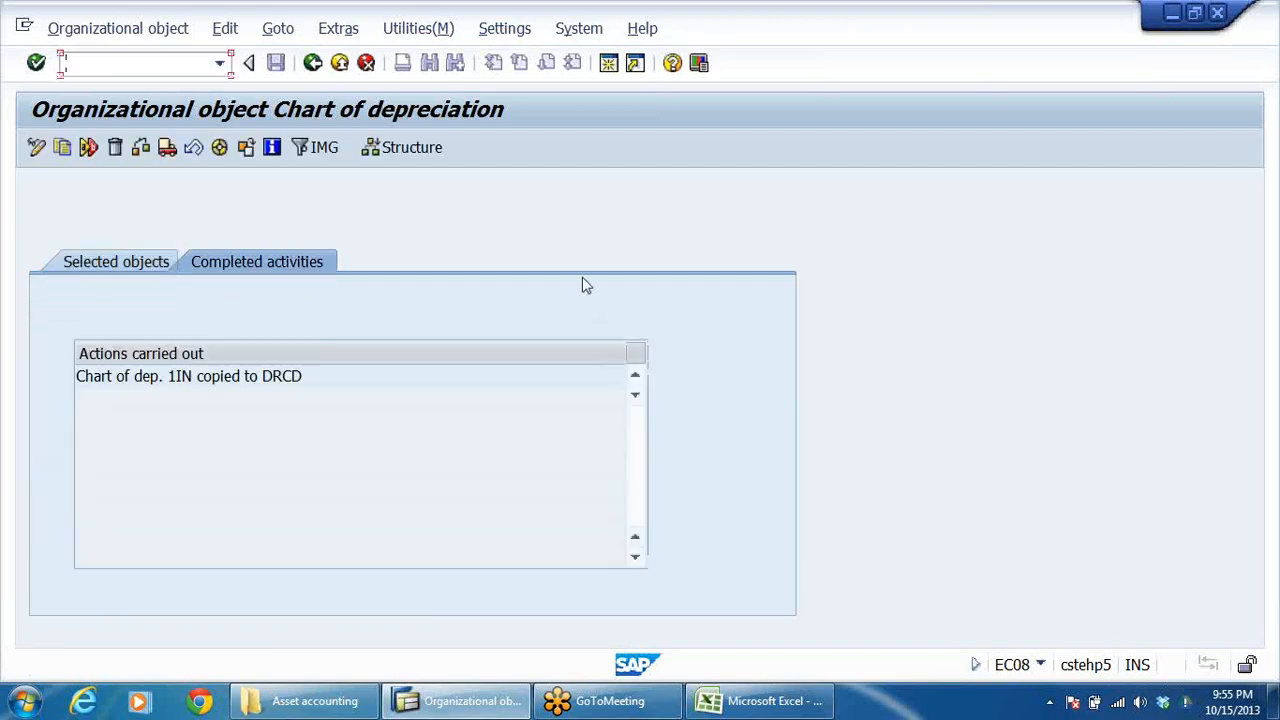
left_click(313, 62)
left_click(231, 242)
double_click(424, 242)
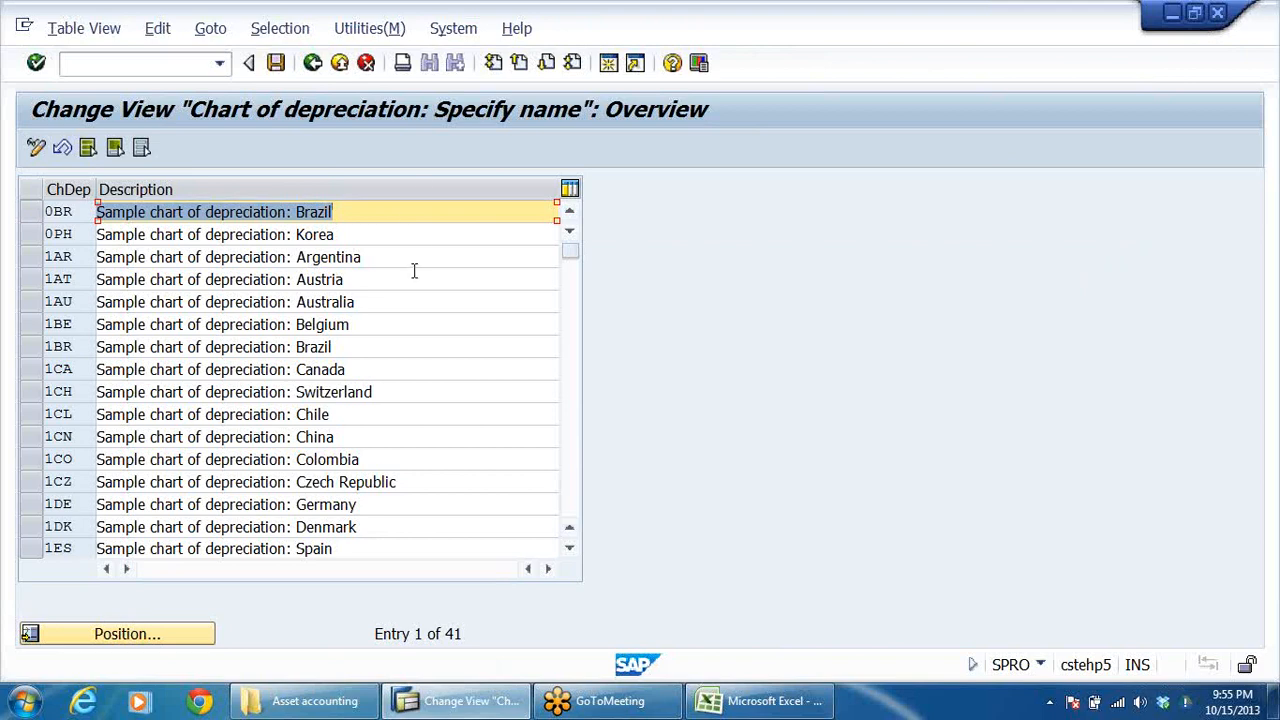
Step: Change the description of chart of depreciation DRCD to CHART OF DEPRECIATION FOR INDIA-DRL GRP and save it
left_click(305, 369)
scroll(248, 414, "down", 9)
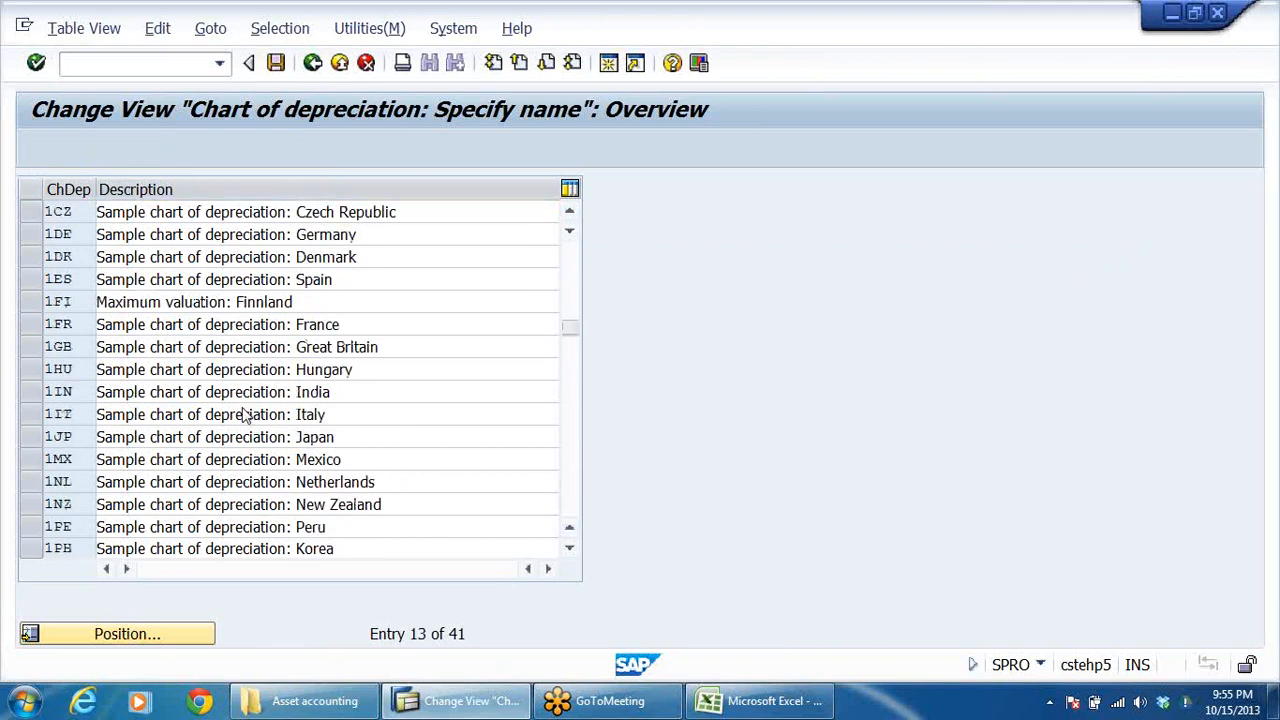
scroll(242, 414, "down", 2)
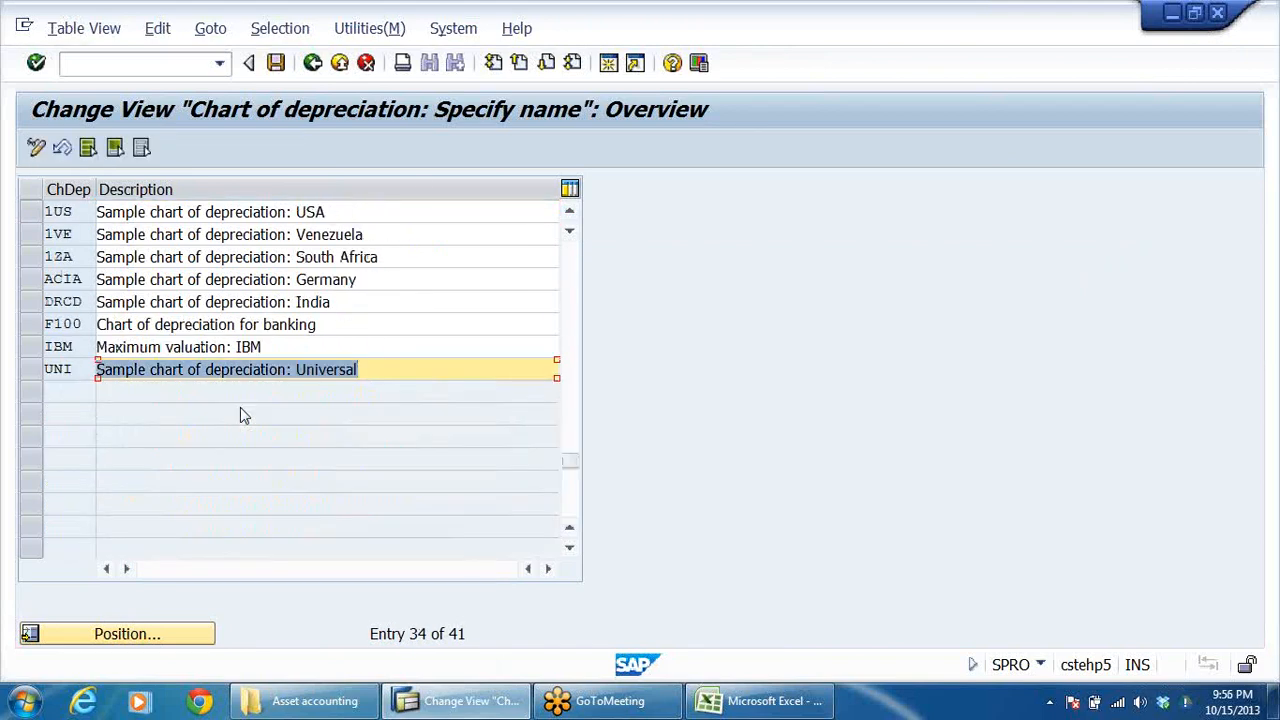
left_click(90, 302)
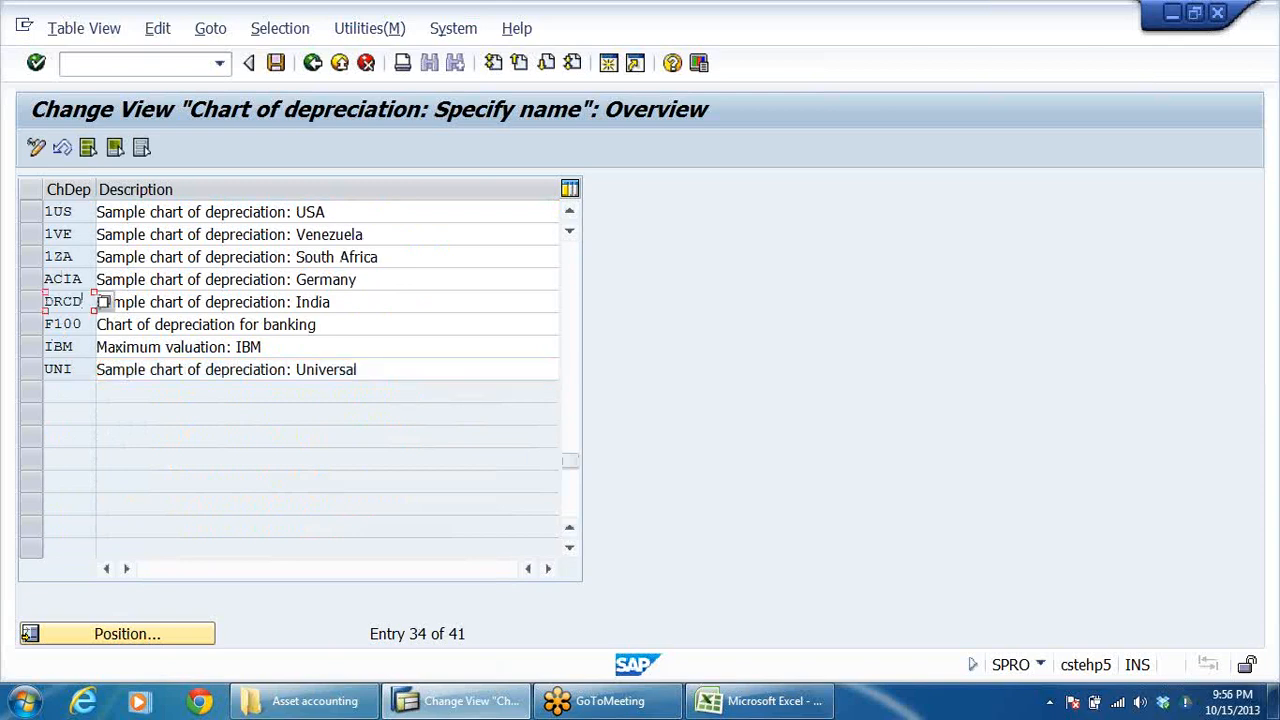
left_click(280, 302)
left_click_drag(355, 303, 96, 302)
mouse_move(708, 704)
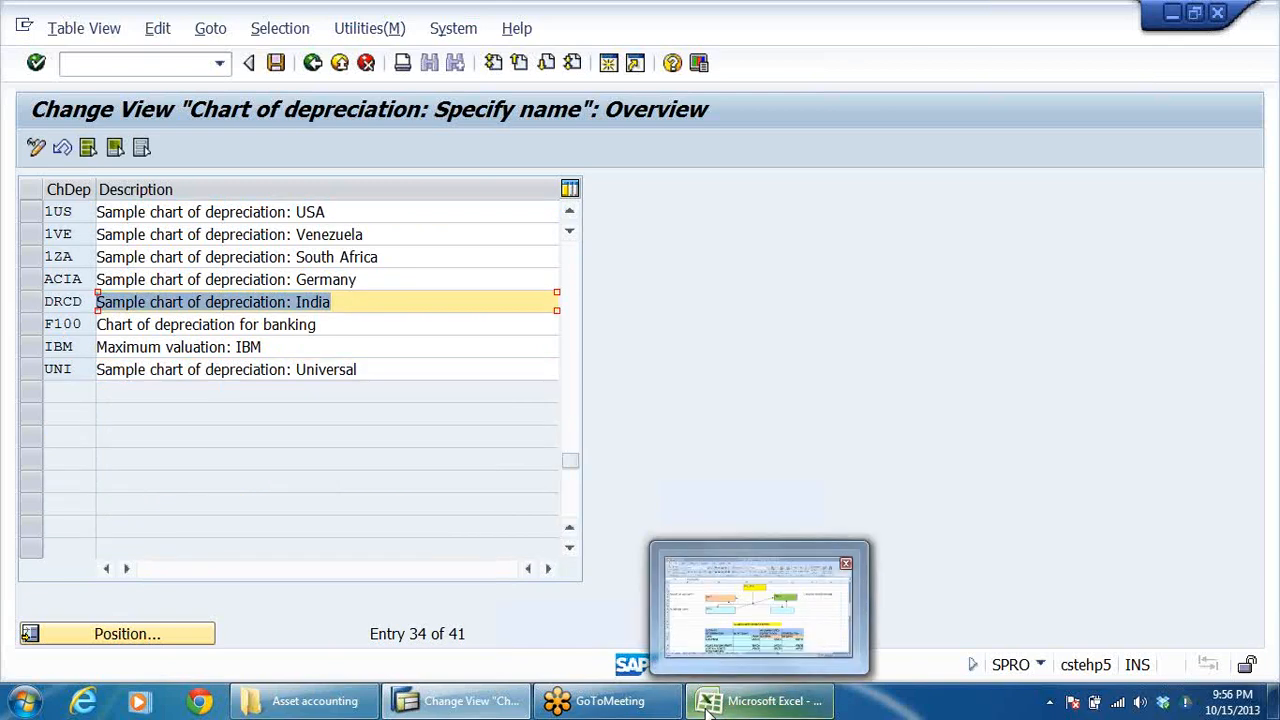
type("C")
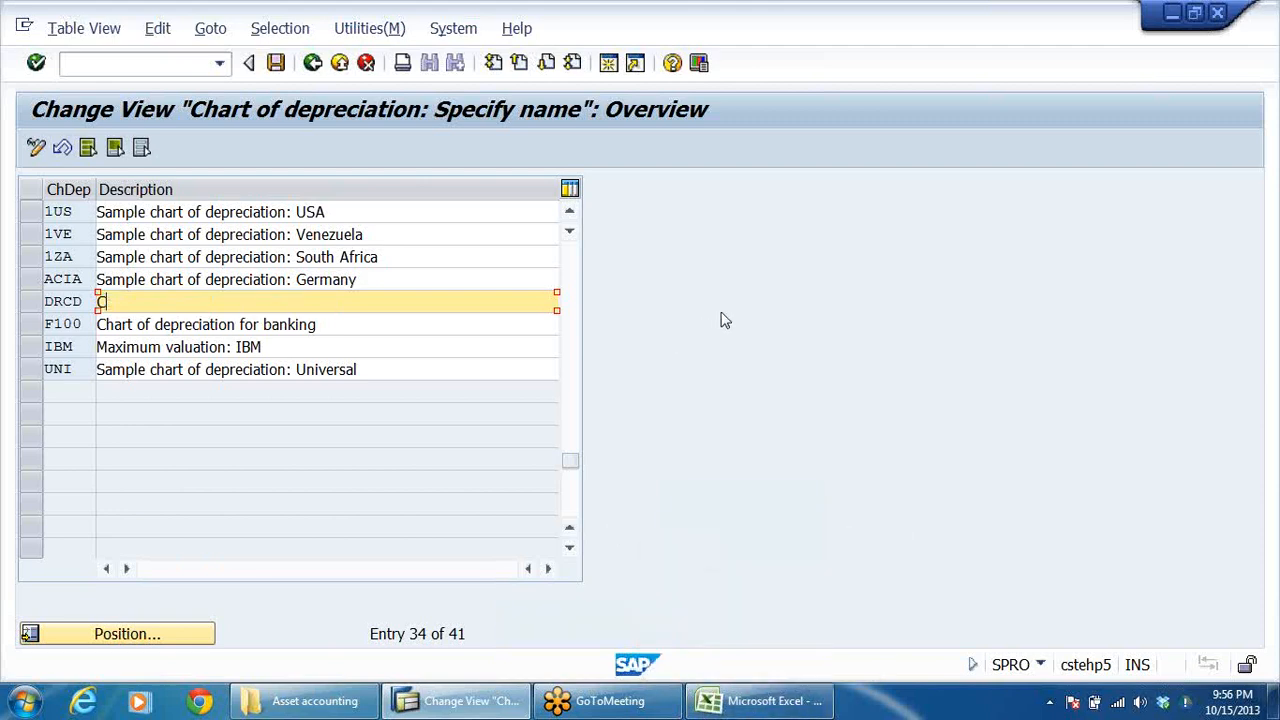
type("HART OF DEPRECIATION FOR INDIA")
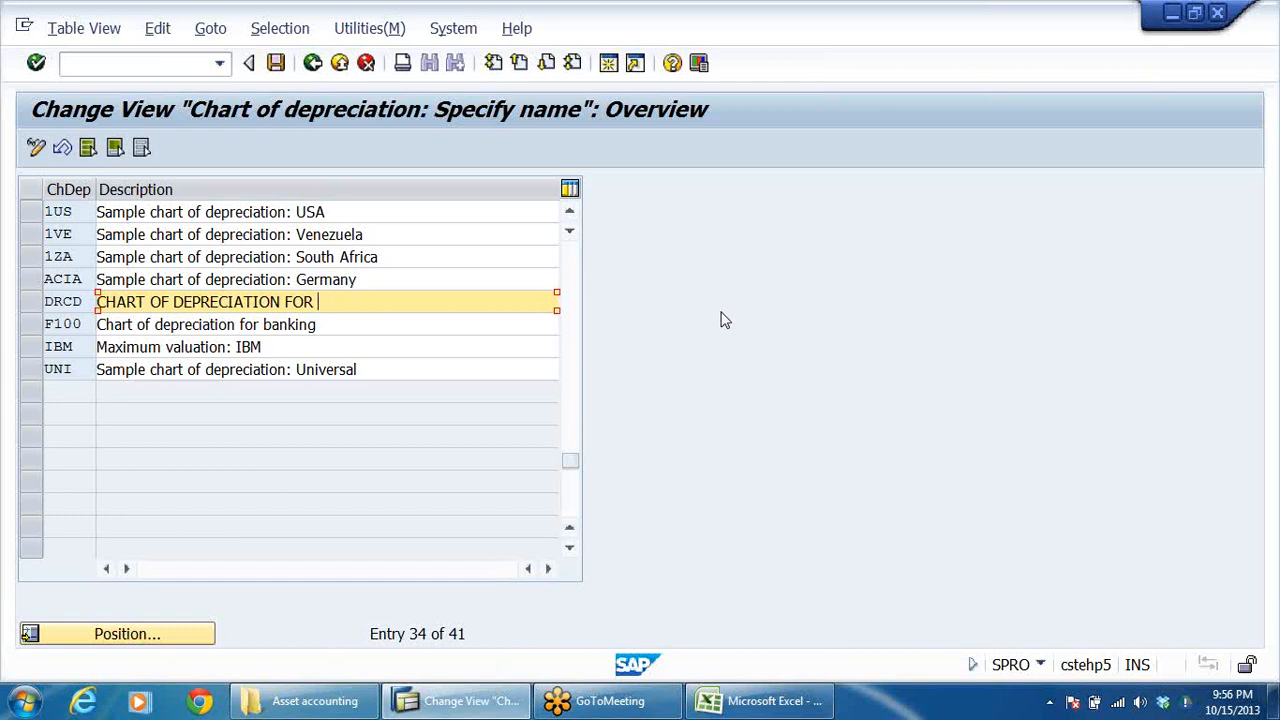
type("NDIA-DRL GRP")
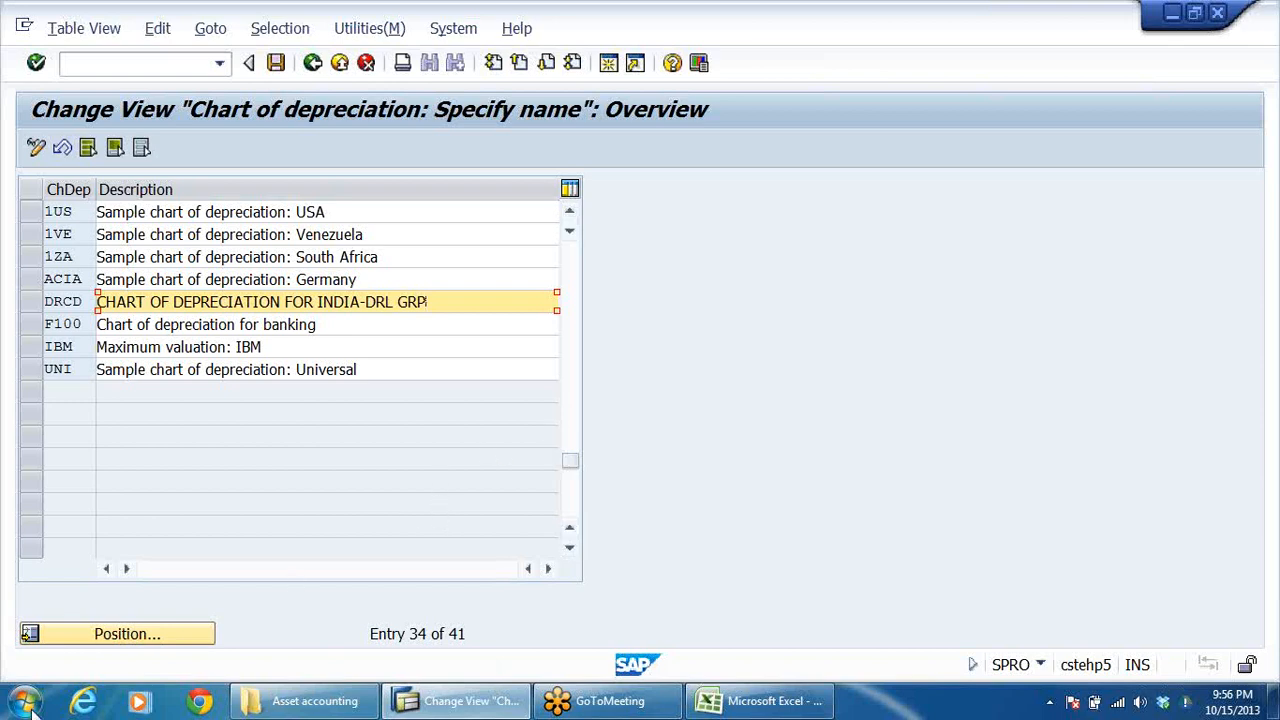
left_click(276, 62)
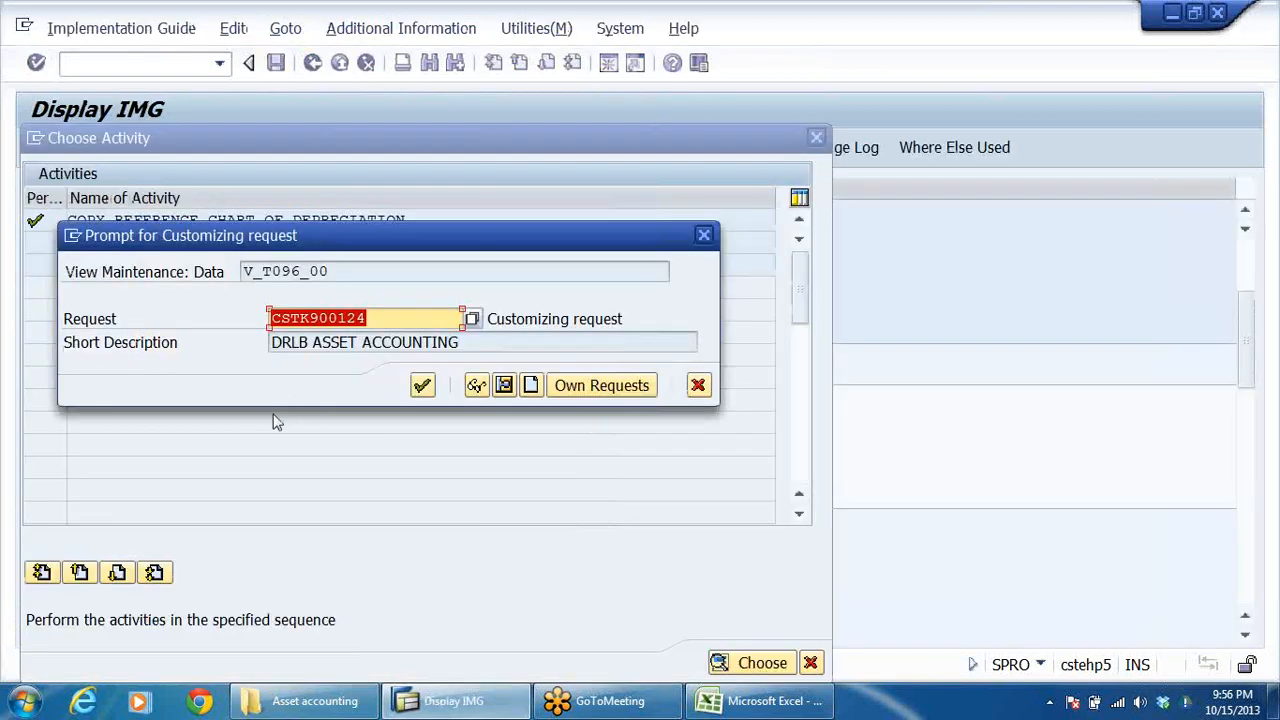
left_click(422, 385)
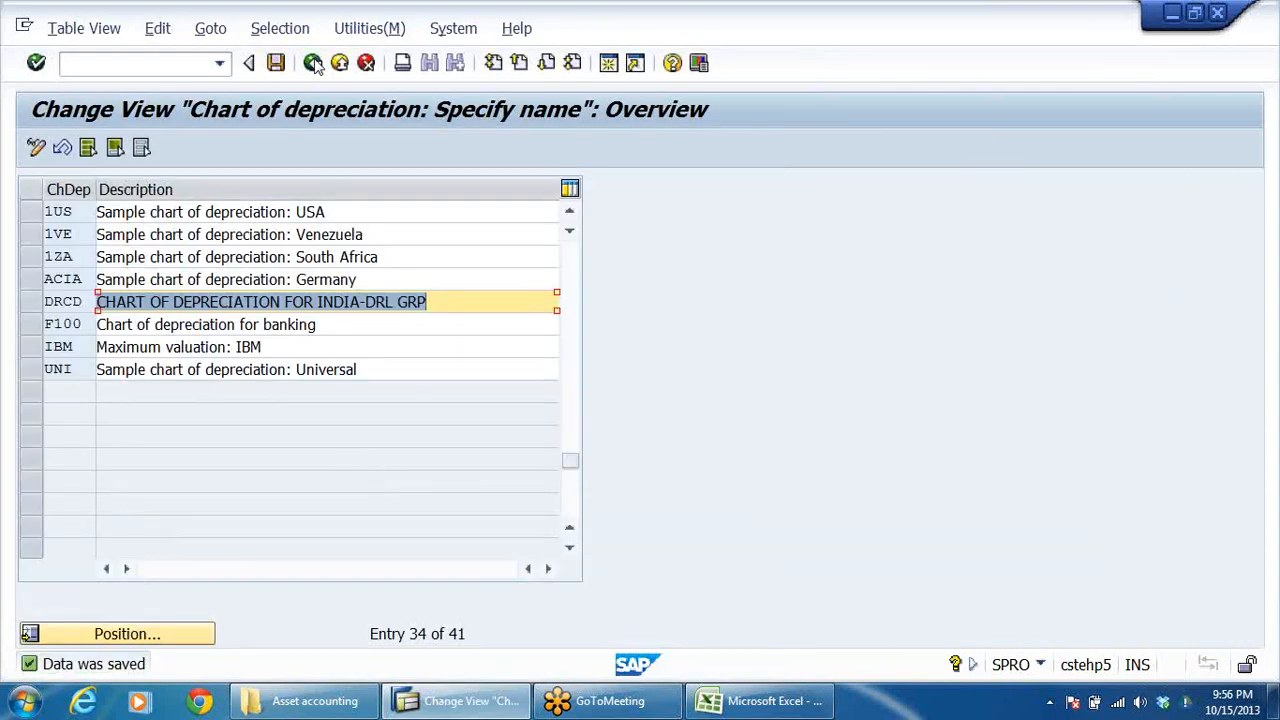
Step: Return to the activity list and open Copy/Delete Depreciation Areas for chart of depreciation DRCD
left_click(313, 62)
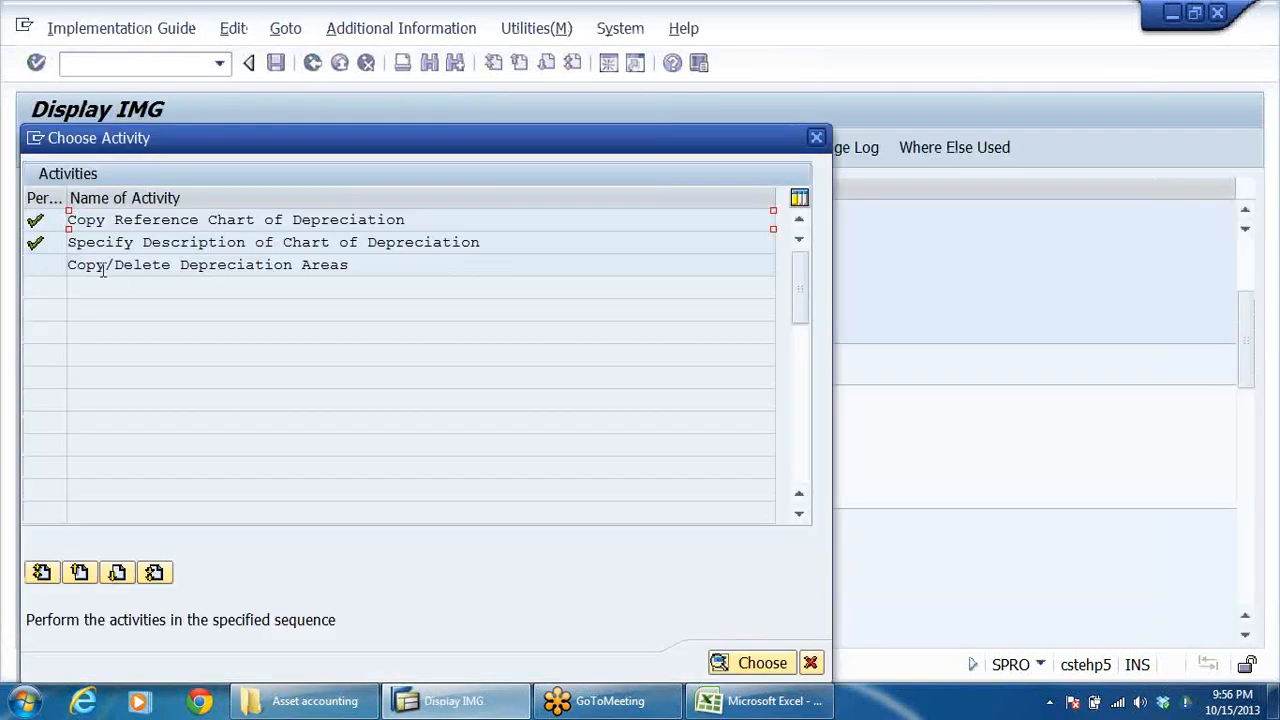
double_click(138, 270)
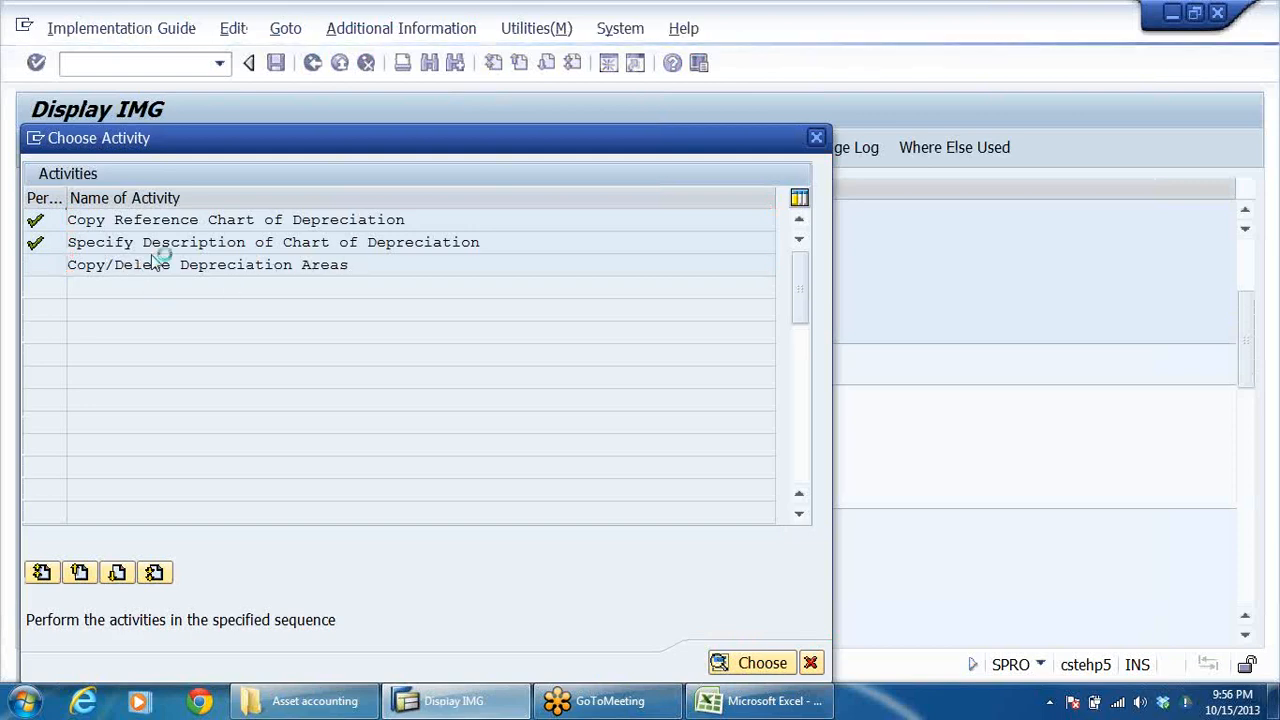
key("Return")
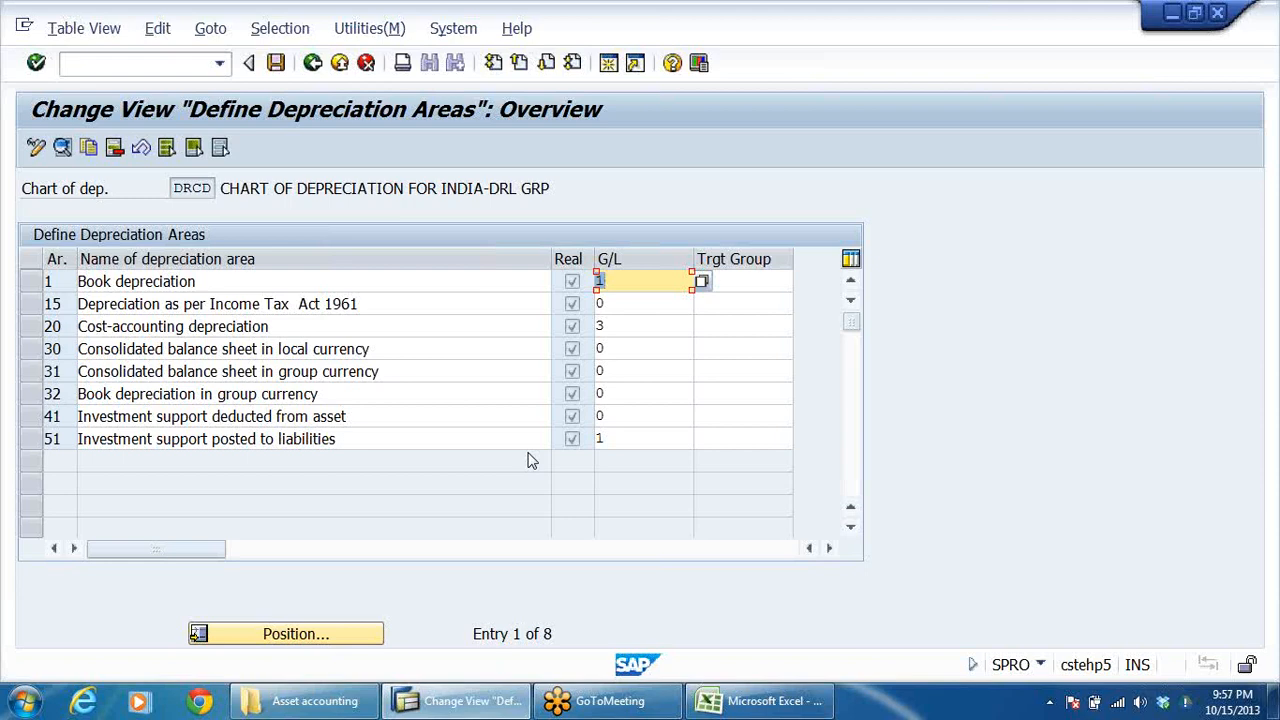
Step: Delete depreciation areas 20, 30, 31, 32, 41 and 51 from chart of depreciation DRCD and save the deletion
left_click(628, 305)
left_click(634, 347)
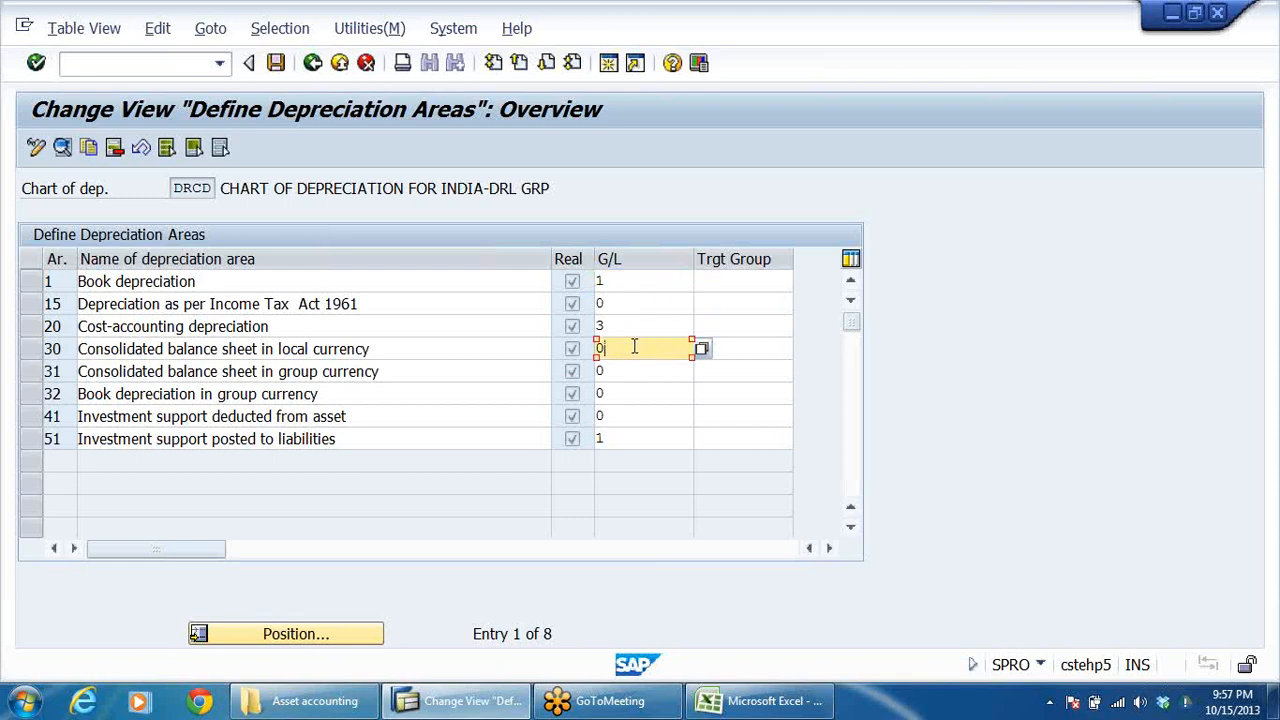
left_click(31, 327)
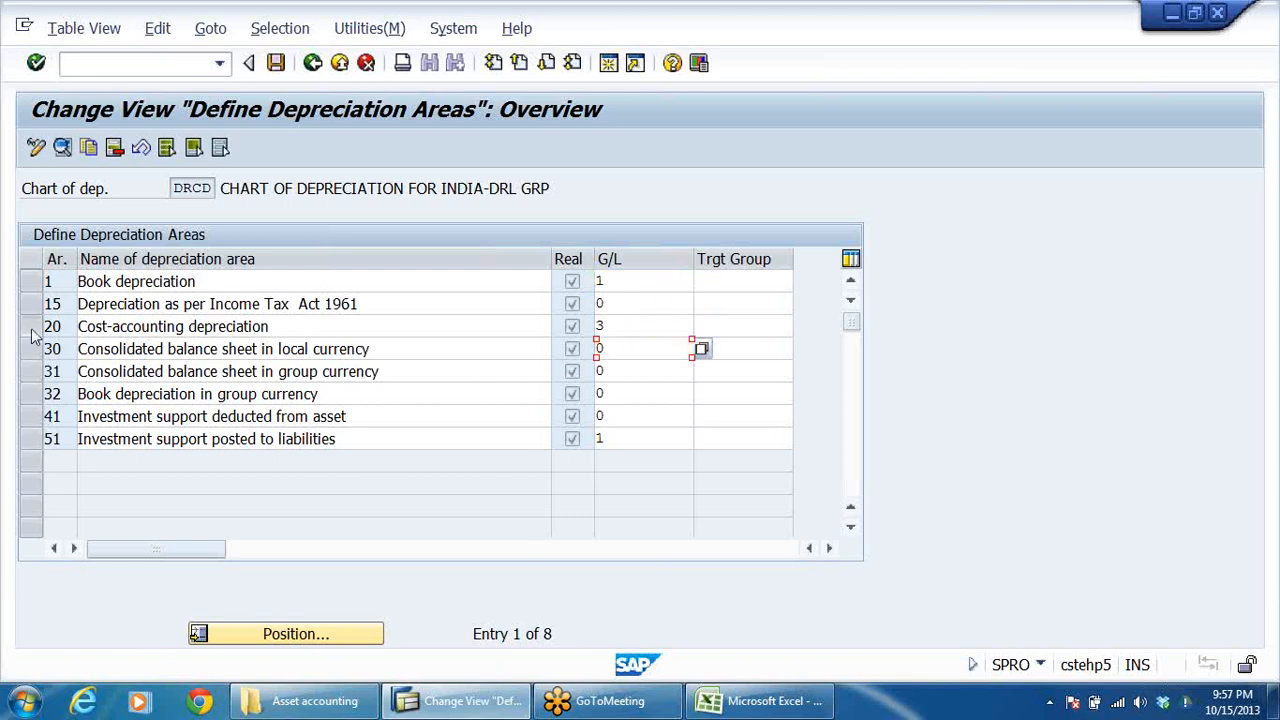
left_click_drag(31, 350, 38, 442)
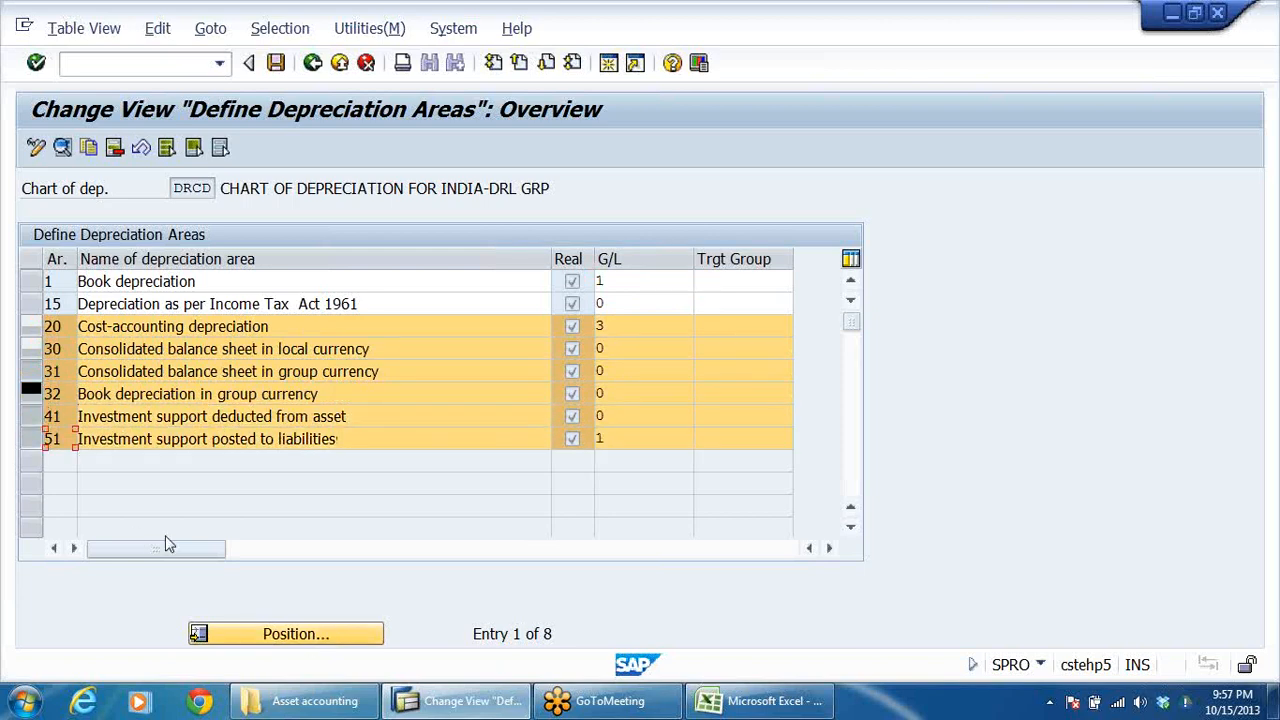
left_click(114, 147)
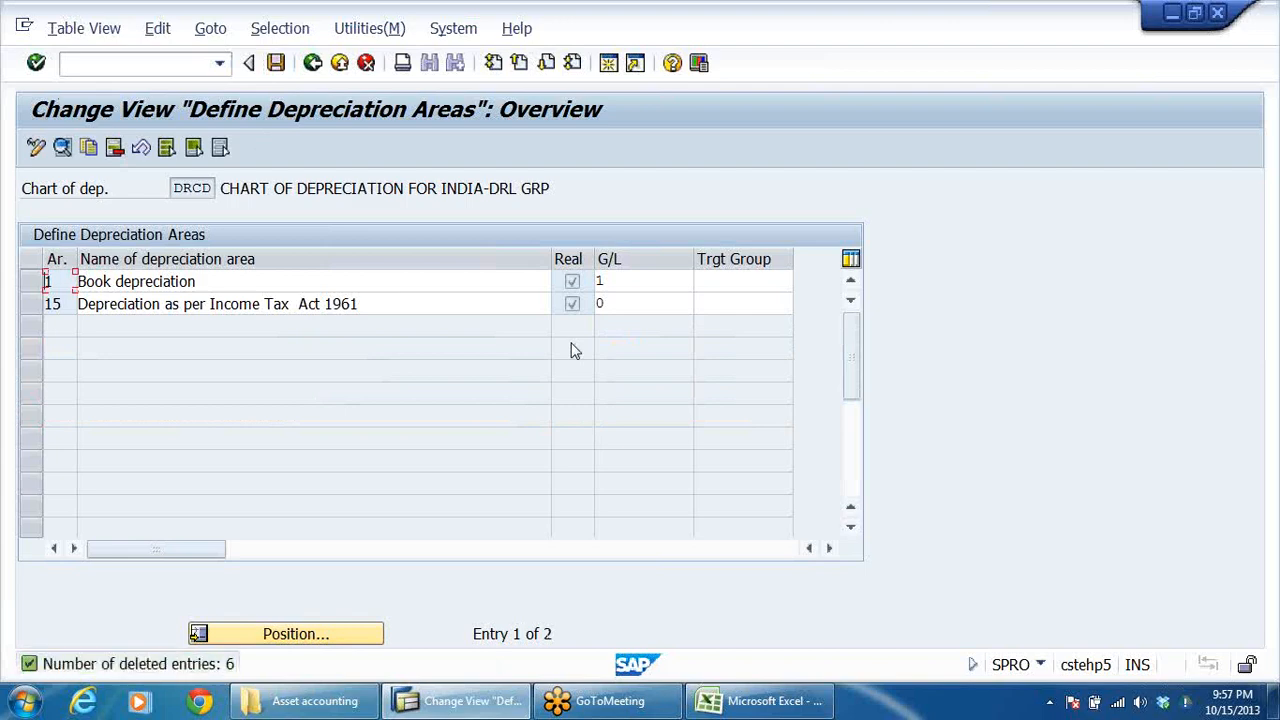
left_click(275, 63)
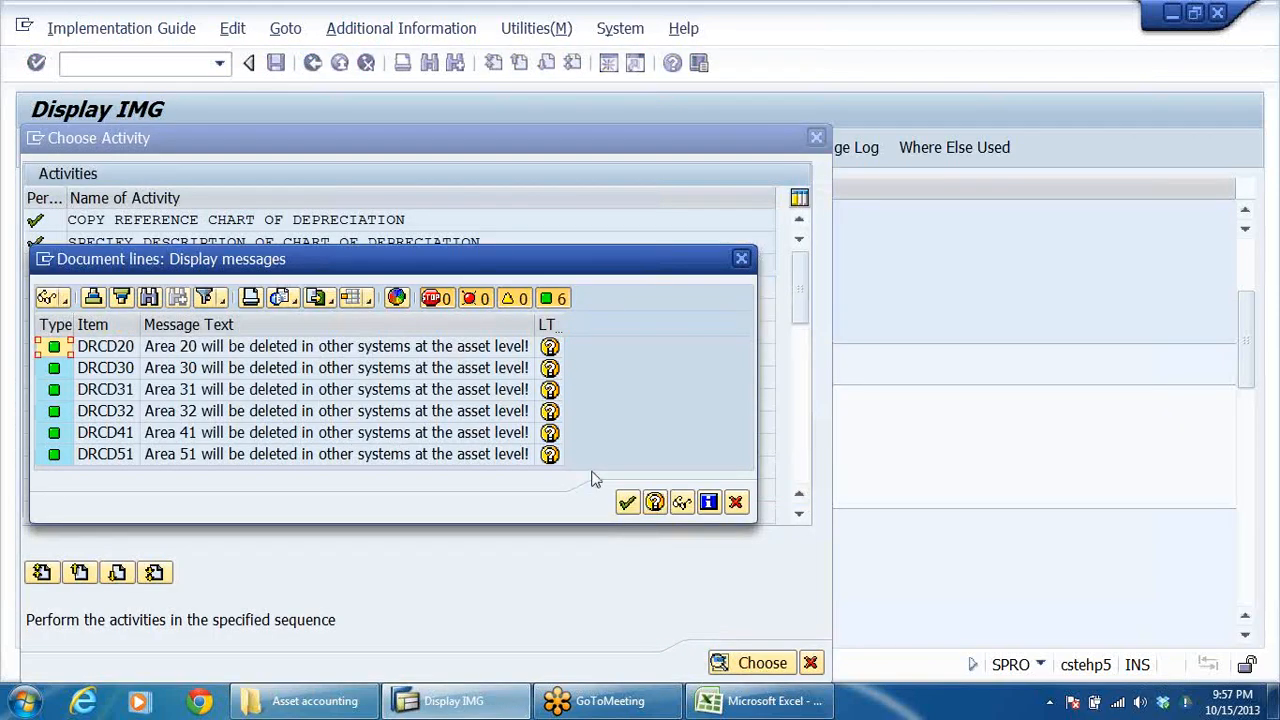
left_click(626, 501)
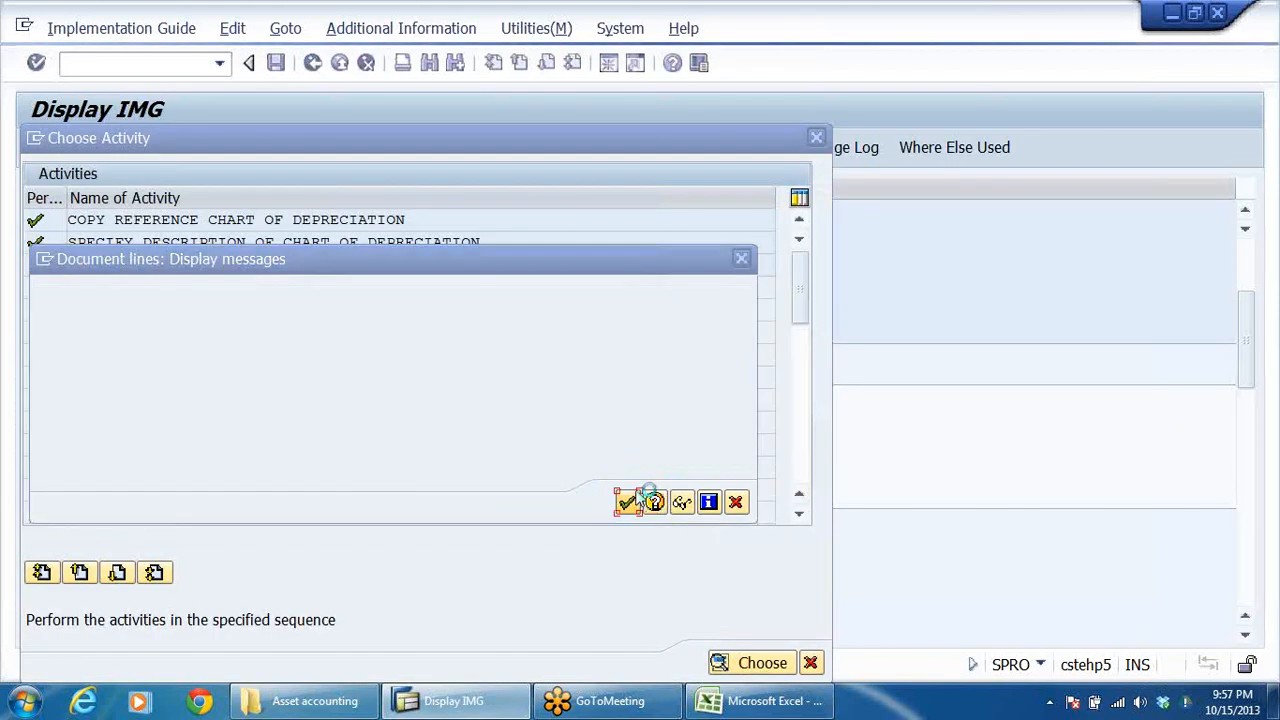
left_click(421, 387)
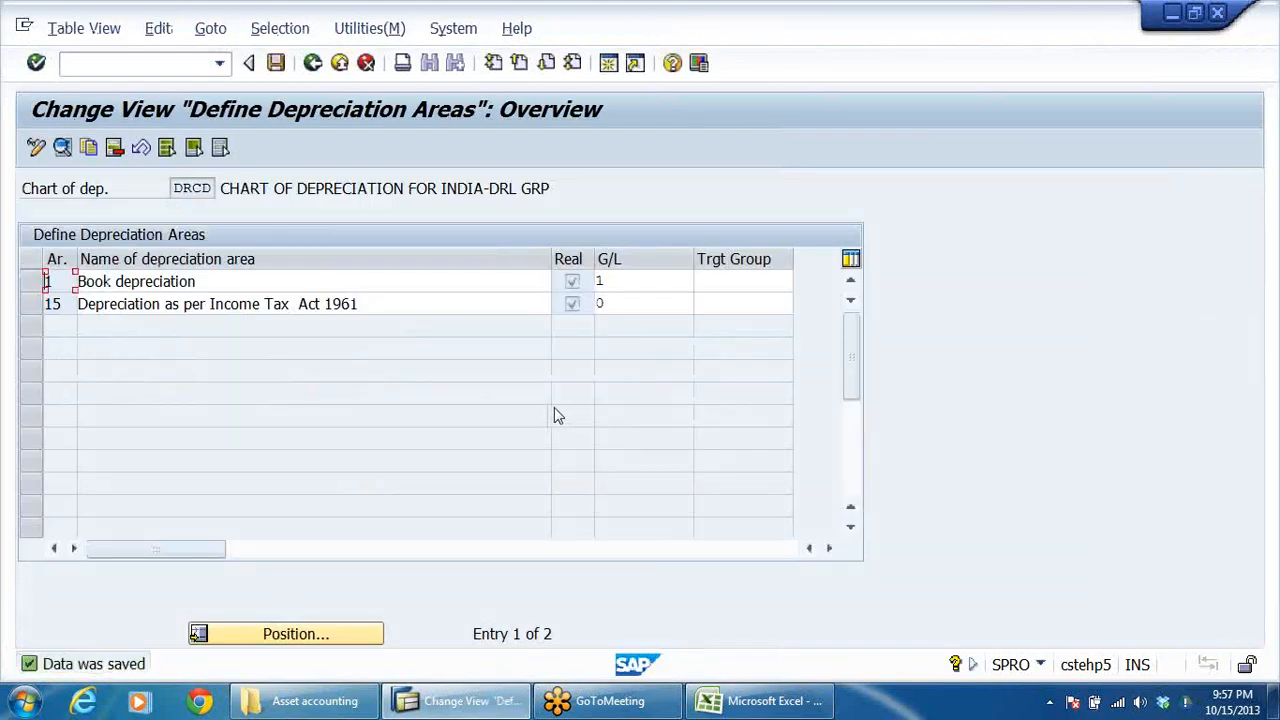
Step: Compare the G/L posting indicators of depreciation areas 1 and 15
left_click(617, 283)
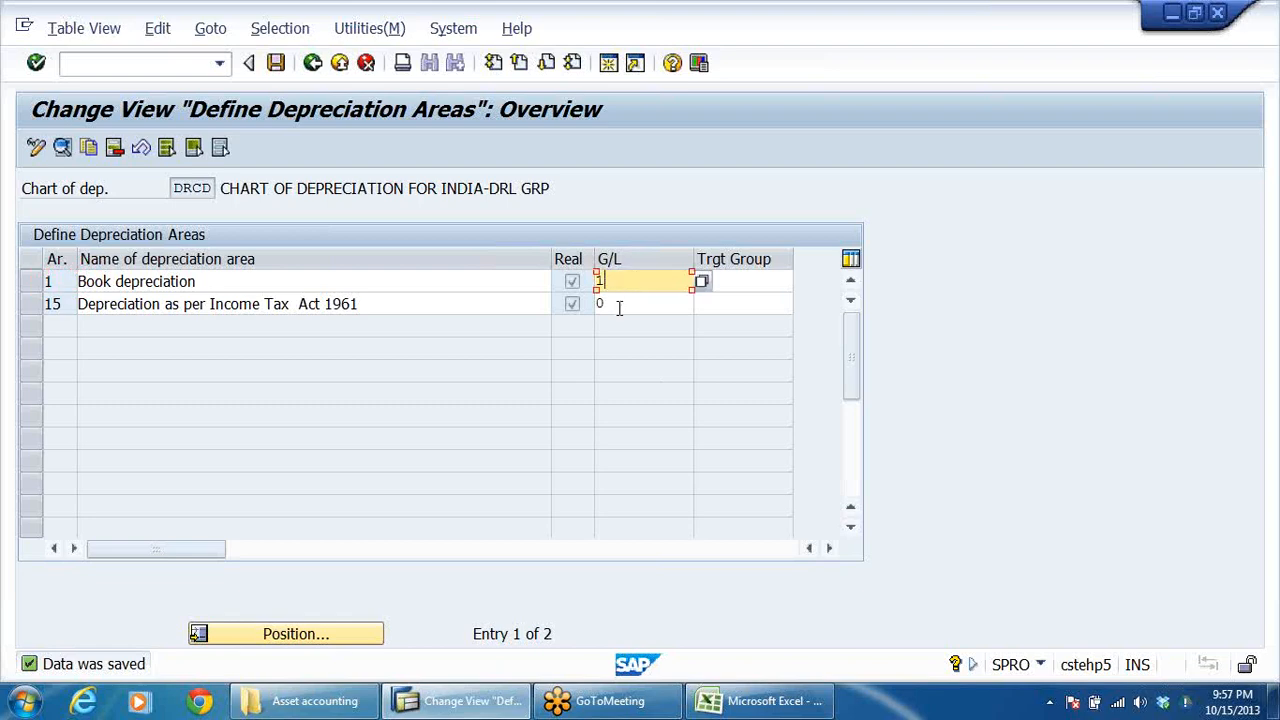
left_click(619, 304)
left_click(634, 281)
left_click(622, 305)
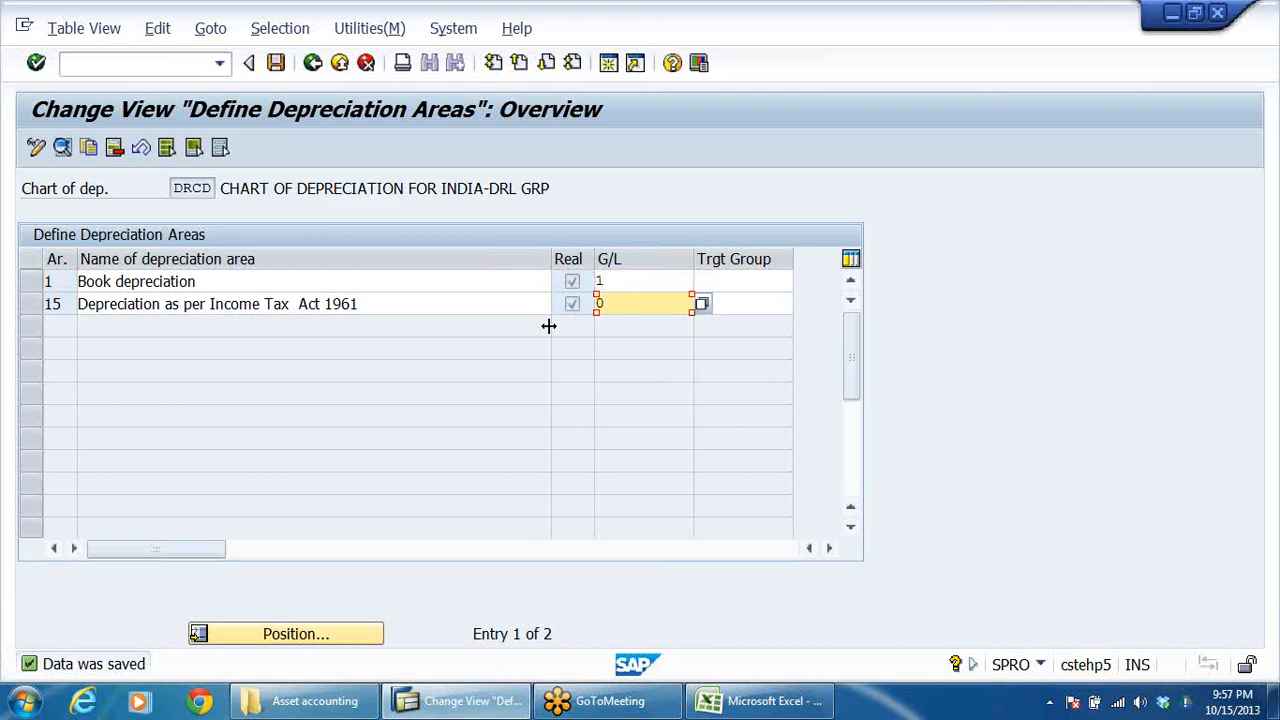
Step: Review the name and G/L posting options in the details of the Book depreciation area, and return to the overview
double_click(387, 281)
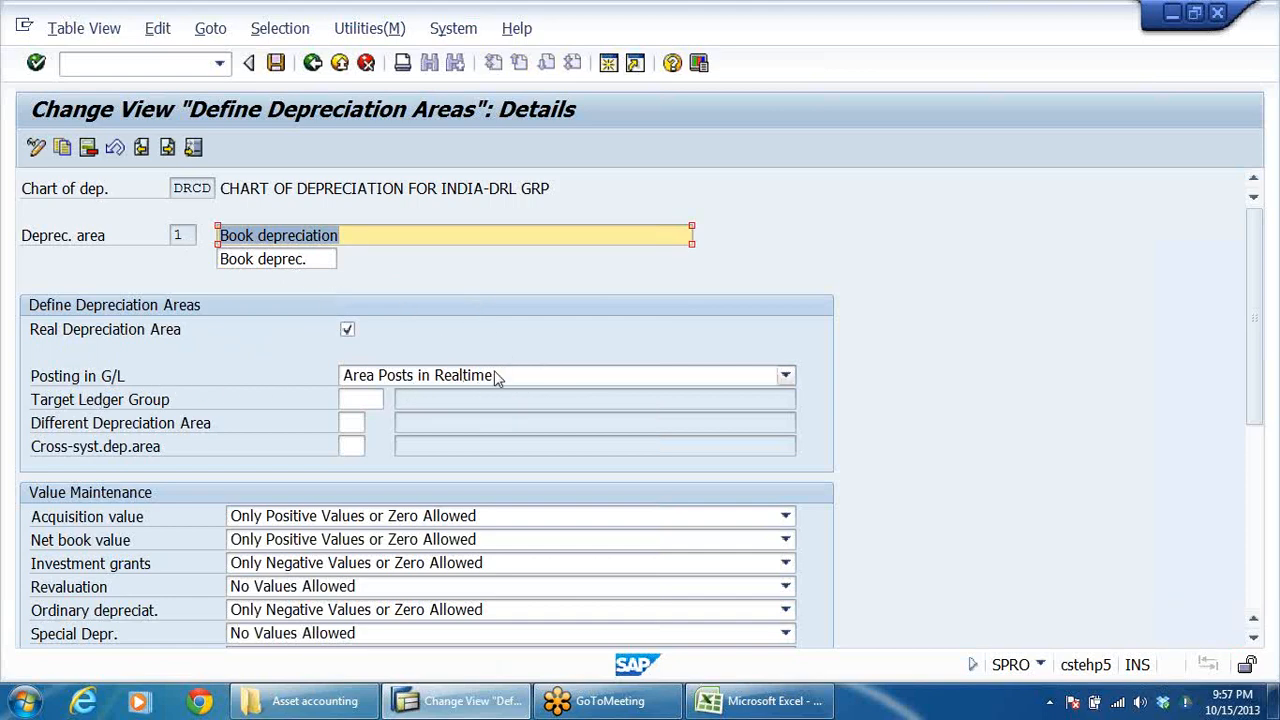
left_click(539, 377)
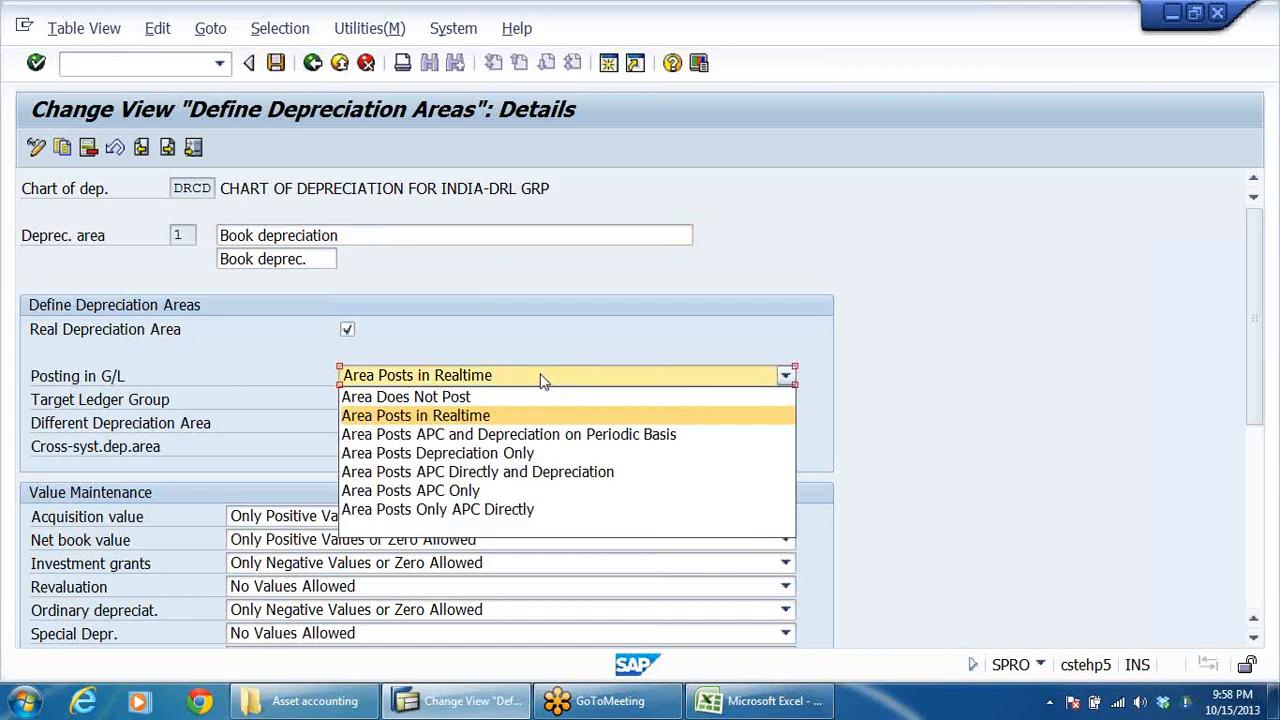
left_click(588, 281)
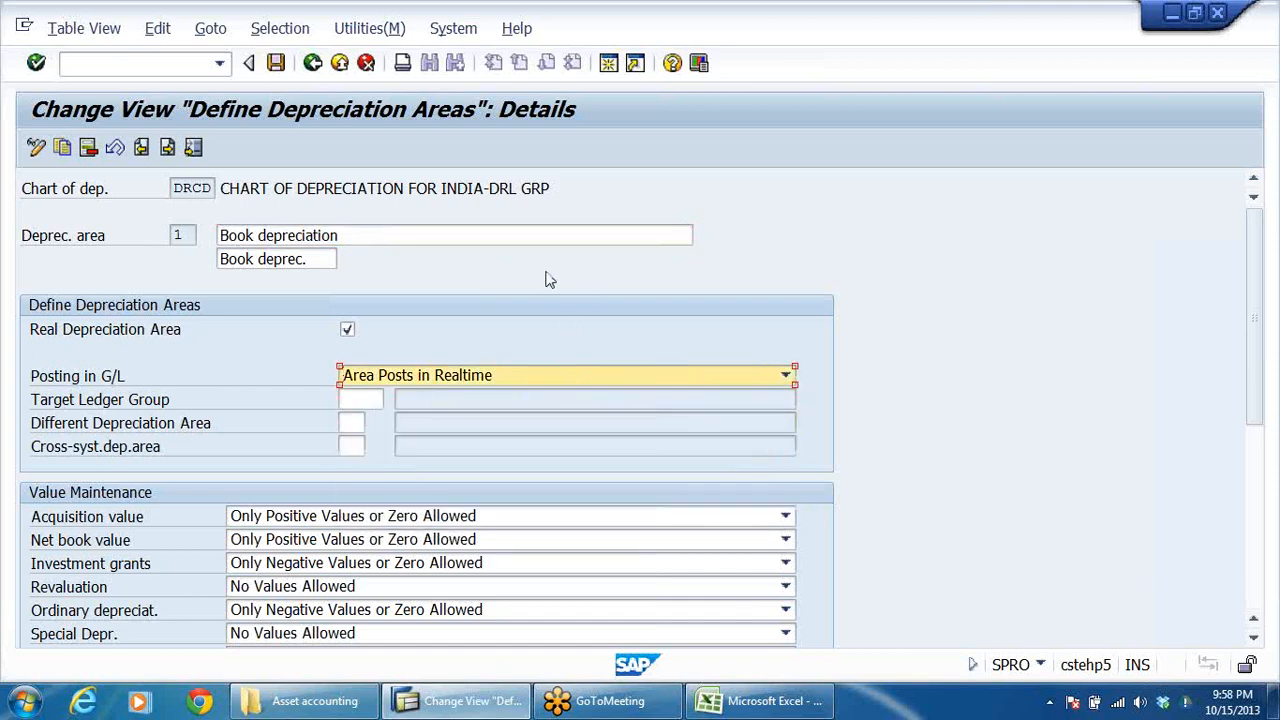
left_click_drag(219, 242, 358, 238)
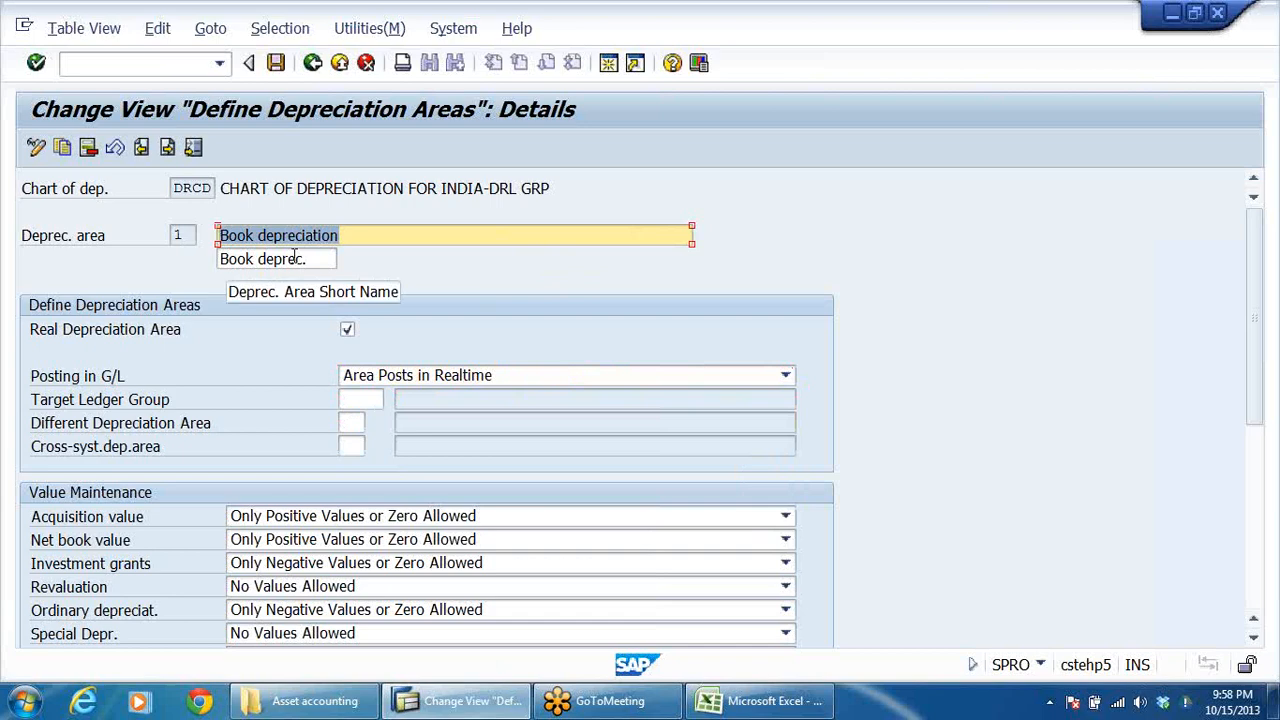
left_click(313, 63)
Step: Review the G/L posting options of the Income Tax Act 1961 depreciation area, and return to the overview
double_click(294, 305)
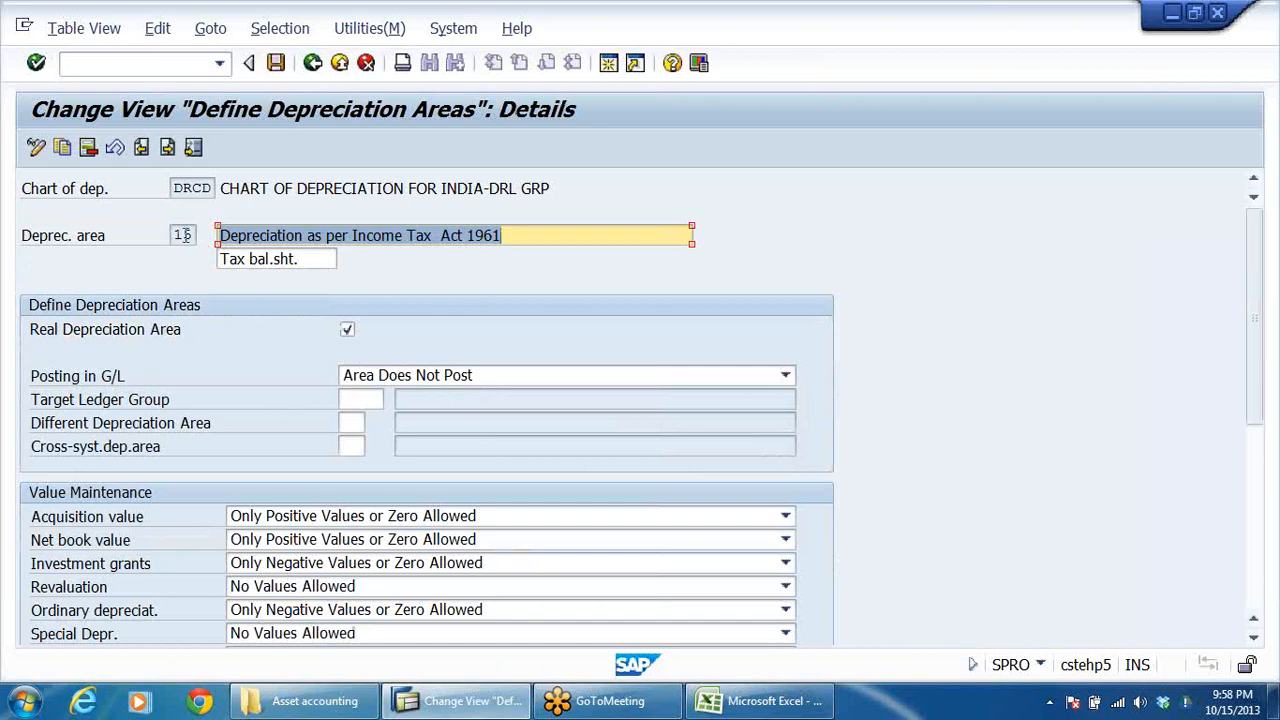
left_click(785, 378)
left_click(785, 378)
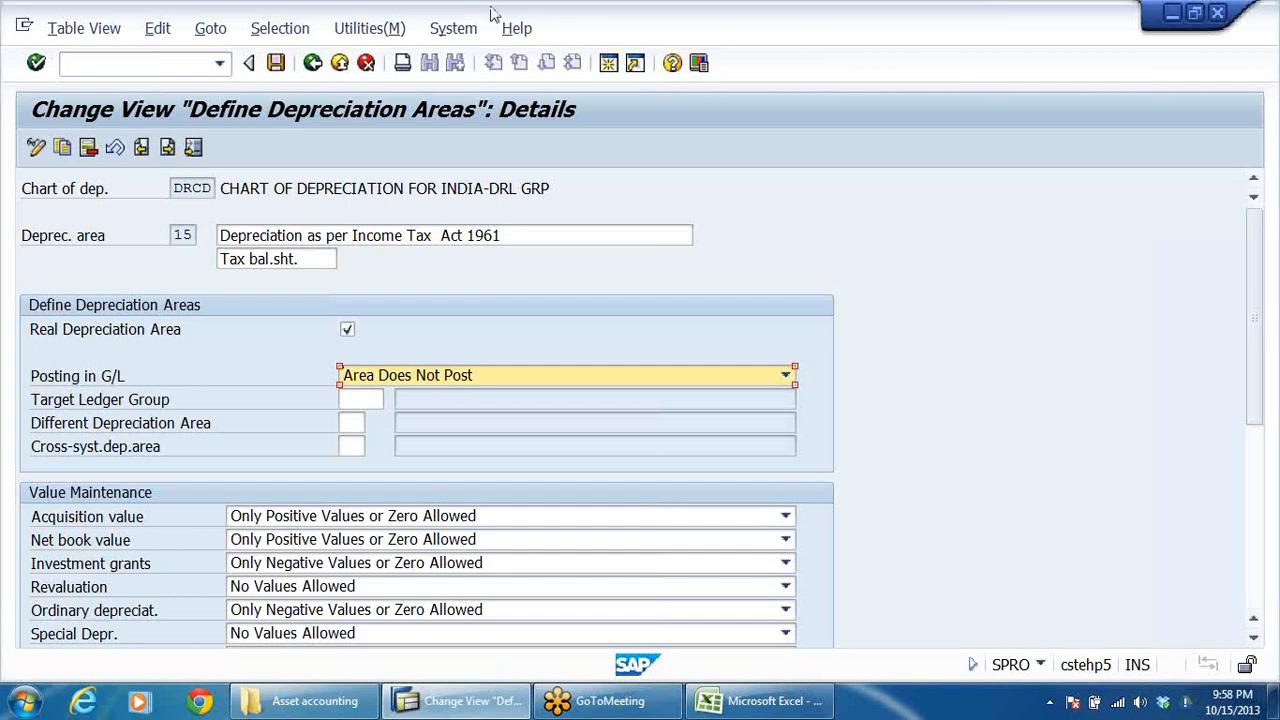
left_click(277, 70)
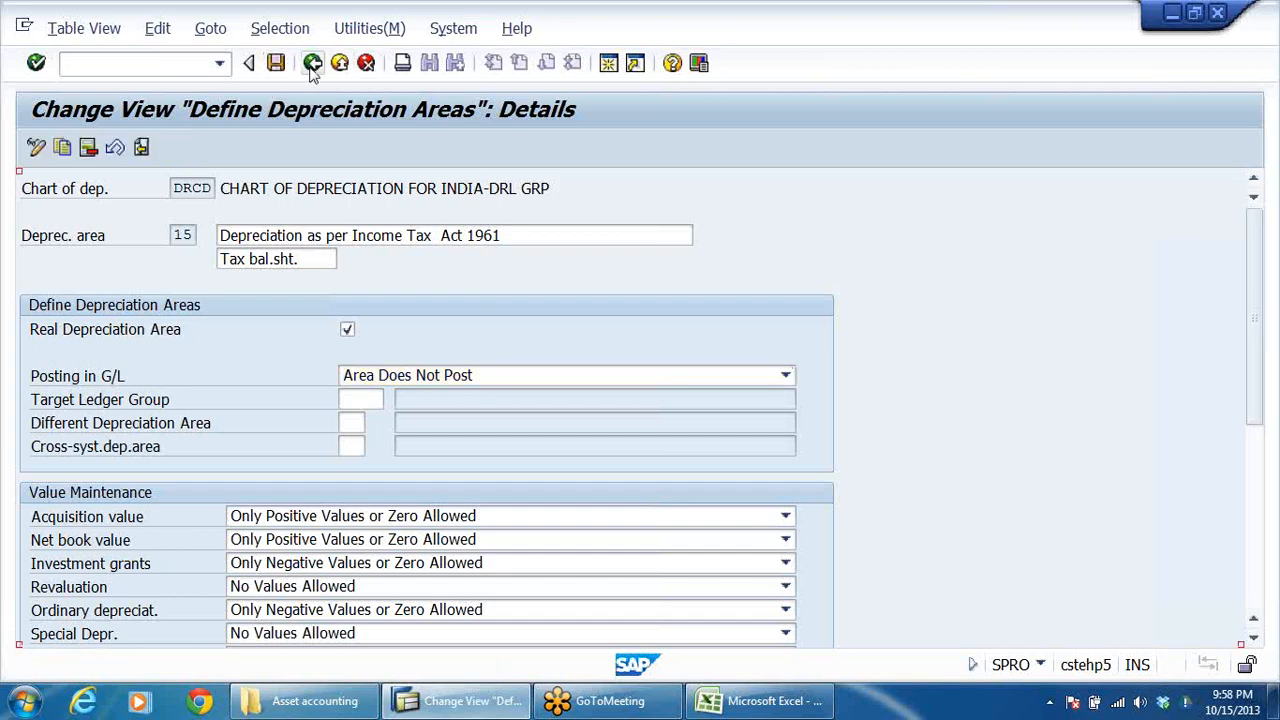
left_click(313, 64)
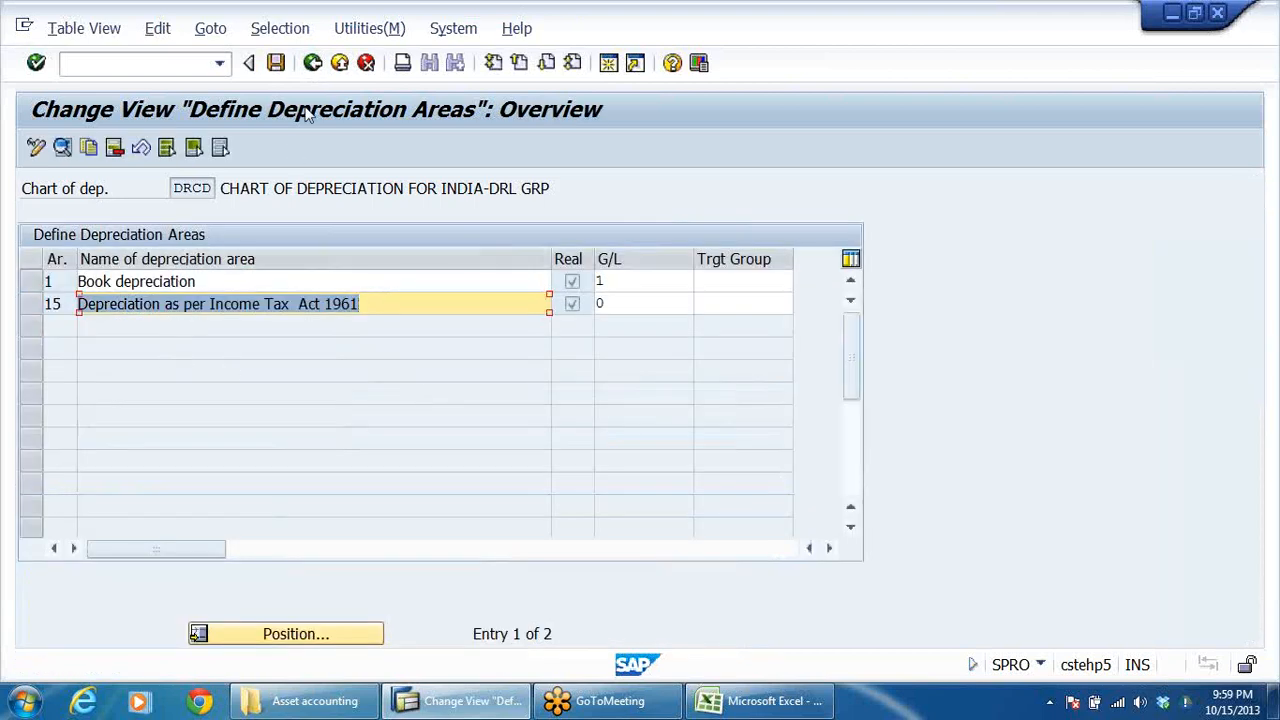
Step: Leave the depreciation area activities and open Assign Chart of Depreciation to Company Code
left_click(313, 64)
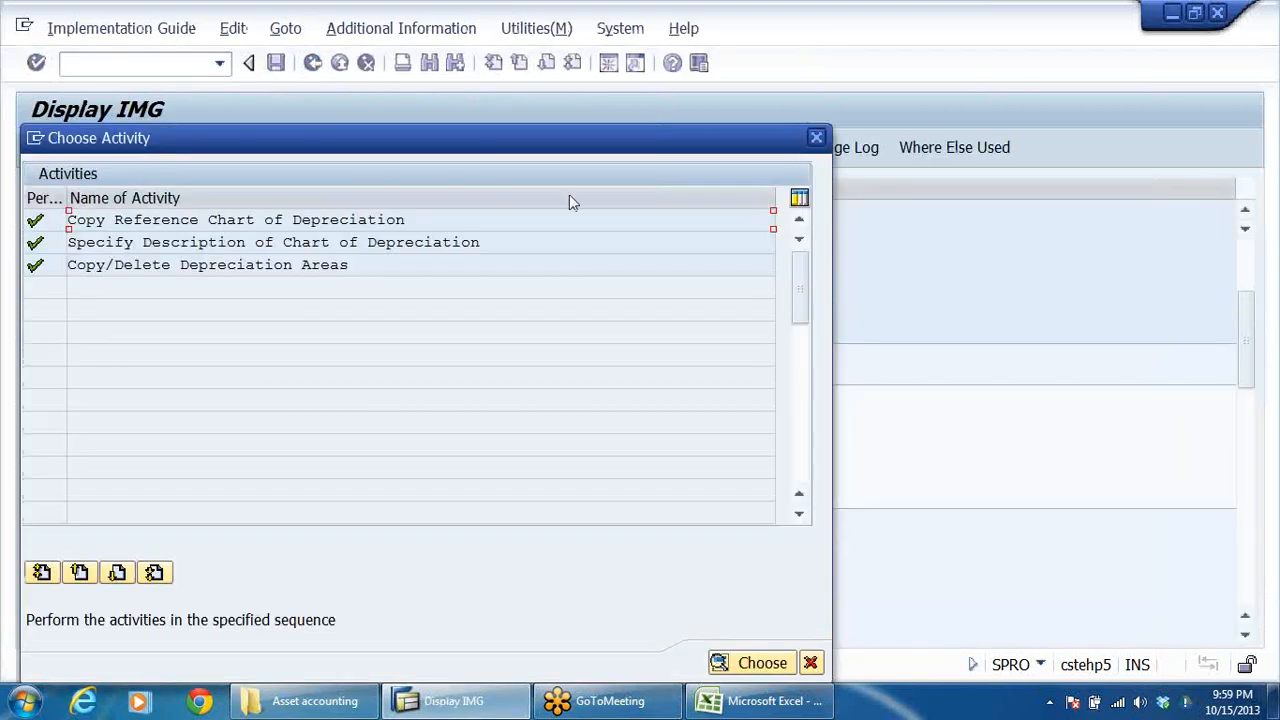
left_click(816, 138)
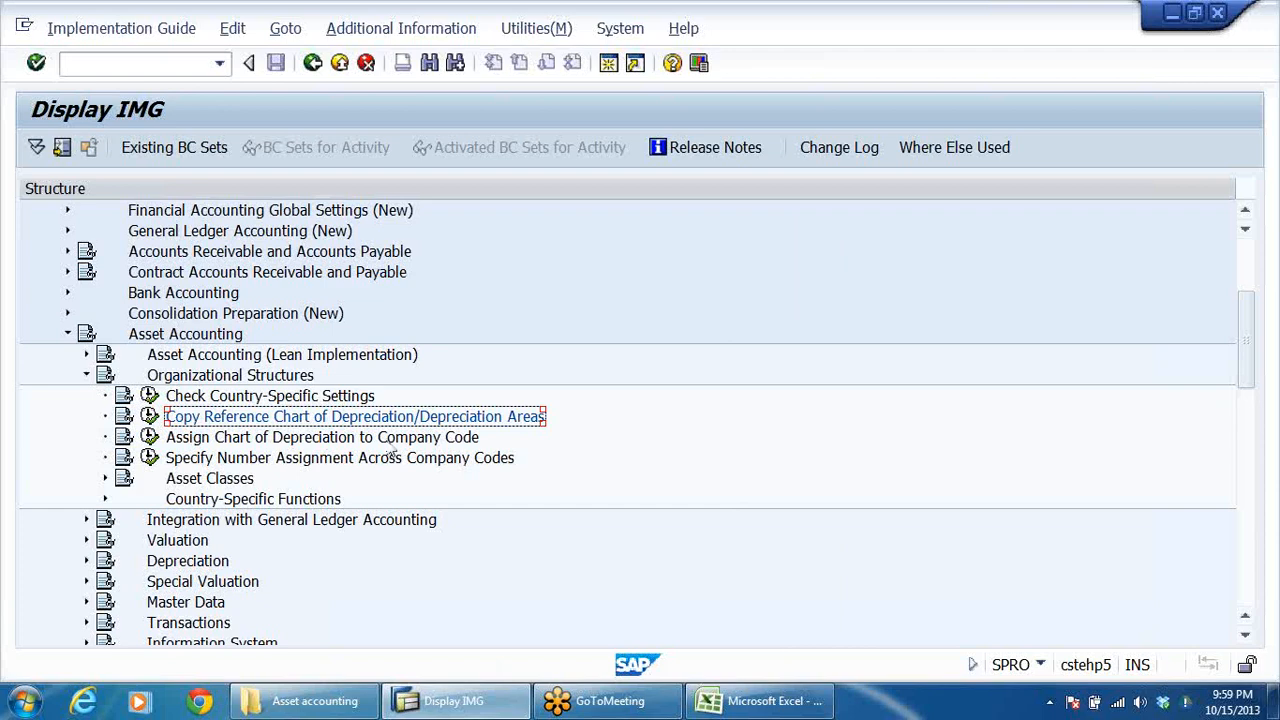
left_click(443, 438)
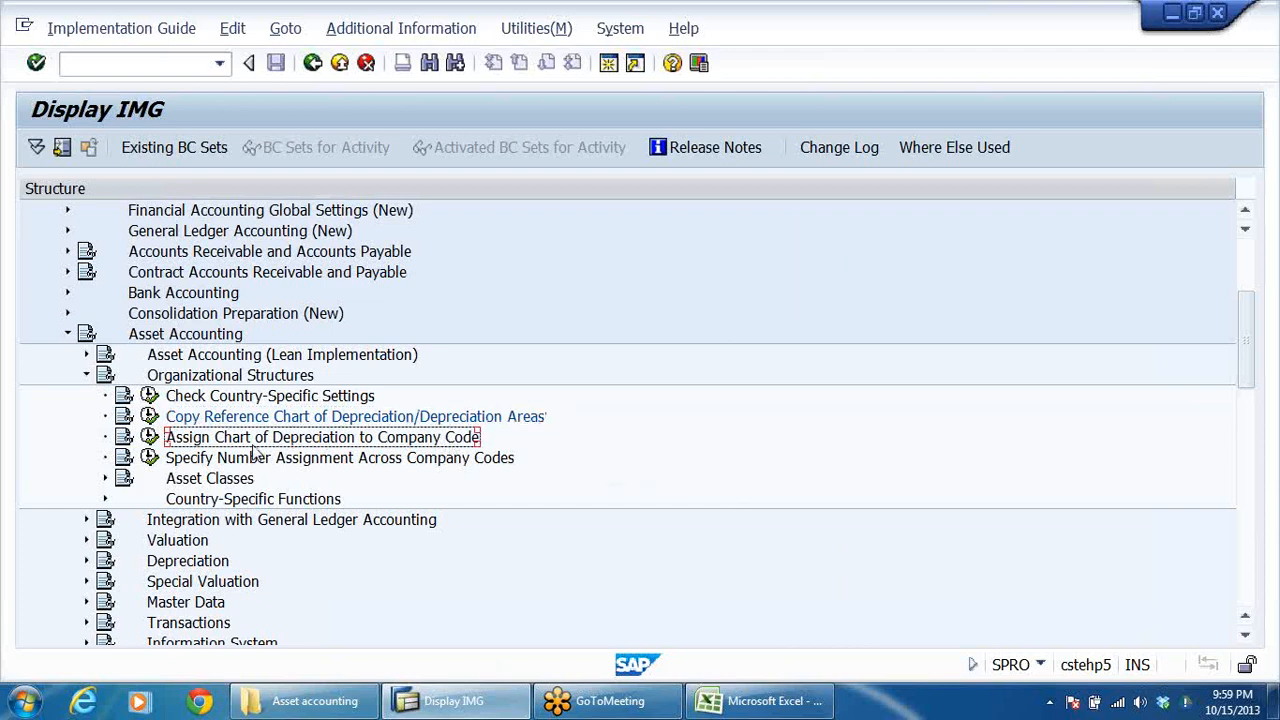
left_click(149, 437)
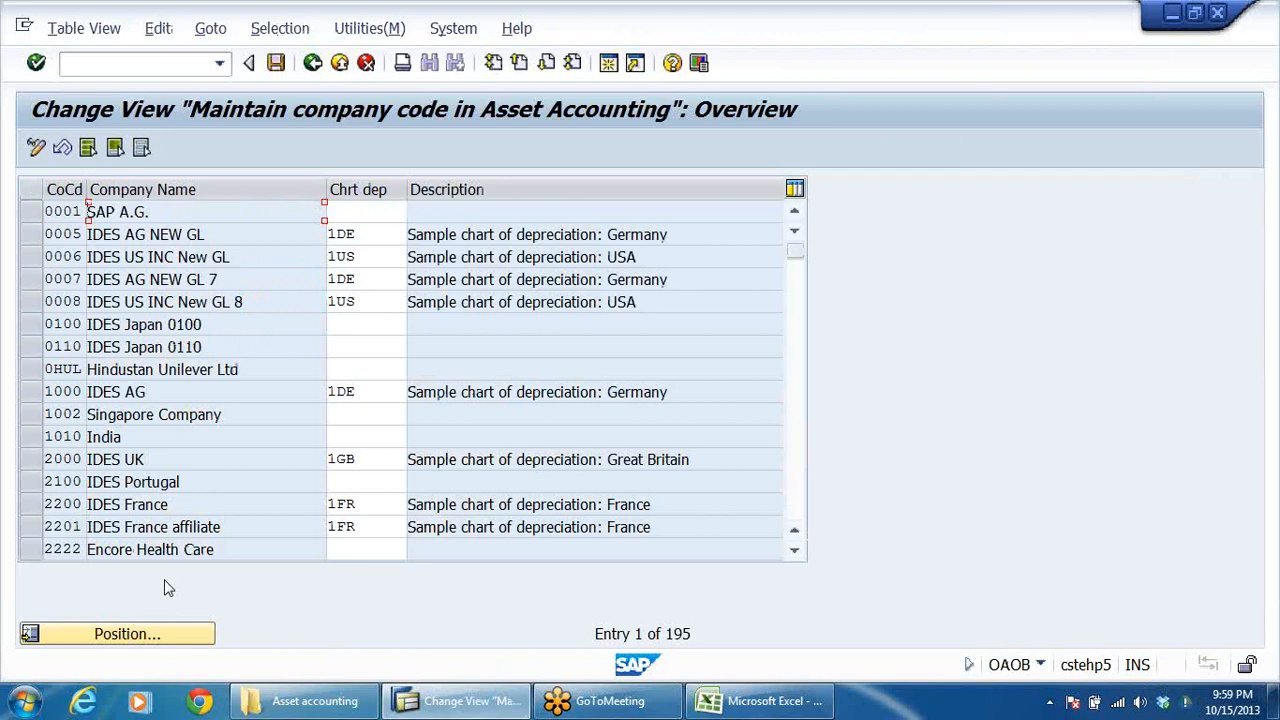
Step: Assign chart of depreciation DRCD to company code DRLB and save the assignment
left_click(155, 636)
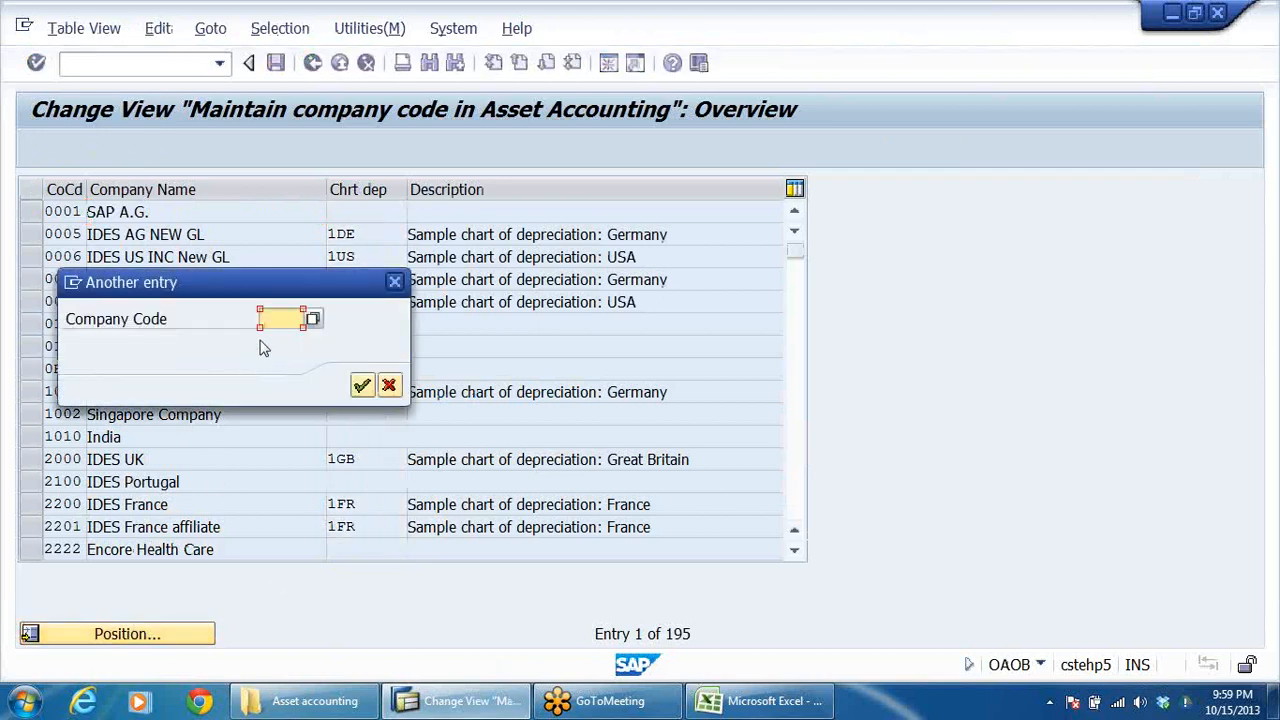
left_click(284, 318)
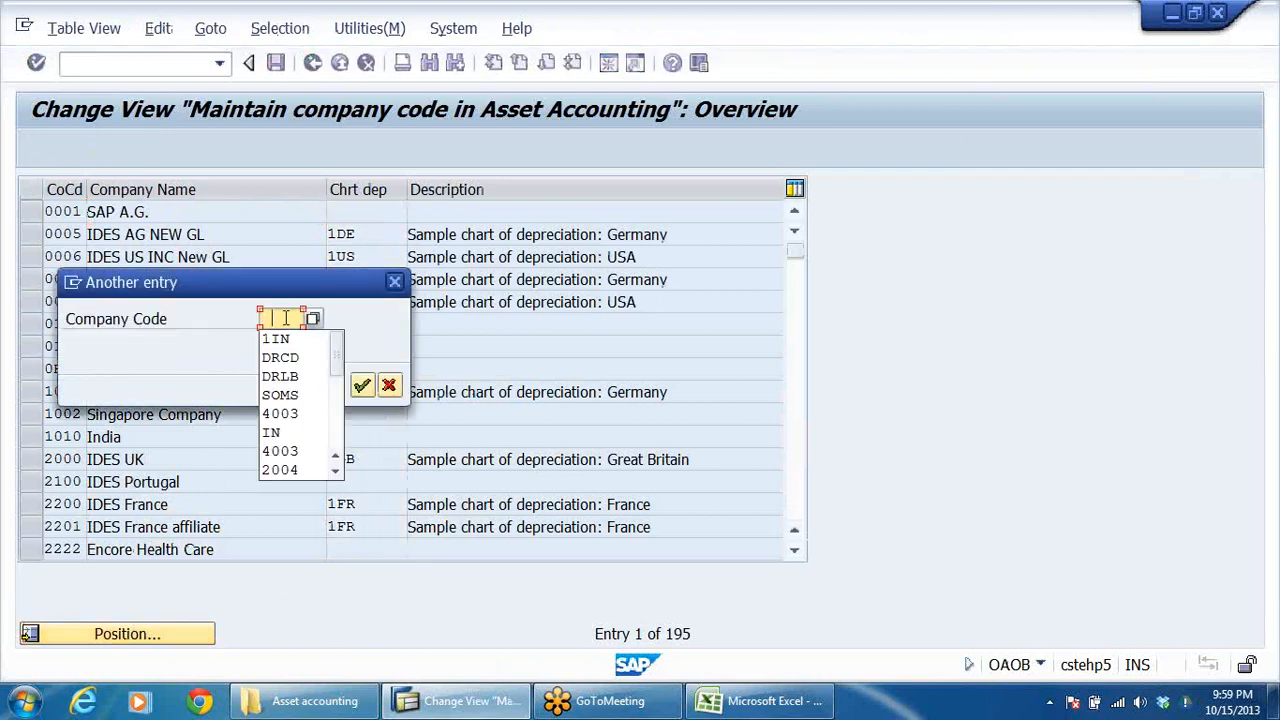
left_click(294, 379)
left_click(362, 385)
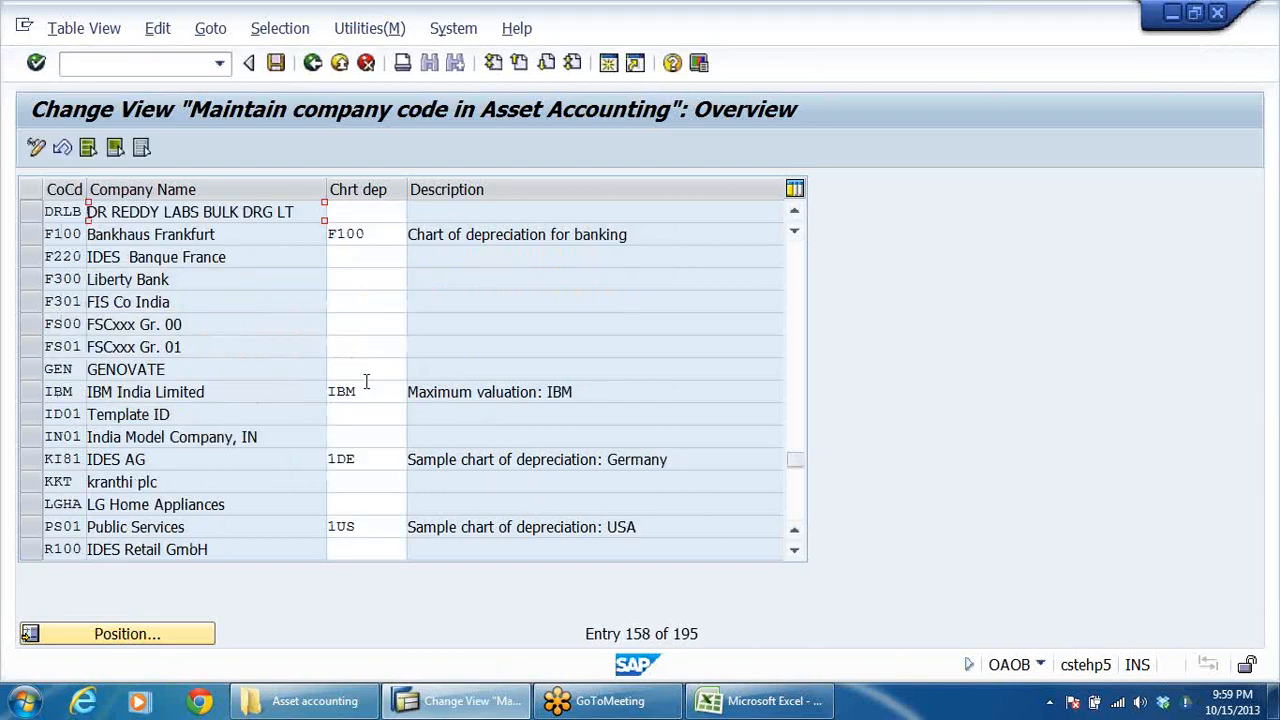
left_click(380, 214)
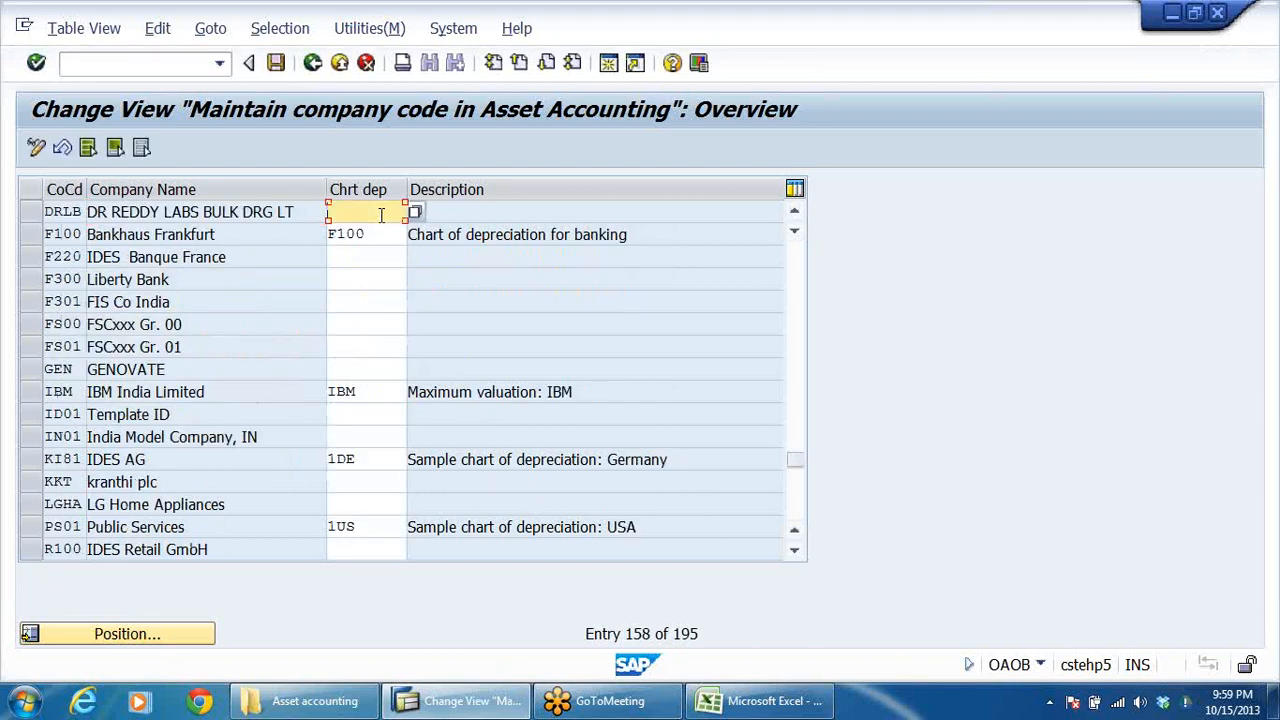
type("DRCD")
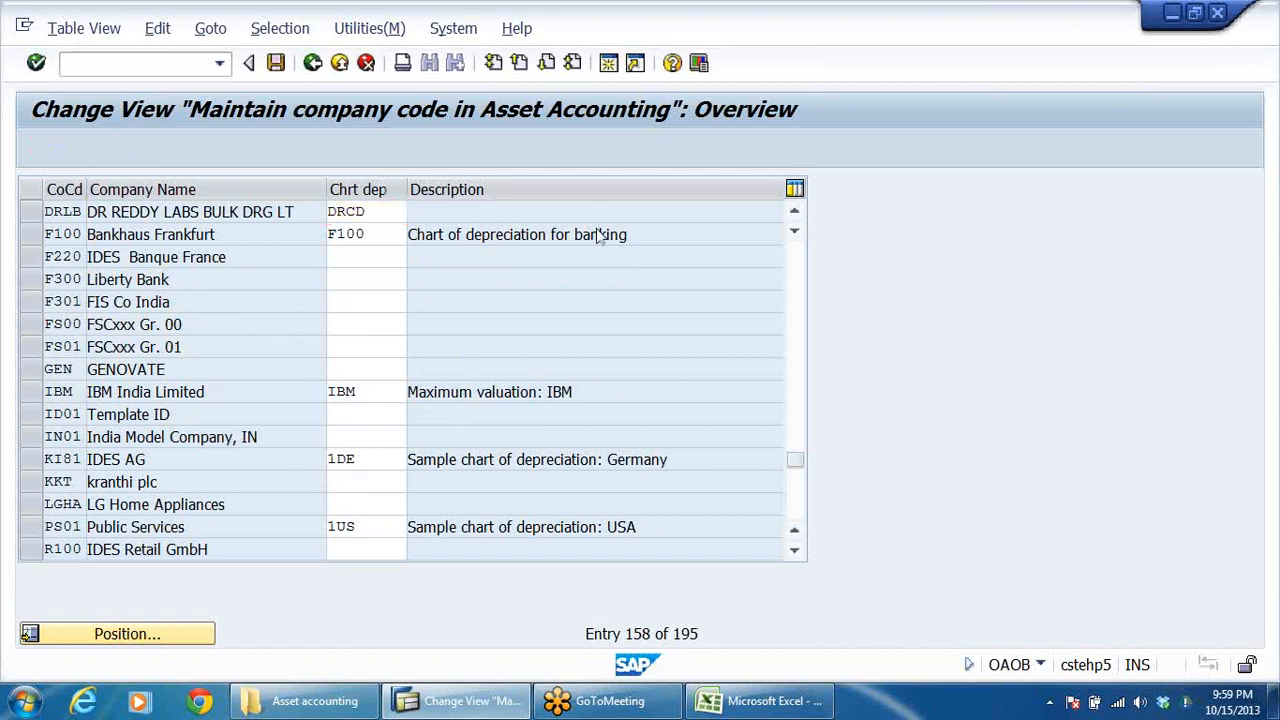
key("Return")
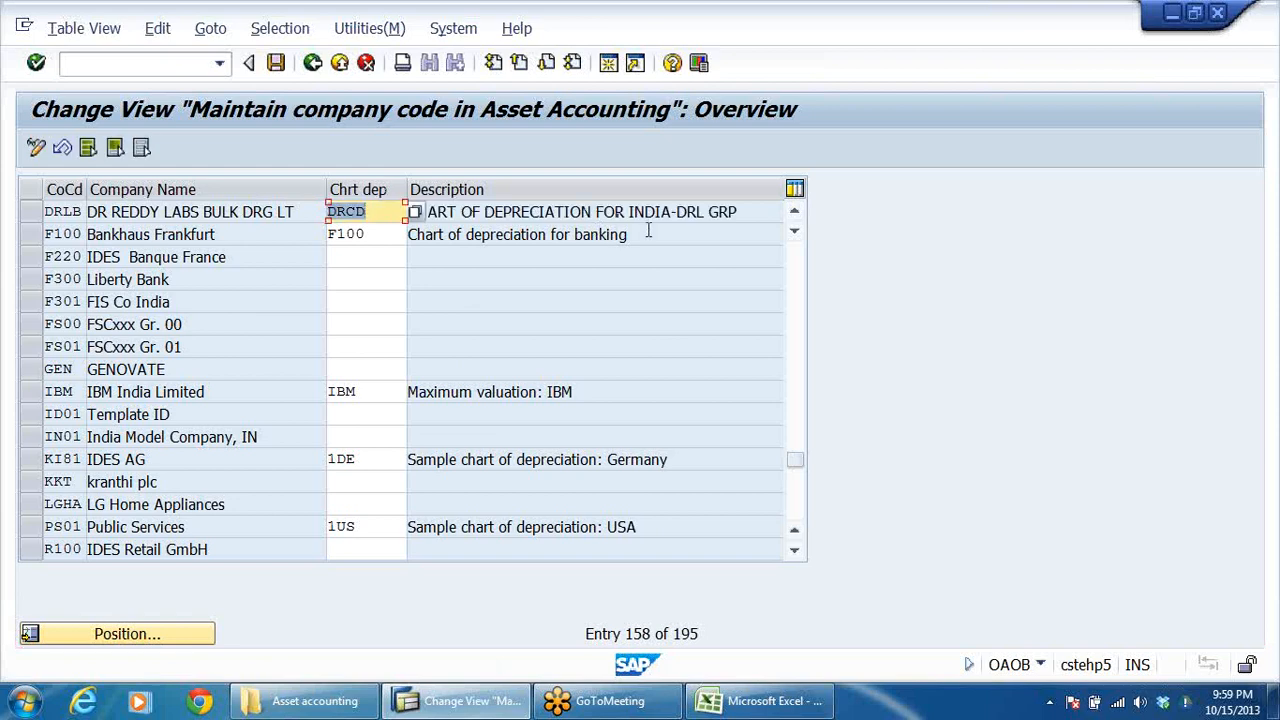
left_click(748, 208)
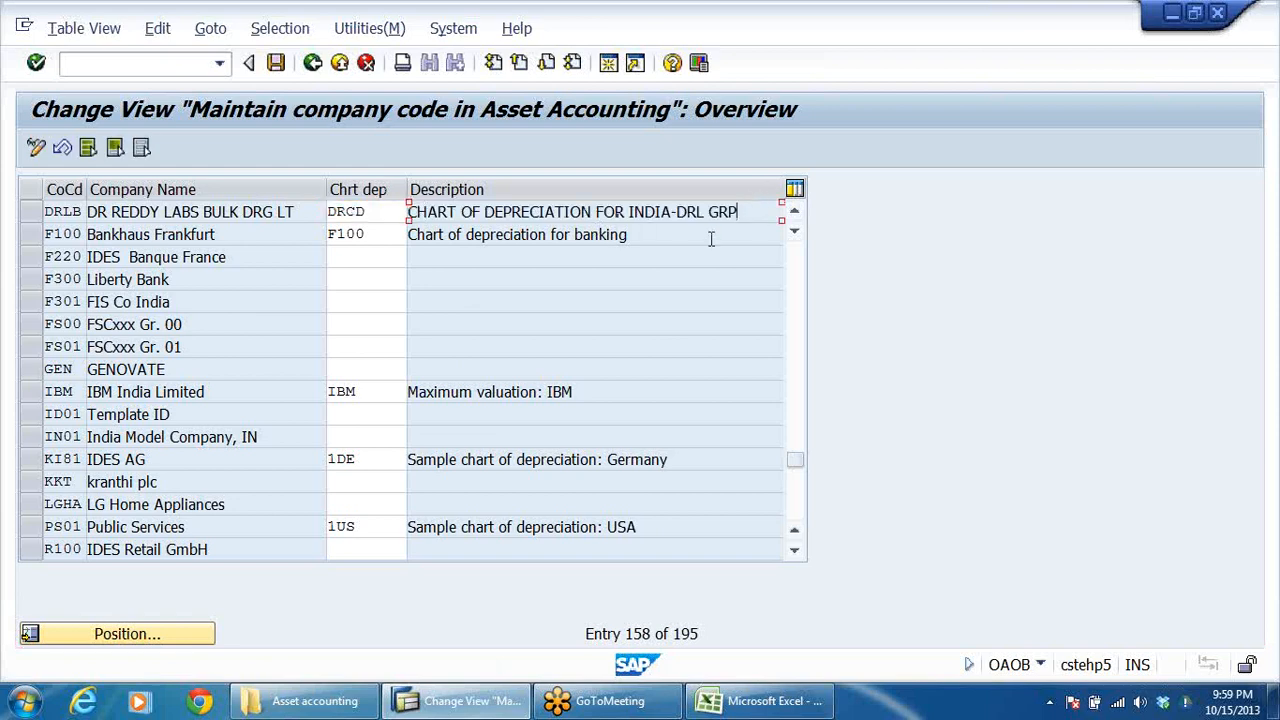
left_click(276, 63)
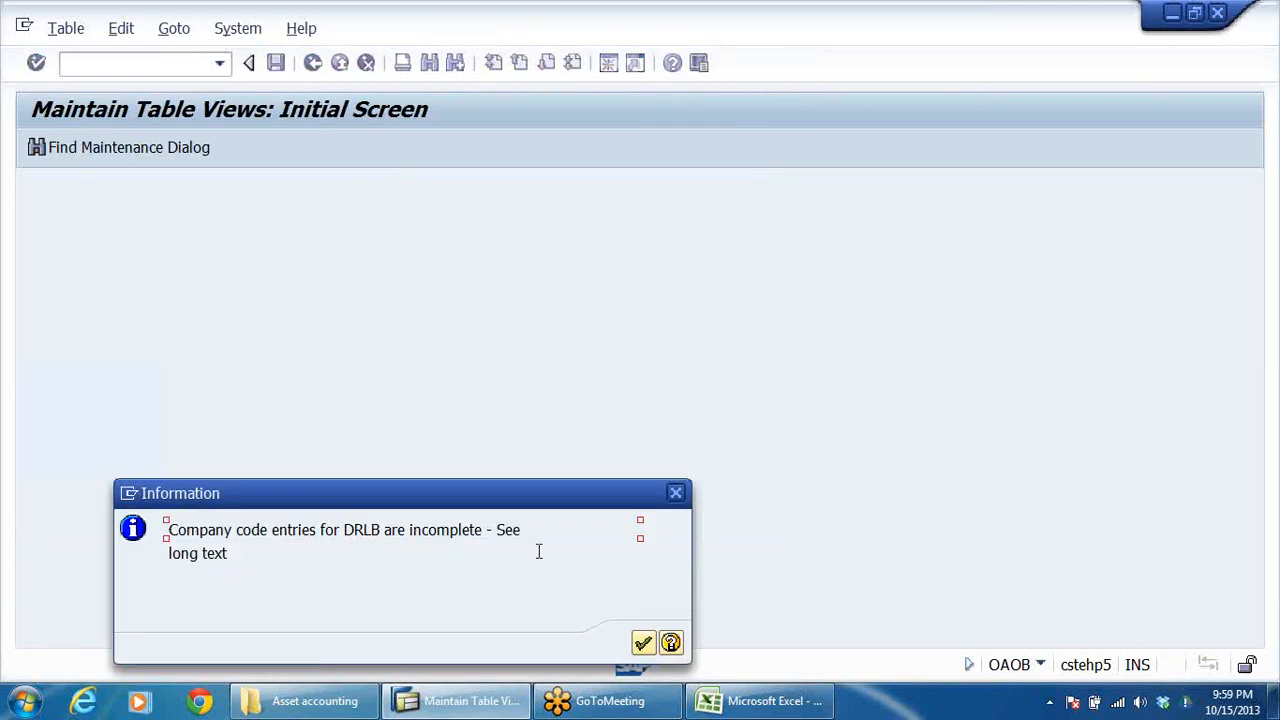
left_click(649, 648)
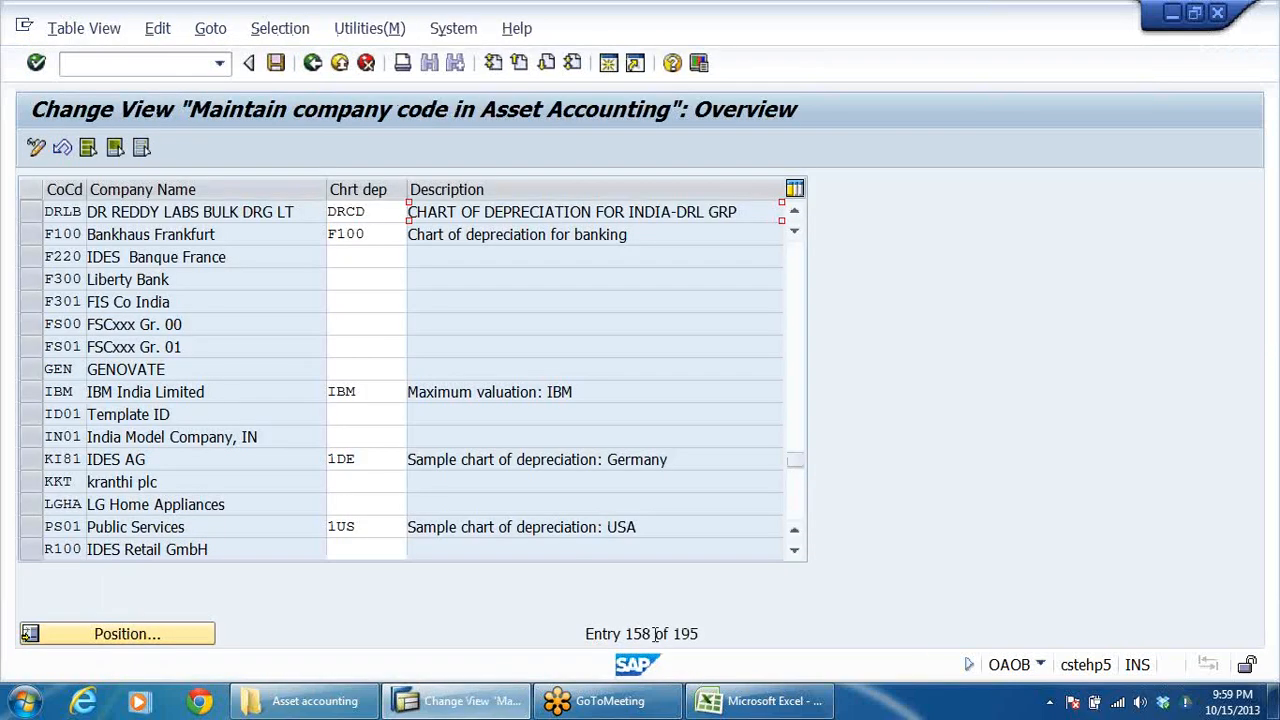
Step: Return to the implementation guide and expand Financial Accounting Global Settings (New) under Financial Accounting (New)
left_click(340, 64)
left_click(519, 415)
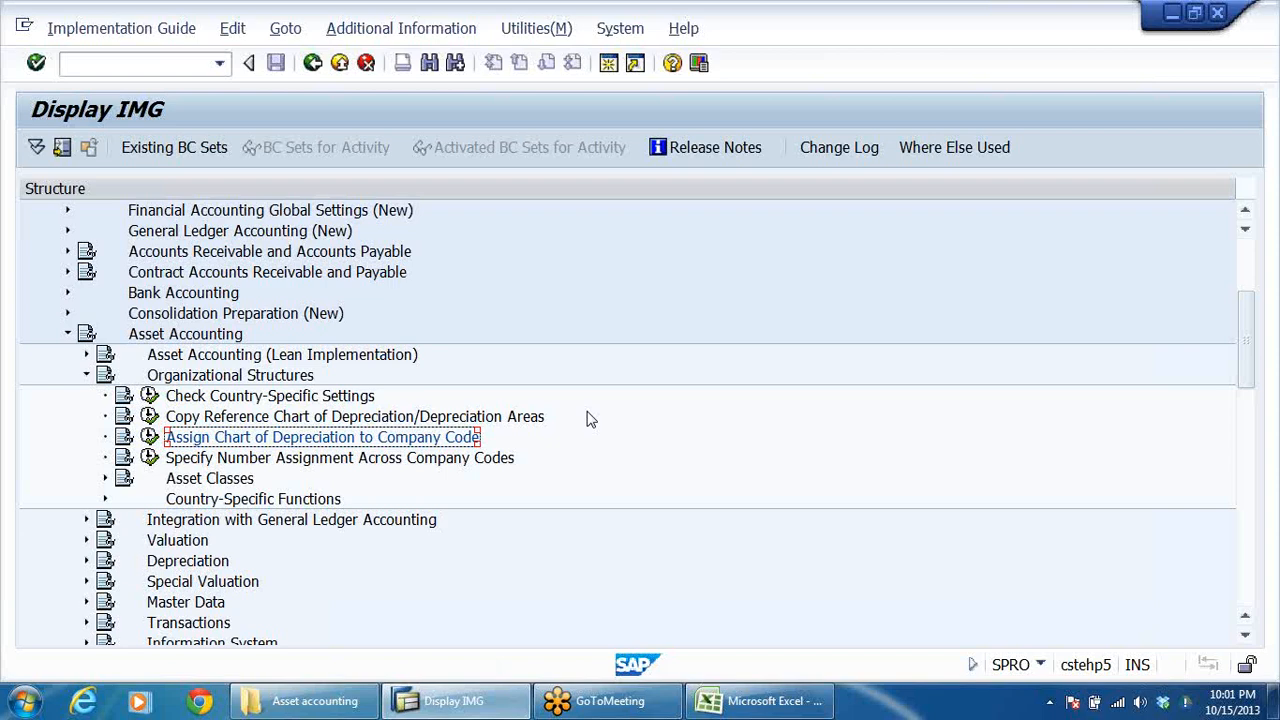
left_click(297, 520)
scroll(340, 476, "up", 3)
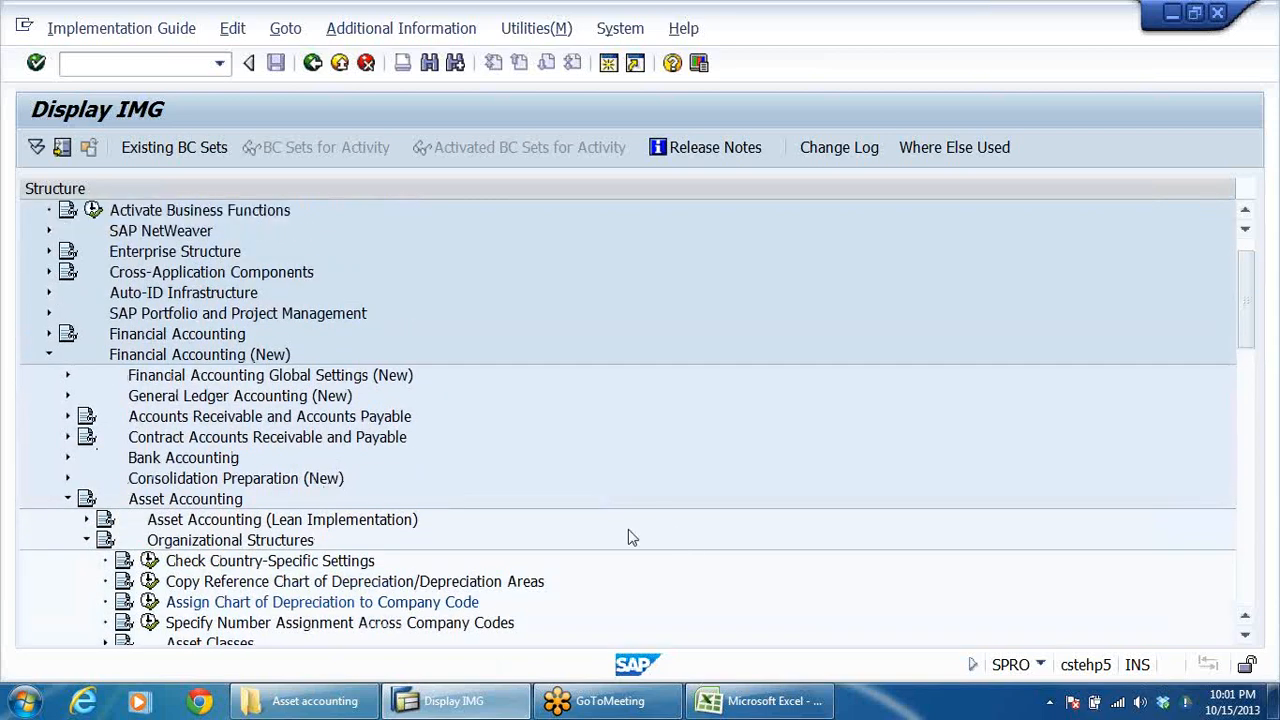
left_click(195, 377)
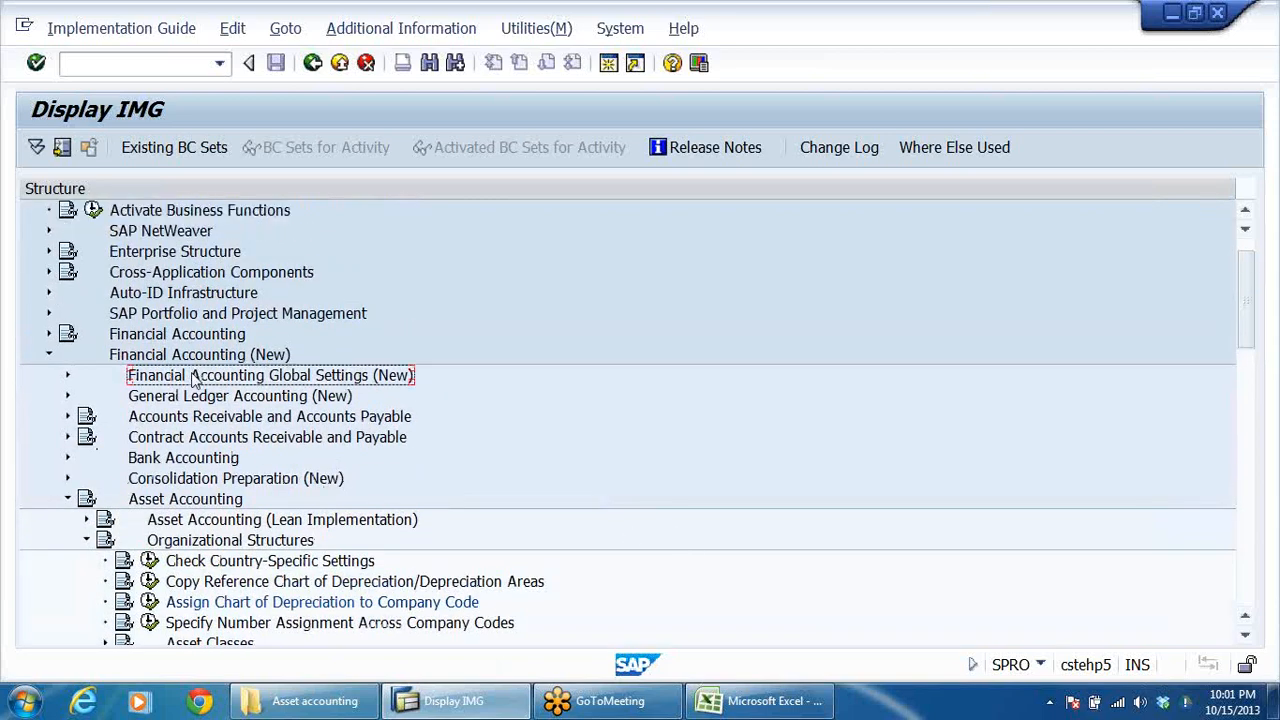
double_click(195, 377)
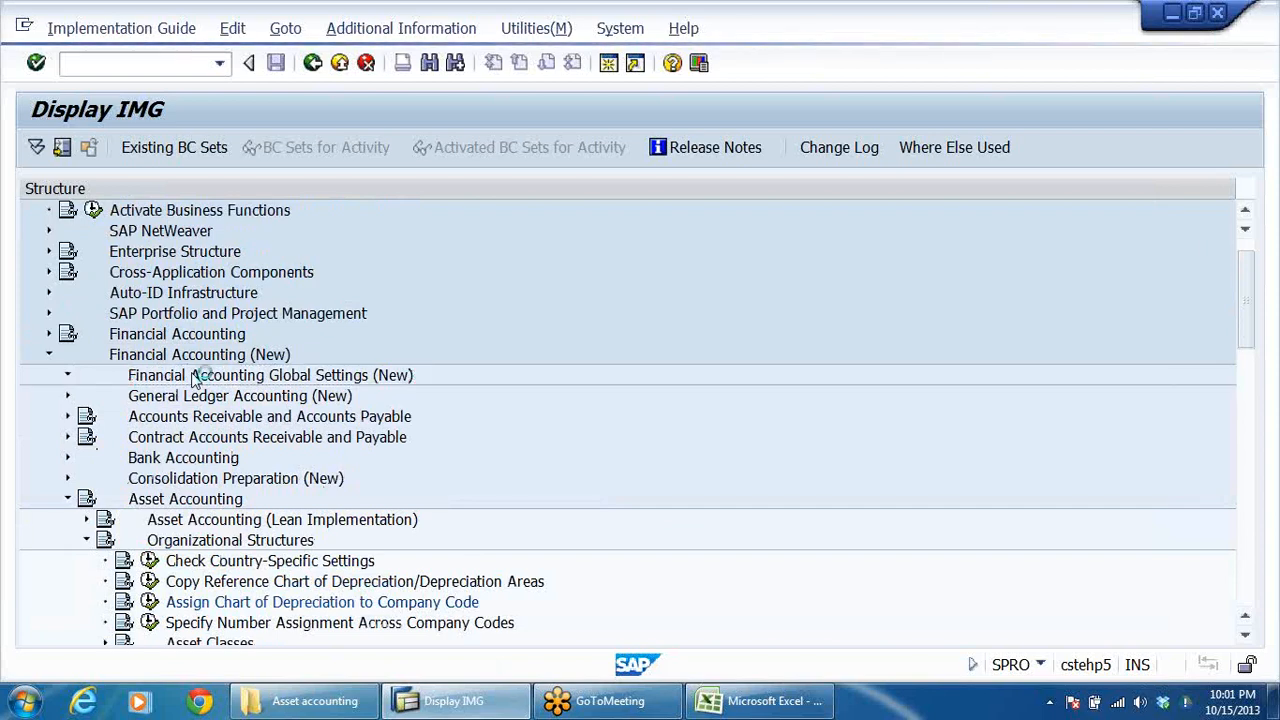
key("Down")
key("Down")
key("Down")
key("Down")
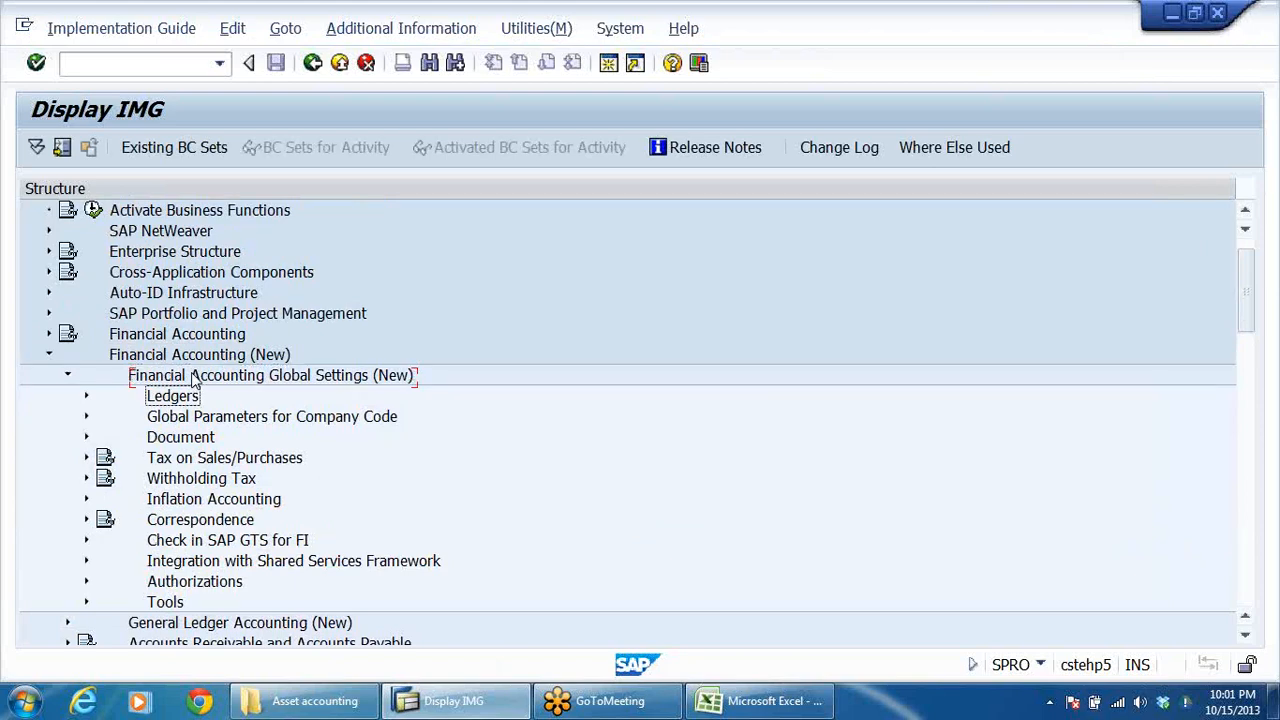
Step: Expand Tax on Sales/Purchases and its Basic Settings, and open Assign Country to Calculation Procedure
key("Right")
key("Right")
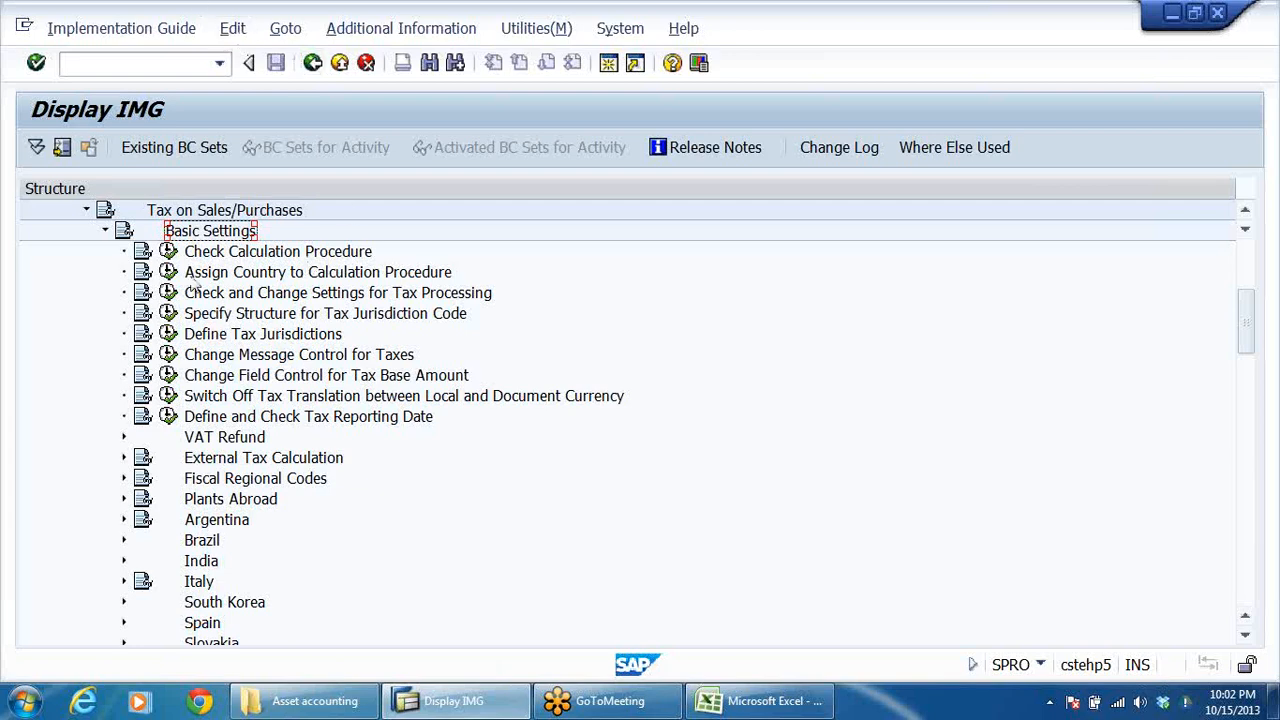
left_click(237, 252)
left_click(166, 275)
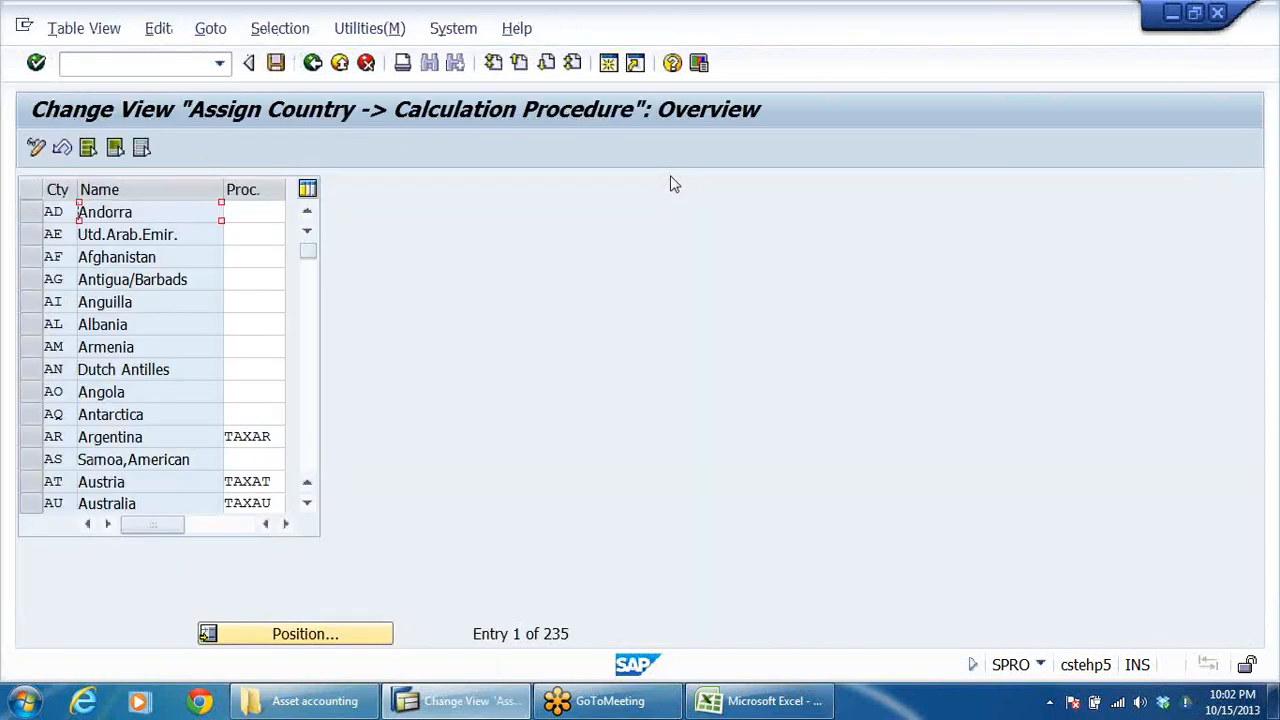
Step: Look up the tax calculation procedure assigned to country IN, and return to the implementation guide
left_click(312, 641)
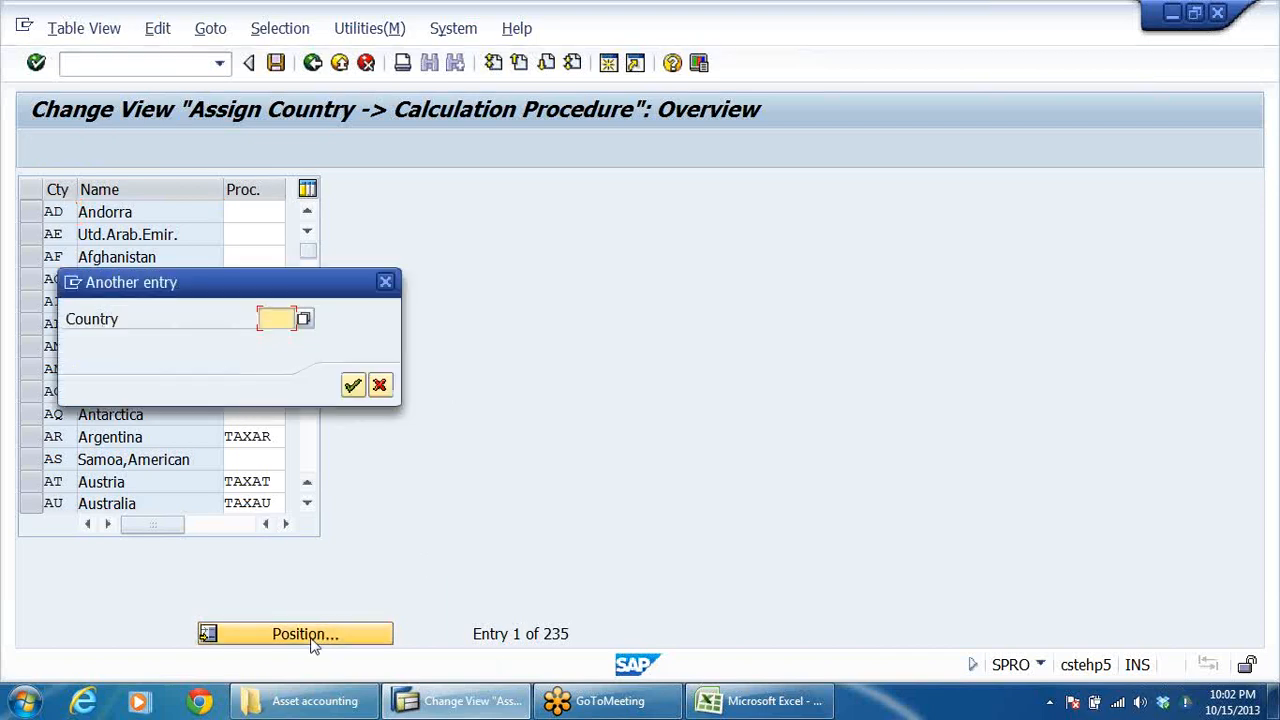
left_click(275, 322)
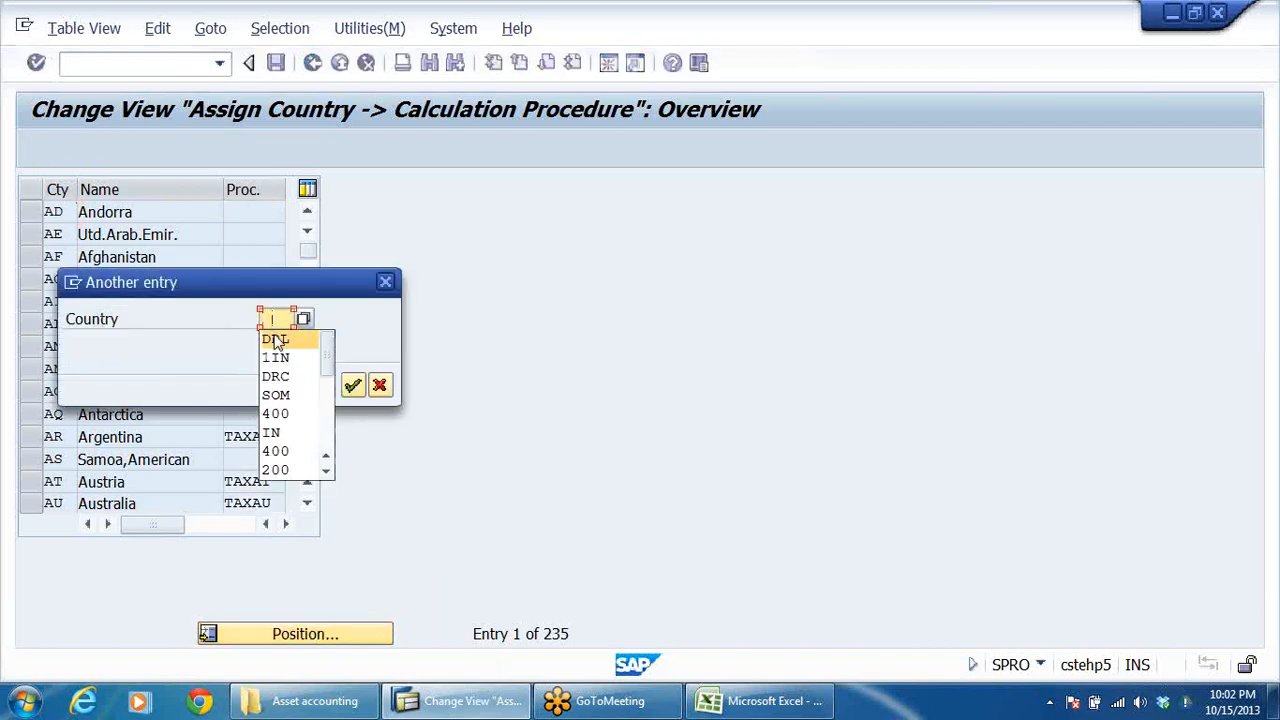
left_click(275, 339)
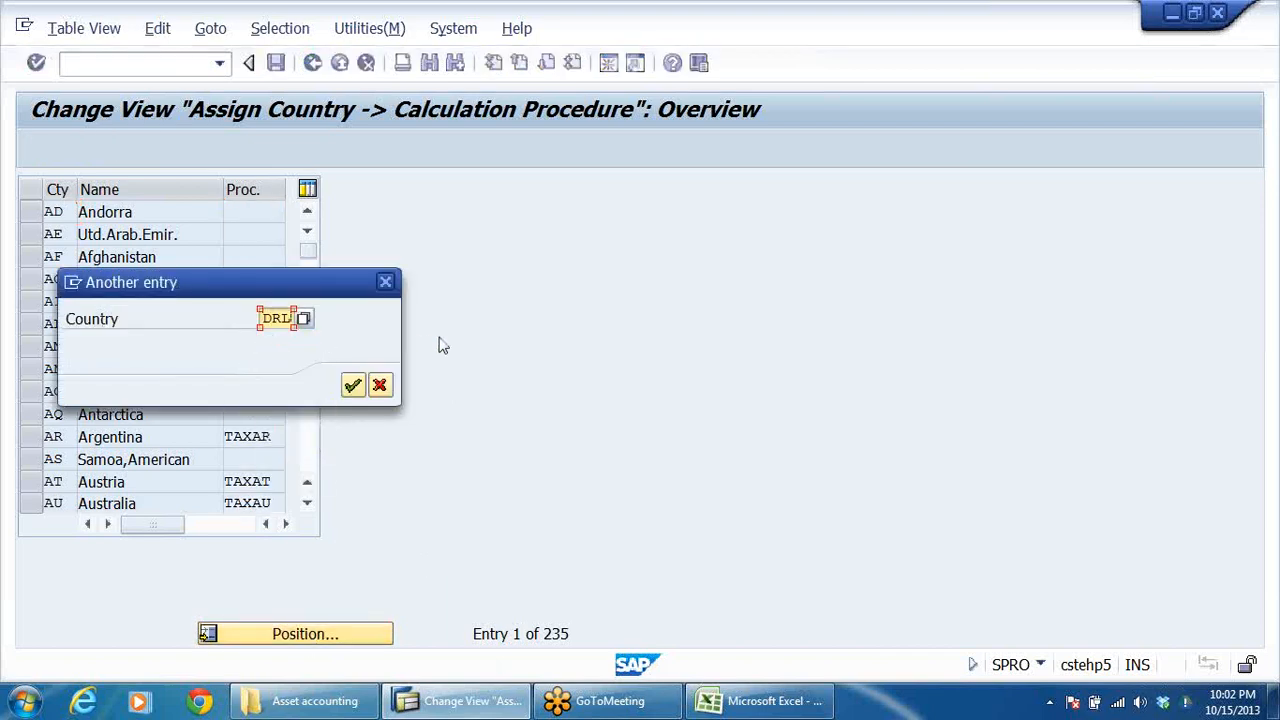
key("BackSpace")
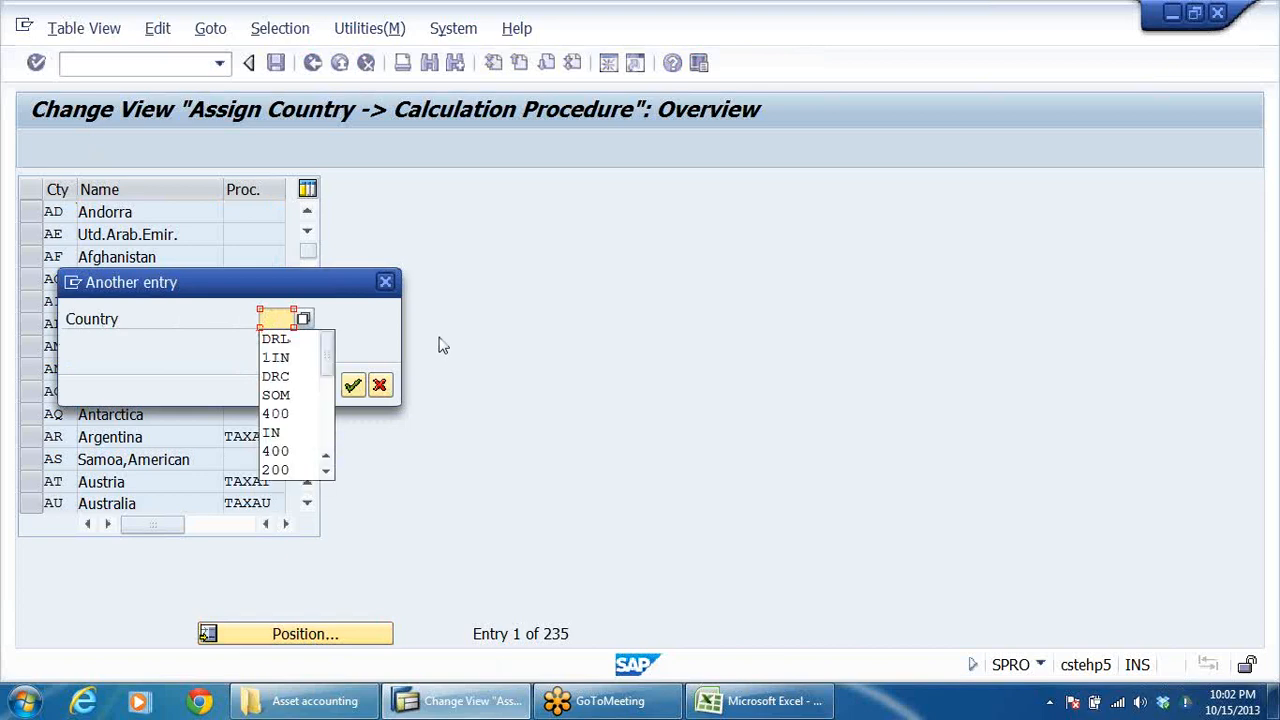
key("Down")
key("Down")
key("Down")
key("Down")
key("Down")
key("Down")
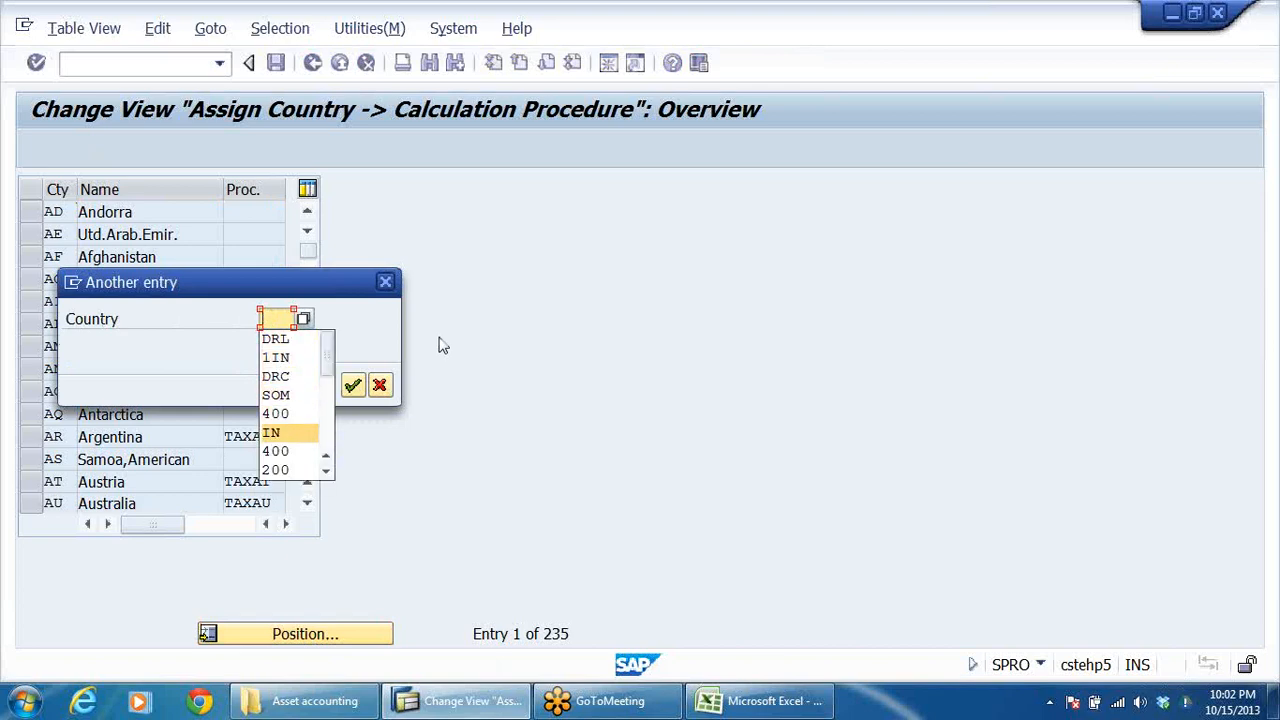
key("Return")
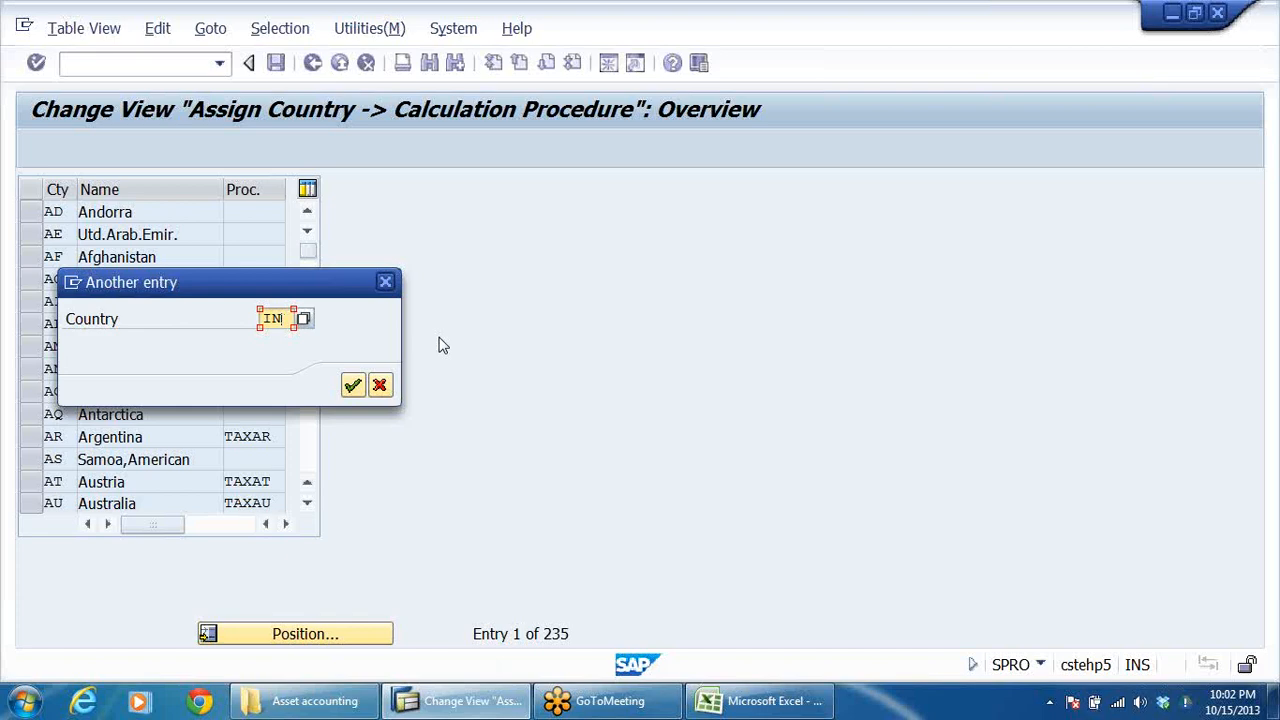
key("Return")
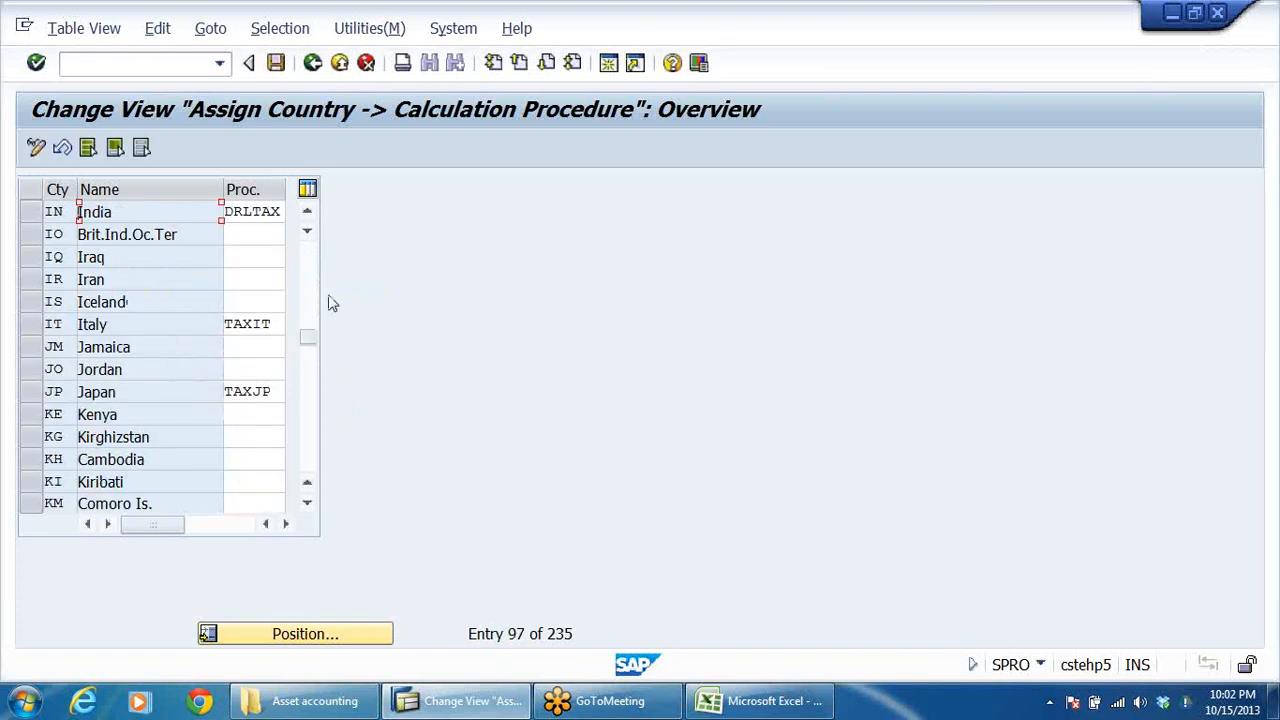
left_click(257, 211)
left_click(312, 63)
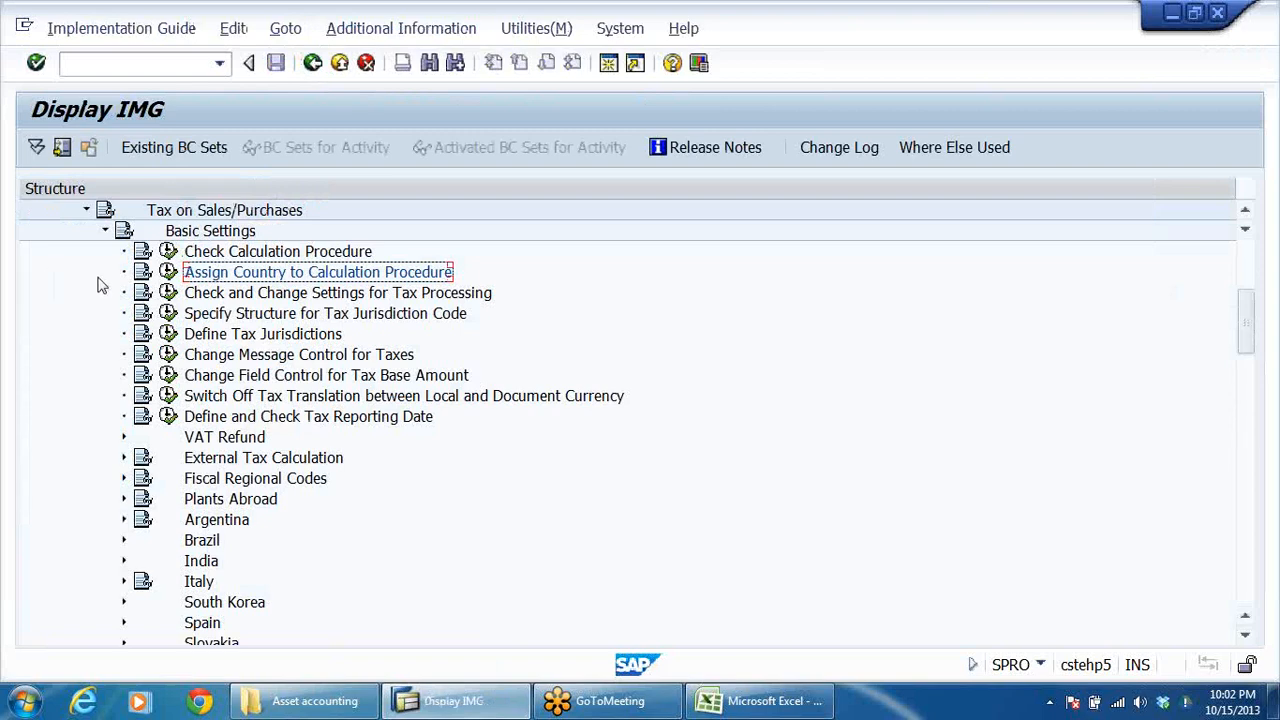
Step: Collapse Basic Settings, expand Calculation under Tax on Sales/Purchases, and select Define Tax Codes for Sales and Purchases
left_click(105, 231)
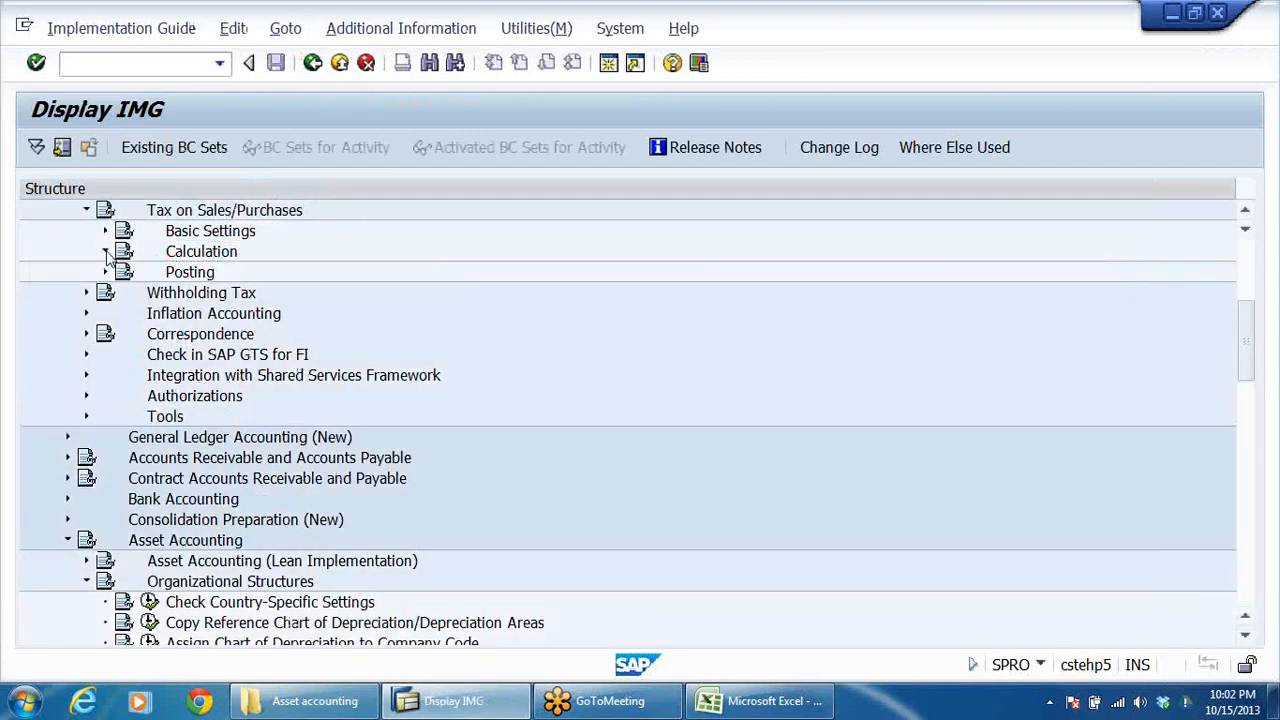
left_click(105, 251)
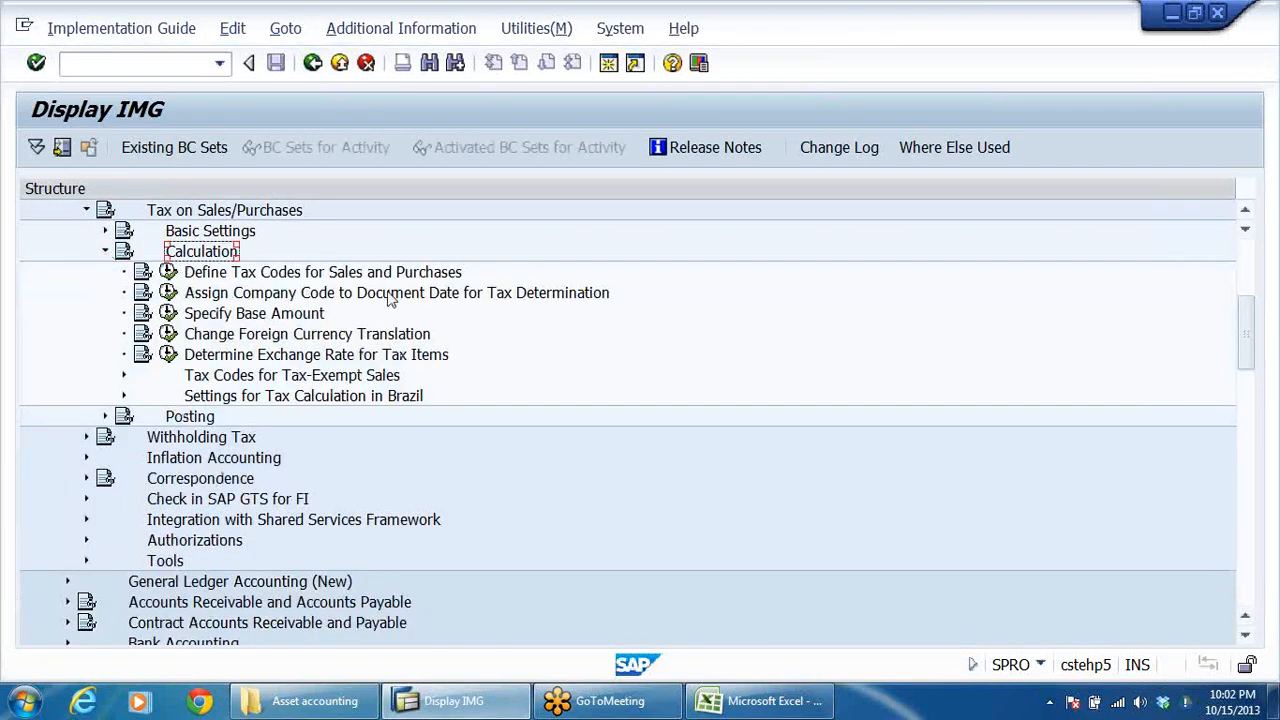
left_click(392, 282)
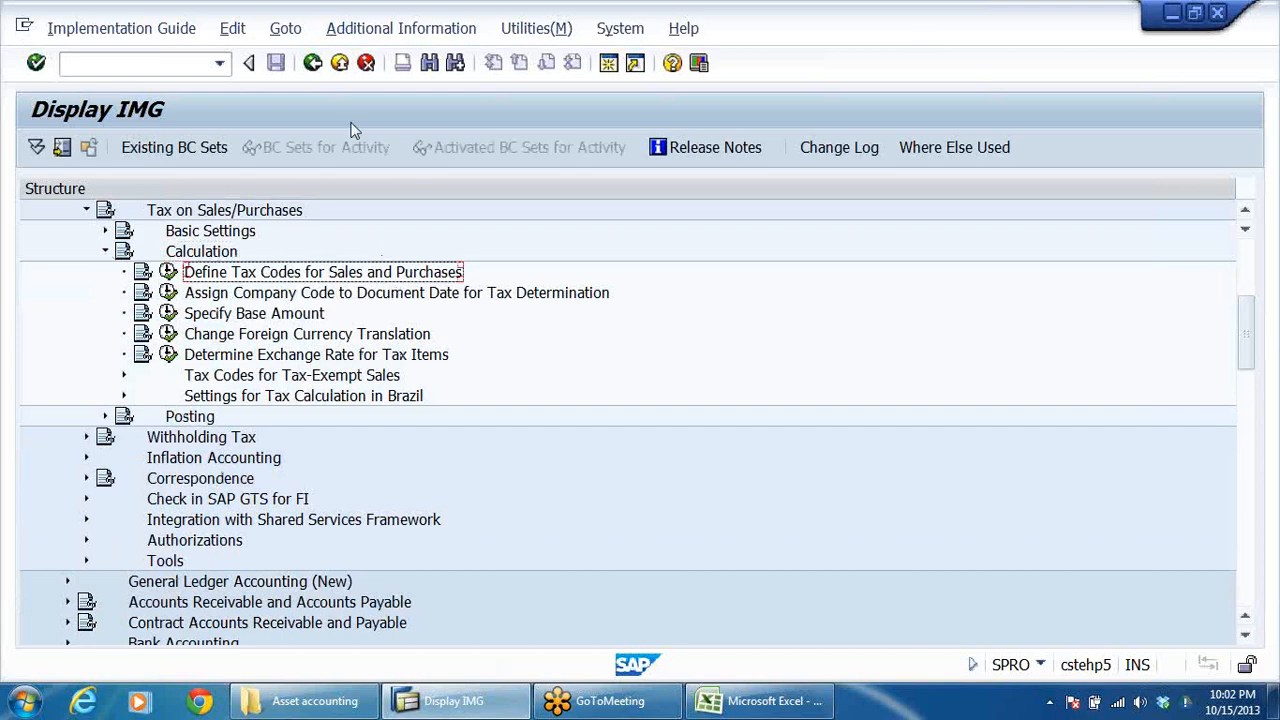
Step: Show the IMG Activity keys as additional information and widen their column so the full keys fit
left_click(380, 30)
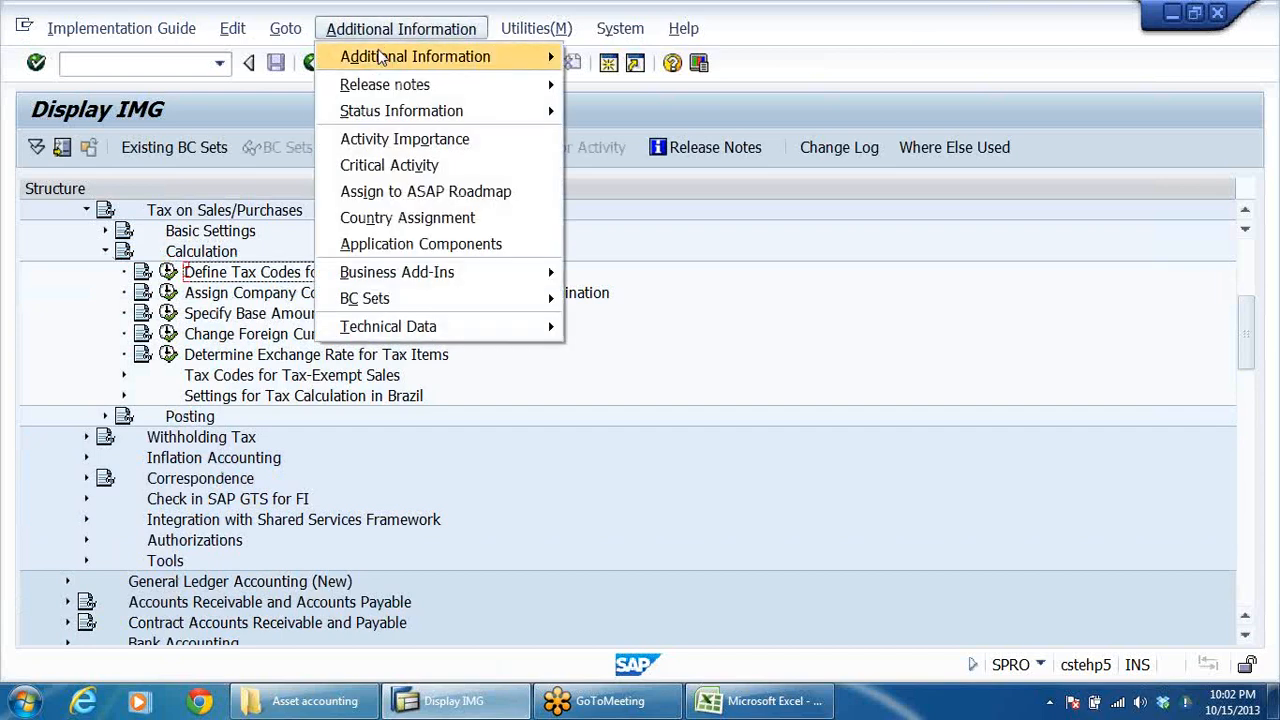
mouse_move(491, 56)
mouse_move(700, 84)
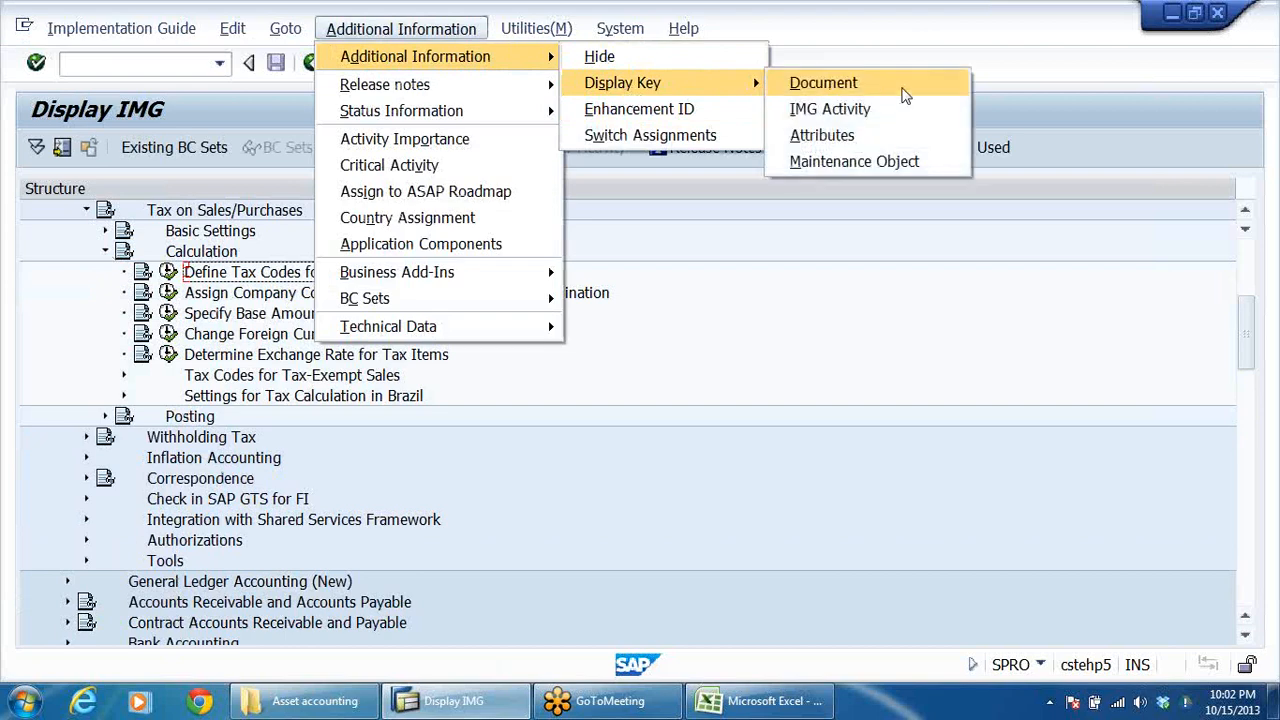
left_click(880, 110)
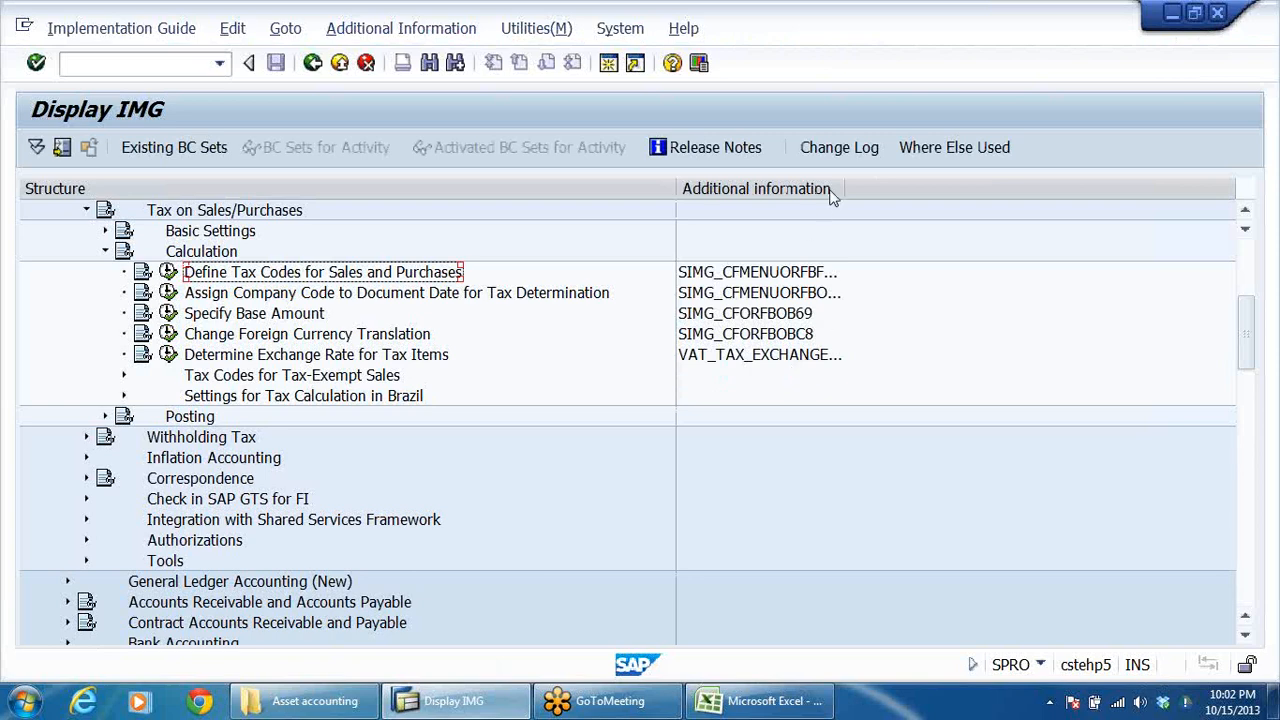
left_click_drag(845, 187, 967, 186)
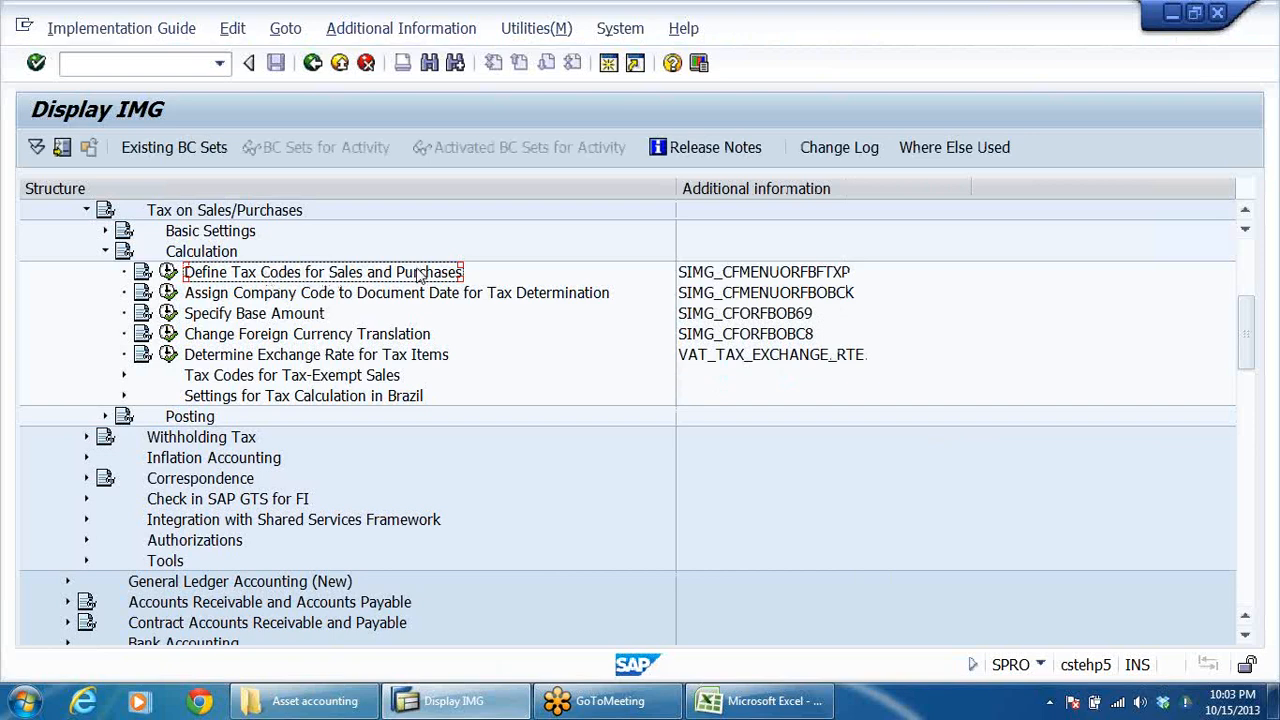
Step: Open Define Tax Codes for Sales and Purchases for country IN
left_click(168, 272)
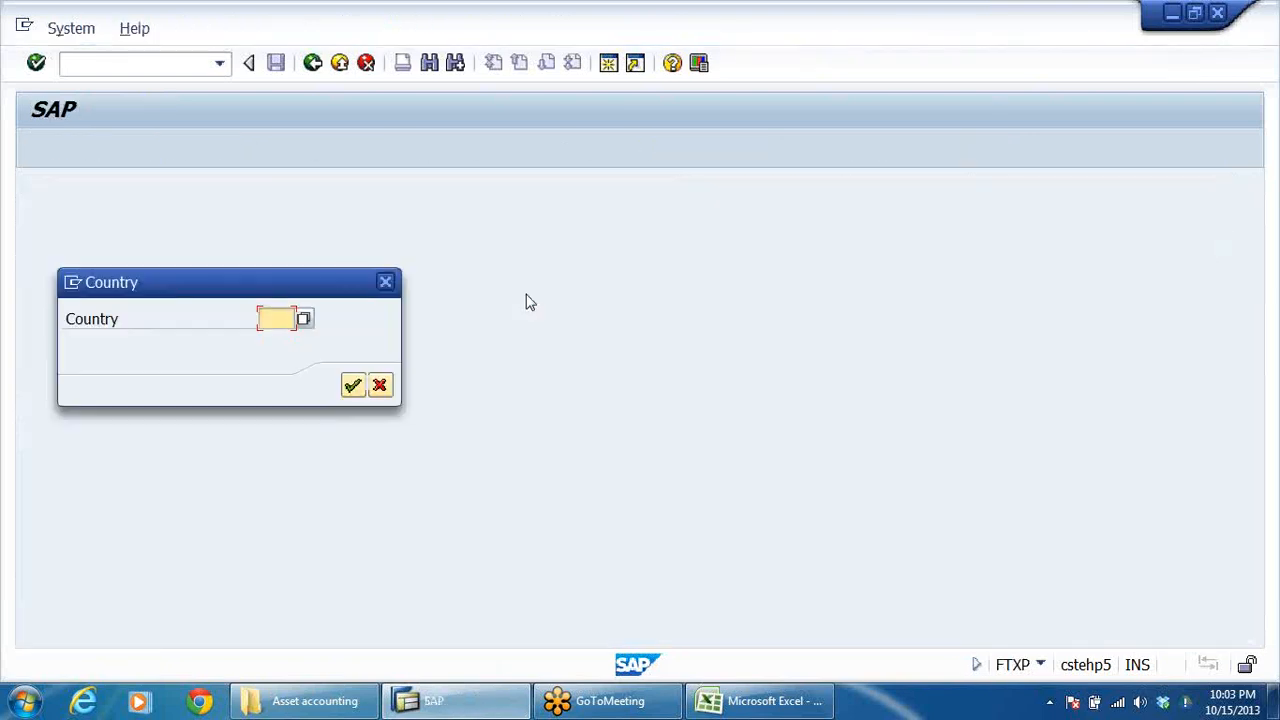
left_click(289, 318)
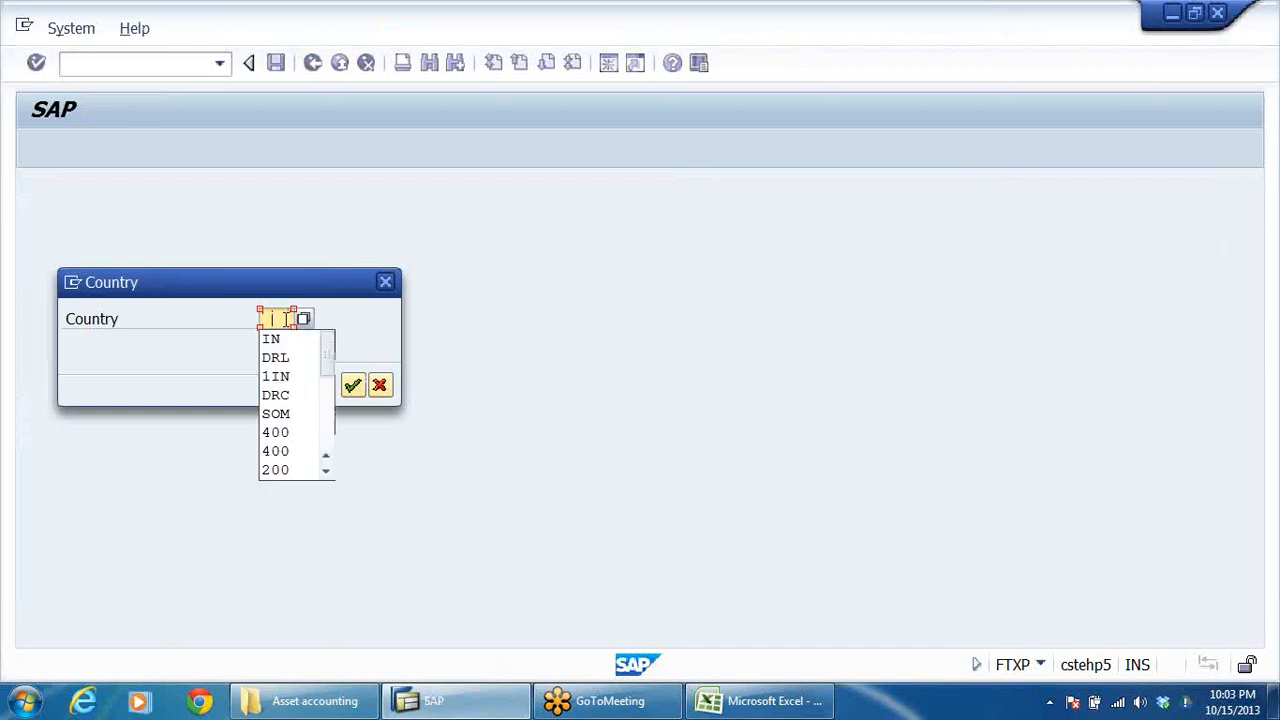
left_click(285, 338)
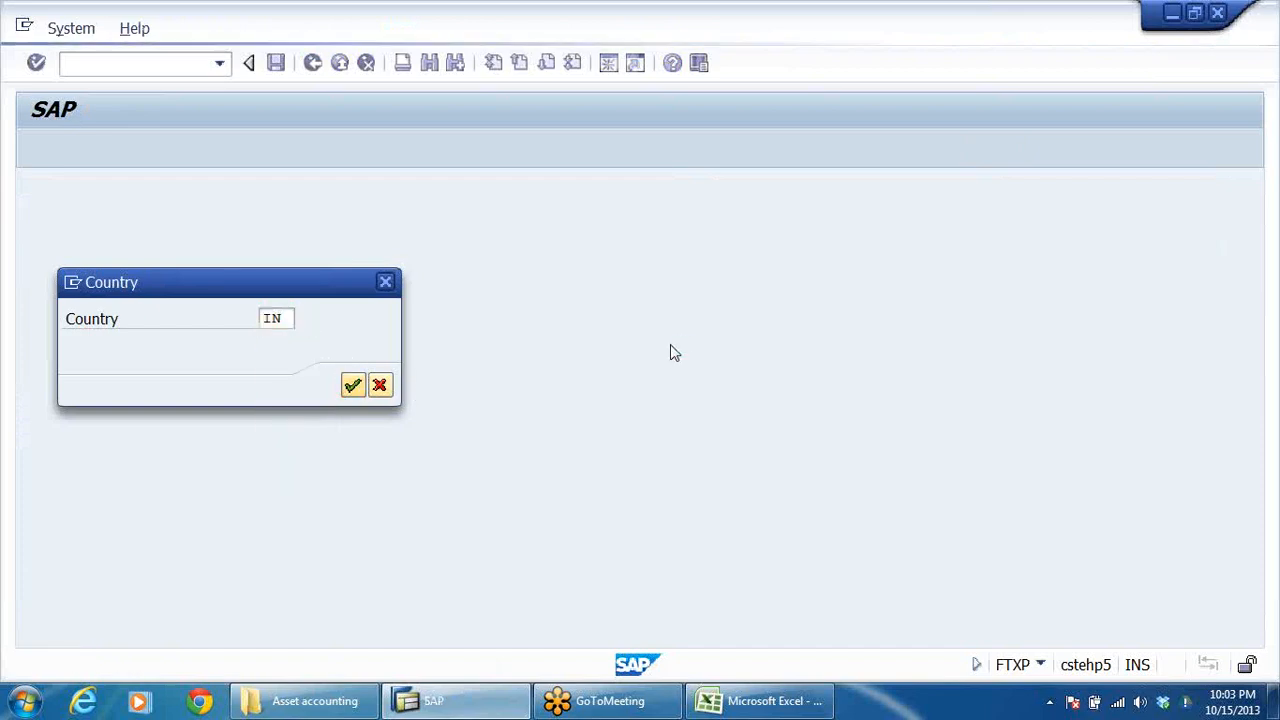
key("Return")
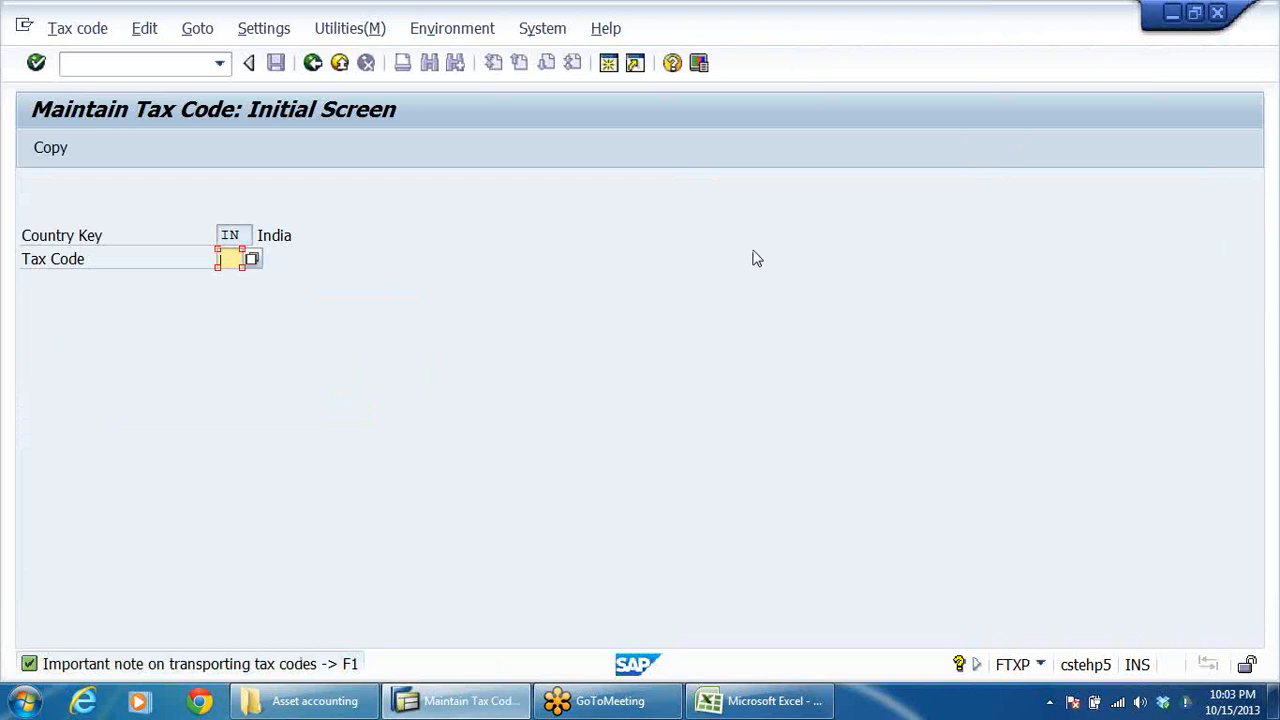
Step: Check the existing tax codes for India, and start creating tax code A0
left_click(251, 259)
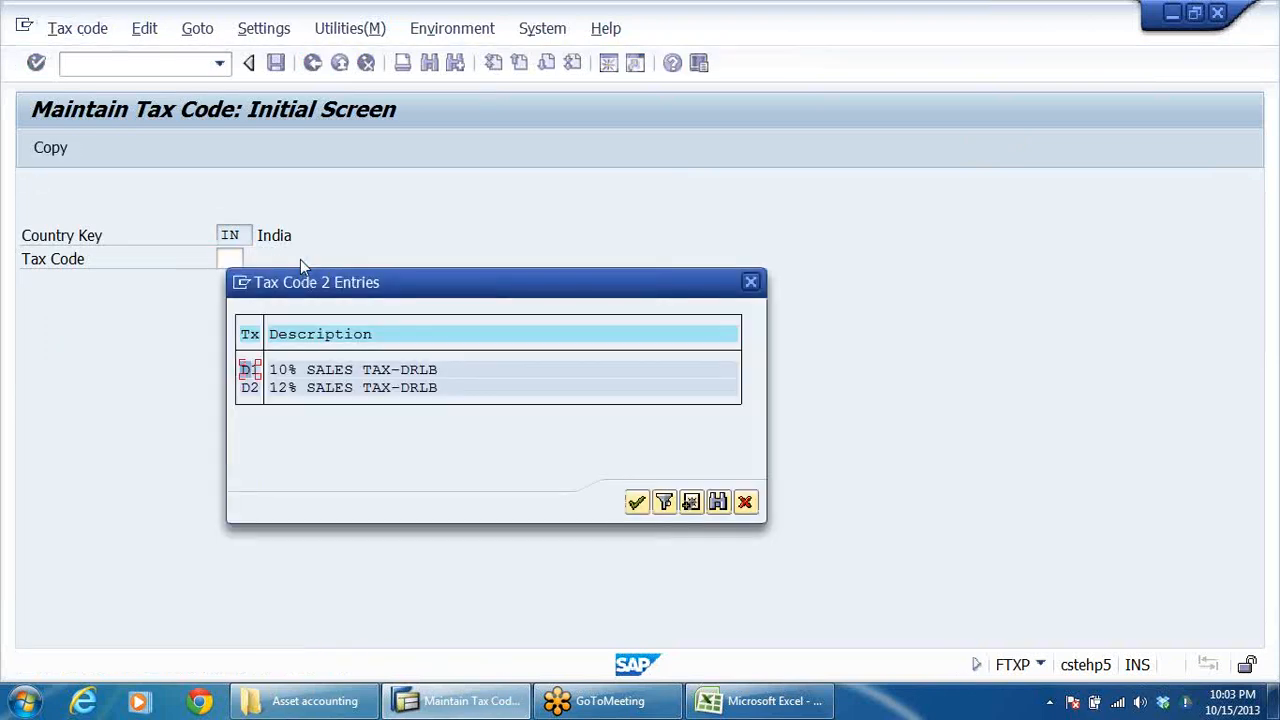
left_click(752, 285)
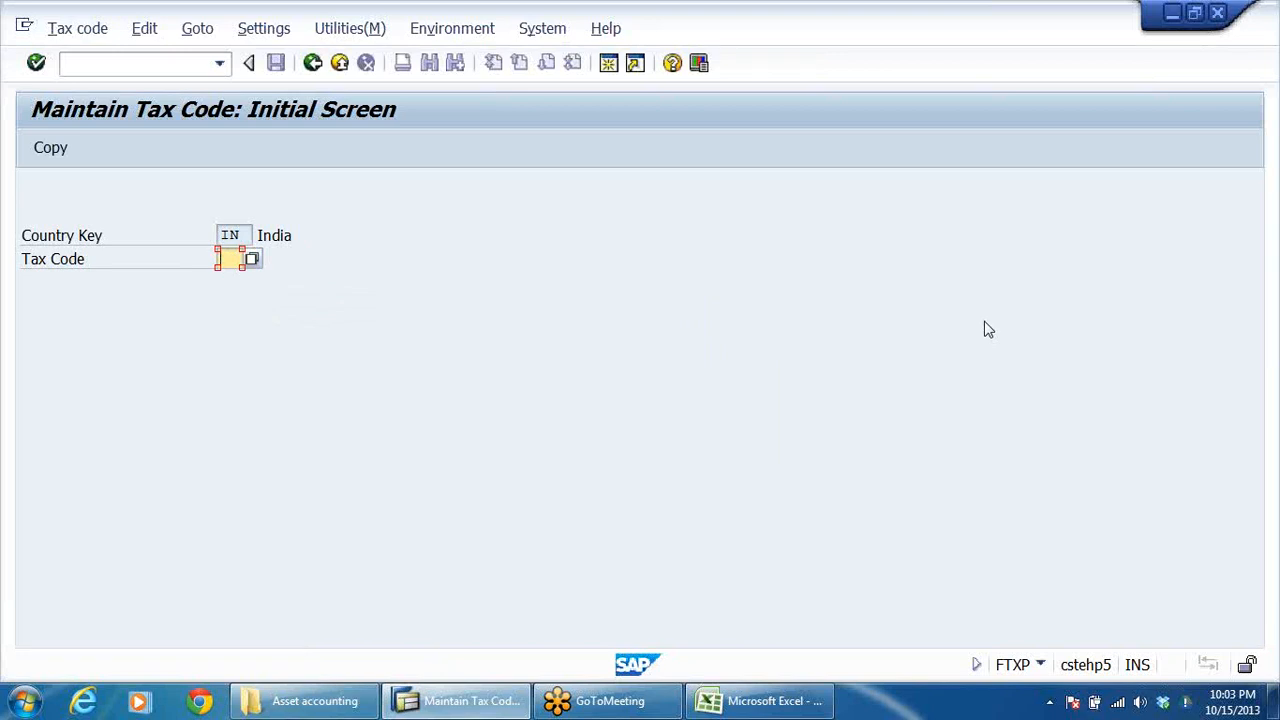
type("A0")
key("Return")
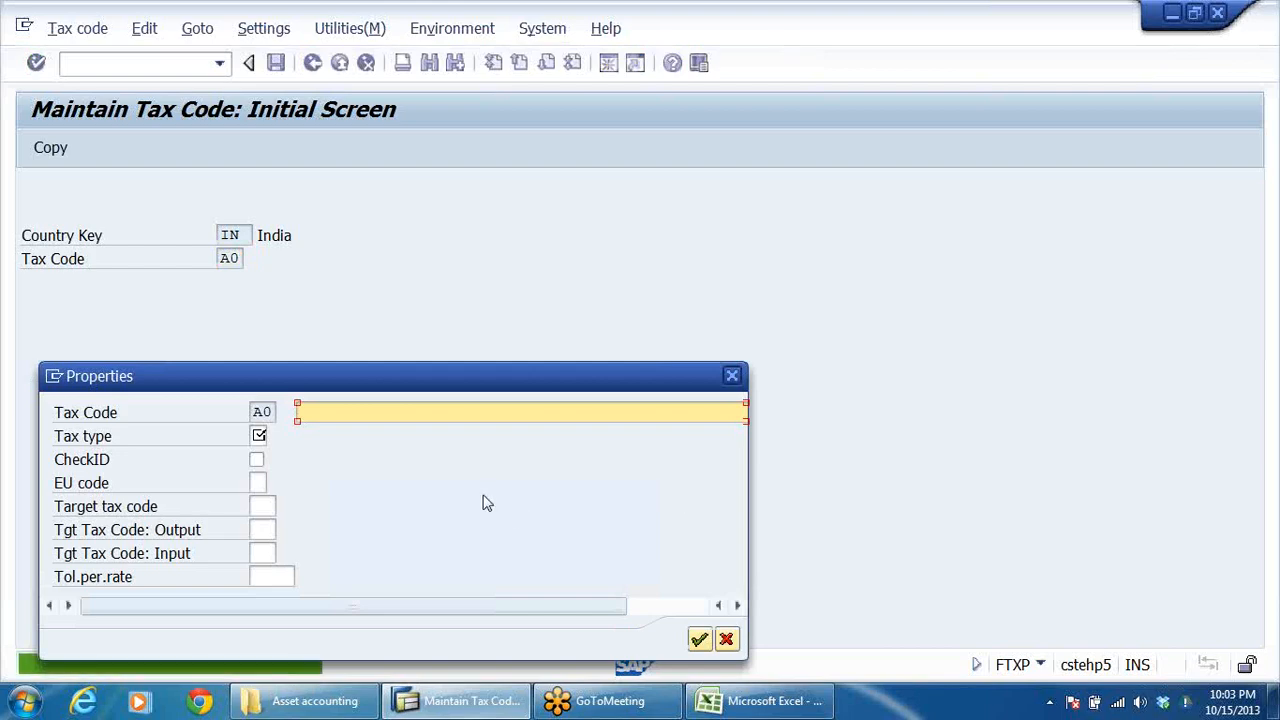
Step: Give tax code A0 the description 0% OUTPUT TAX, adapting a previously used description
left_click(407, 411)
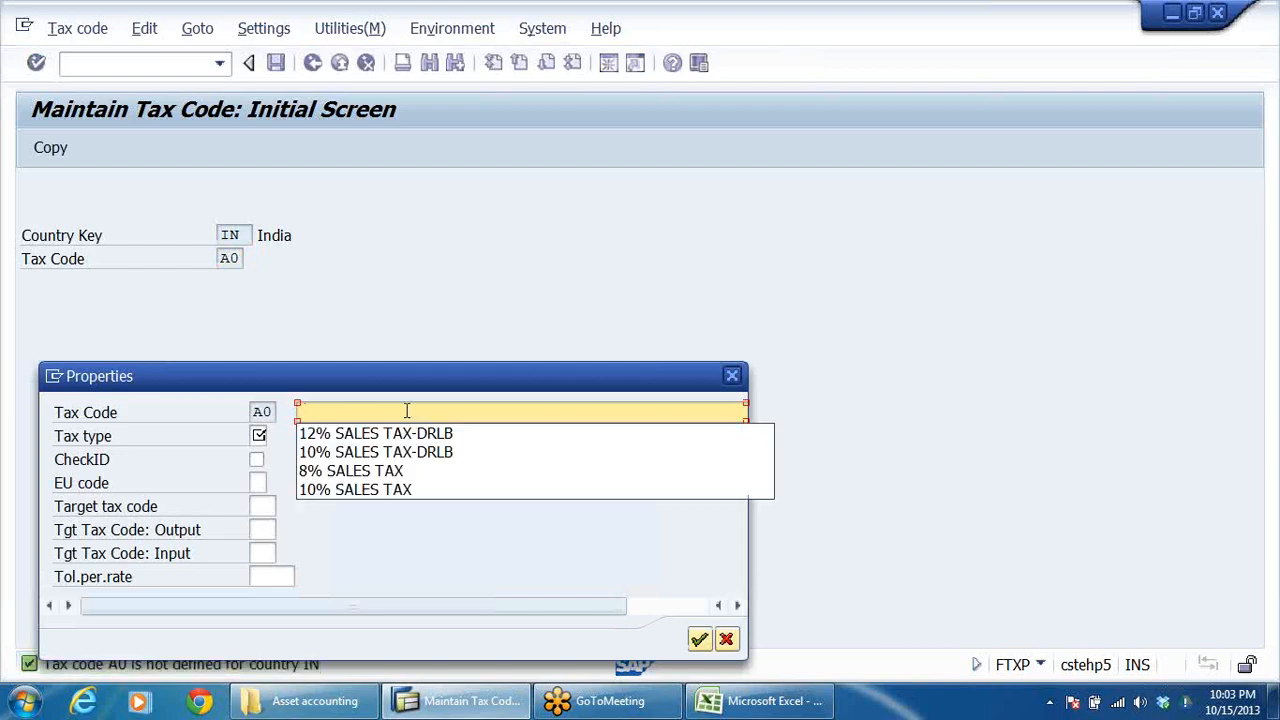
left_click(407, 434)
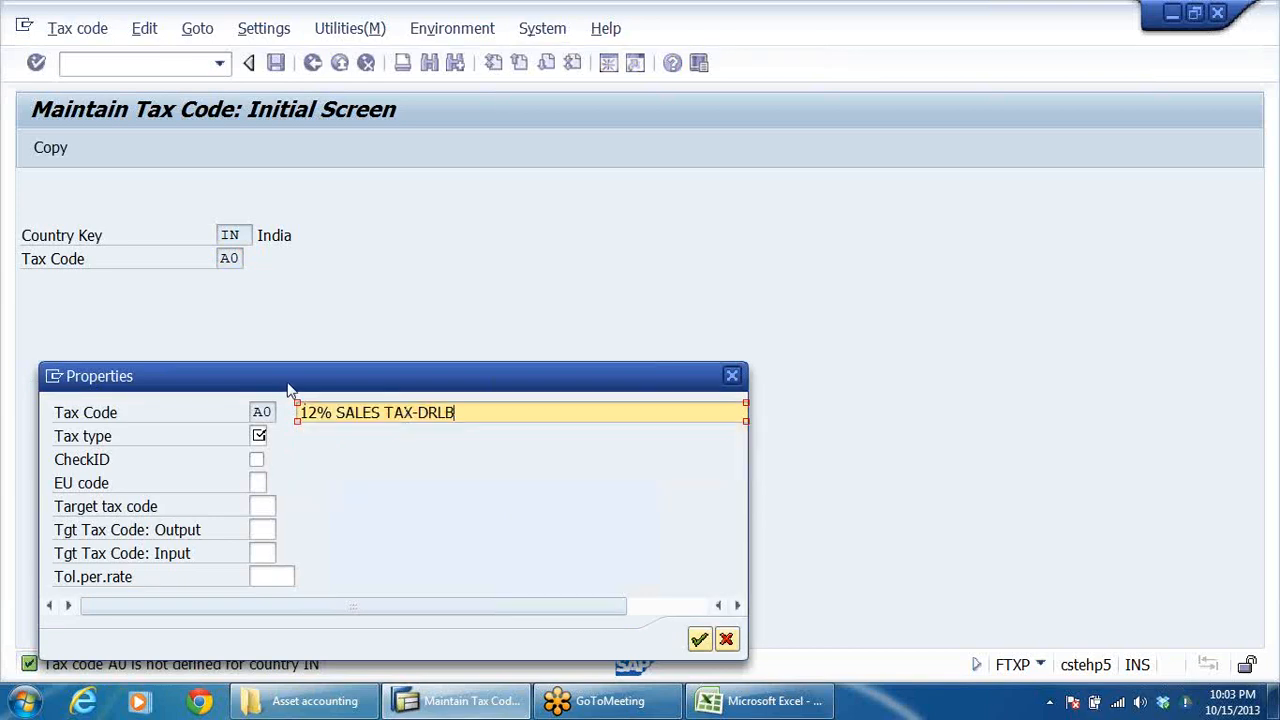
key("BackSpace")
key("BackSpace")
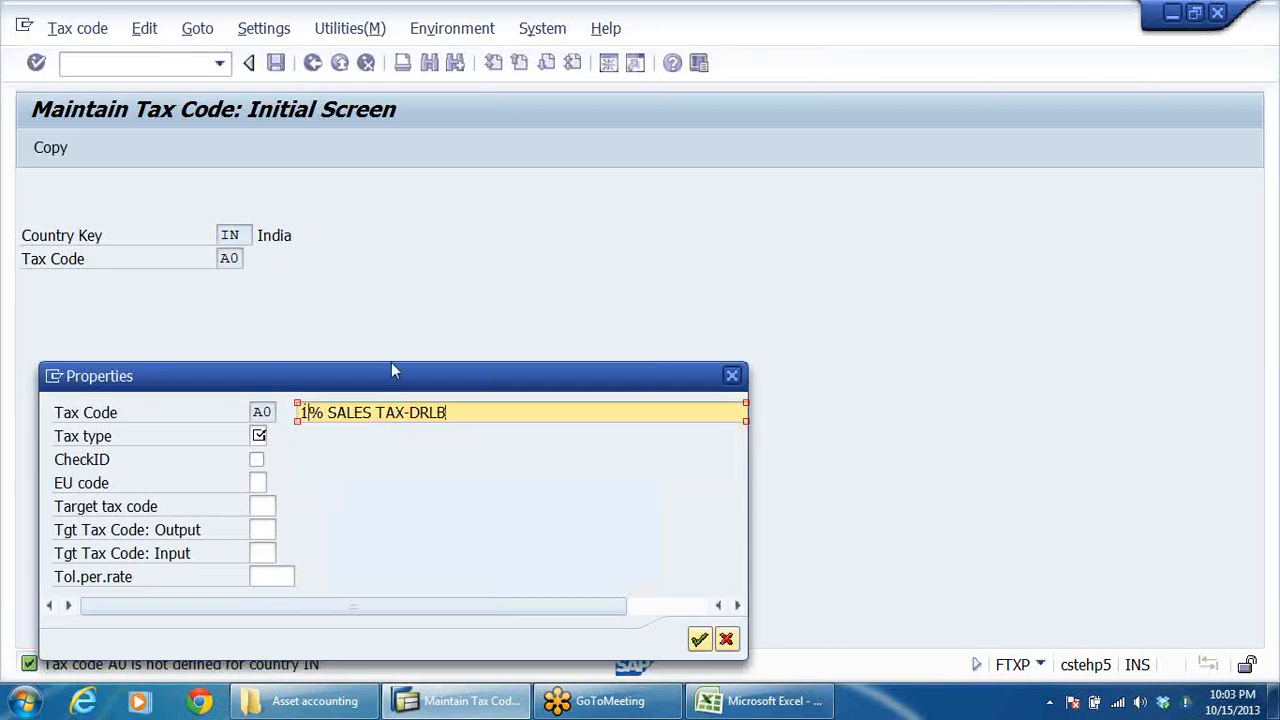
type("0")
key("Right")
key("Right")
key("Delete")
key("Delete")
key("Delete")
key("Delete")
key("Delete")
key("Delete")
key("Delete")
key("Delete")
key("Delete")
key("Delete")
key("Delete")
key("Delete")
key("Delete")
key("Delete")
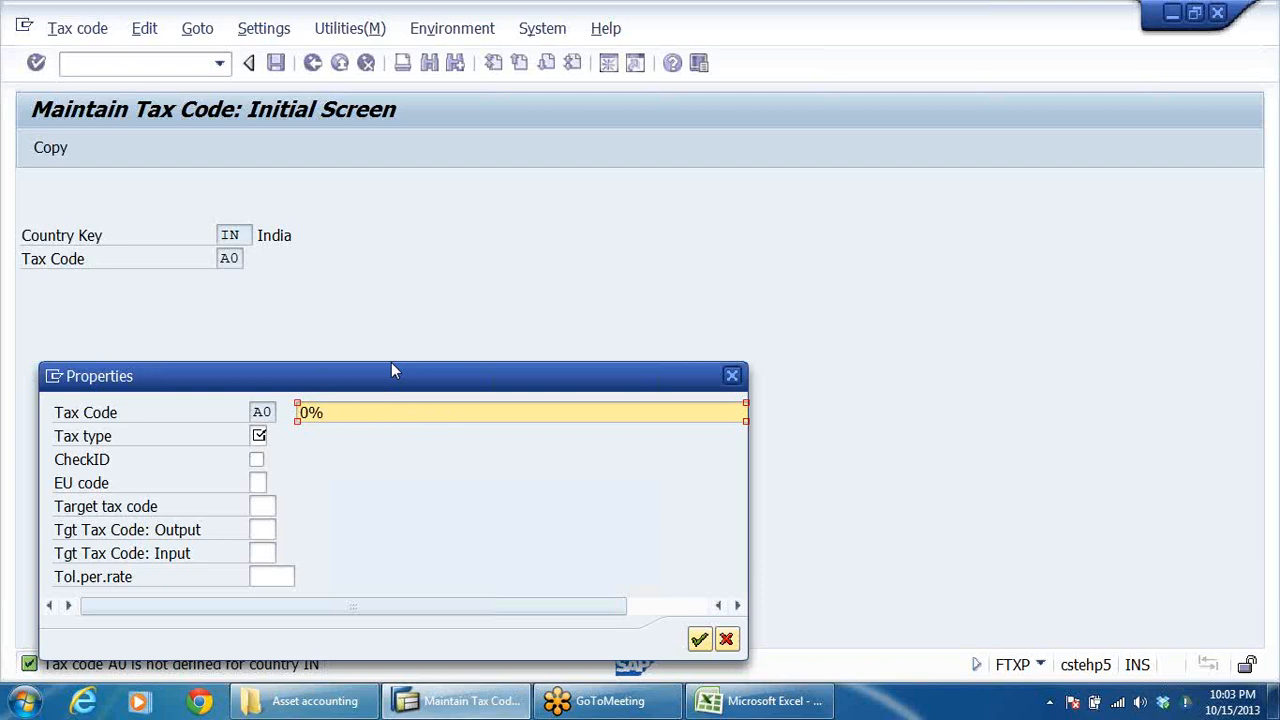
type("OUTPUT TA X")
Step: Set the tax type of A0 to A (Output tax), leave the percentage rates blank and save the tax code
left_click(262, 436)
key("F4")
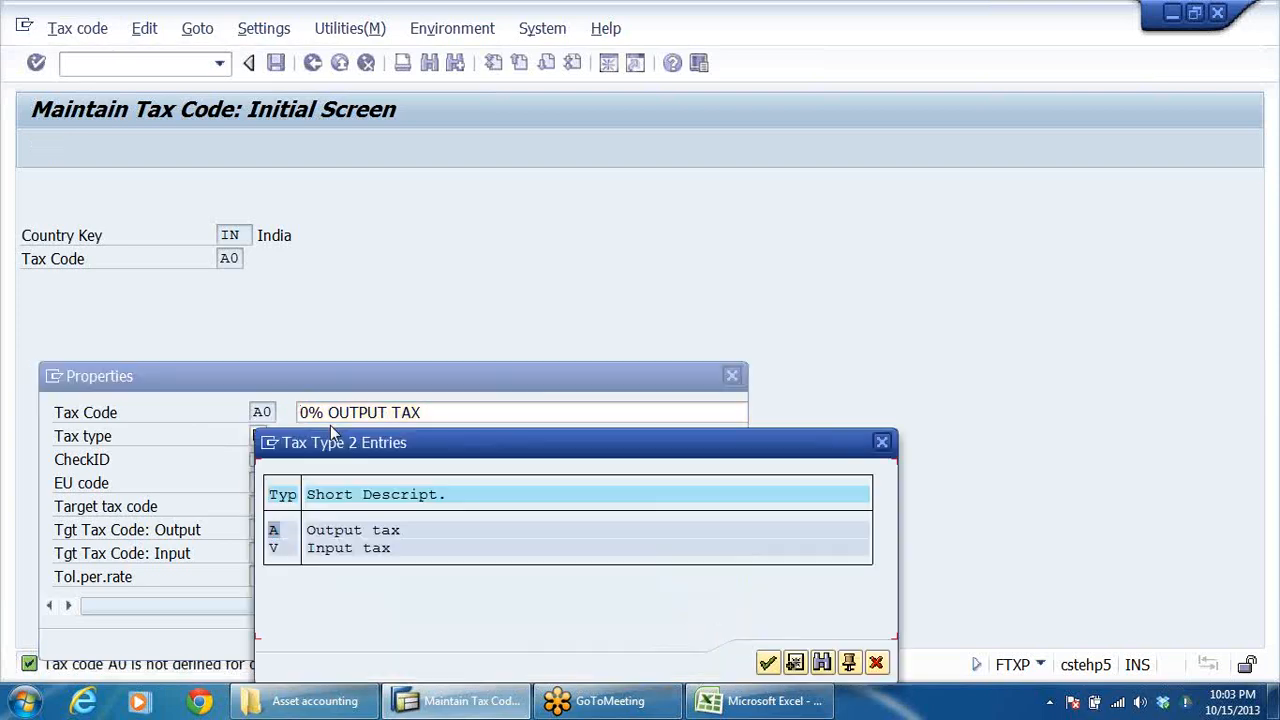
double_click(358, 530)
left_click(496, 413)
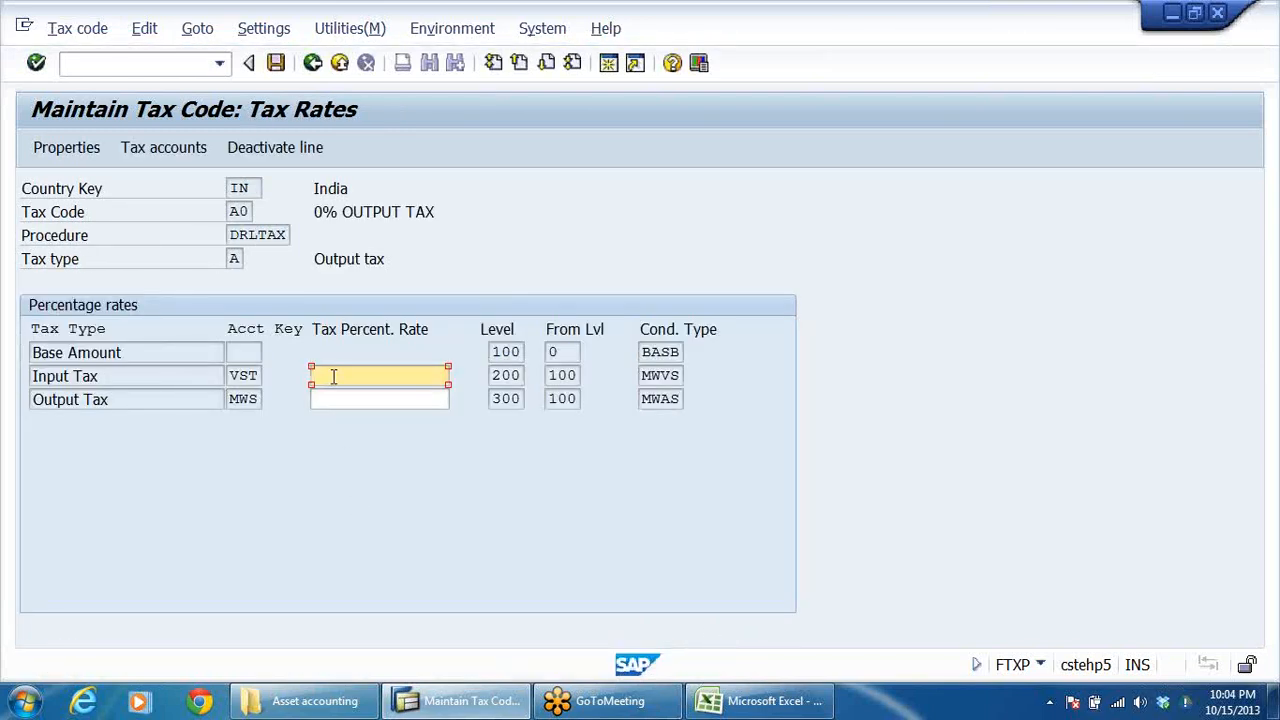
left_click(275, 62)
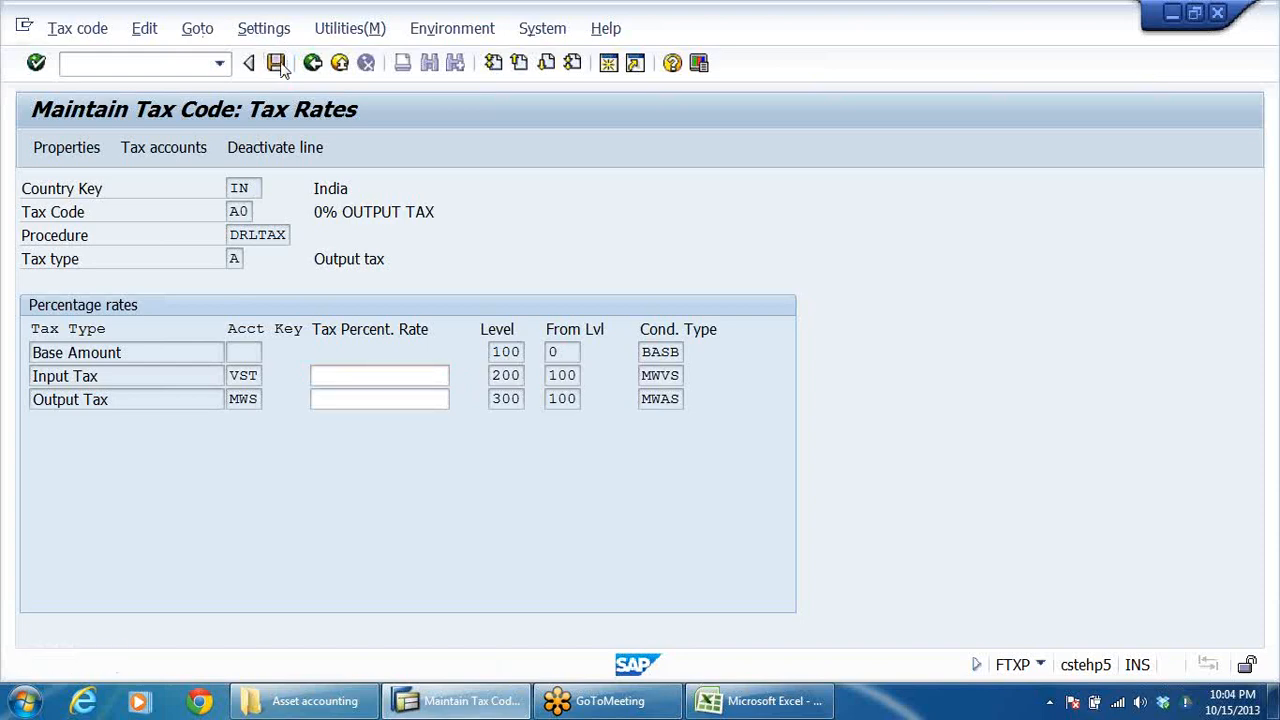
Step: Create tax code V0 for India and describe it as 0% INPUT TAX, adapting the previously used 0% OUTPUT TAX description
left_click(231, 258)
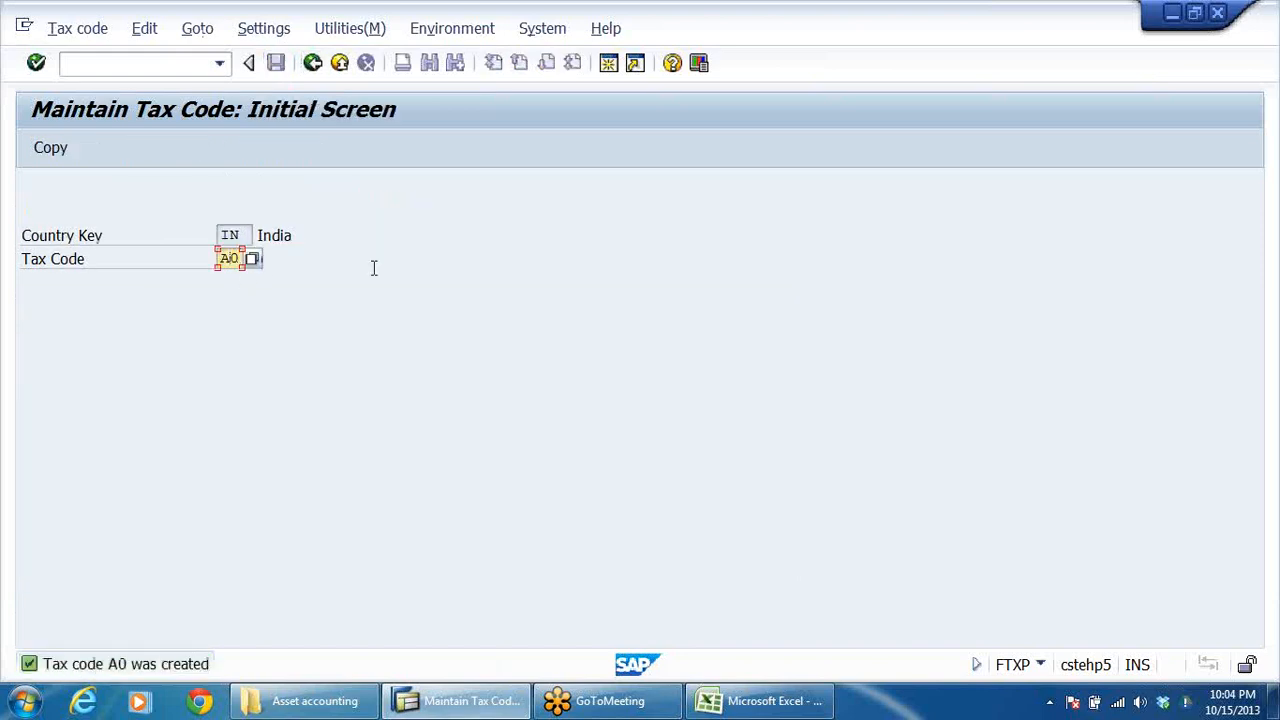
type("V")
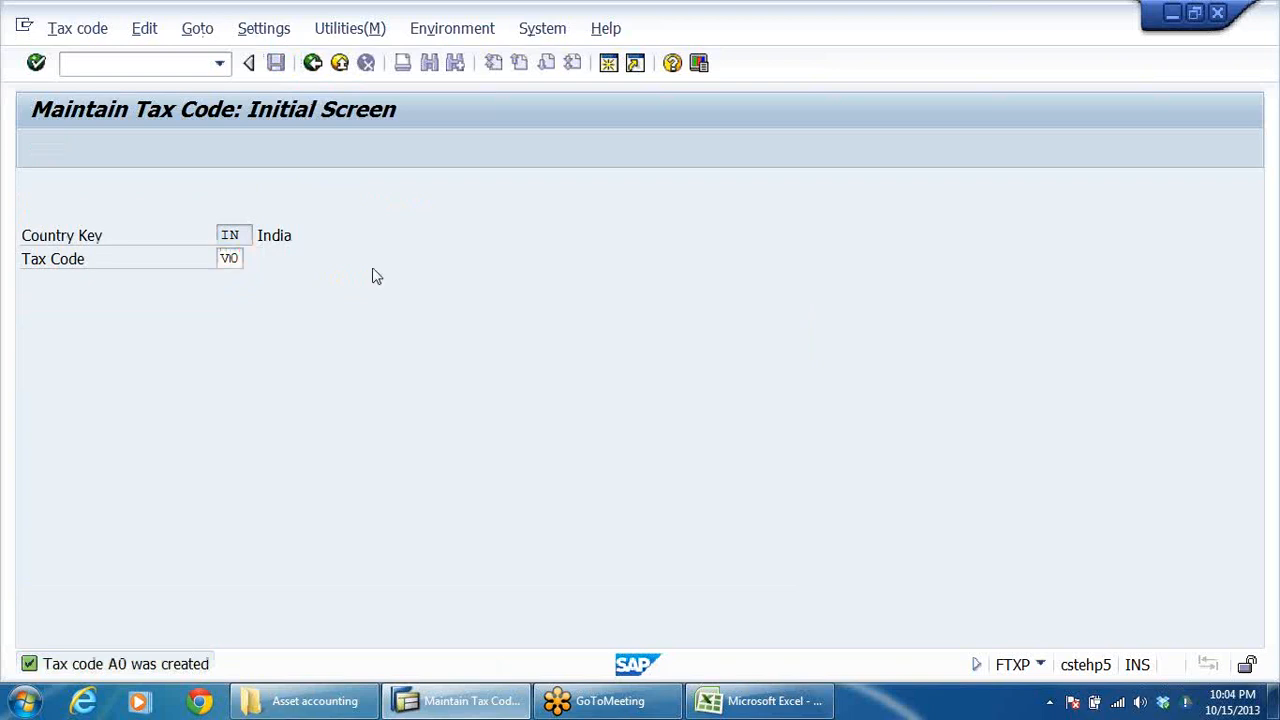
key("Return")
left_click(397, 410)
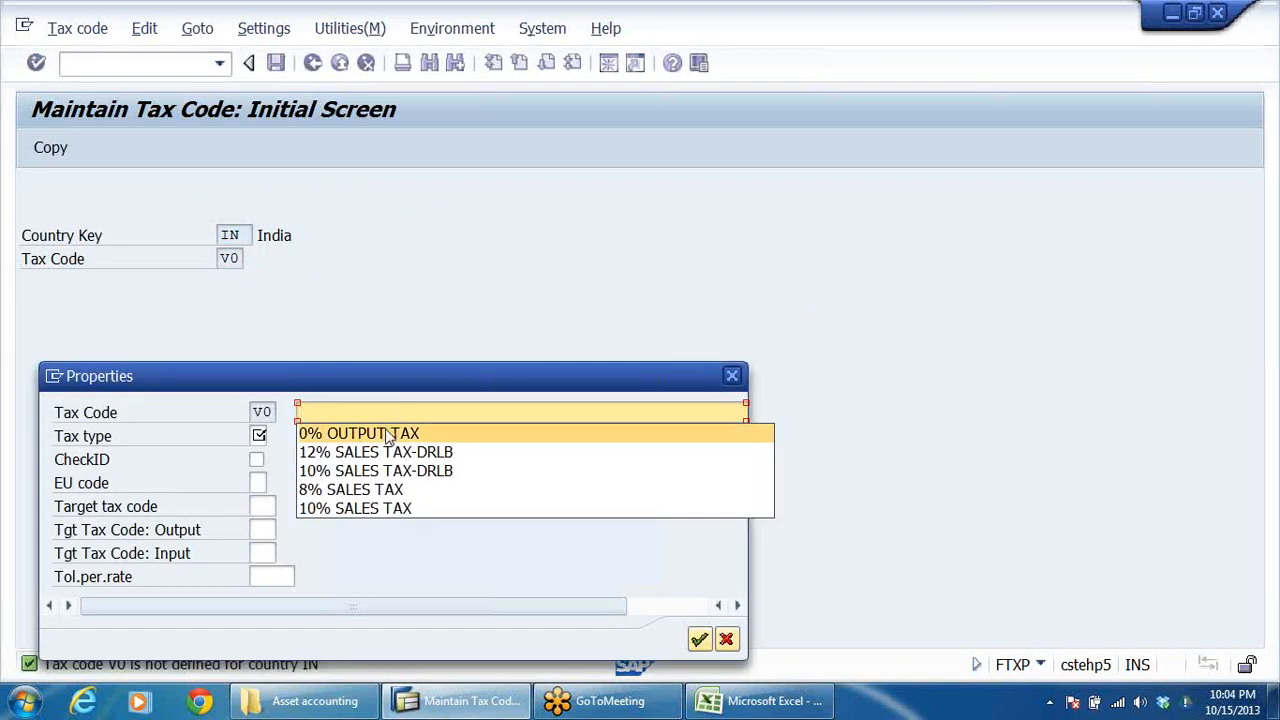
left_click(390, 434)
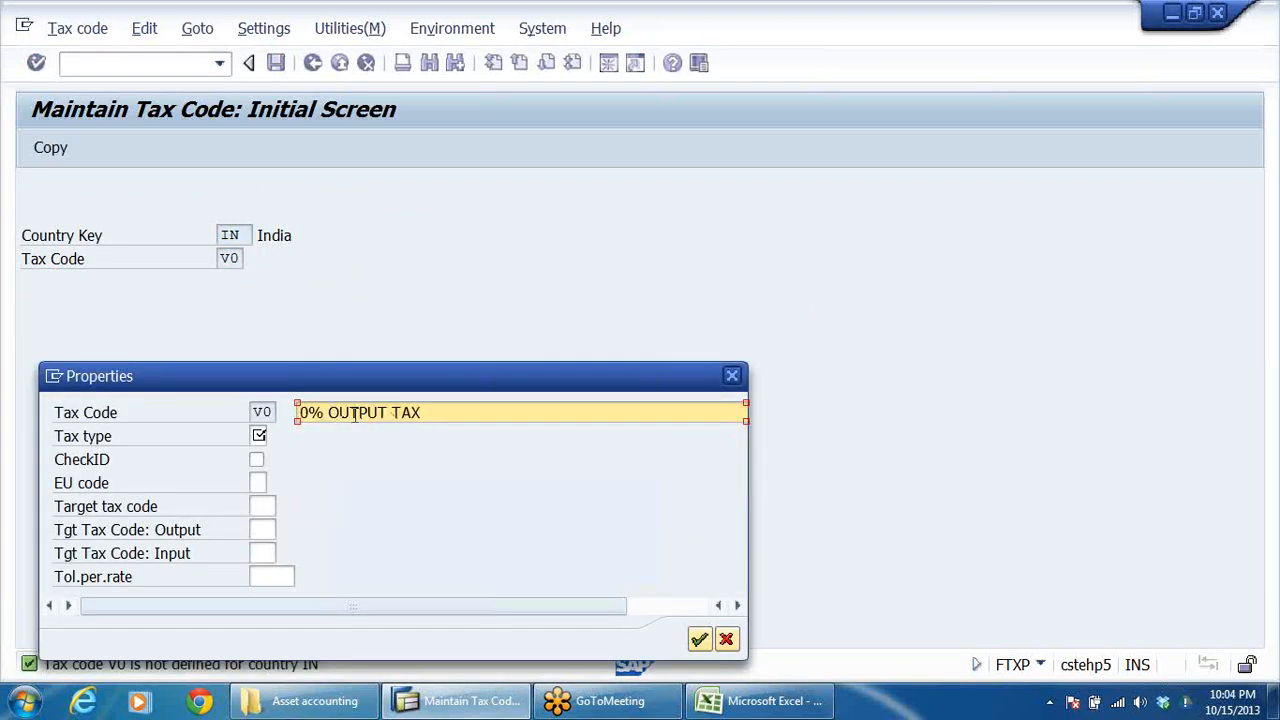
key("BackSpace")
key("BackSpace")
key("BackSpace")
type("IN")
Step: Set the tax type of V0 to V, save the tax code without percentage rates and return to the implementation guide
left_click(258, 436)
type("V")
key("Return")
key("ctrl+s")
left_click(313, 63)
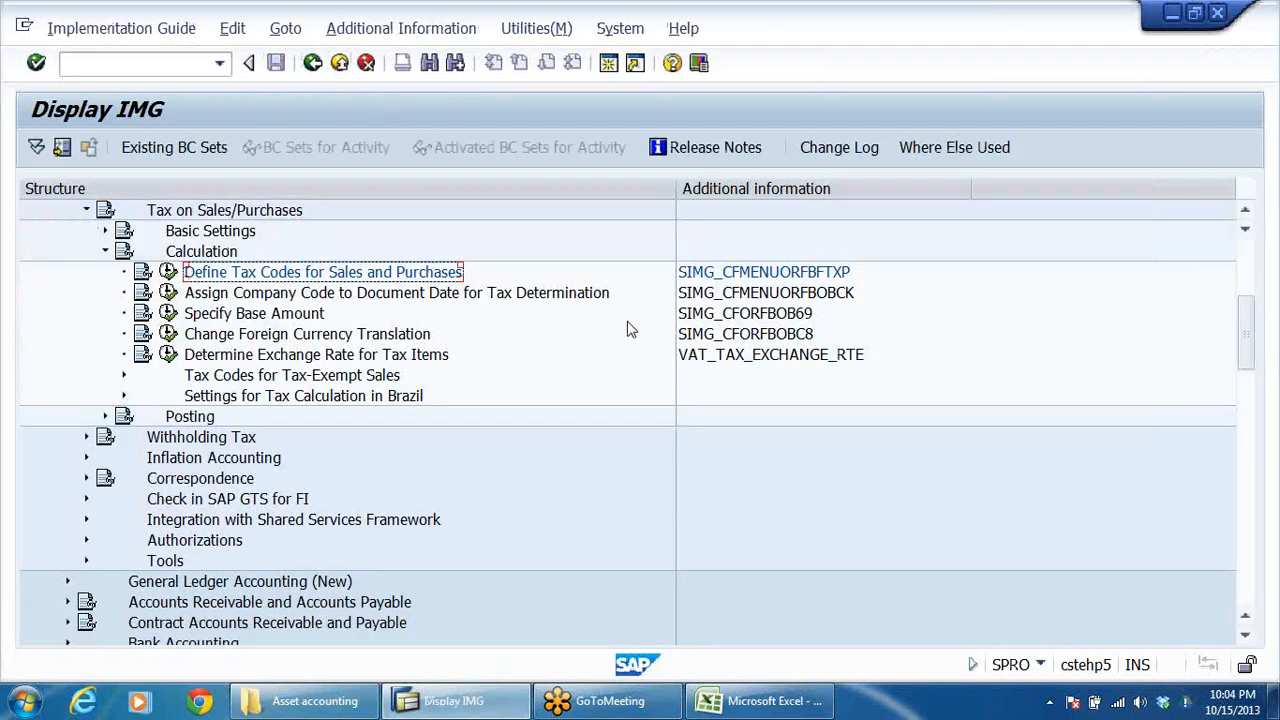
Step: Open Assign Tax Codes for Non-Taxable Transactions under the Posting settings of Tax on Sales/Purchases
left_click(105, 251)
left_click(105, 272)
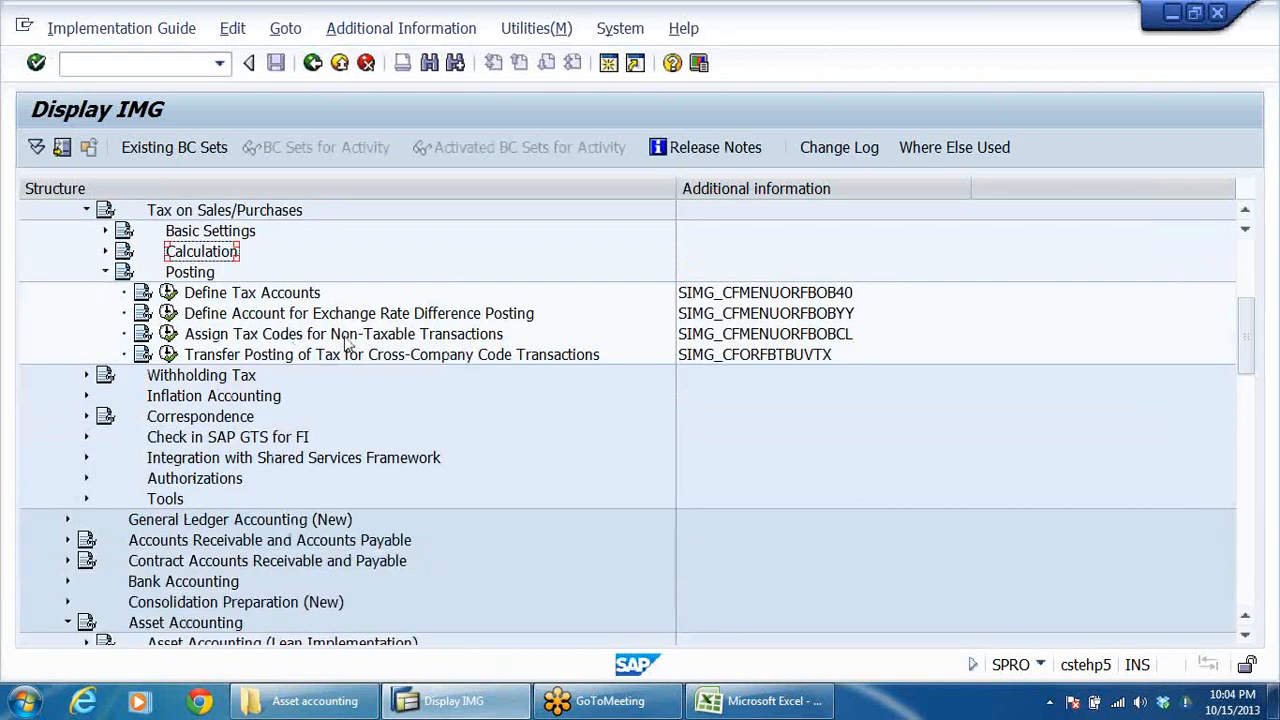
left_click(465, 339)
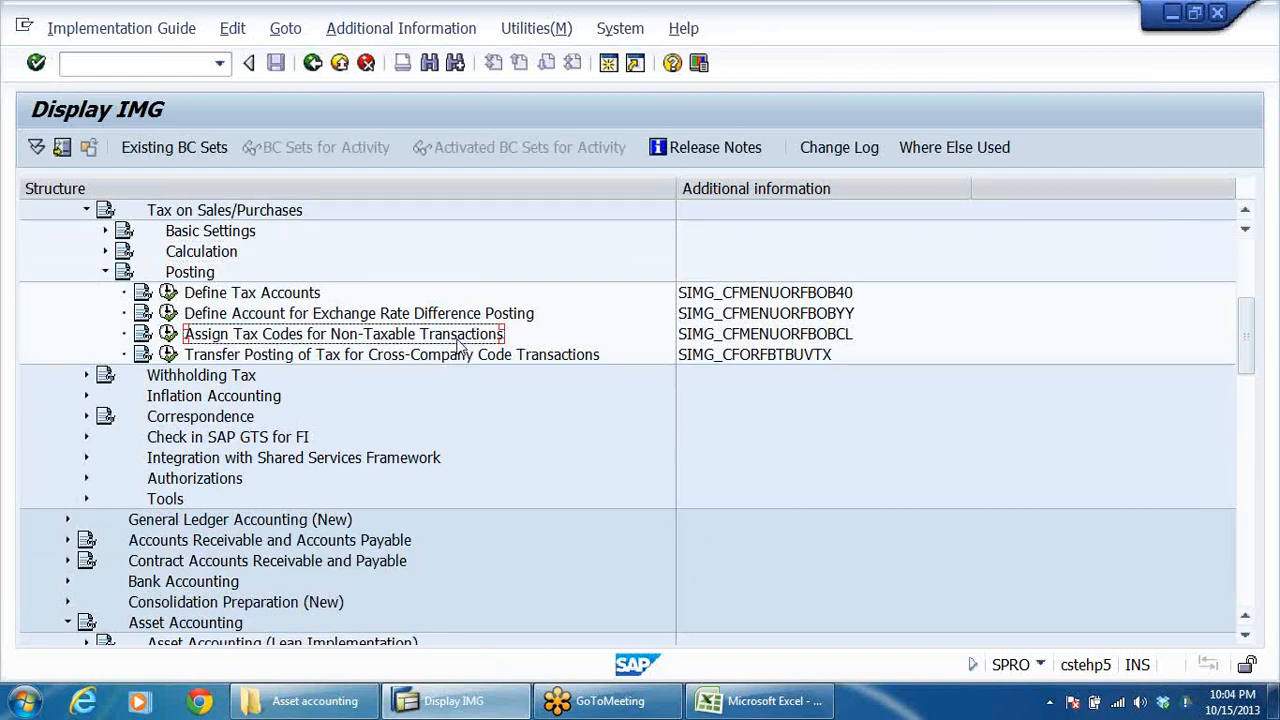
left_click(169, 335)
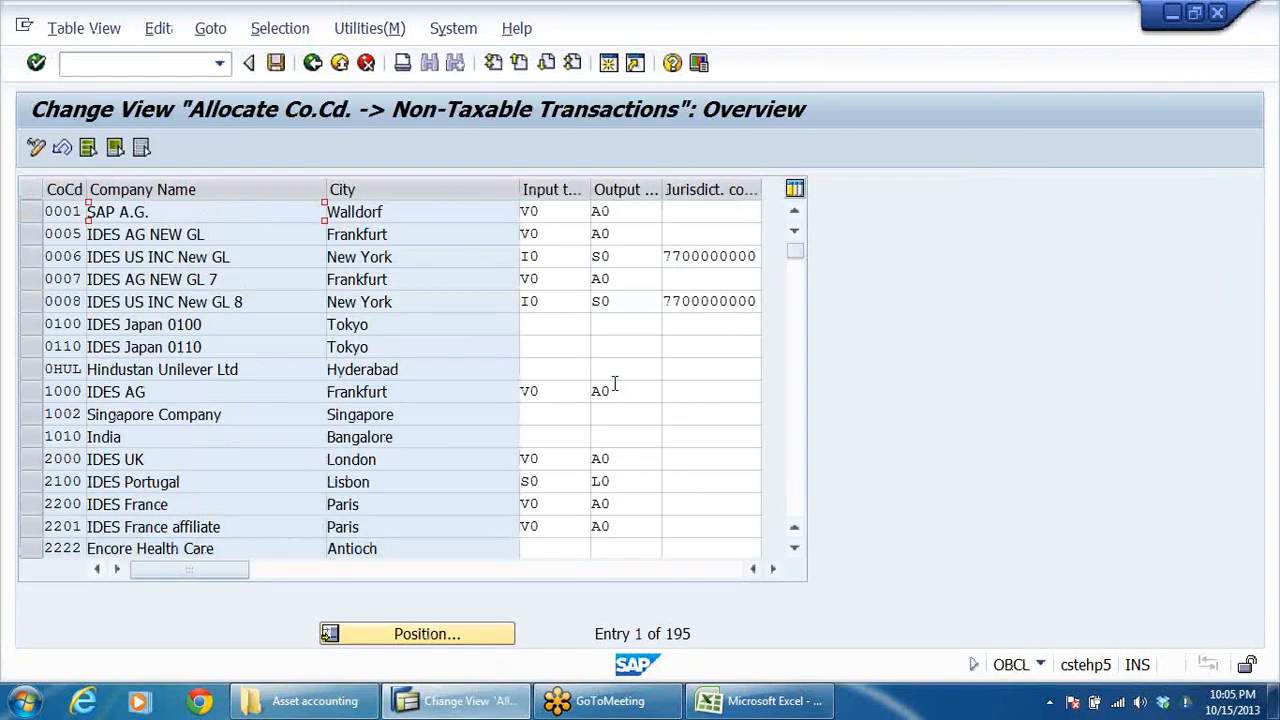
Step: Position the non-taxable transactions list at company code DRLB
left_click(427, 633)
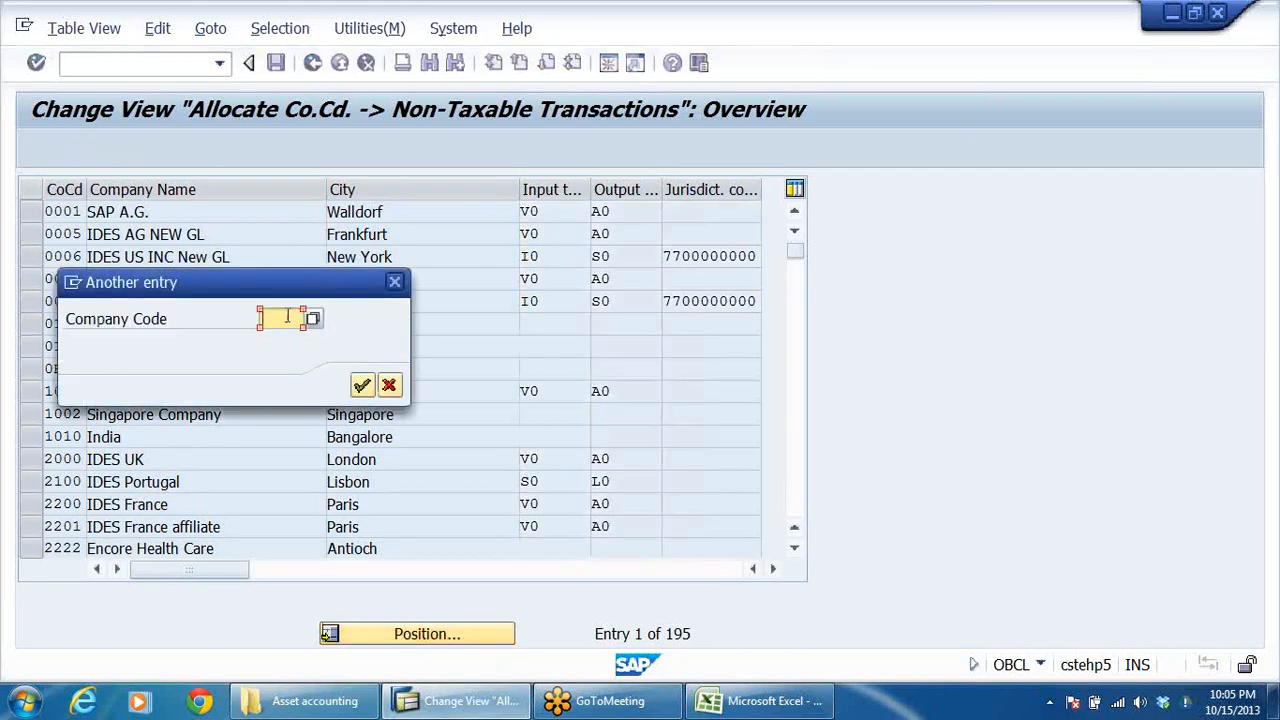
type("D")
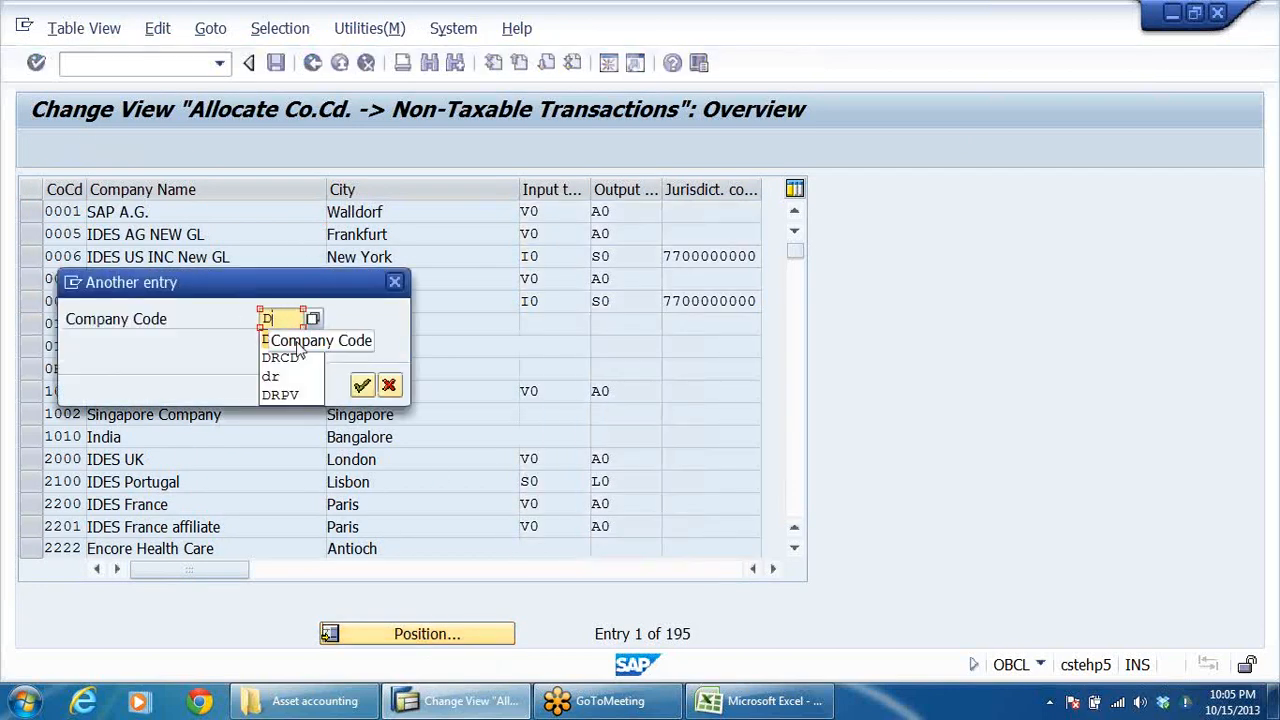
left_click(297, 345)
left_click(362, 385)
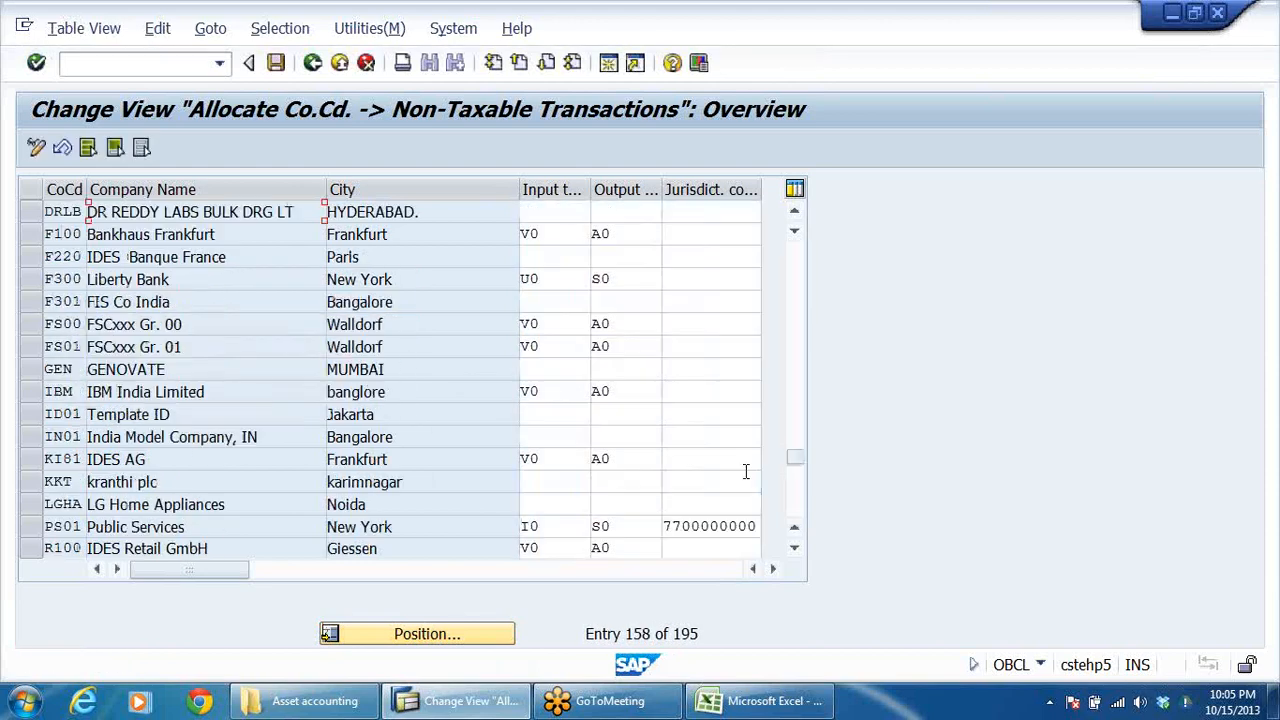
Step: Assign input tax code V0 and output tax code A0 to company code DRLB, widening the tax code columns to check the entries
left_click(537, 217)
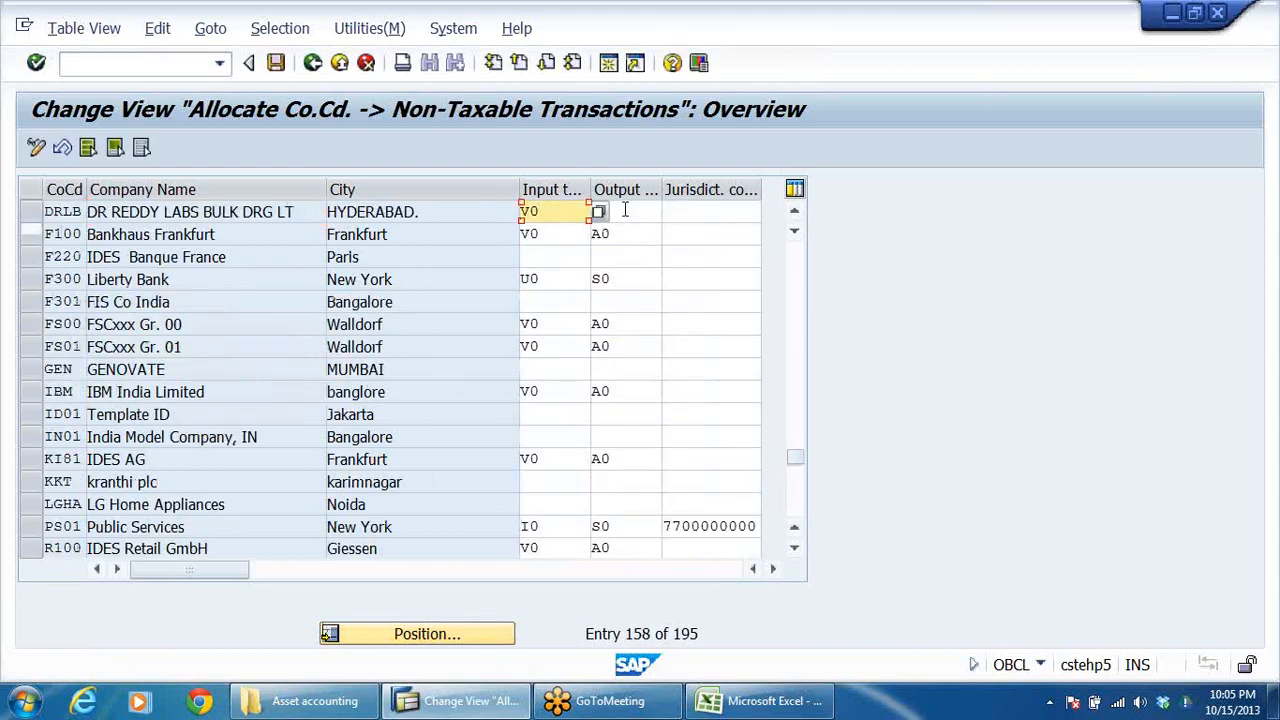
left_click(632, 214)
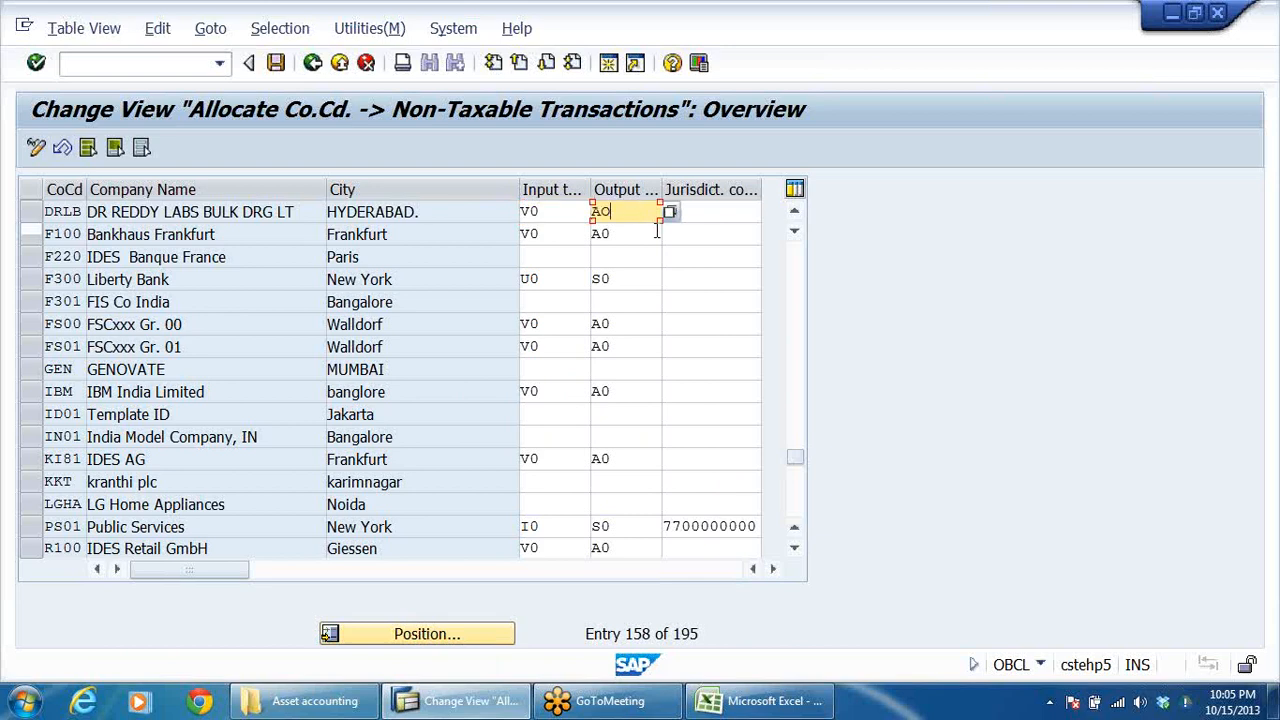
left_click_drag(520, 189, 680, 192)
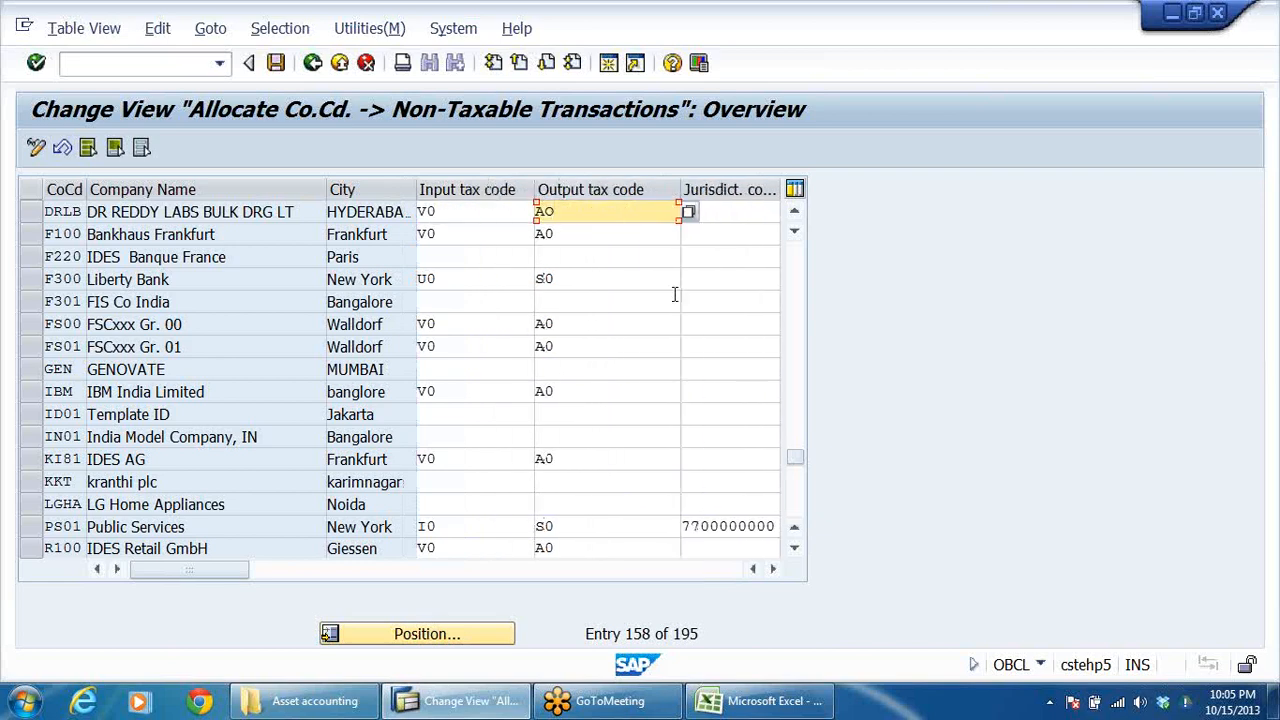
left_click(462, 215)
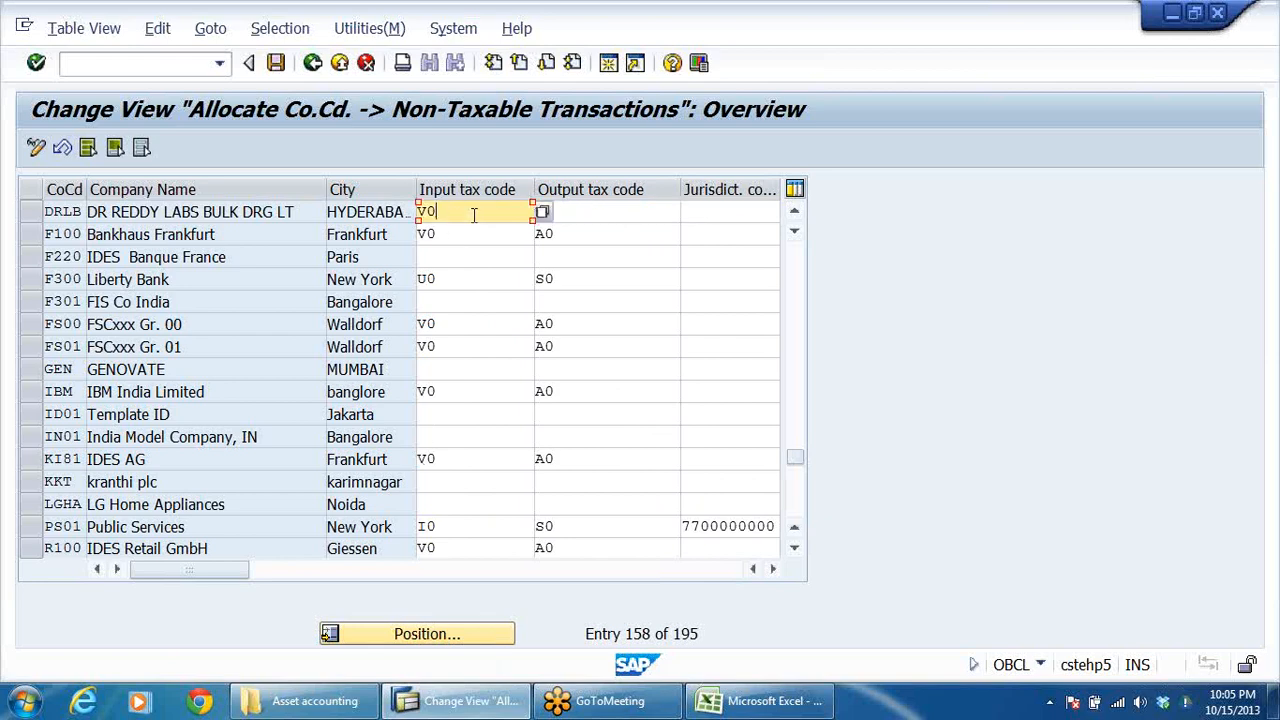
left_click(612, 215)
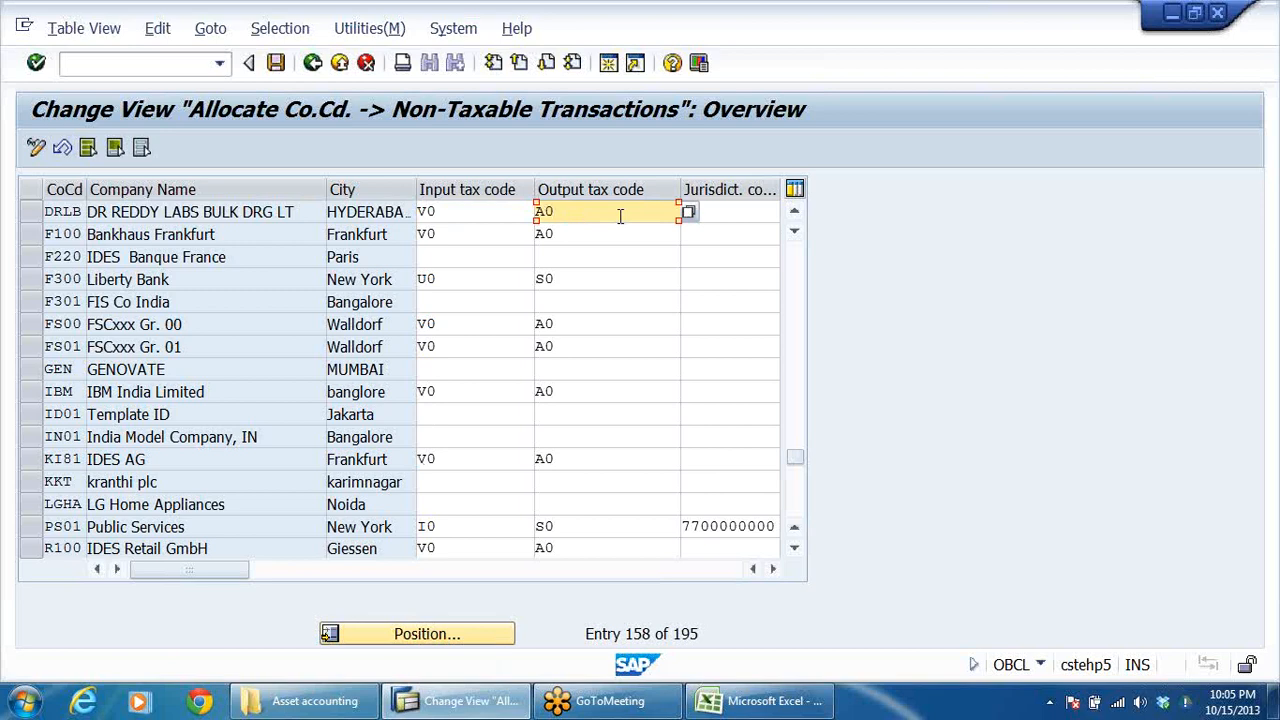
Step: Check the tax codes available for DRLB's output tax code, and close the list without changing the entry
double_click(620, 216)
left_click(689, 212)
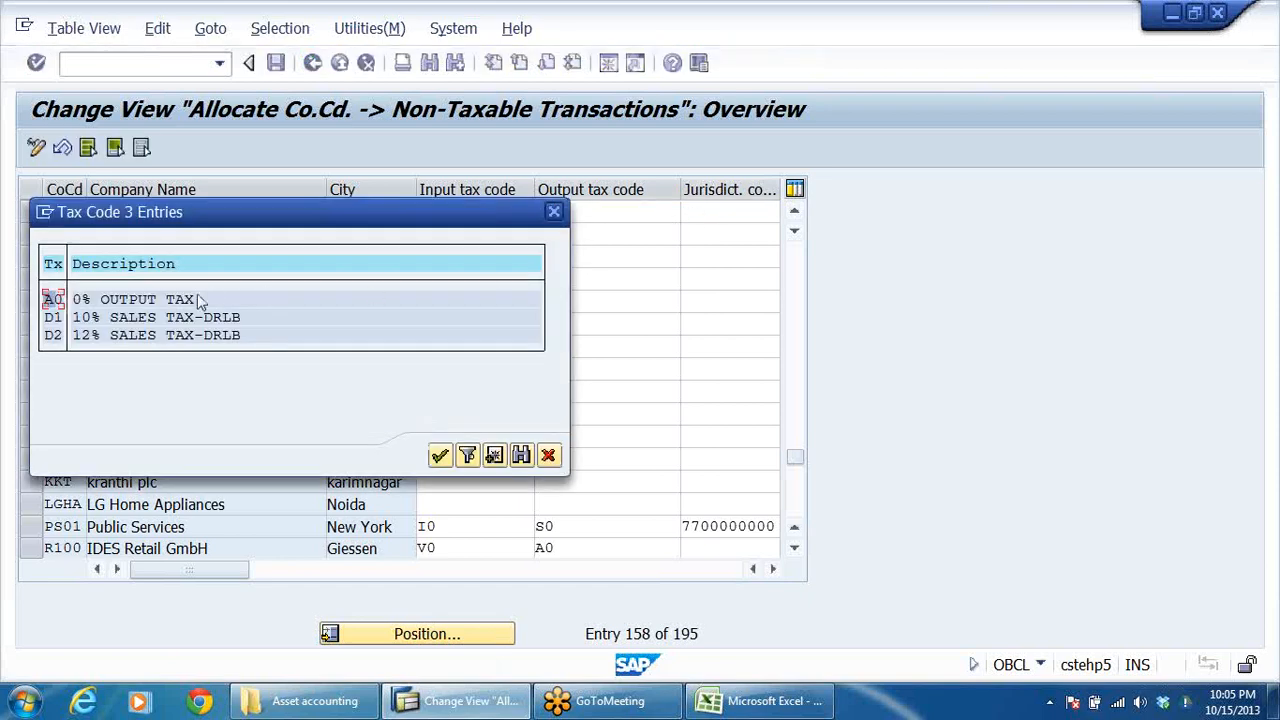
left_click(556, 213)
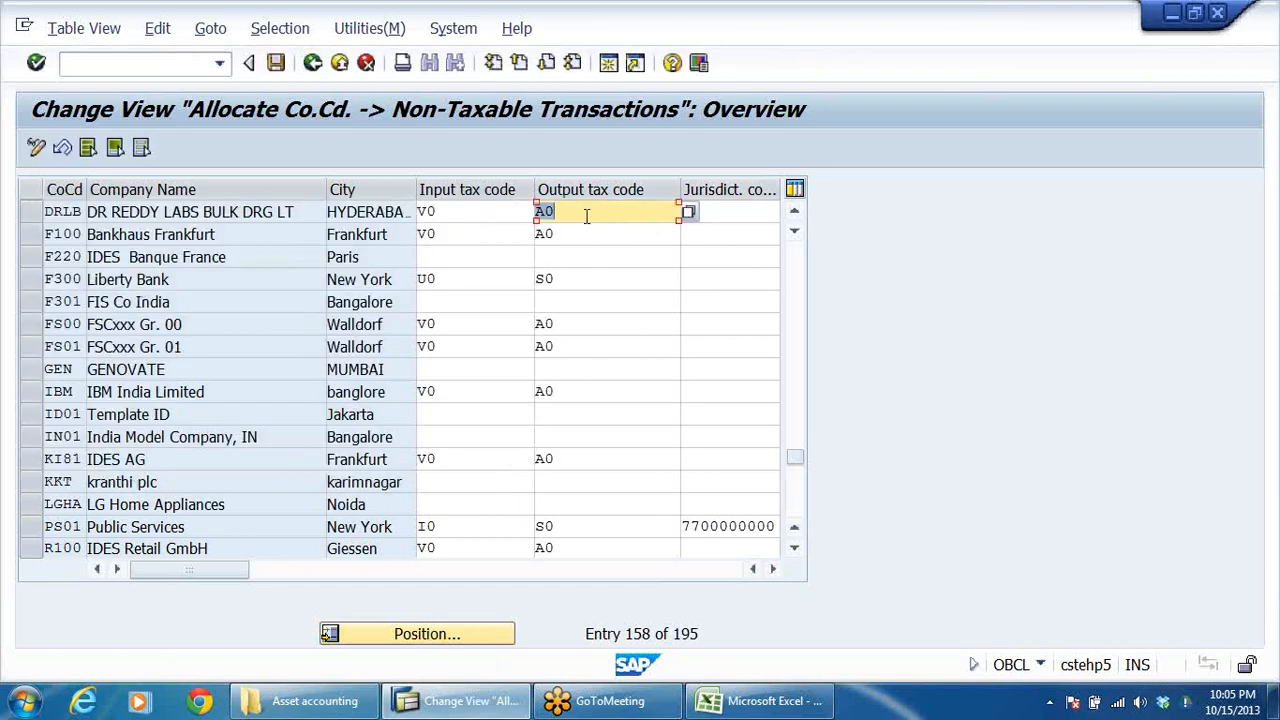
Step: Save the non-taxable tax code assignment in the DRLB ASSET ACCOUNTING customizing request and return to the implementation guide
left_click(276, 63)
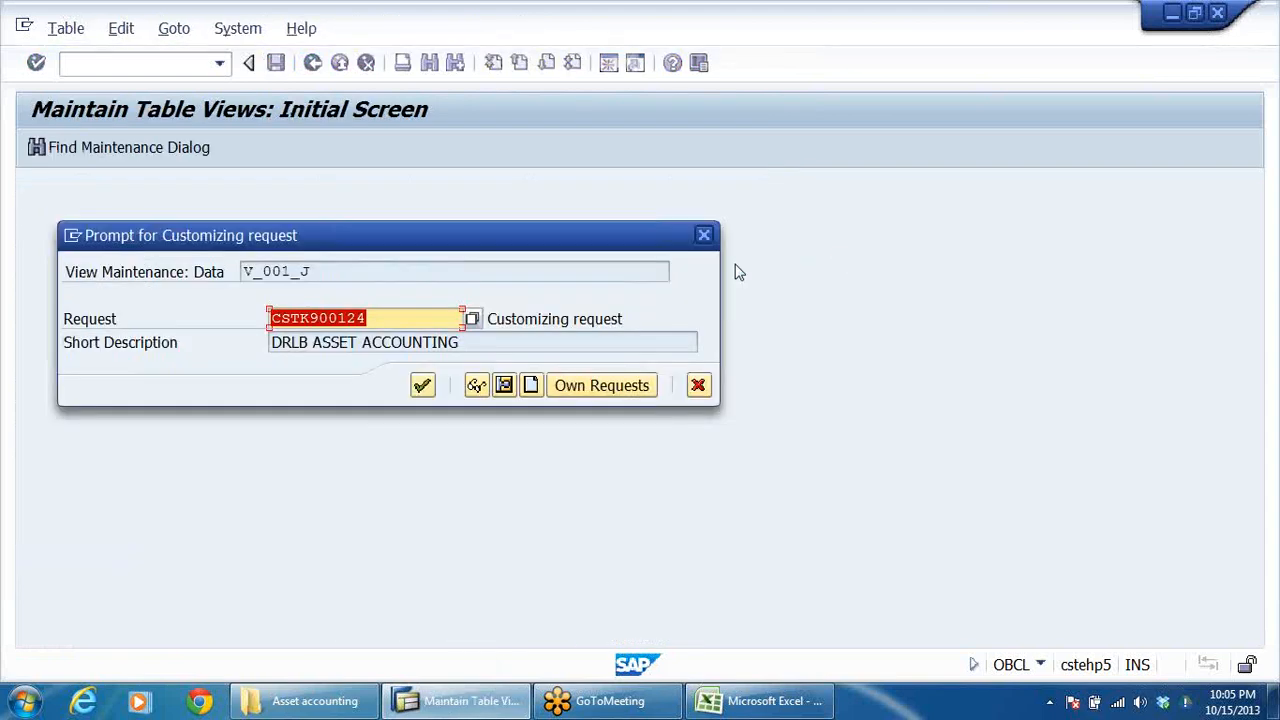
left_click(423, 386)
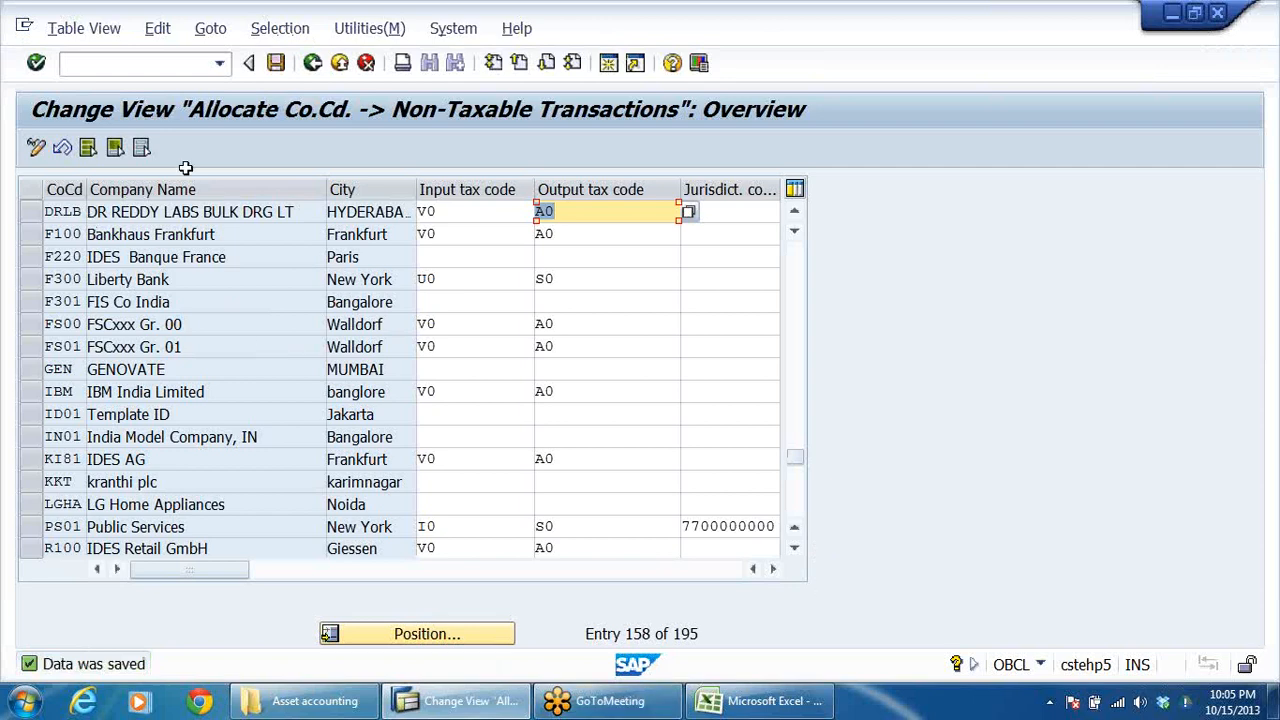
left_click(313, 63)
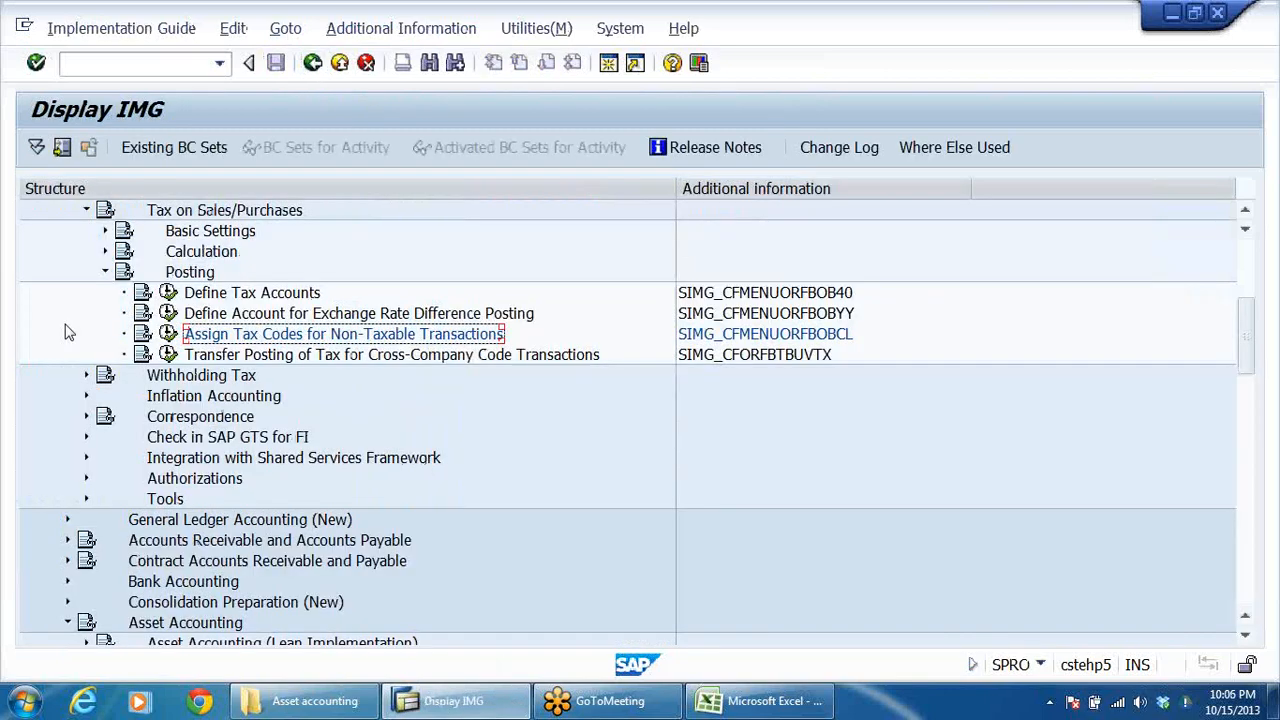
Step: Collapse the tax and global settings nodes, and open Assign Chart of Depreciation to Company Code under Asset Accounting's Organizational Structures
left_click(105, 272)
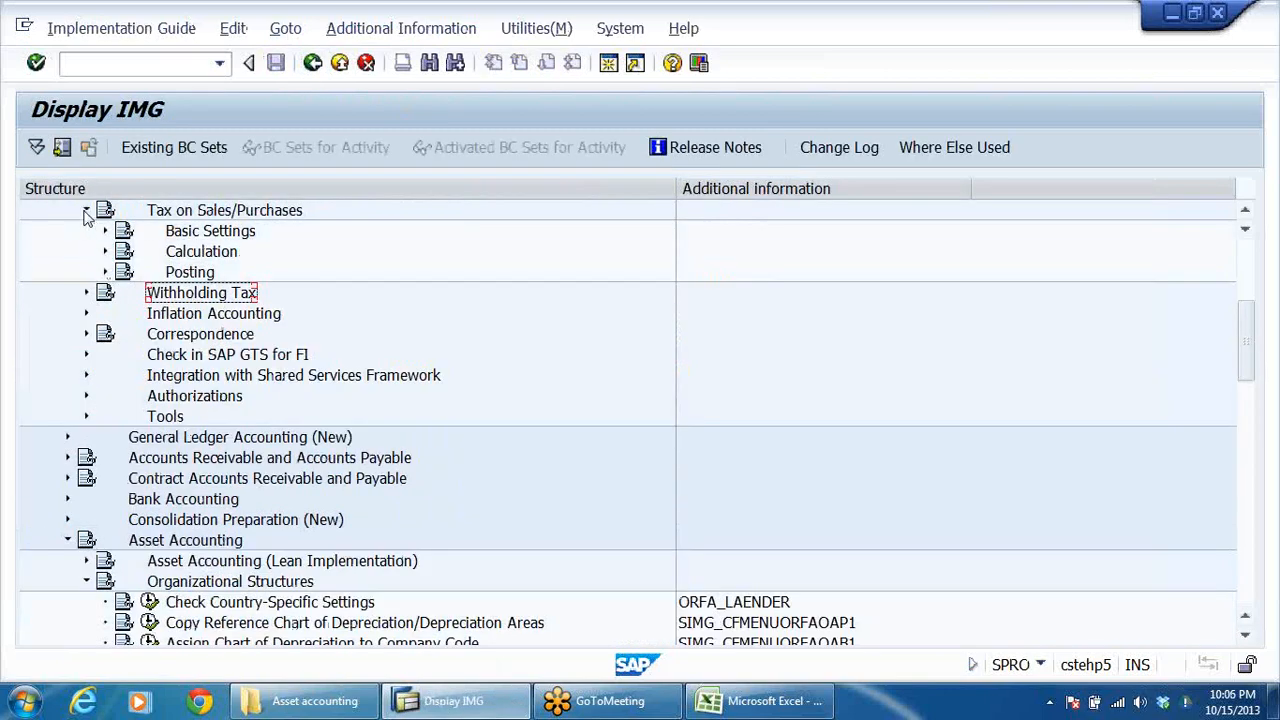
left_click(86, 210)
scroll(72, 316, "up", 3)
left_click(68, 313)
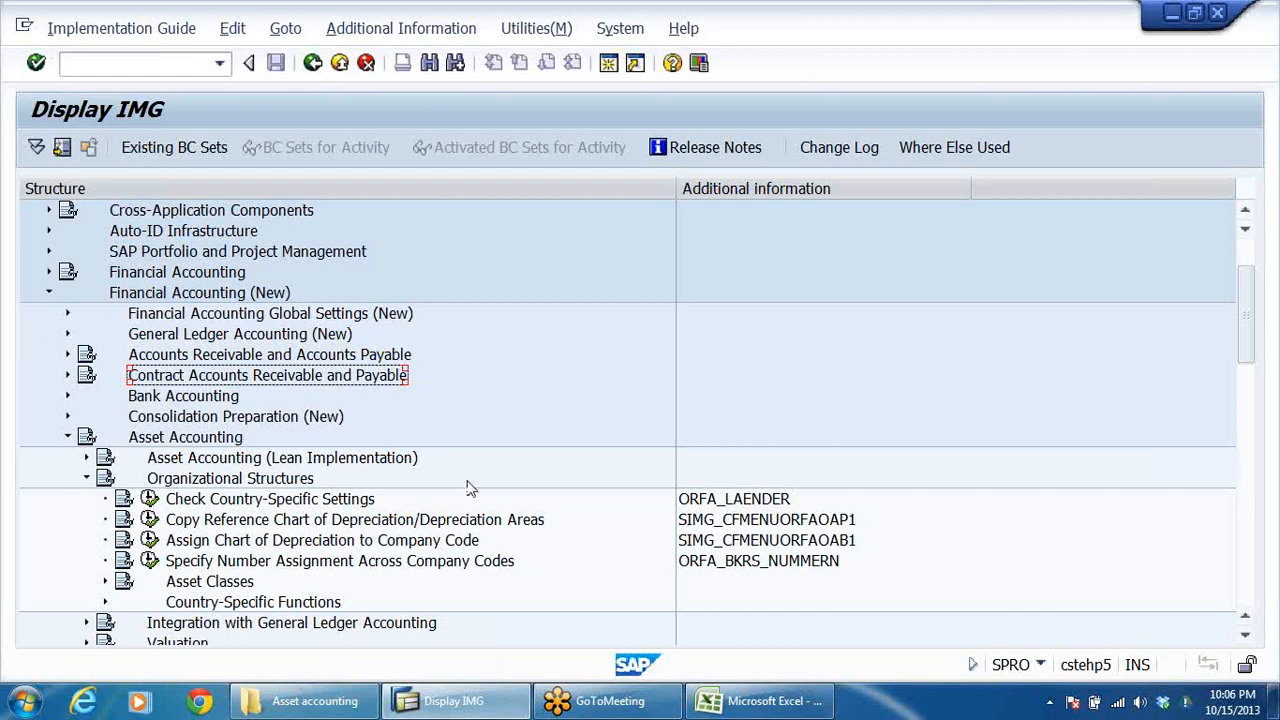
scroll(470, 490, "down", 2)
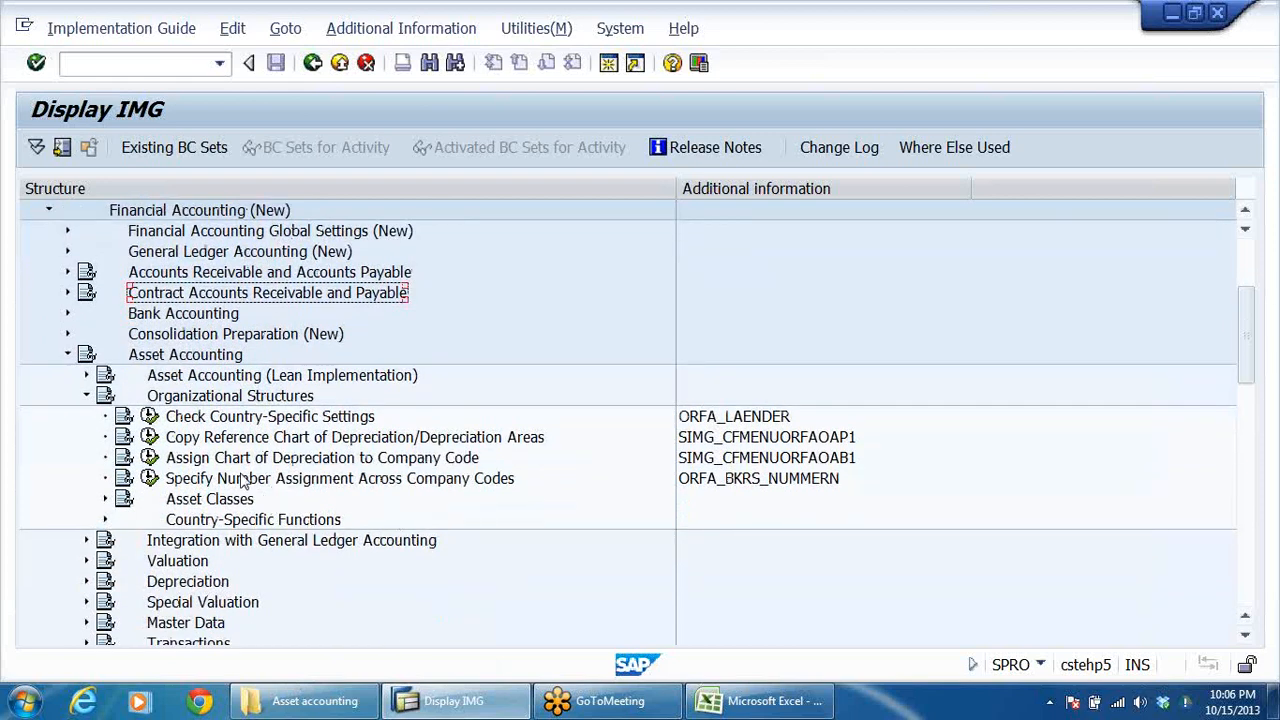
left_click(211, 440)
left_click(210, 457)
left_click(148, 458)
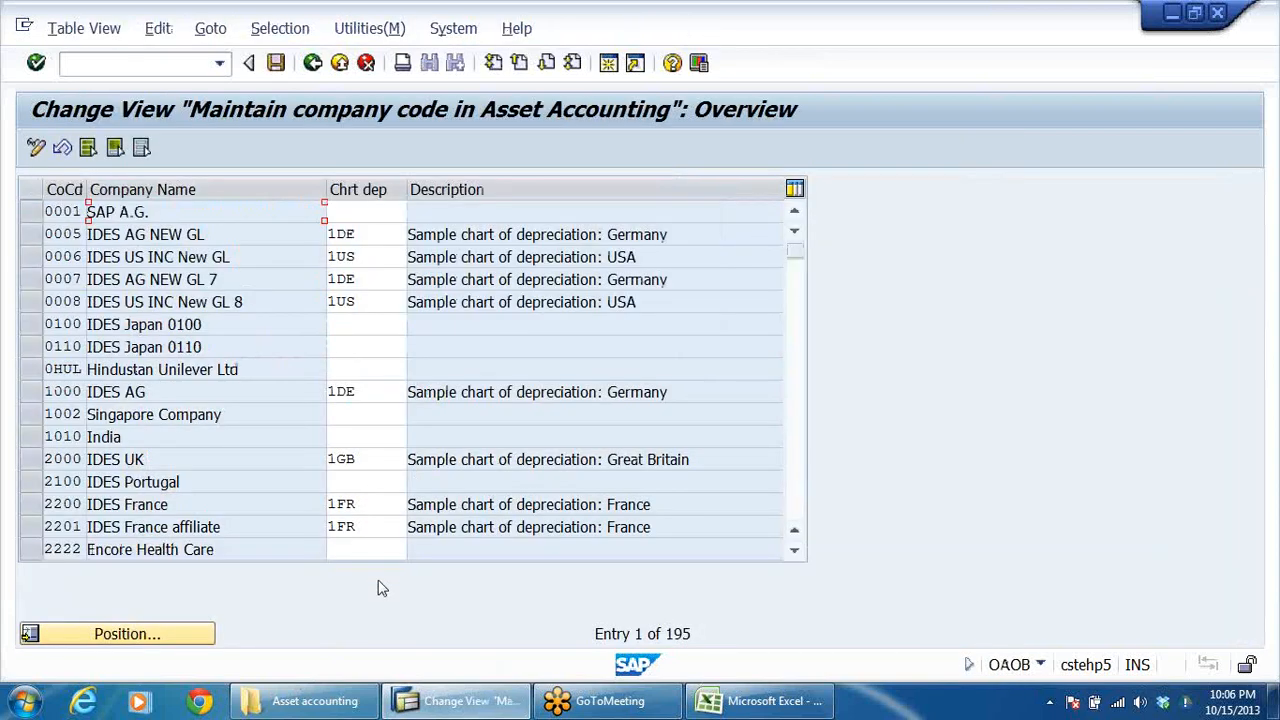
Step: Position the chart of depreciation assignment list at company code DRLB
left_click(145, 394)
scroll(220, 430, "down", 2)
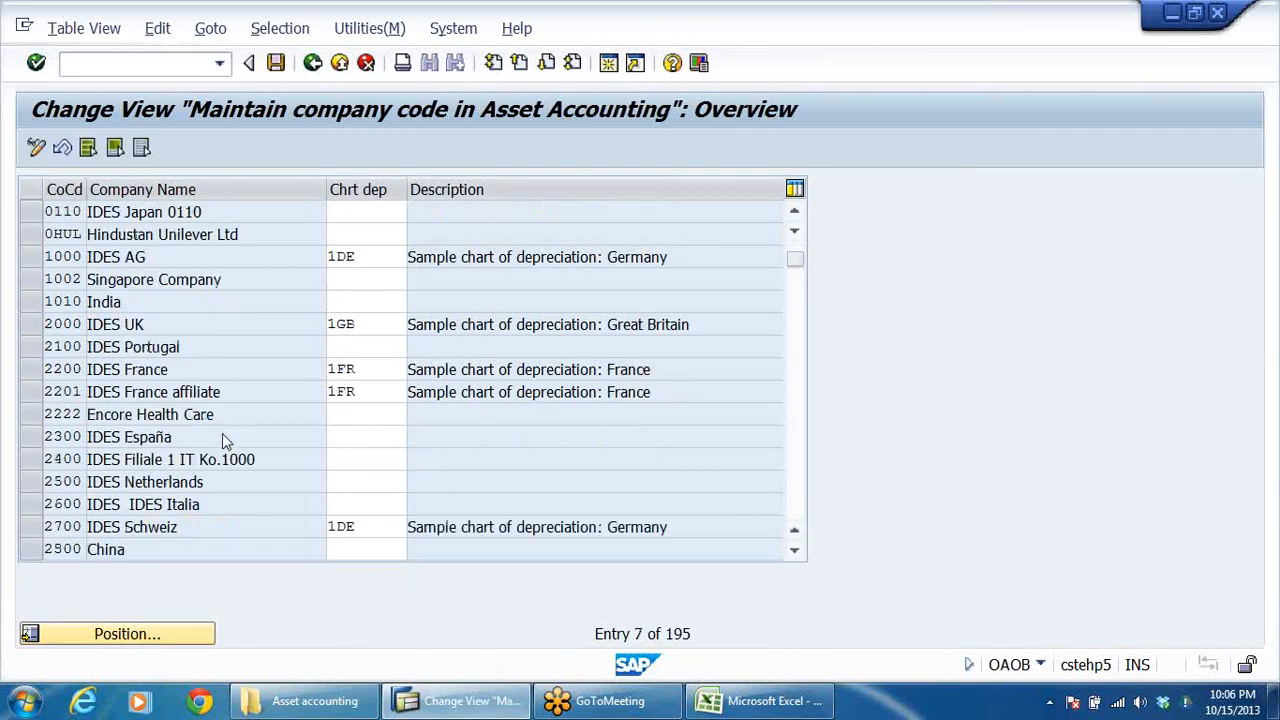
scroll(220, 432, "down", 3)
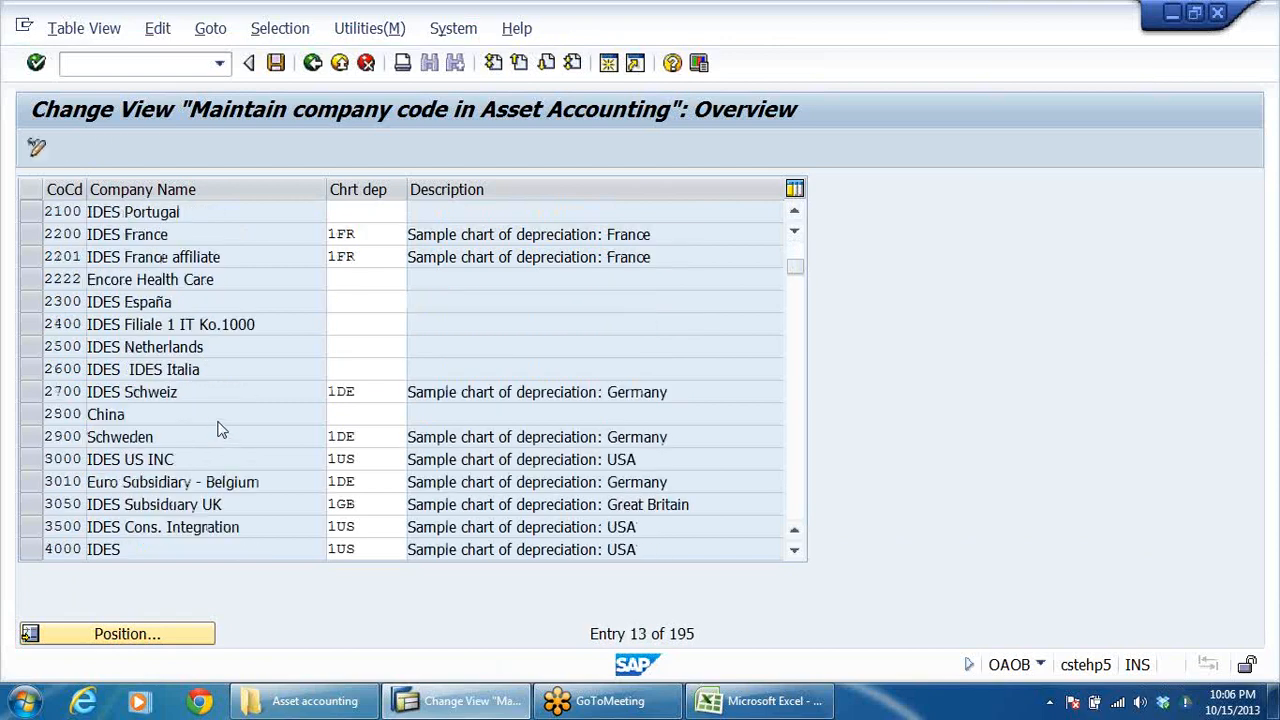
left_click(167, 648)
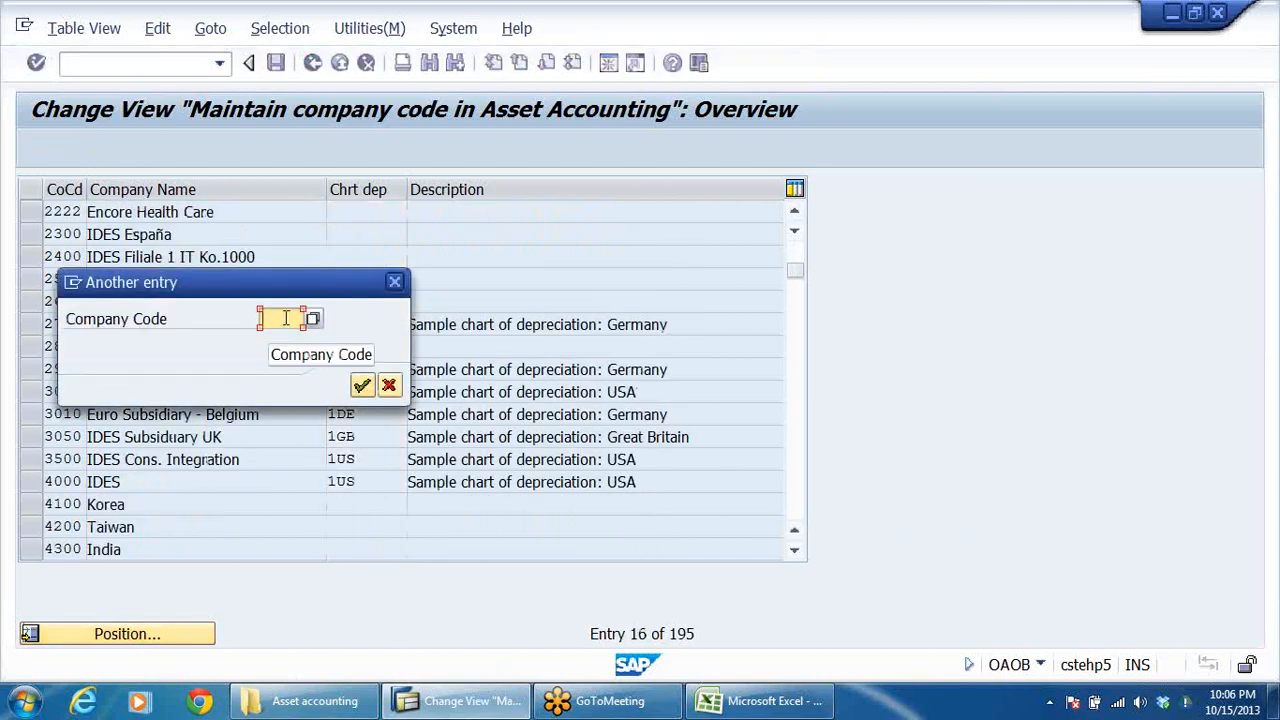
left_click(286, 317)
left_click(279, 337)
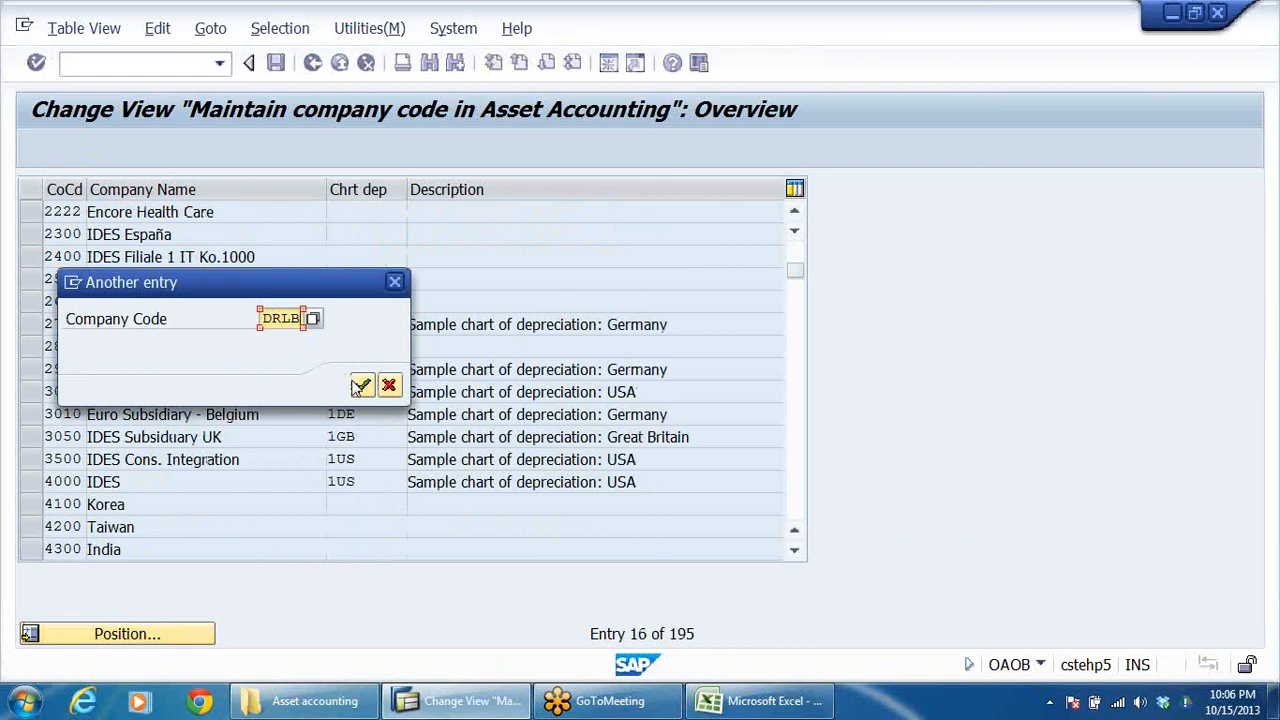
left_click(362, 387)
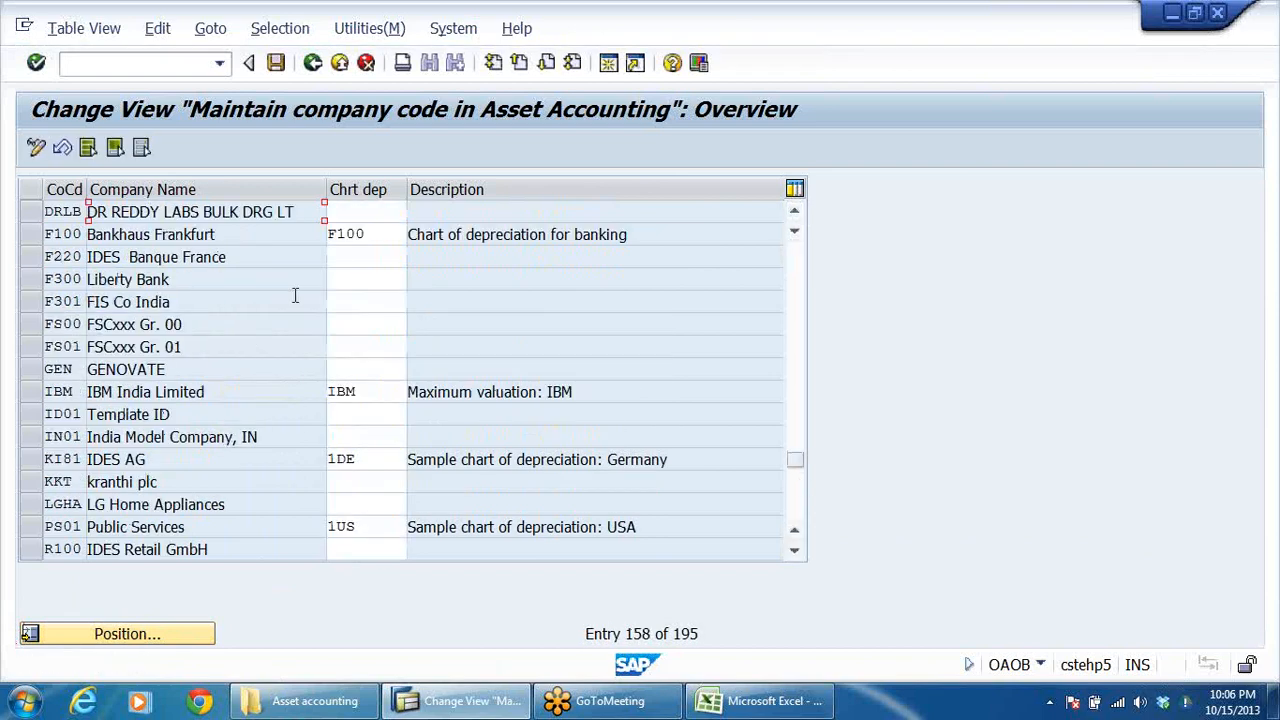
Step: Assign chart of depreciation DRCD to company code DRLB
left_click(347, 214)
key("space")
left_click(366, 234)
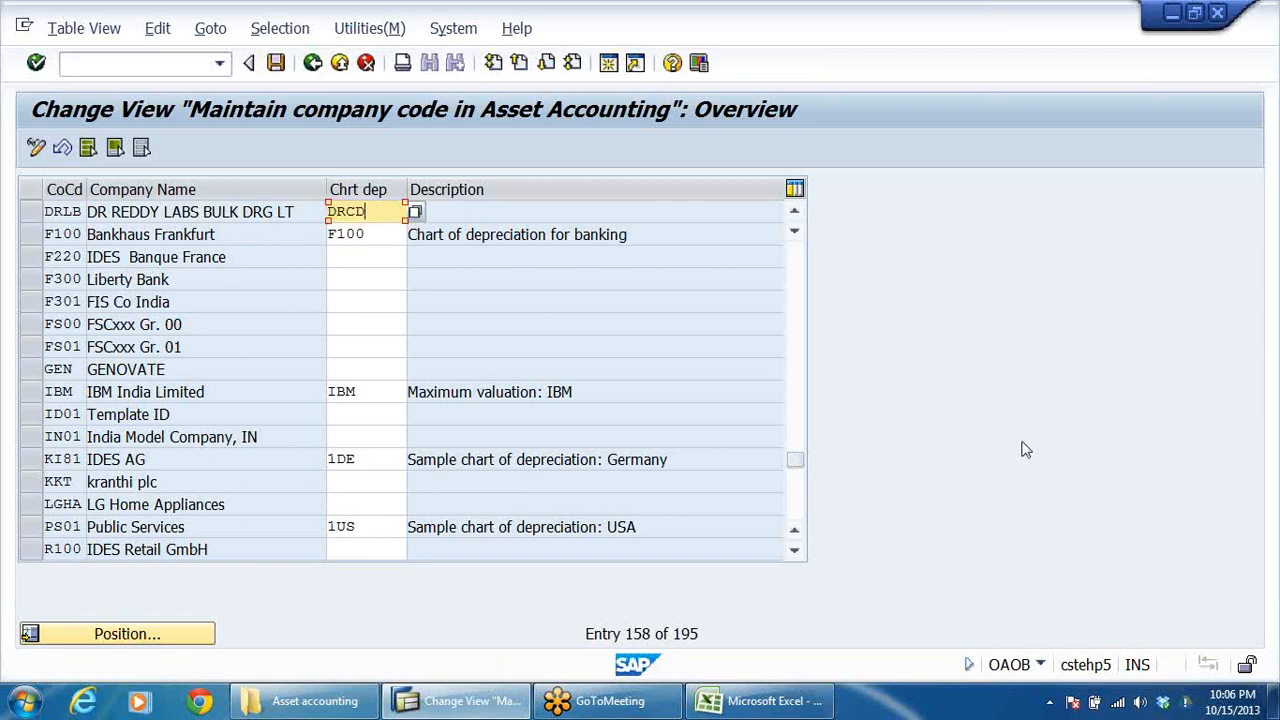
key("Return")
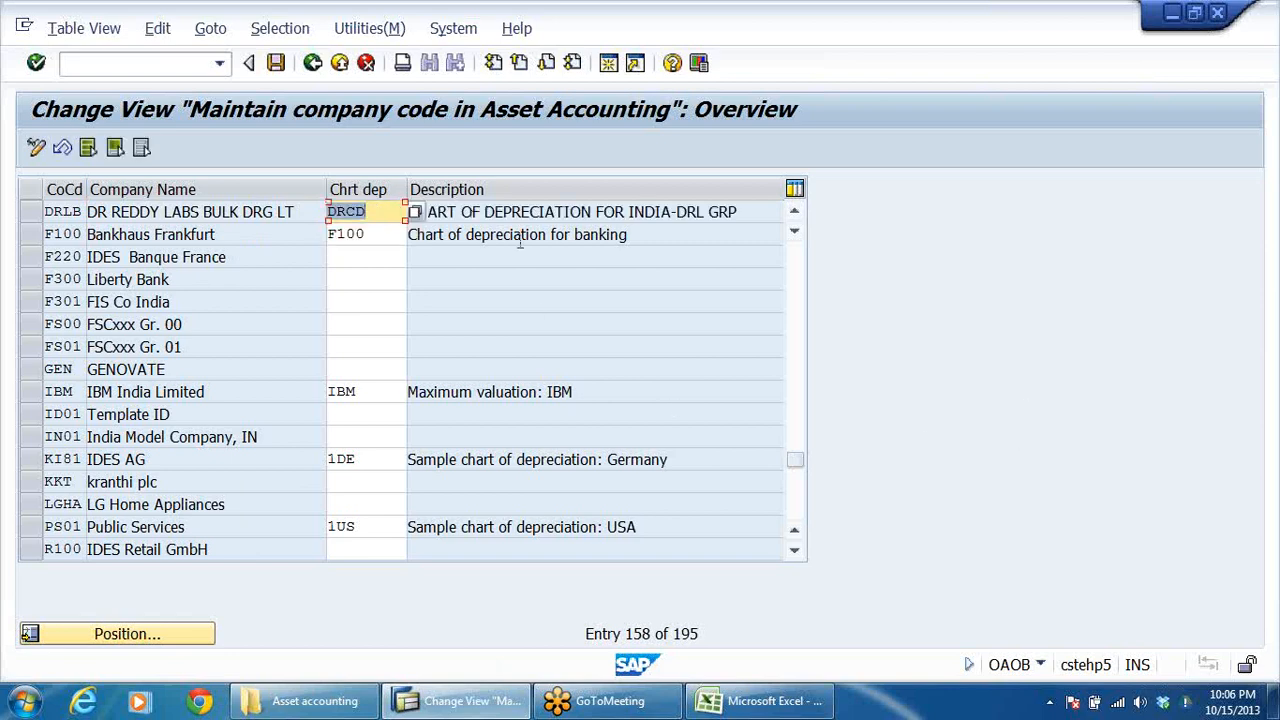
Step: Save the chart of depreciation assignment in the DRLB ASSET ACCOUNTING customizing request and return to the implementation guide
left_click(276, 62)
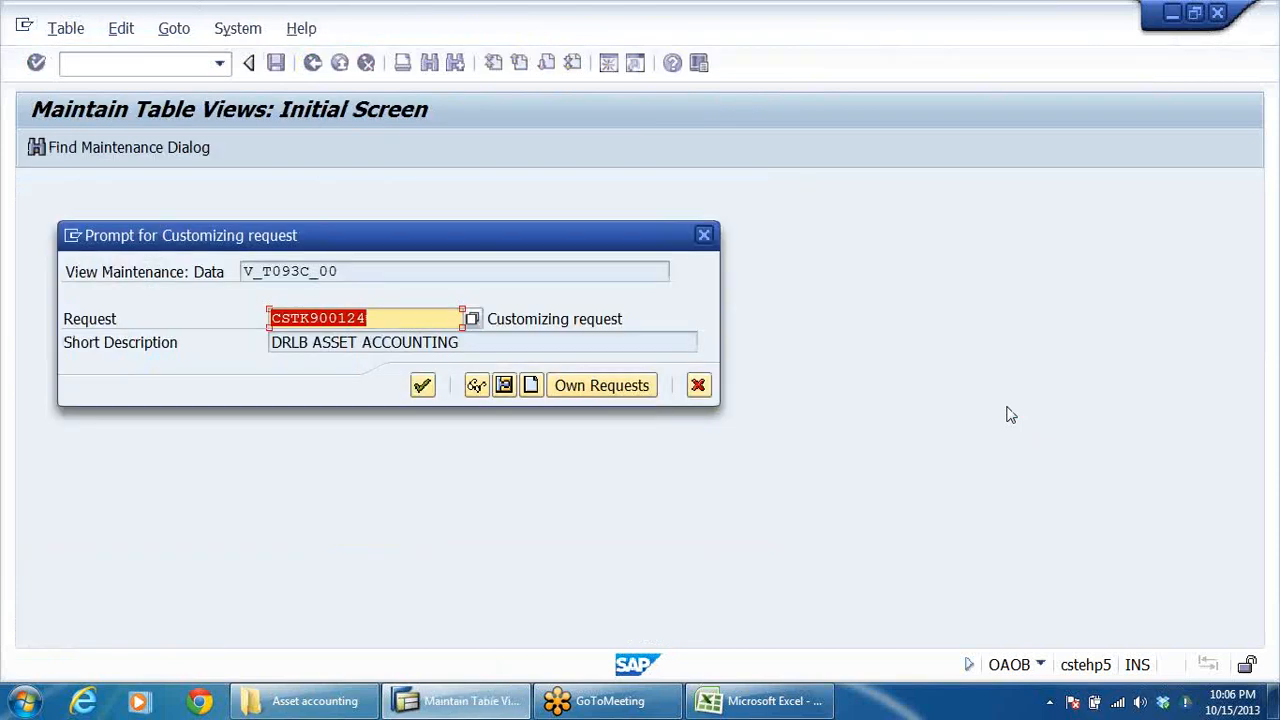
key("Return")
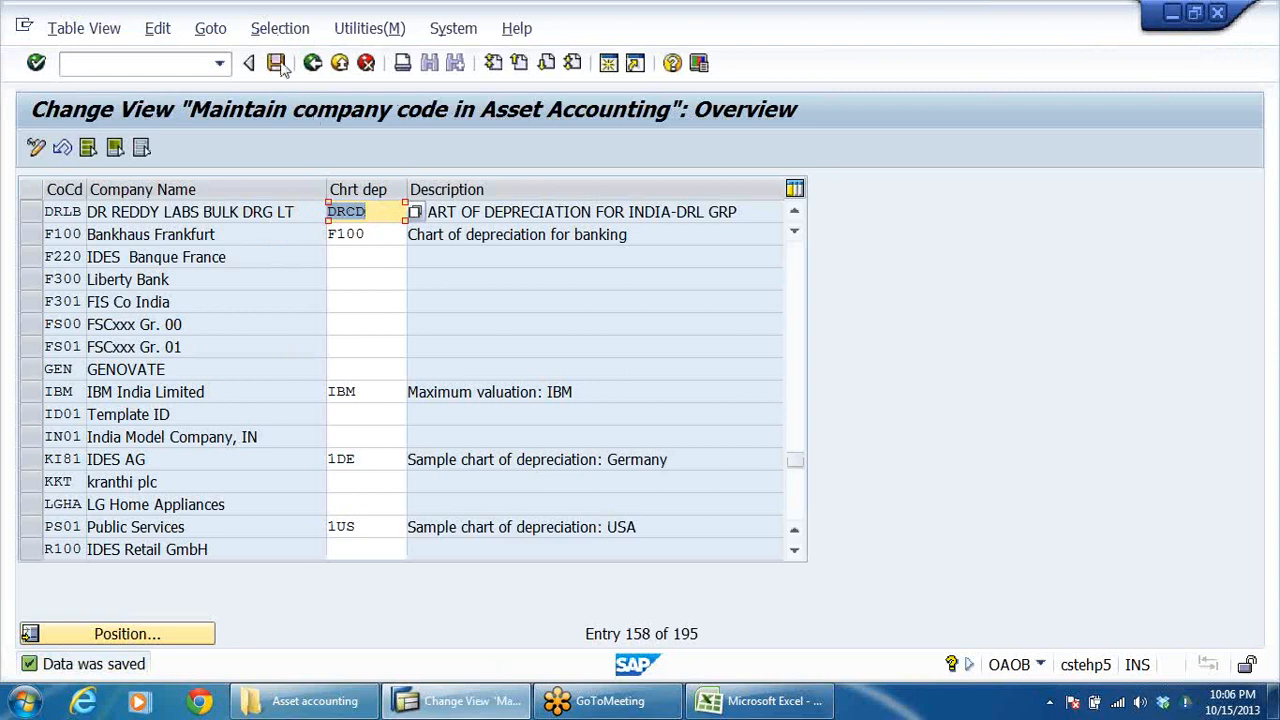
left_click(313, 63)
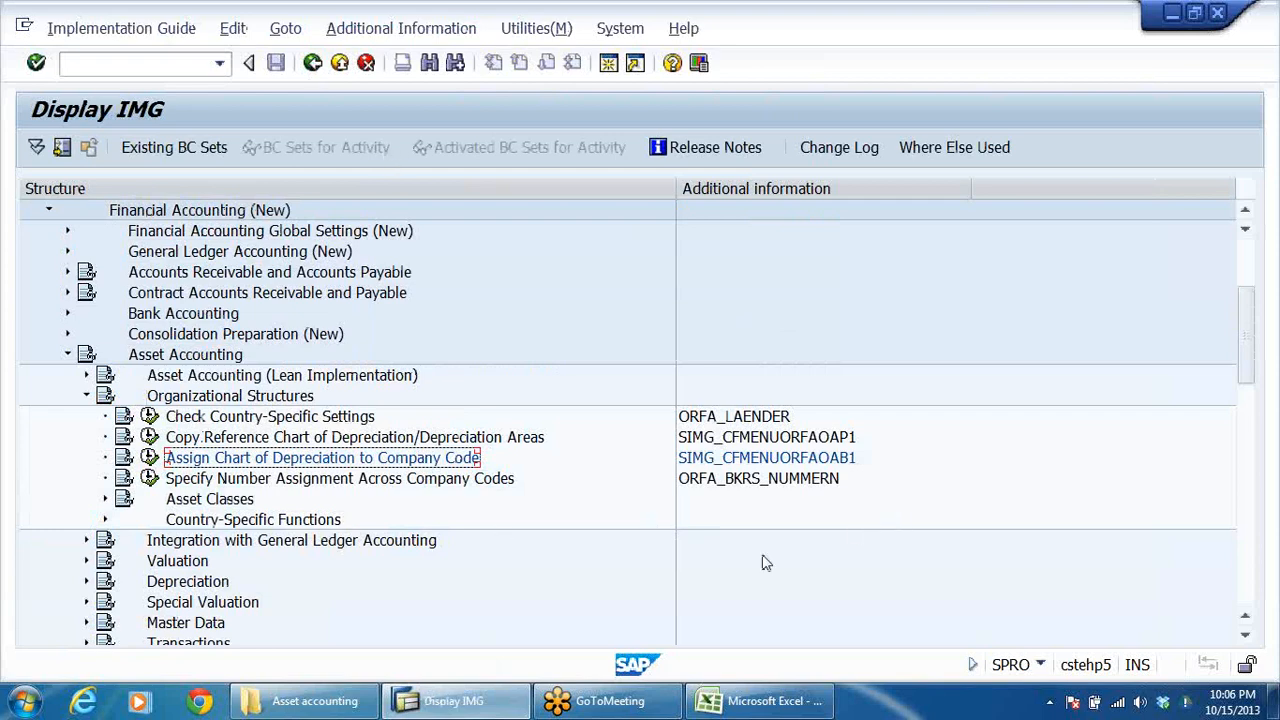
Step: Expand Asset Classes under Organizational Structures and open the Specify Account Determination activity
scroll(766, 560, "down", 2)
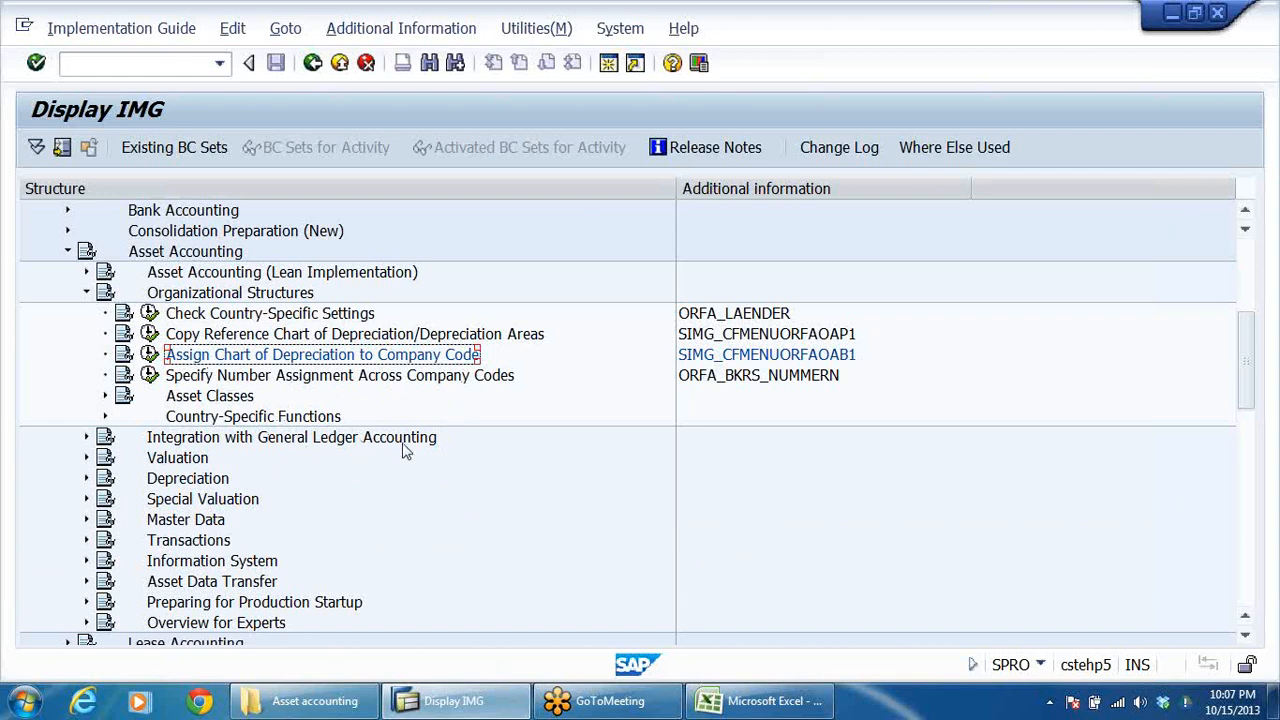
left_click(105, 396)
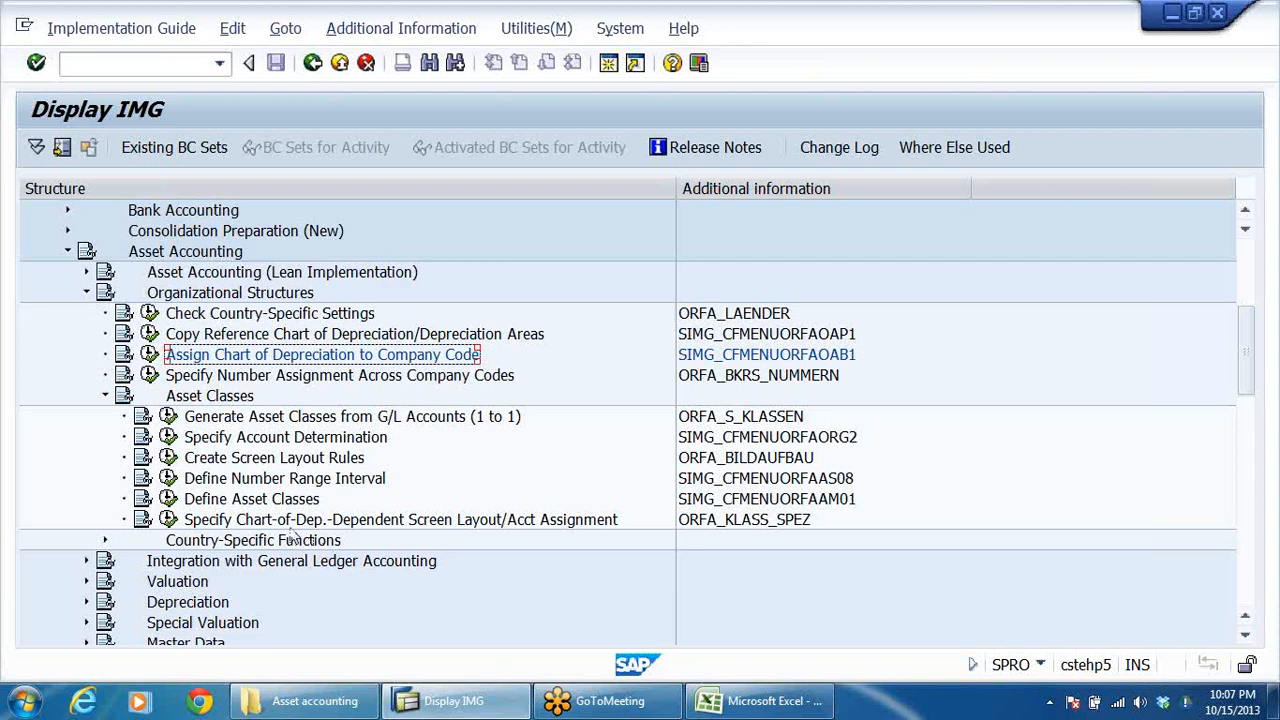
left_click(307, 443)
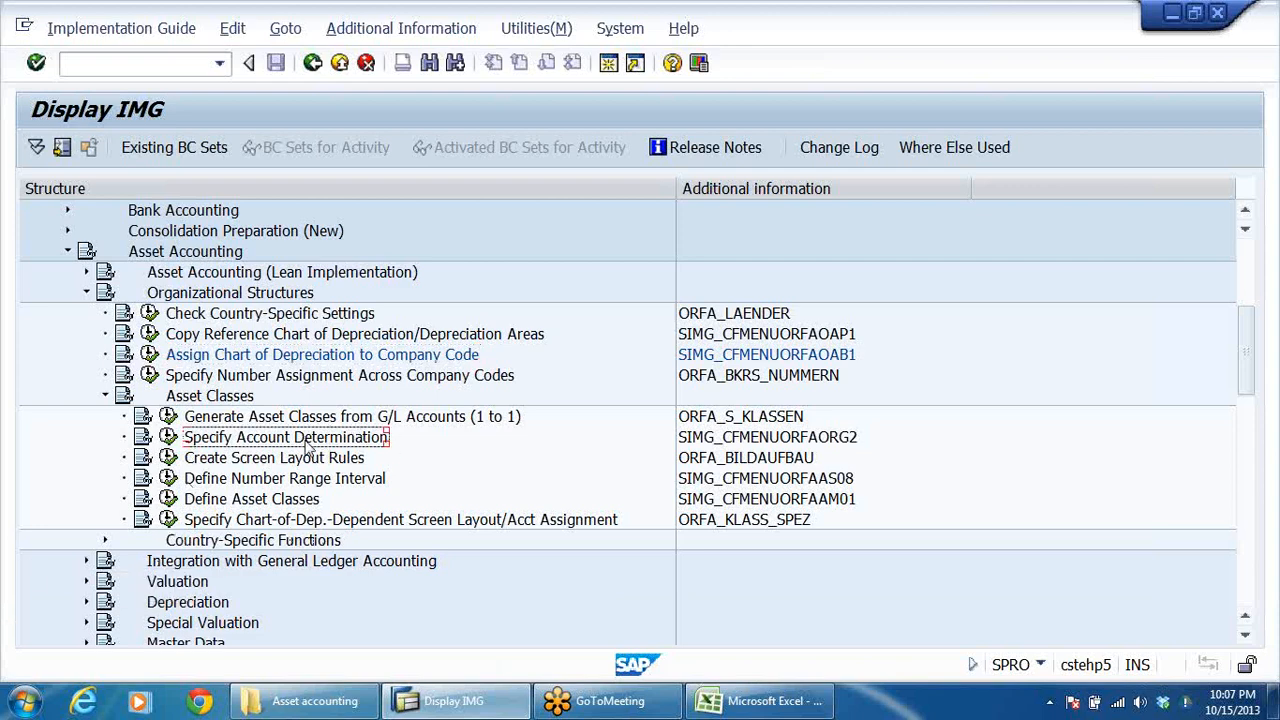
left_click(168, 437)
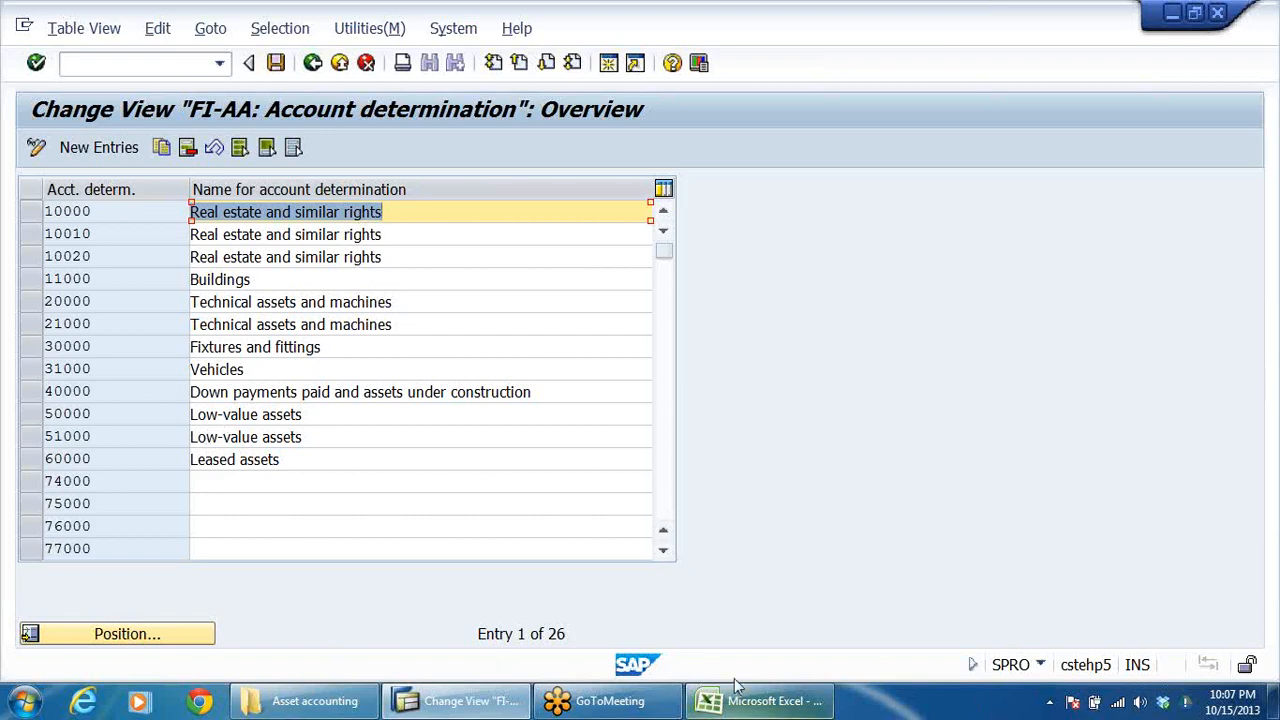
Step: Switch to the Excel asset accounting sheet, review the Account Determination column from land to plant and machinery, and return to SAP
left_click(760, 702)
scroll(594, 540, "up", 10)
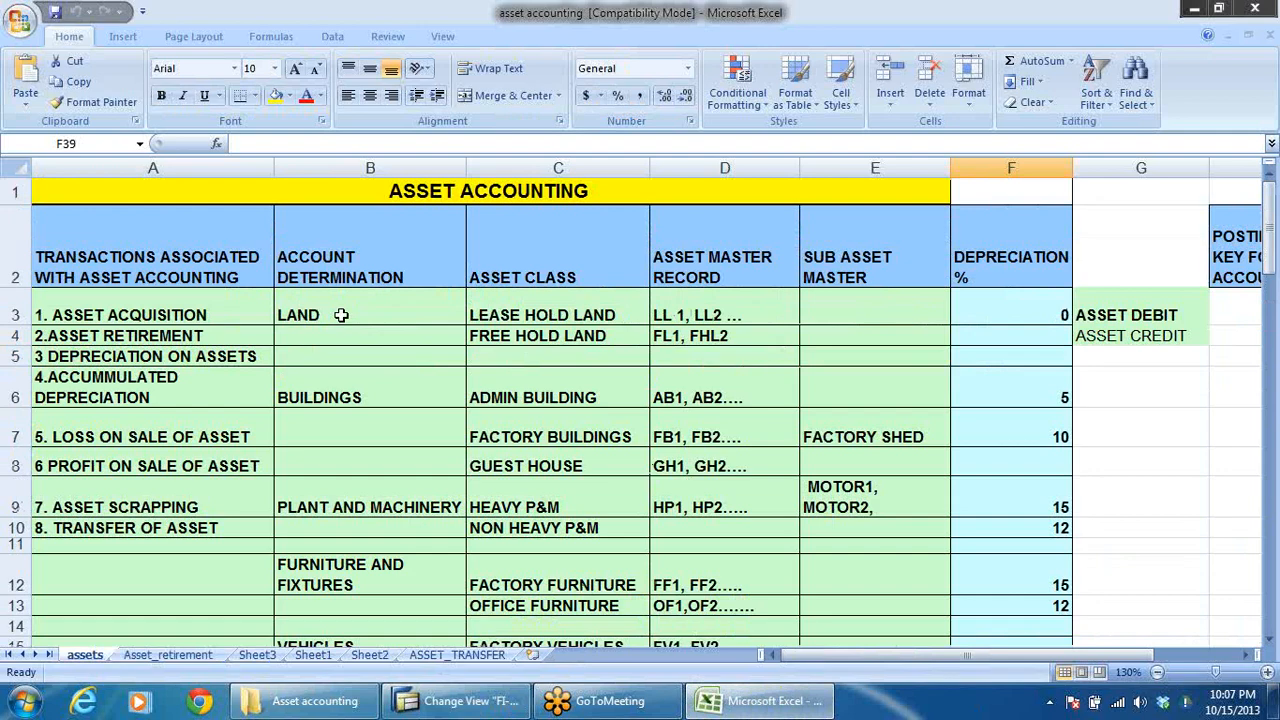
left_click(342, 316)
left_click(366, 494)
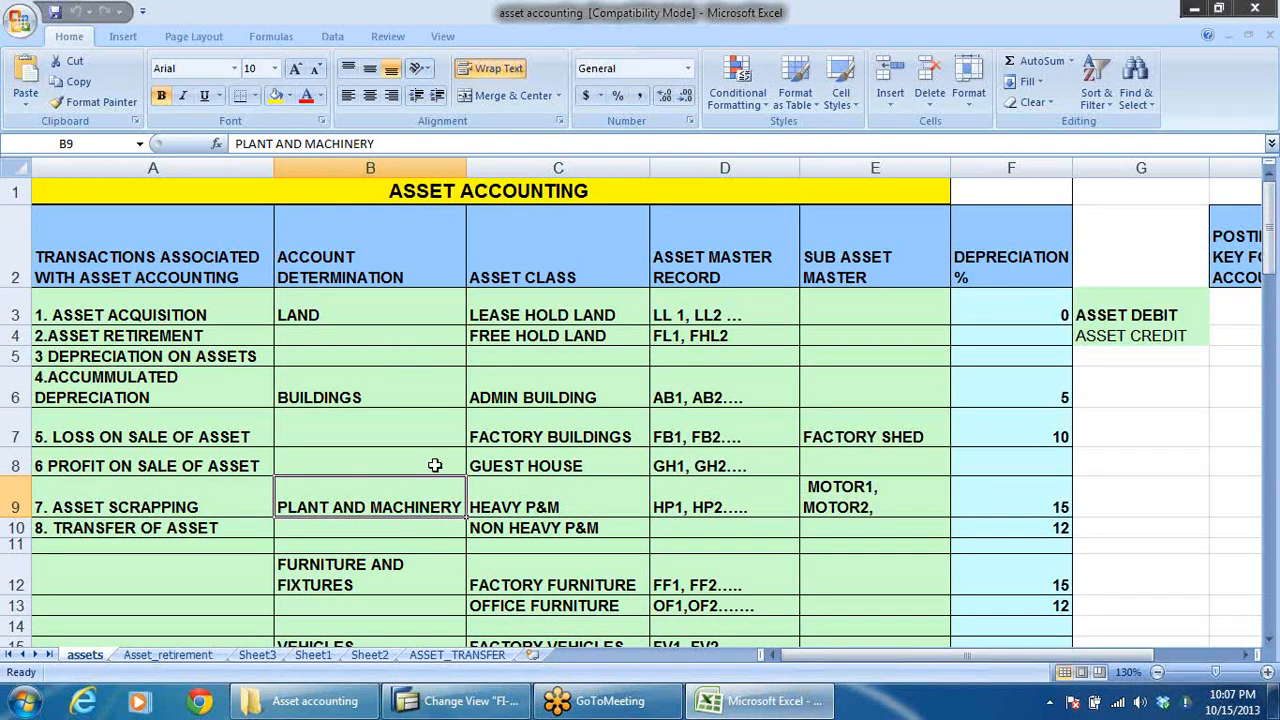
key("alt+Tab")
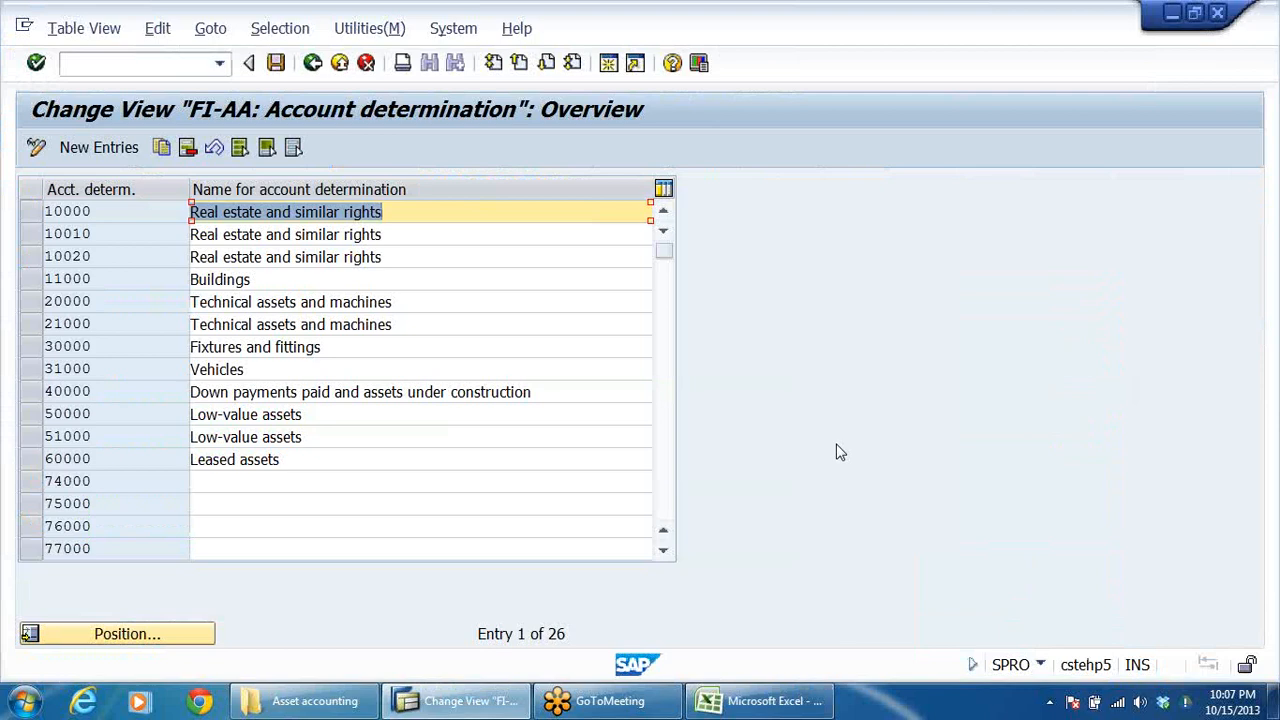
Step: Select the account determinations 10000 Real estate and similar rights, 11000 Buildings, 30000 Fixtures and fittings and 31000 Vehicles
left_click(88, 256)
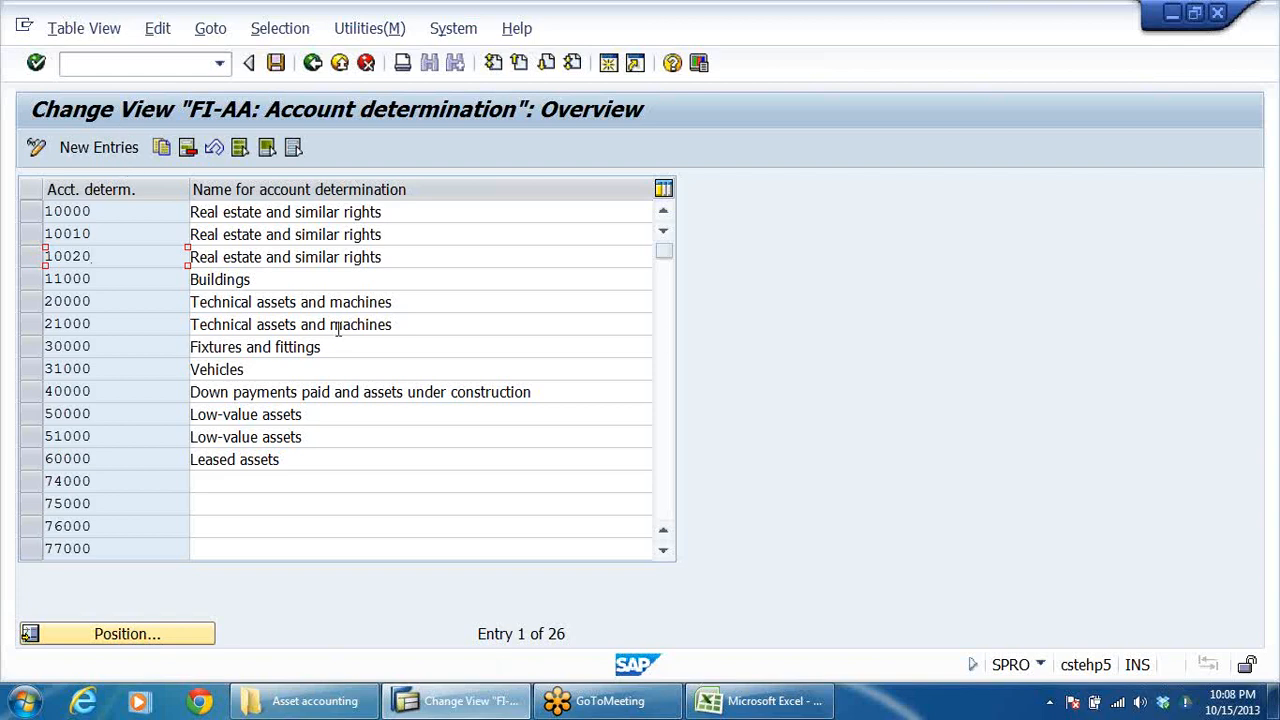
left_click(119, 212)
left_click(31, 212)
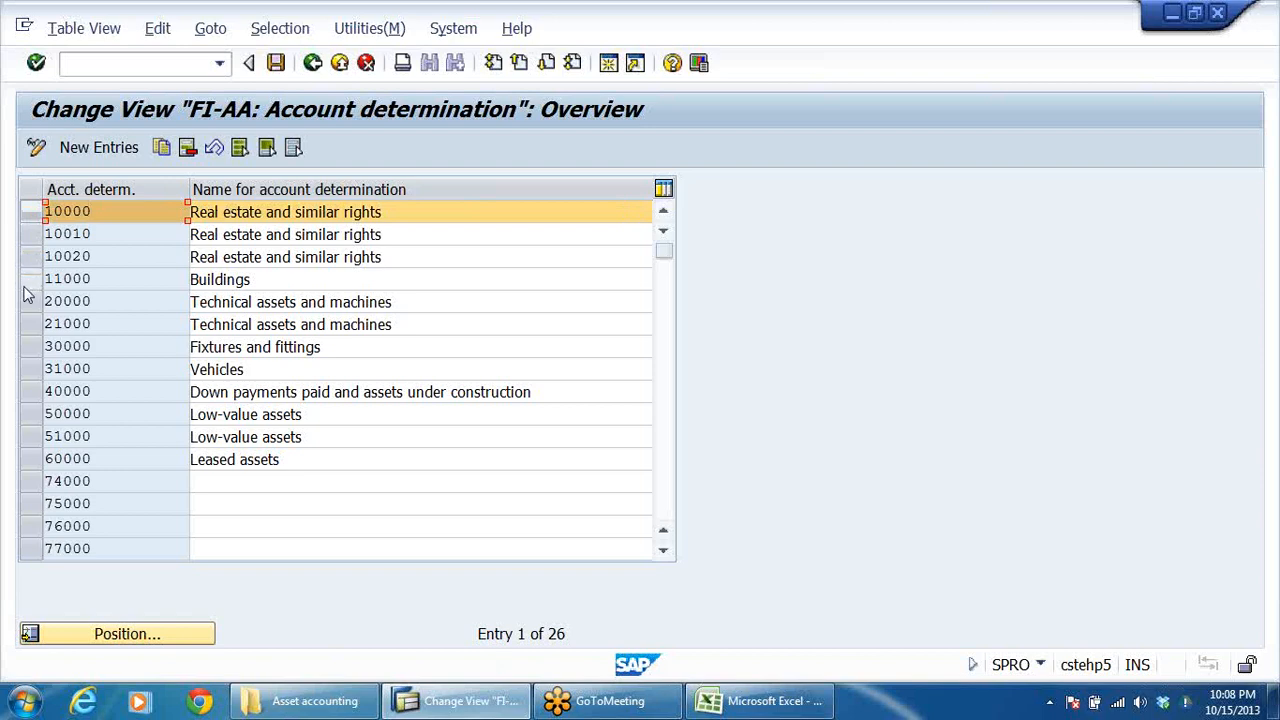
left_click(31, 283)
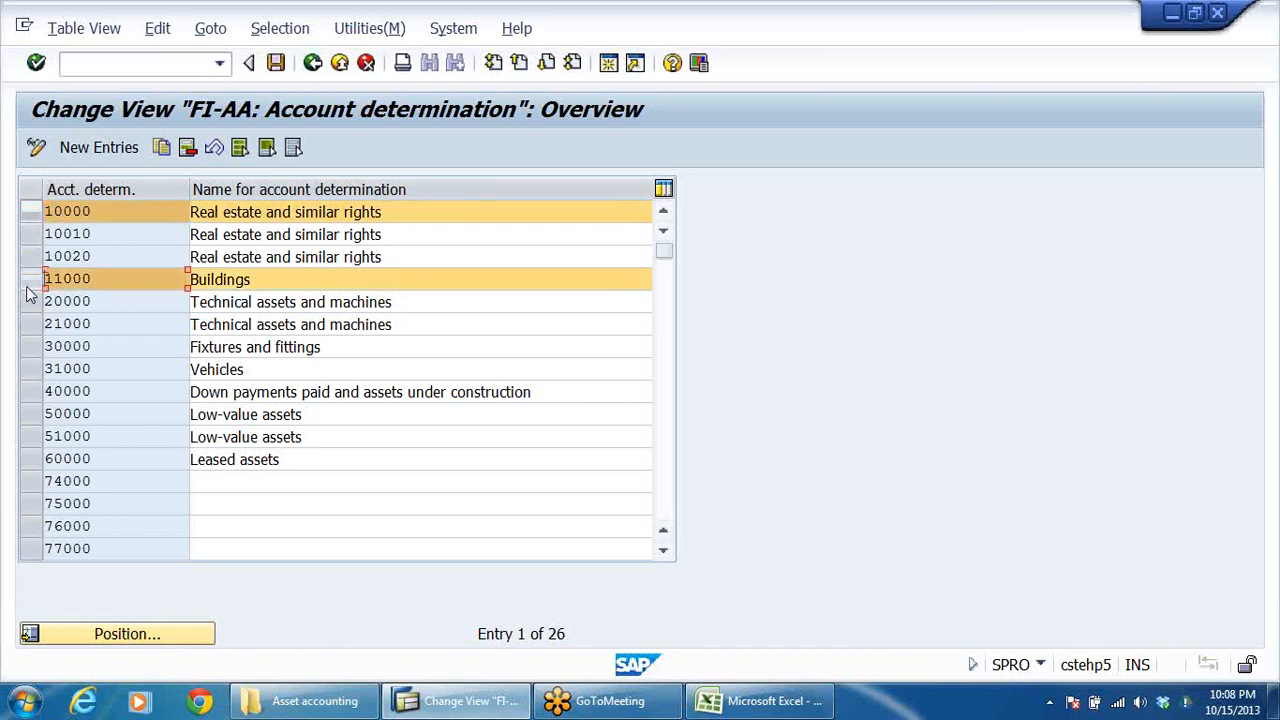
left_click(30, 346)
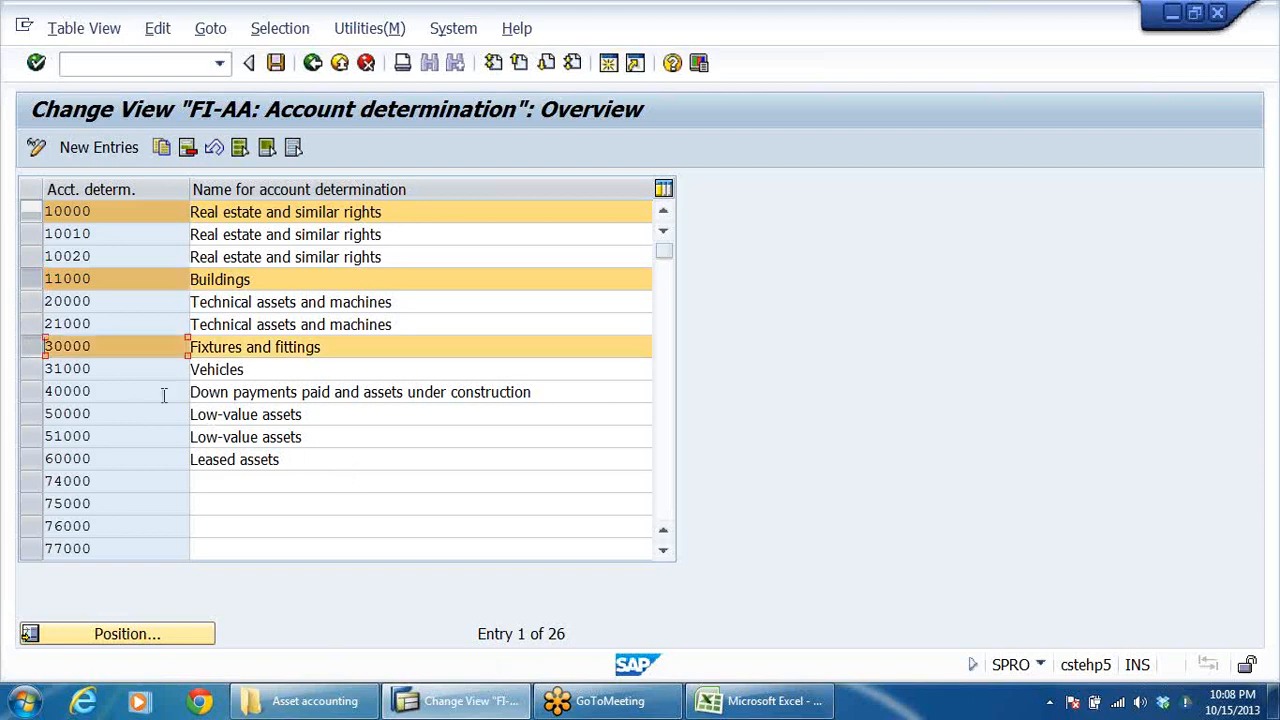
left_click(30, 369)
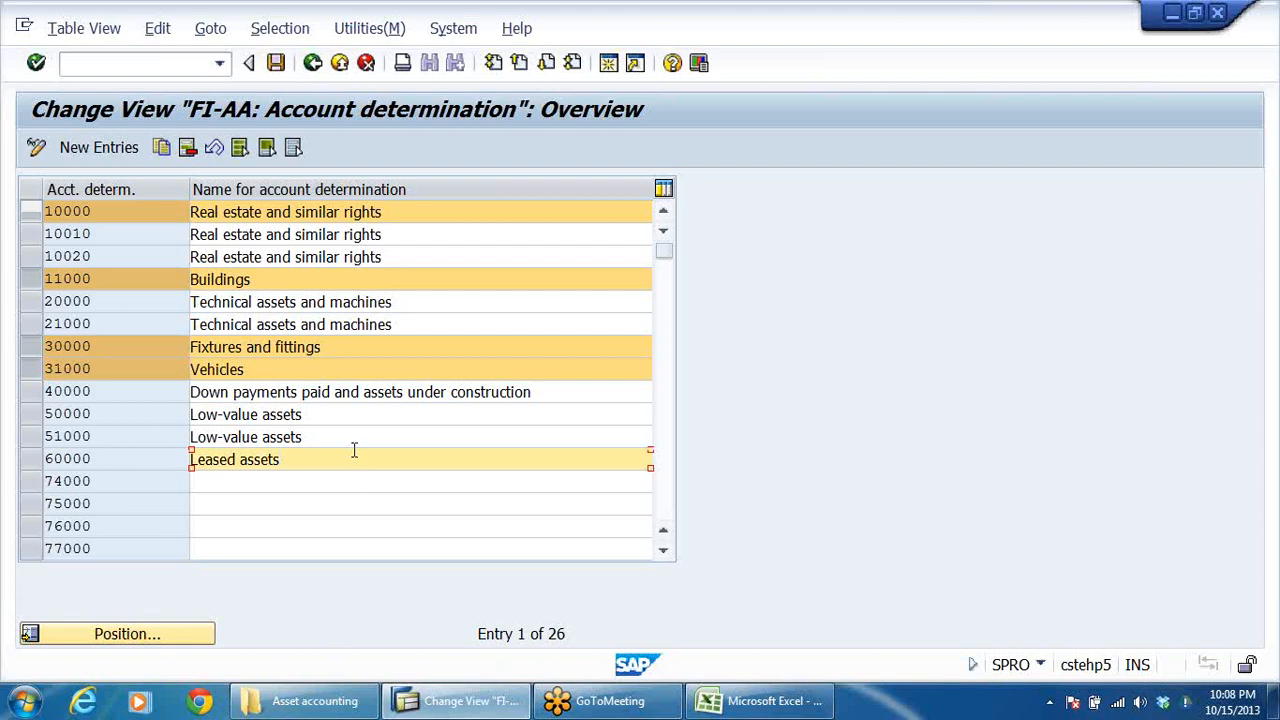
Step: Examine the rest of the account determination list for further entries matching the planned asset categories
scroll(356, 455, "down", 1)
scroll(391, 436, "down", 2)
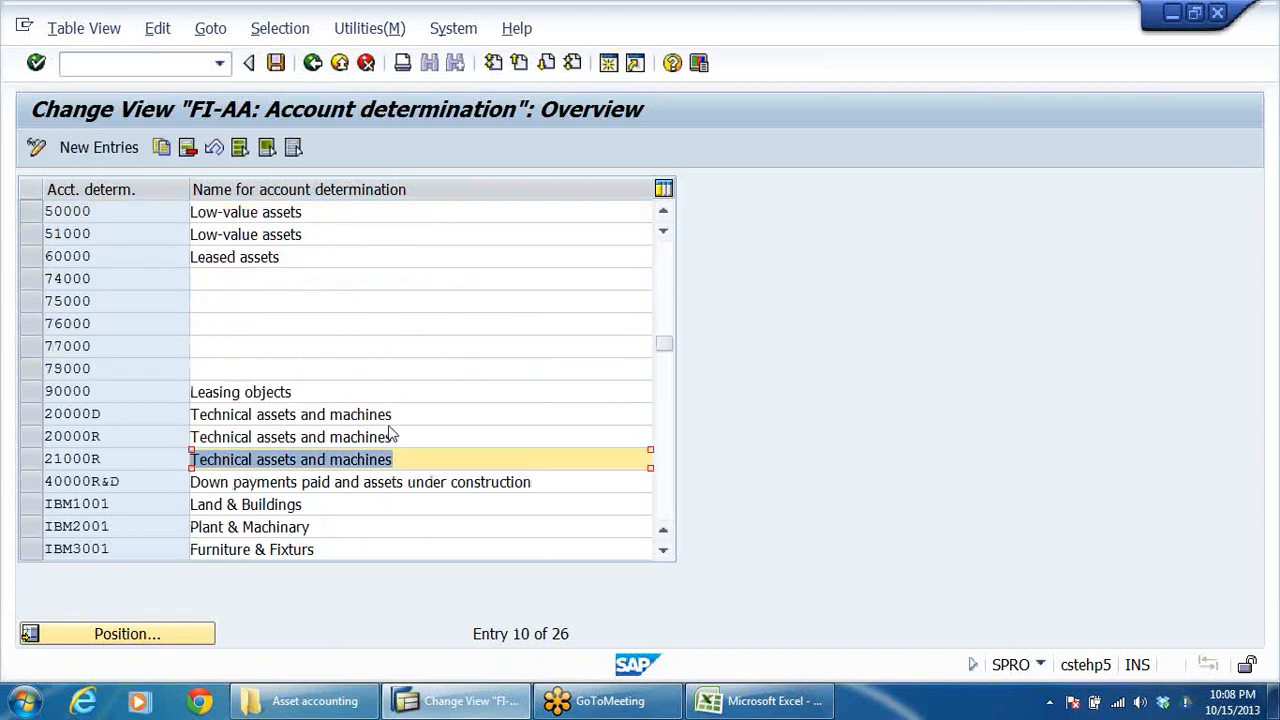
scroll(391, 436, "up", 3)
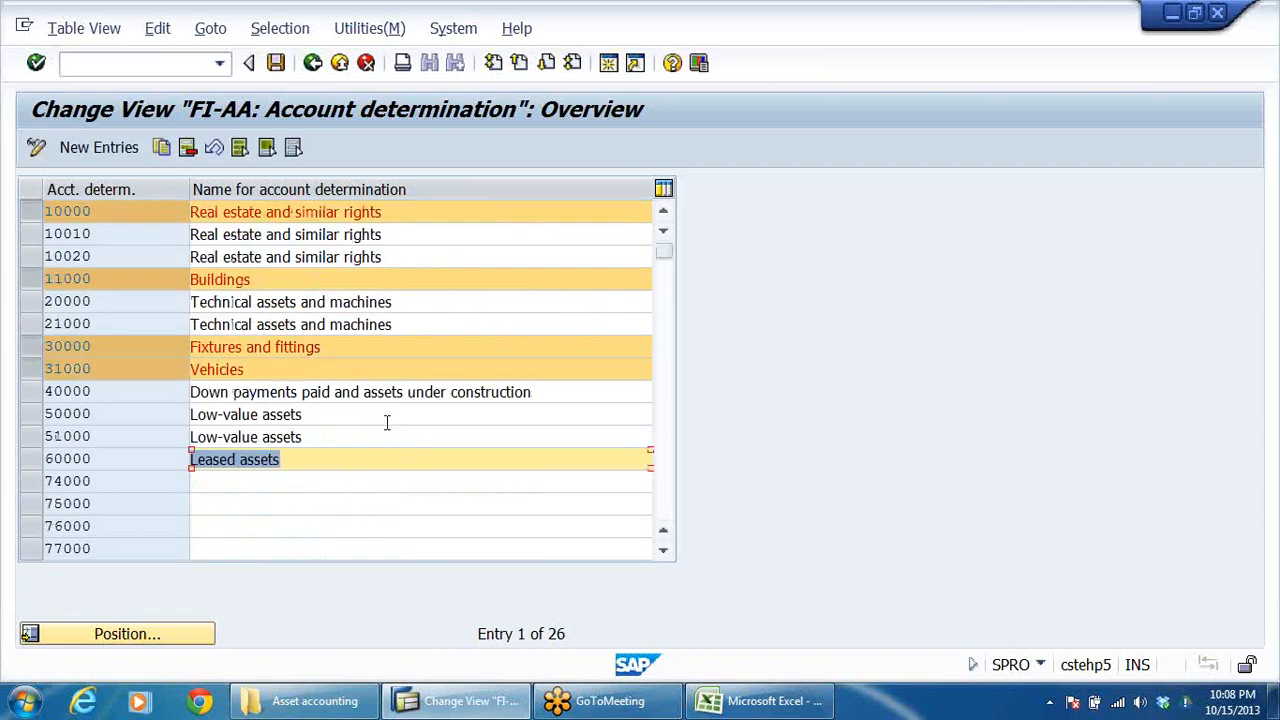
left_click(329, 421)
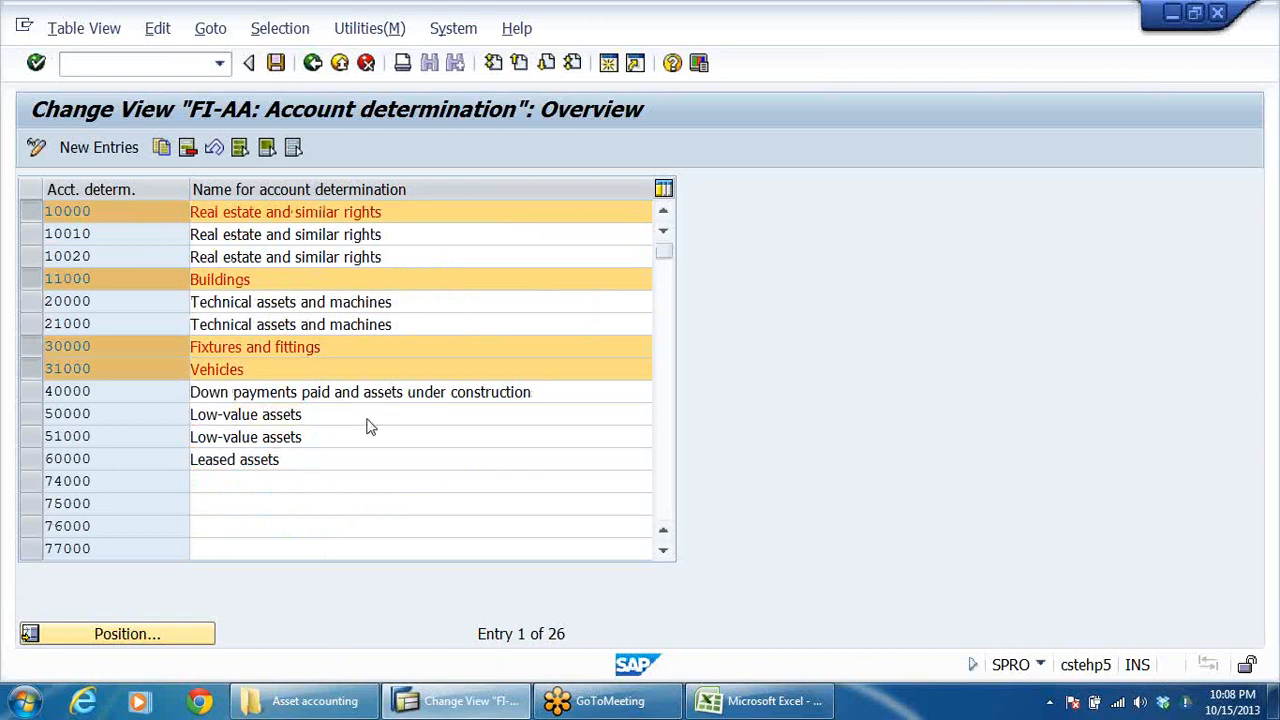
scroll(368, 420, "down", 2)
scroll(371, 420, "down", 2)
left_click(374, 414)
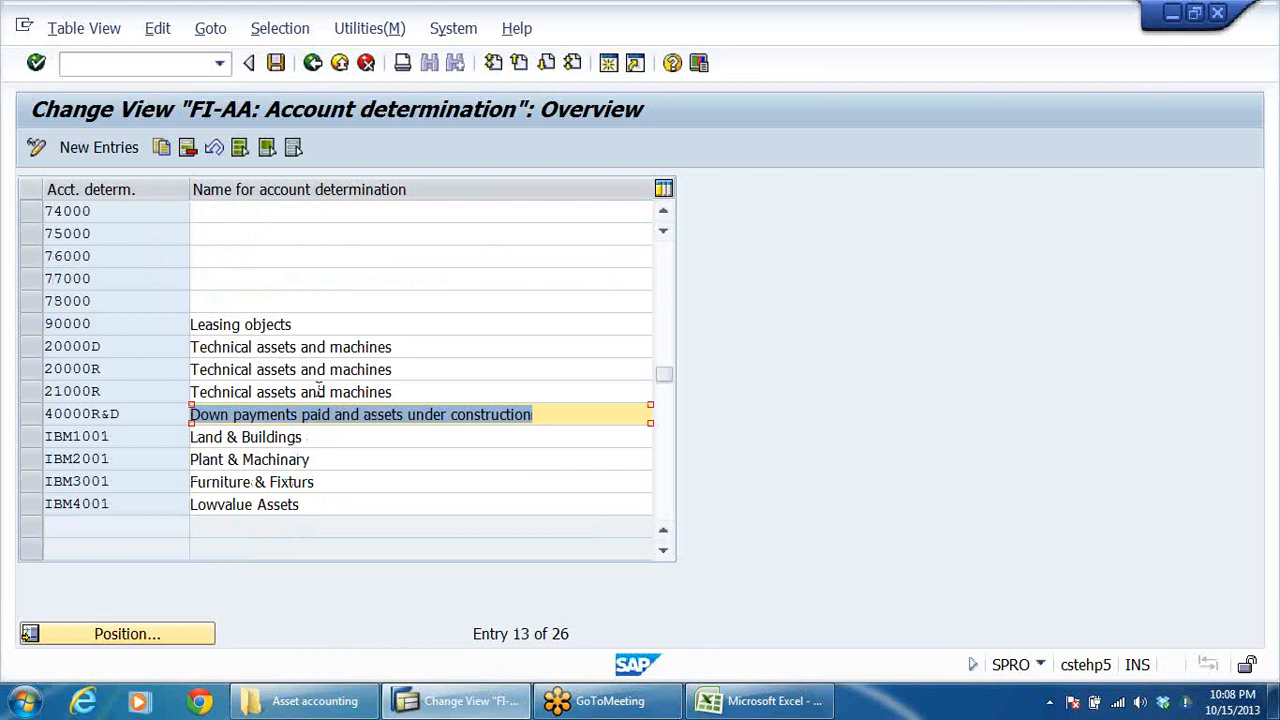
left_click(294, 325)
scroll(341, 317, "up", 1)
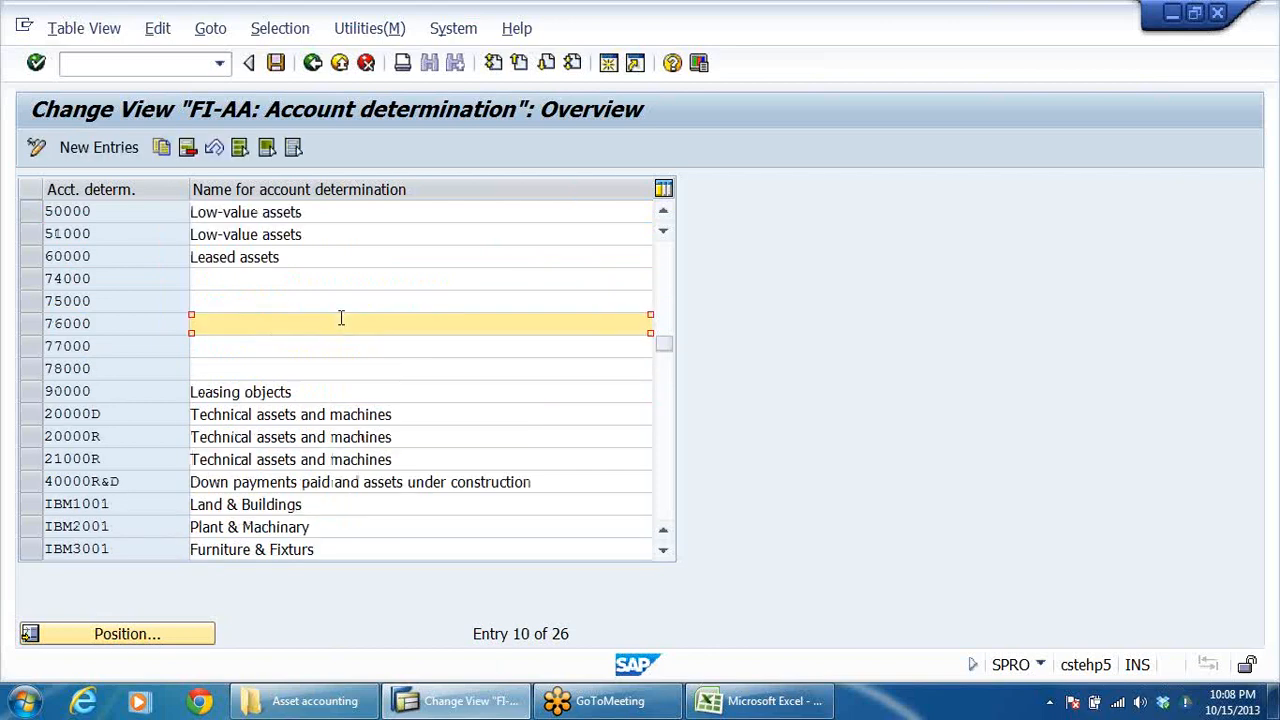
scroll(341, 320, "up", 3)
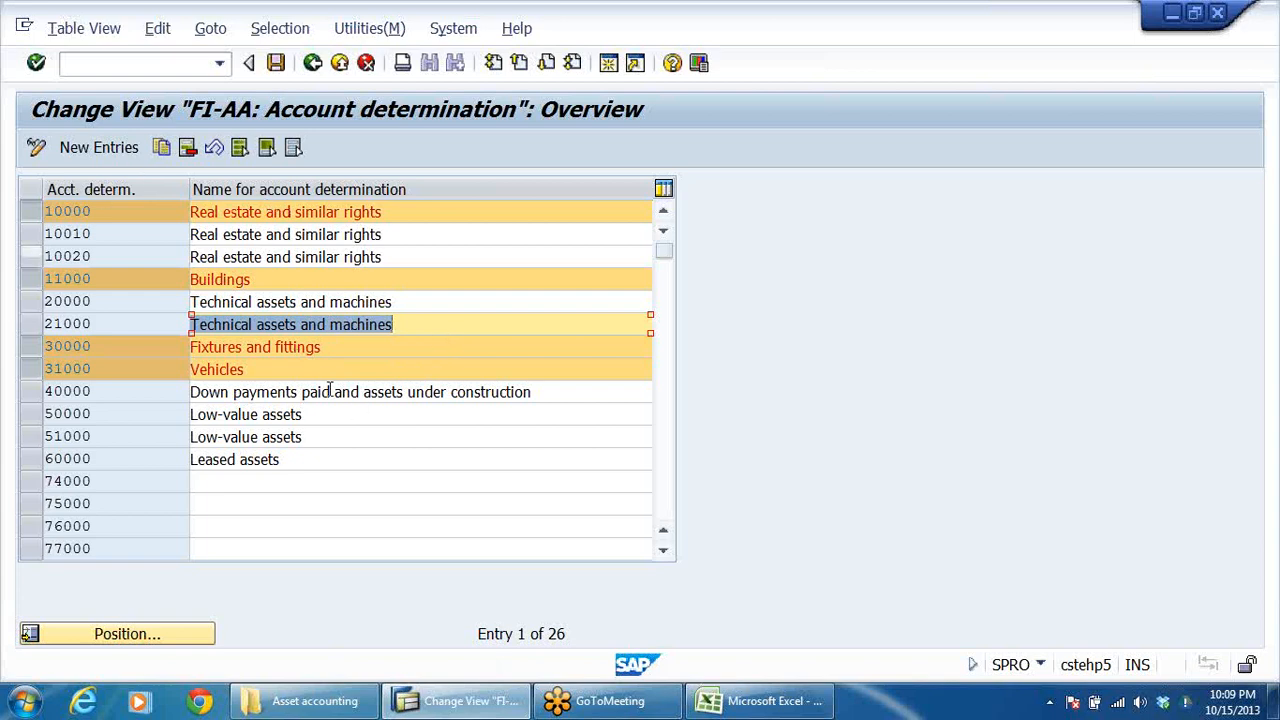
Step: Deselect account determinations 30000 Fixtures and fittings and 31000 Vehicles, and reselect 30000
left_click(34, 347)
left_click(36, 372)
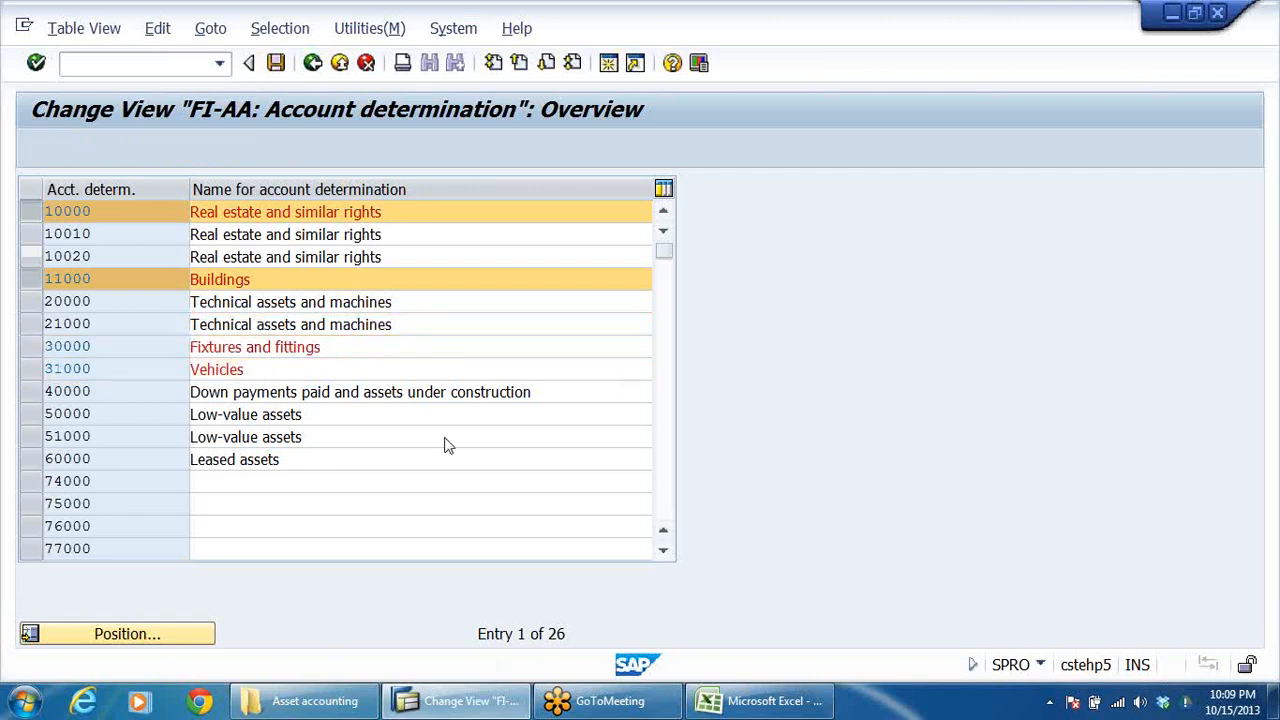
scroll(447, 436, "down", 1)
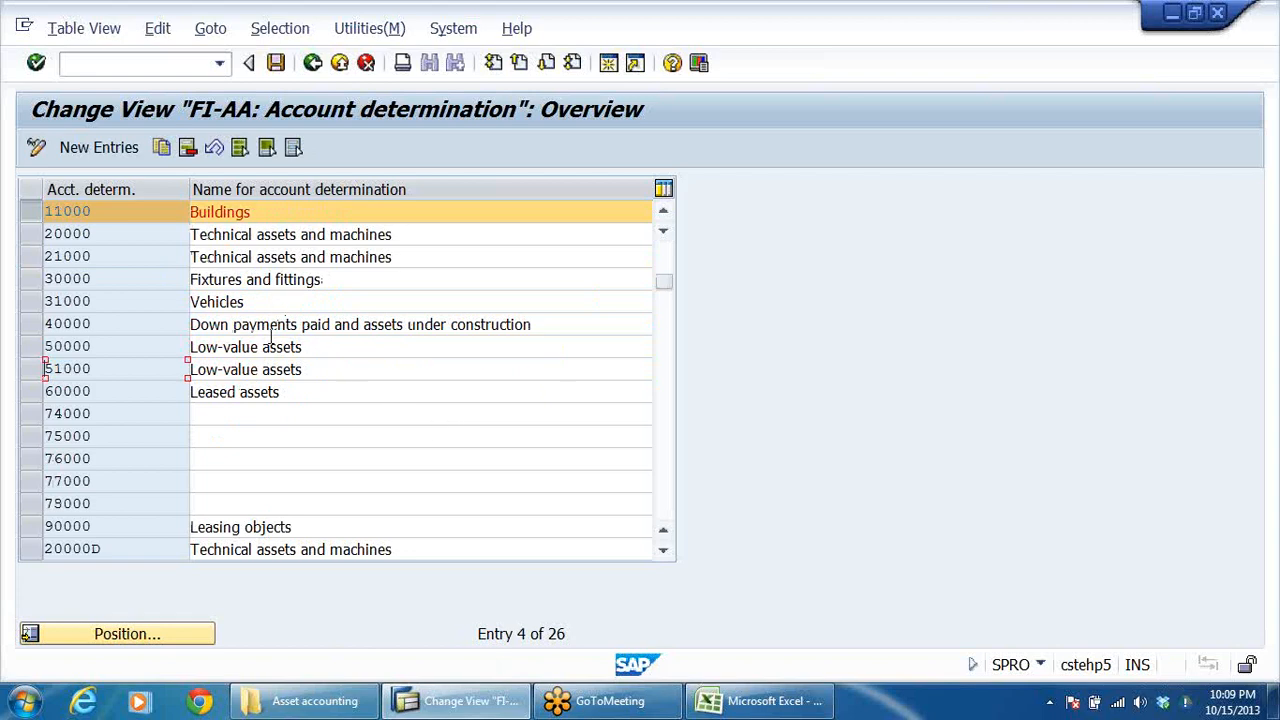
scroll(336, 455, "down", 1)
scroll(336, 455, "down", 2)
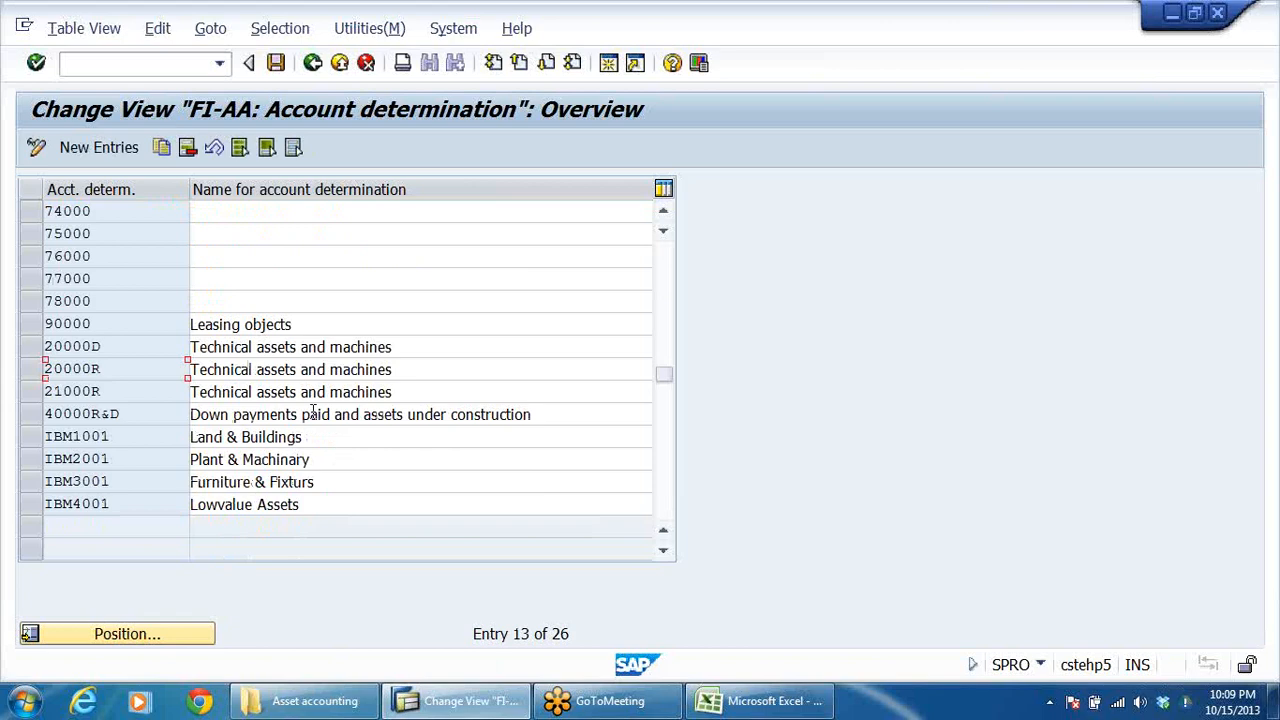
scroll(336, 356, "up", 2)
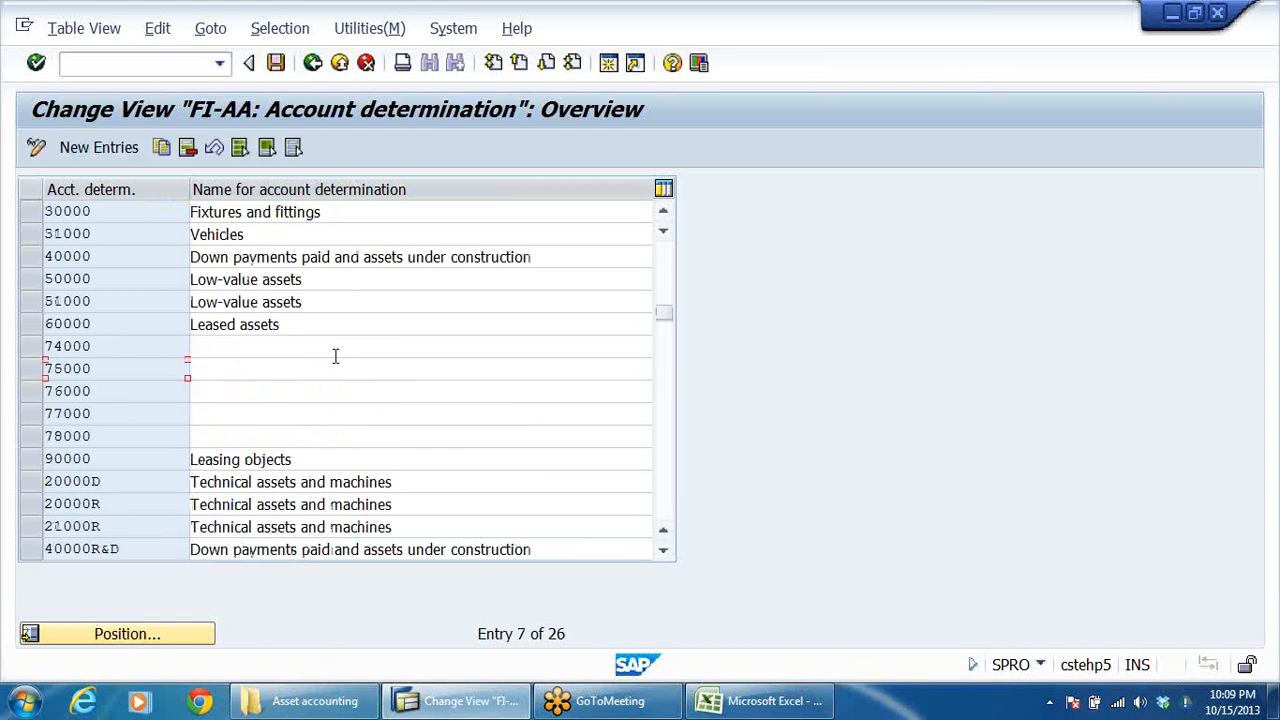
left_click(107, 255)
left_click(130, 235)
scroll(130, 235, "up", 1)
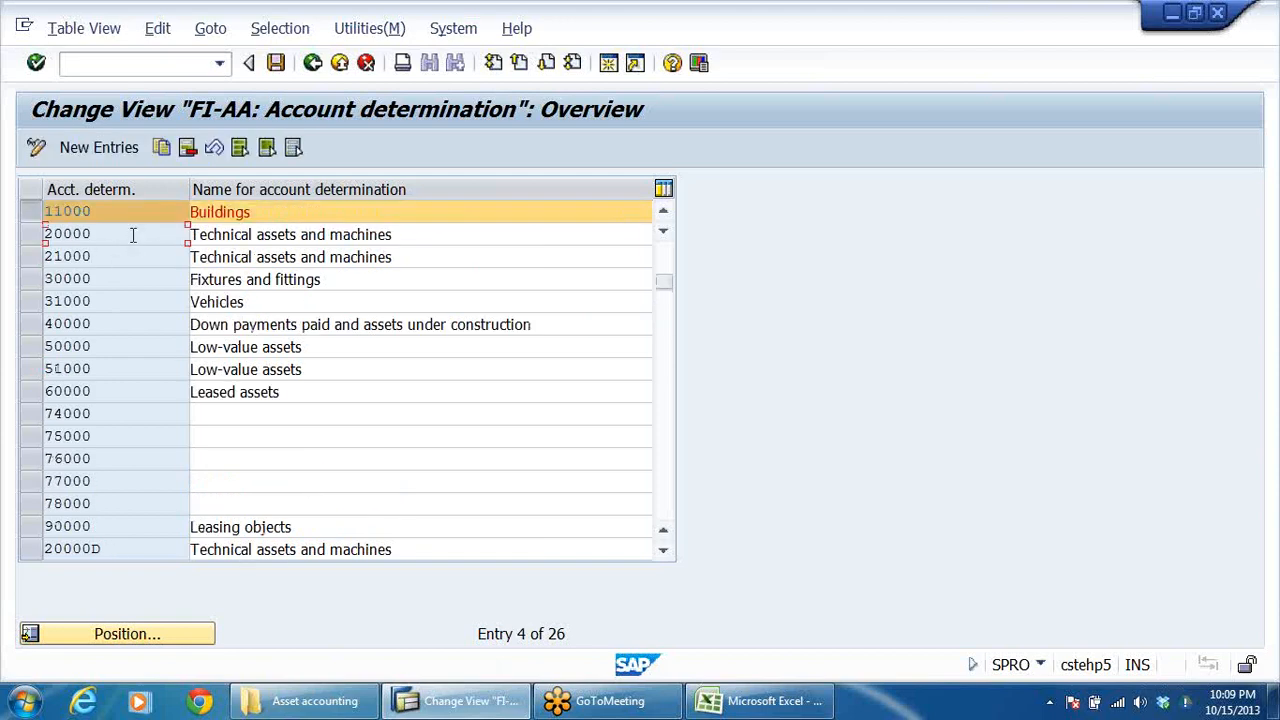
left_click(31, 283)
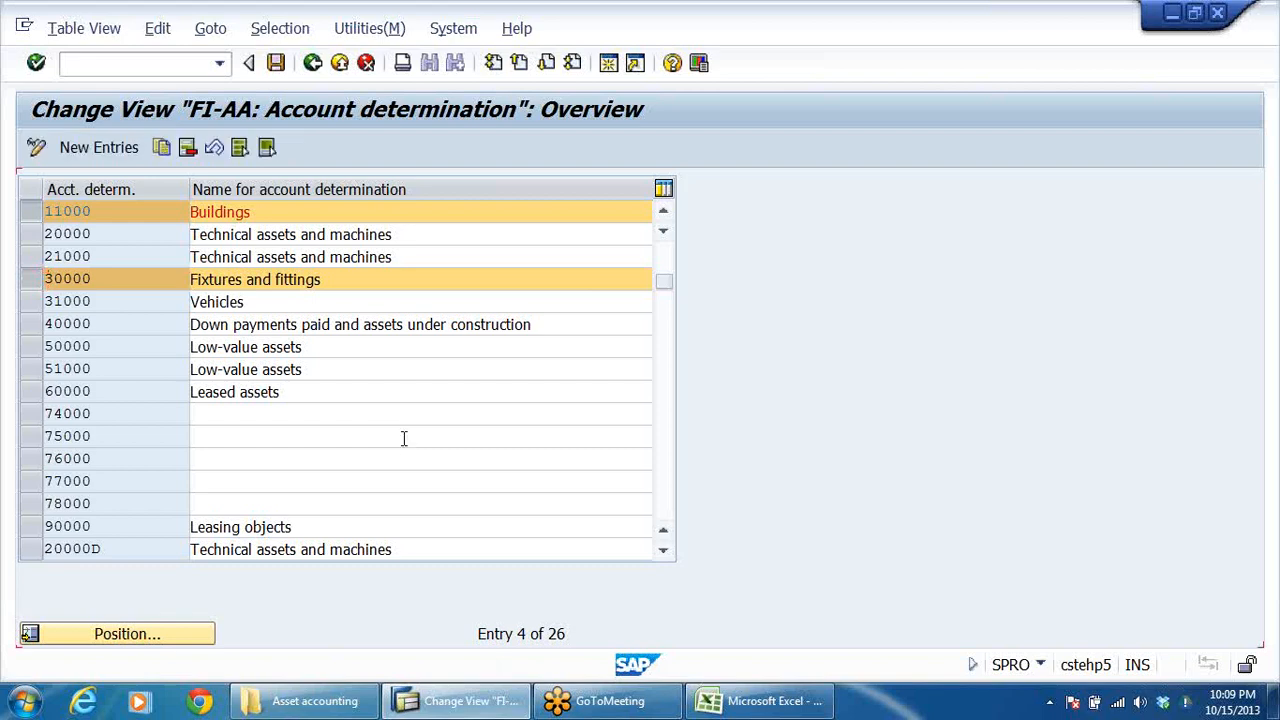
Step: Examine the account determination list for vehicle and machinery entries, including the IBM2001 Plant & Machinary entry
scroll(400, 437, "up", 1)
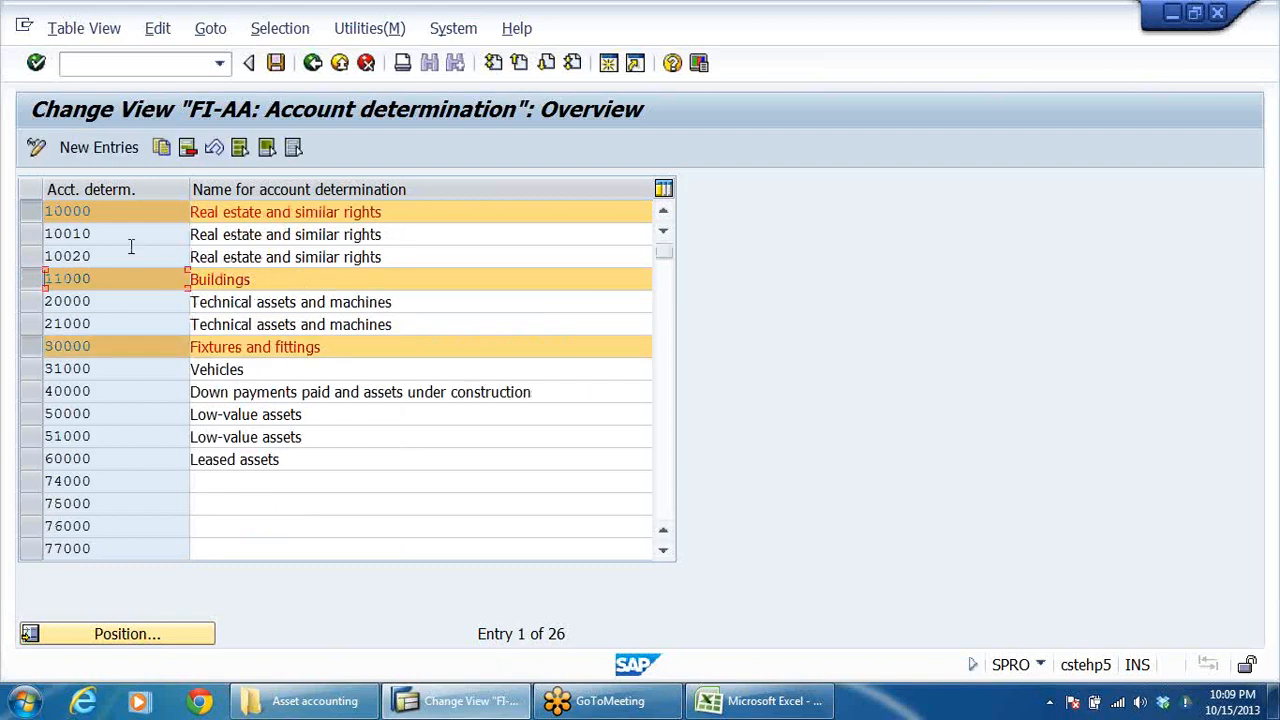
left_click(263, 369)
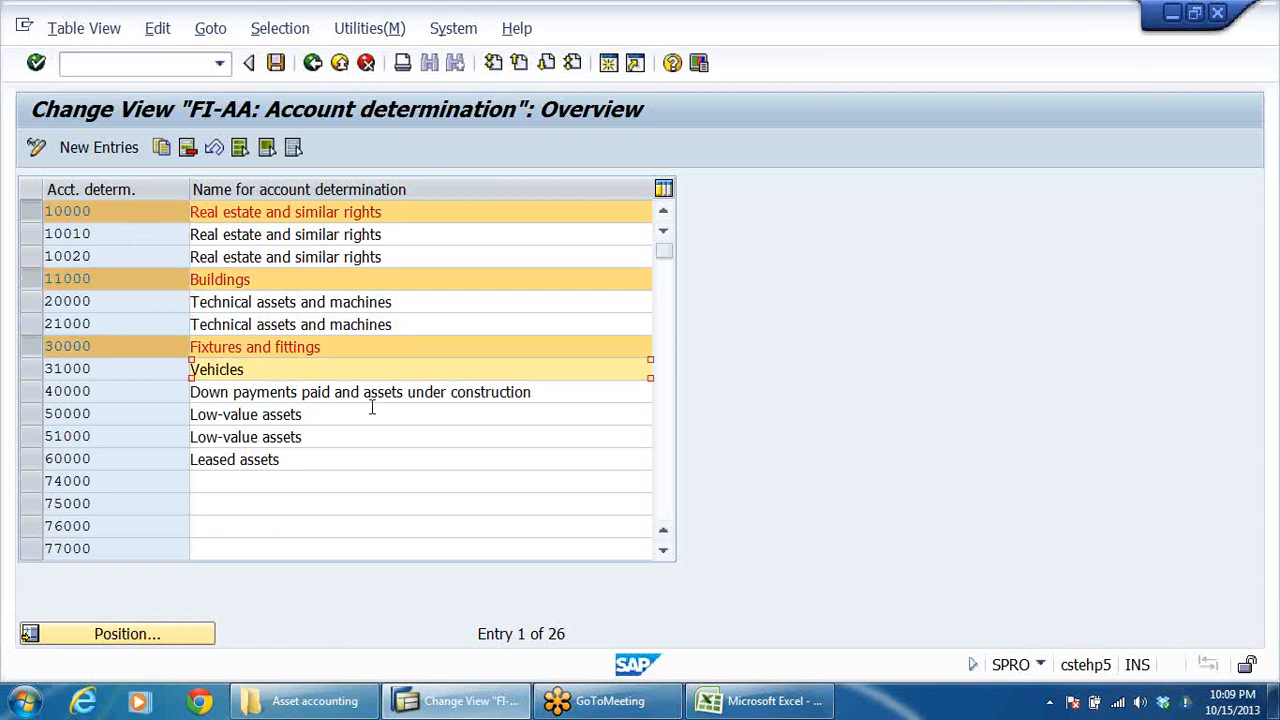
scroll(371, 407, "down", 2)
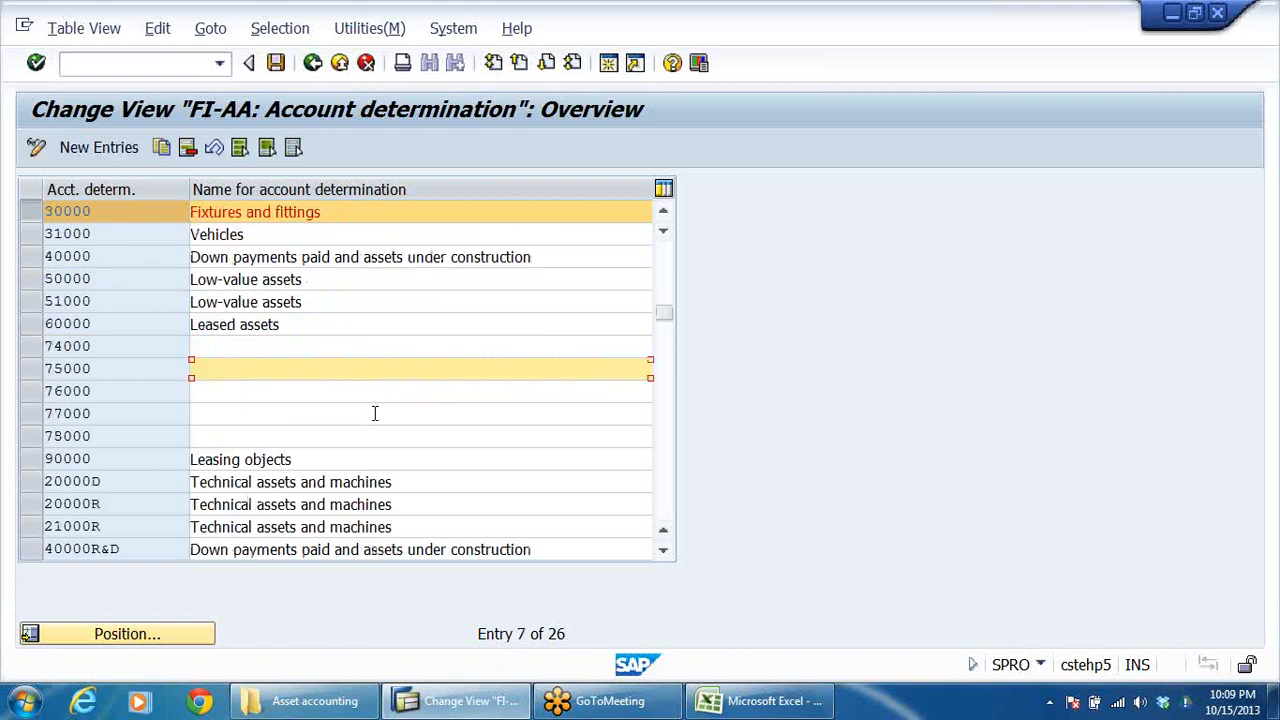
scroll(375, 413, "down", 1)
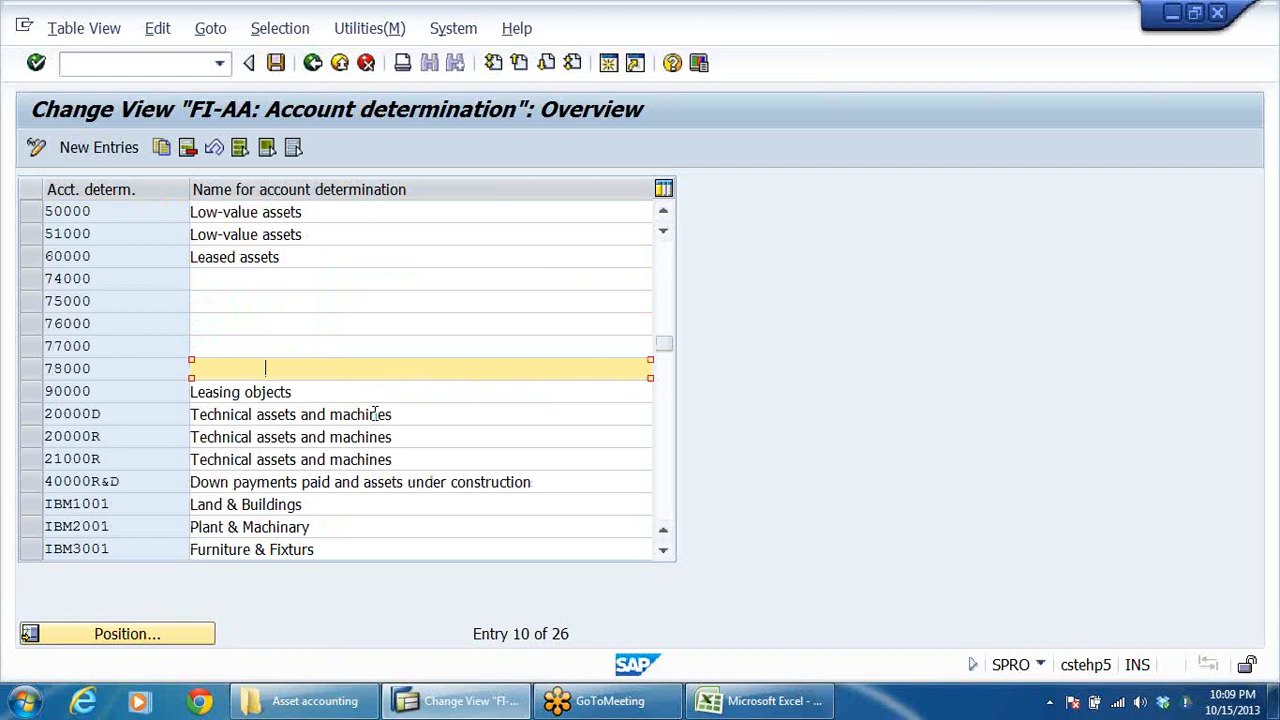
scroll(376, 420, "down", 1)
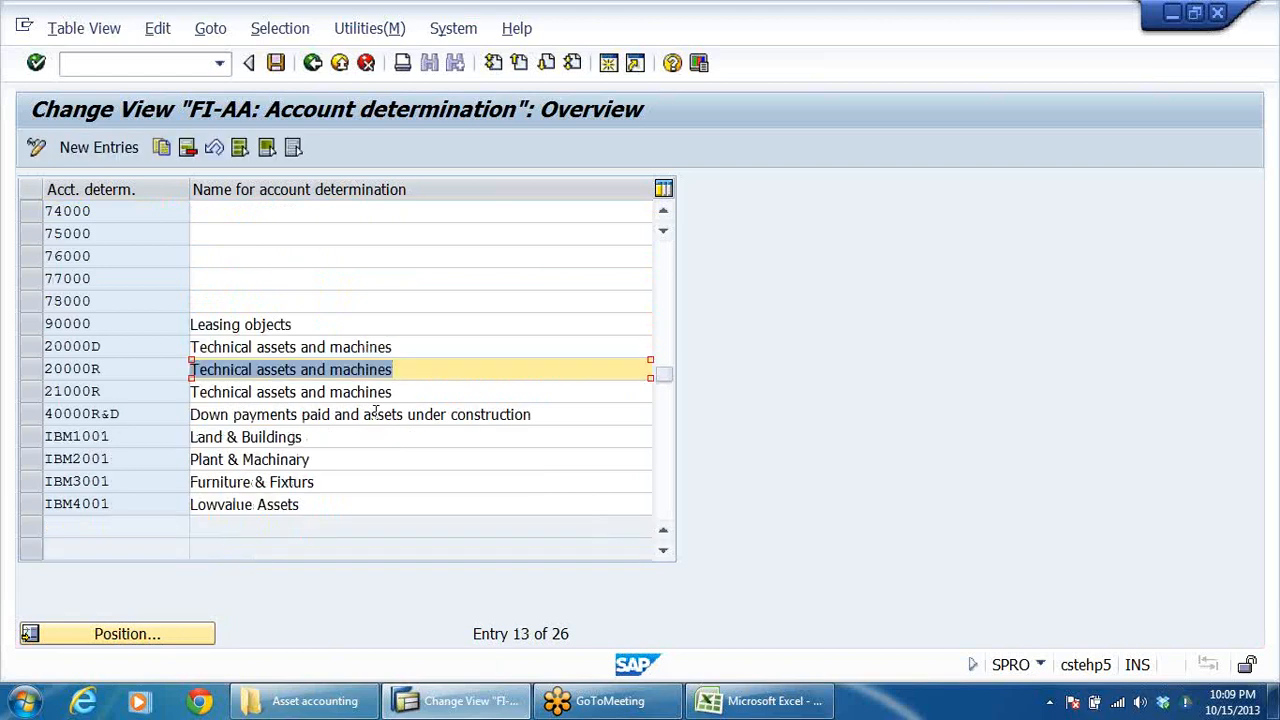
left_click(142, 459)
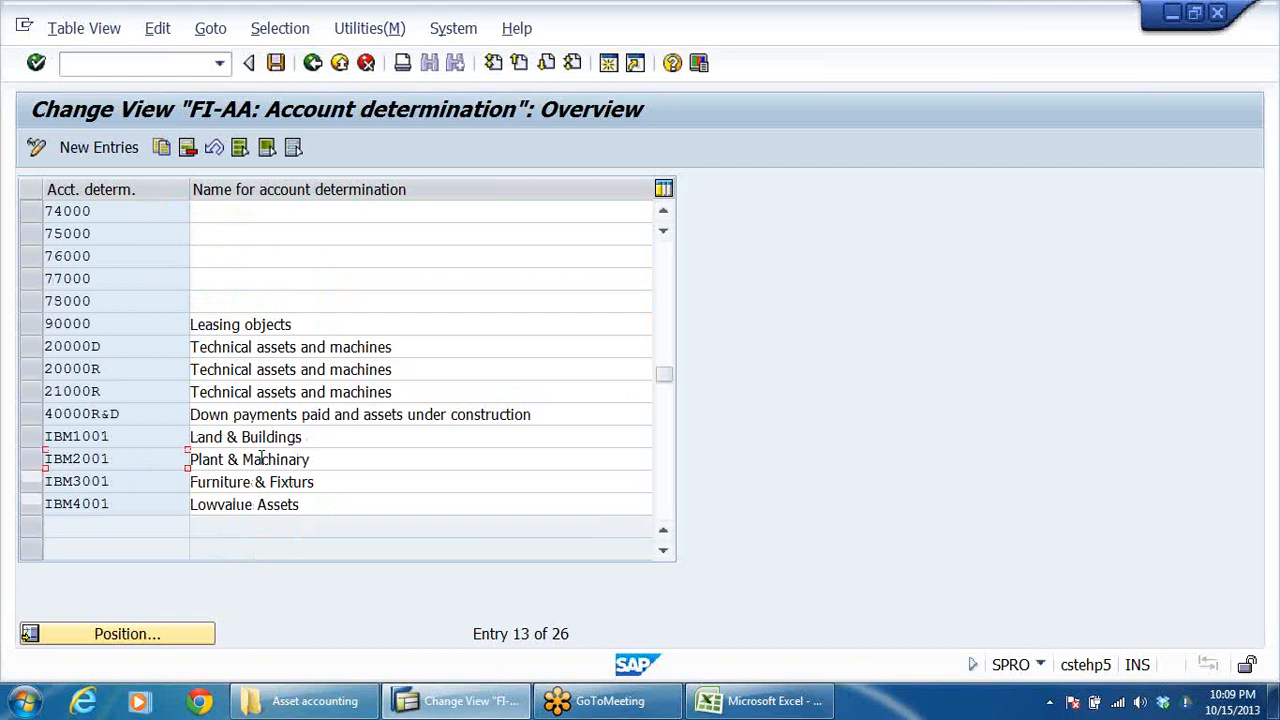
double_click(161, 460)
left_click_drag(348, 458, 189, 468)
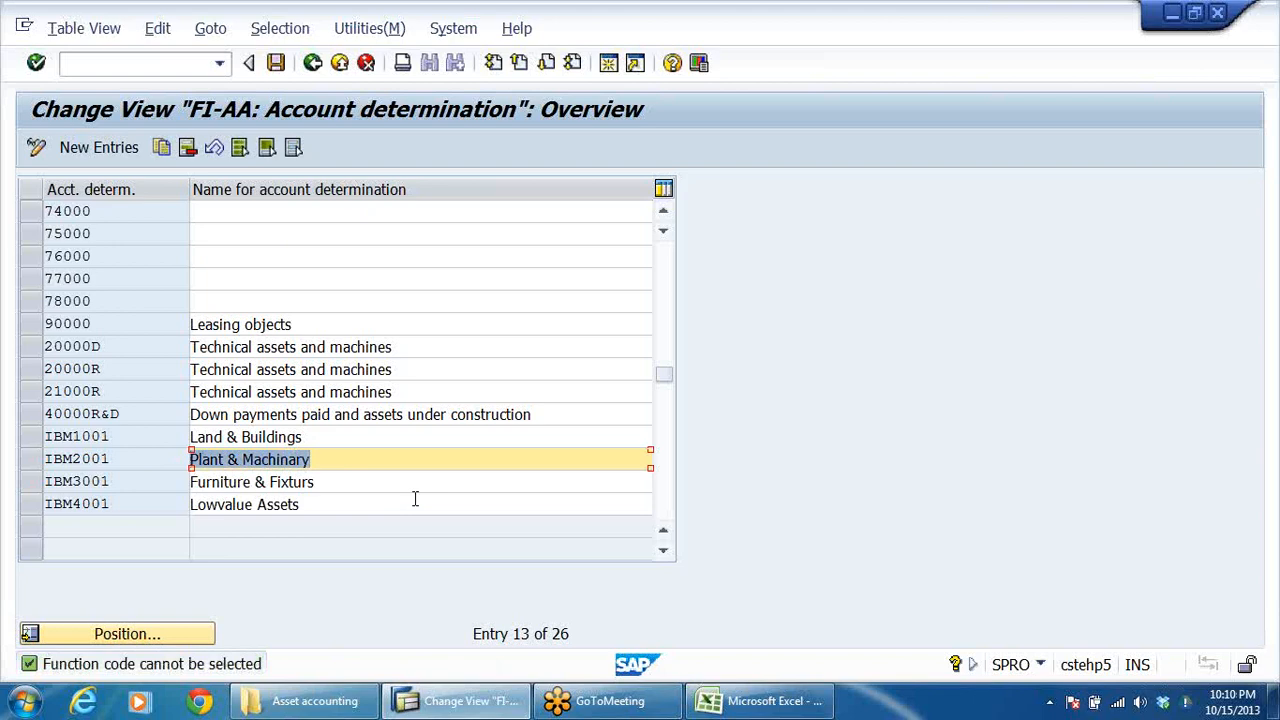
scroll(410, 488, "up", 2)
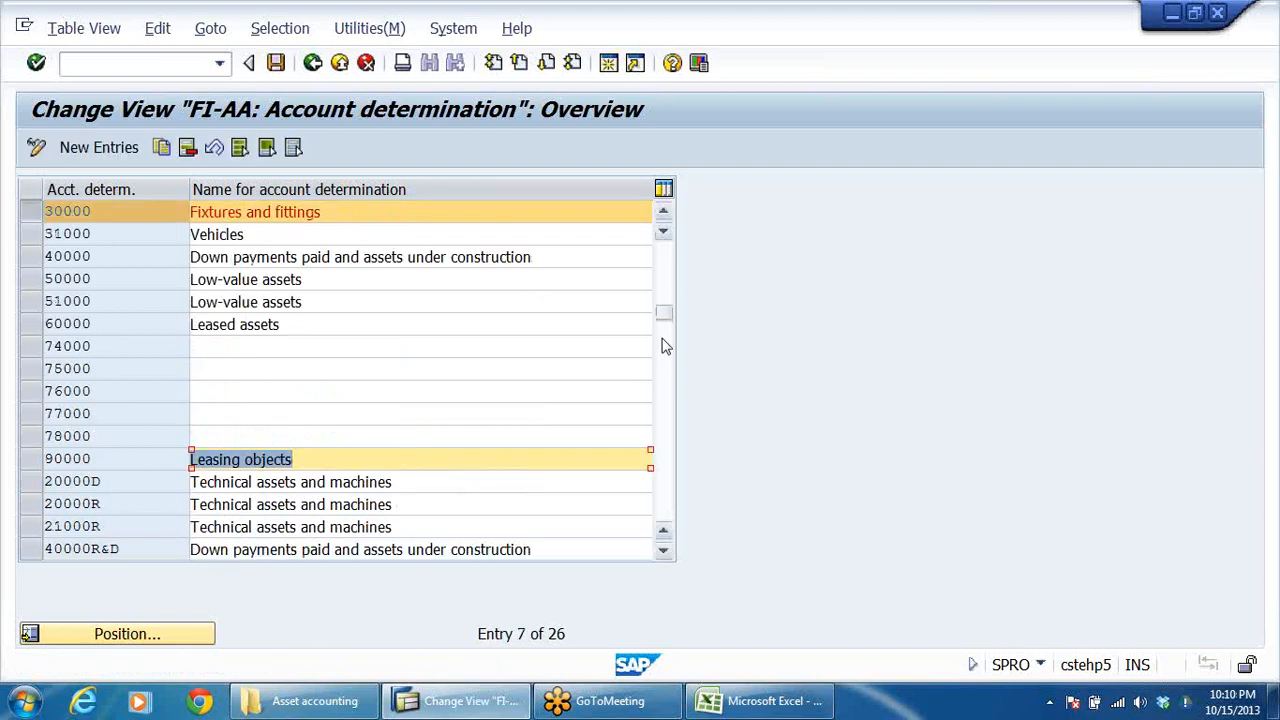
left_click_drag(669, 311, 668, 245)
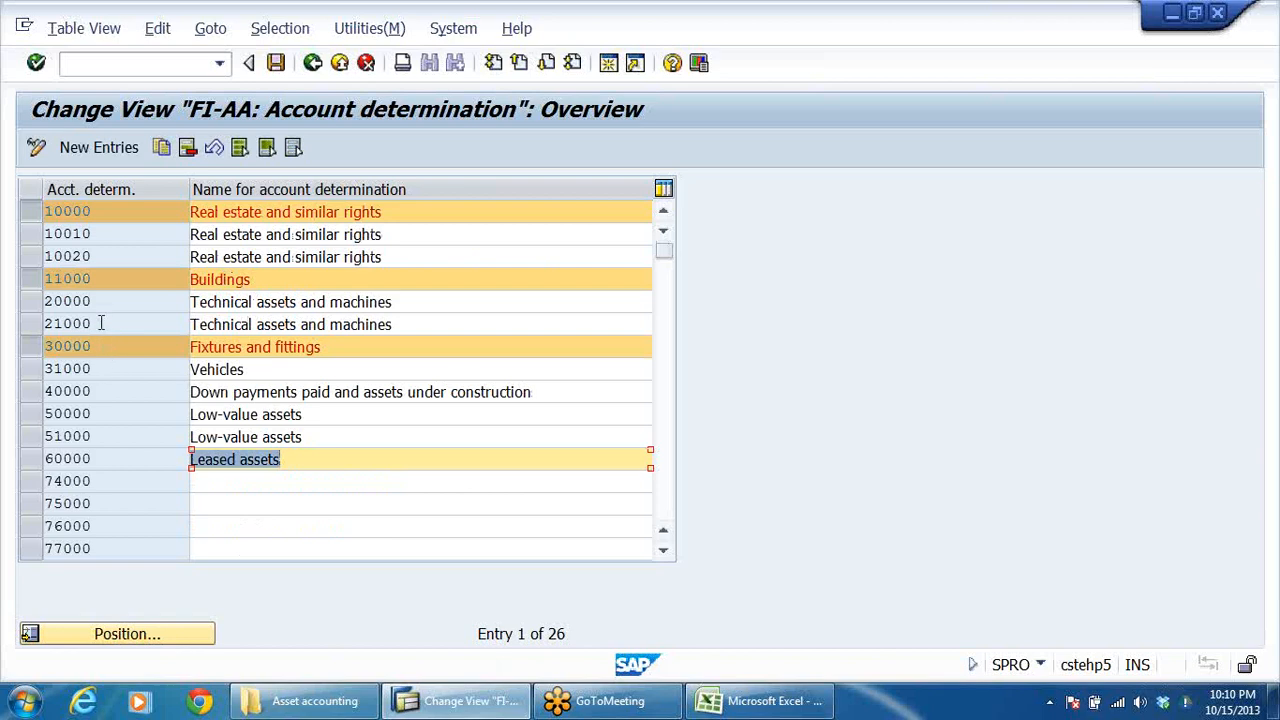
Step: Deselect account determination 30000 Fixtures and fittings and select 20000 Technical assets and machines instead
left_click_drag(416, 292, 197, 322)
left_click_drag(424, 328, 154, 338)
left_click_drag(393, 361, 393, 361)
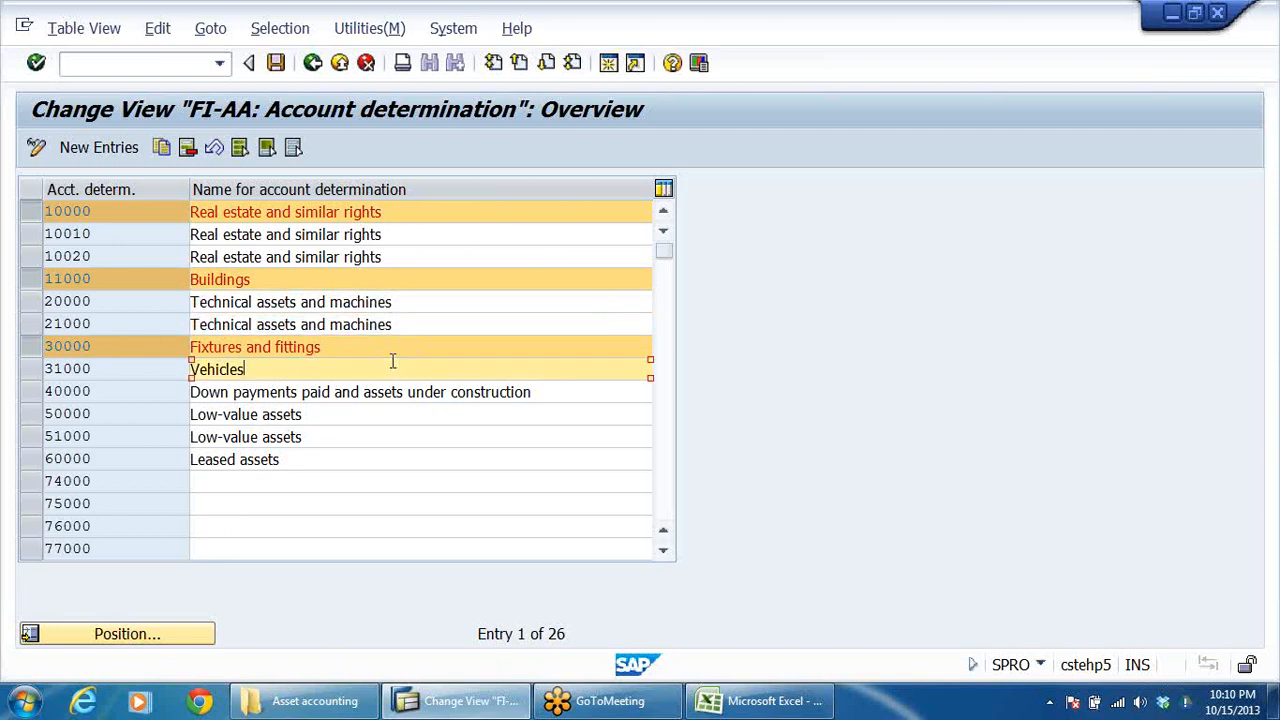
left_click(31, 347)
left_click(31, 303)
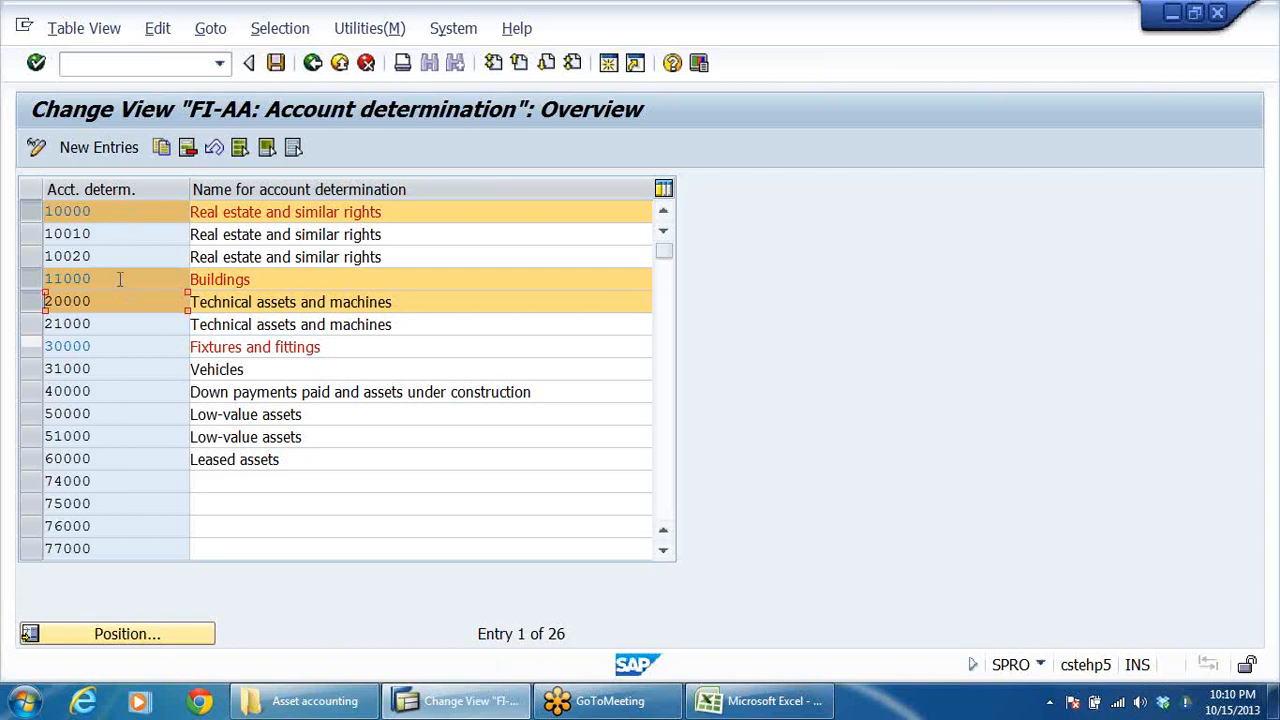
Step: Deselect account determinations 20000 Technical assets and machines, 11000 Buildings and 10000 Real estate and similar rights
left_click(397, 310)
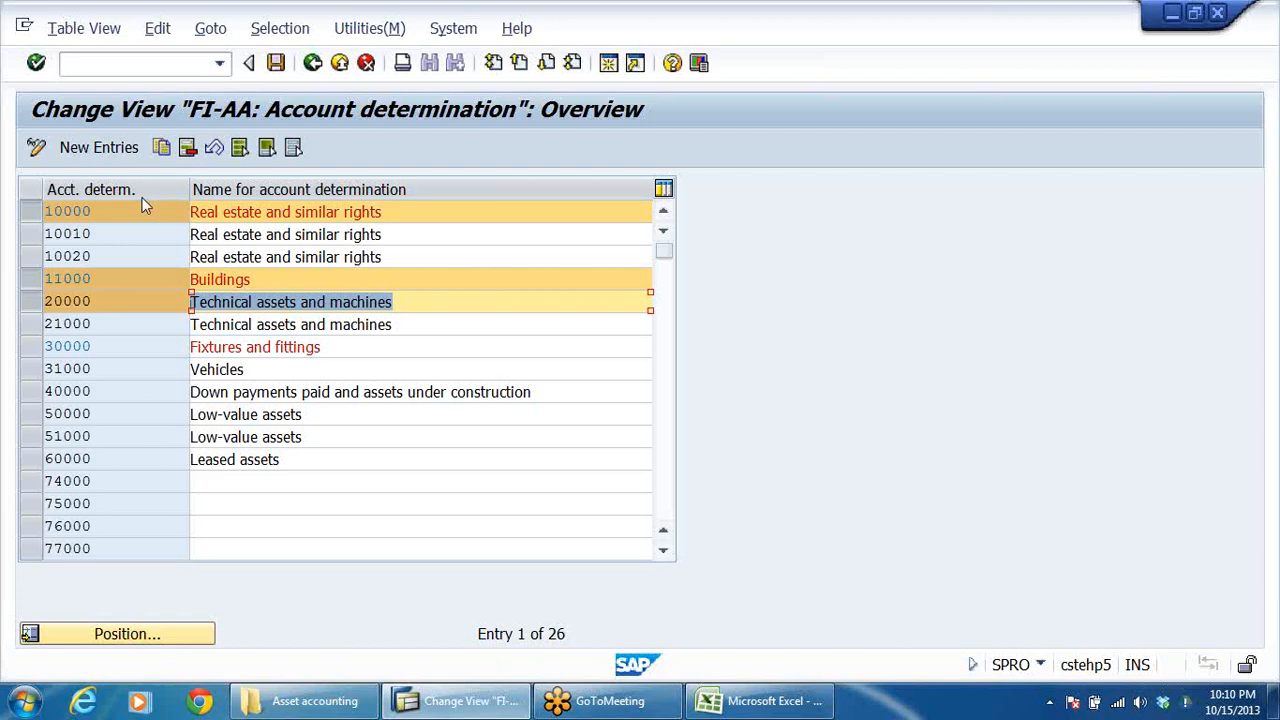
left_click(99, 369)
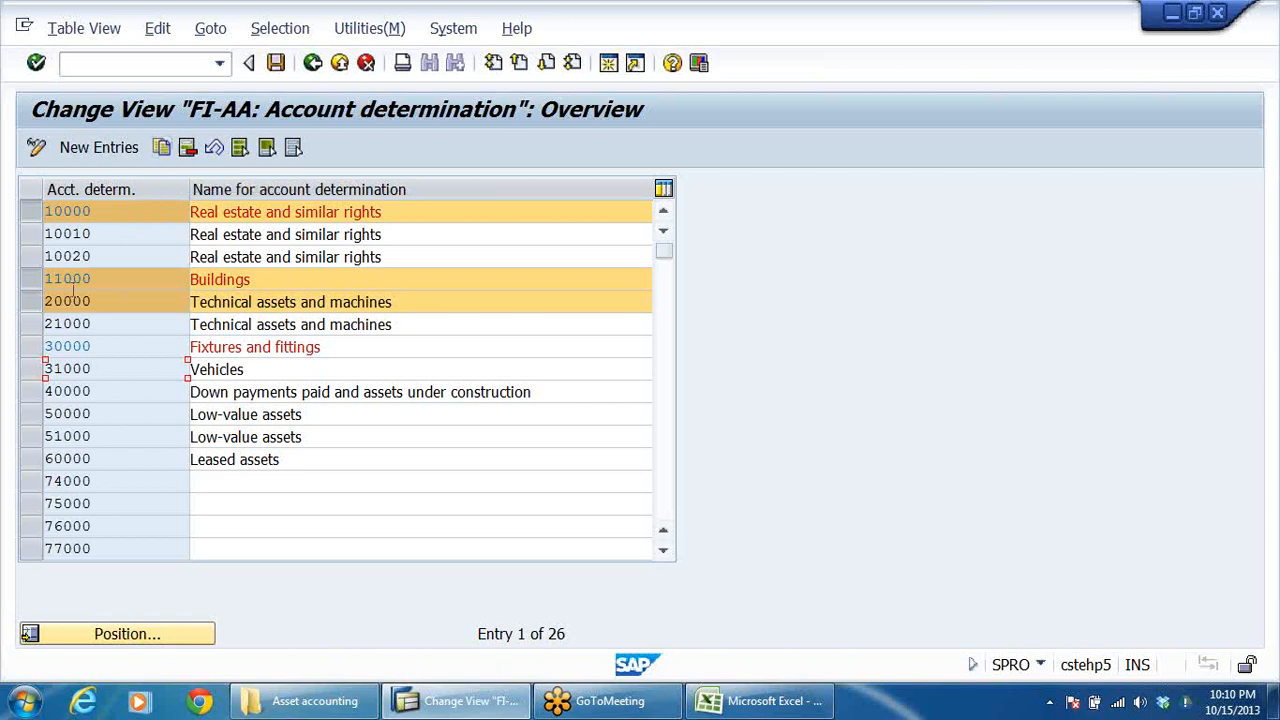
left_click(28, 301)
left_click(36, 274)
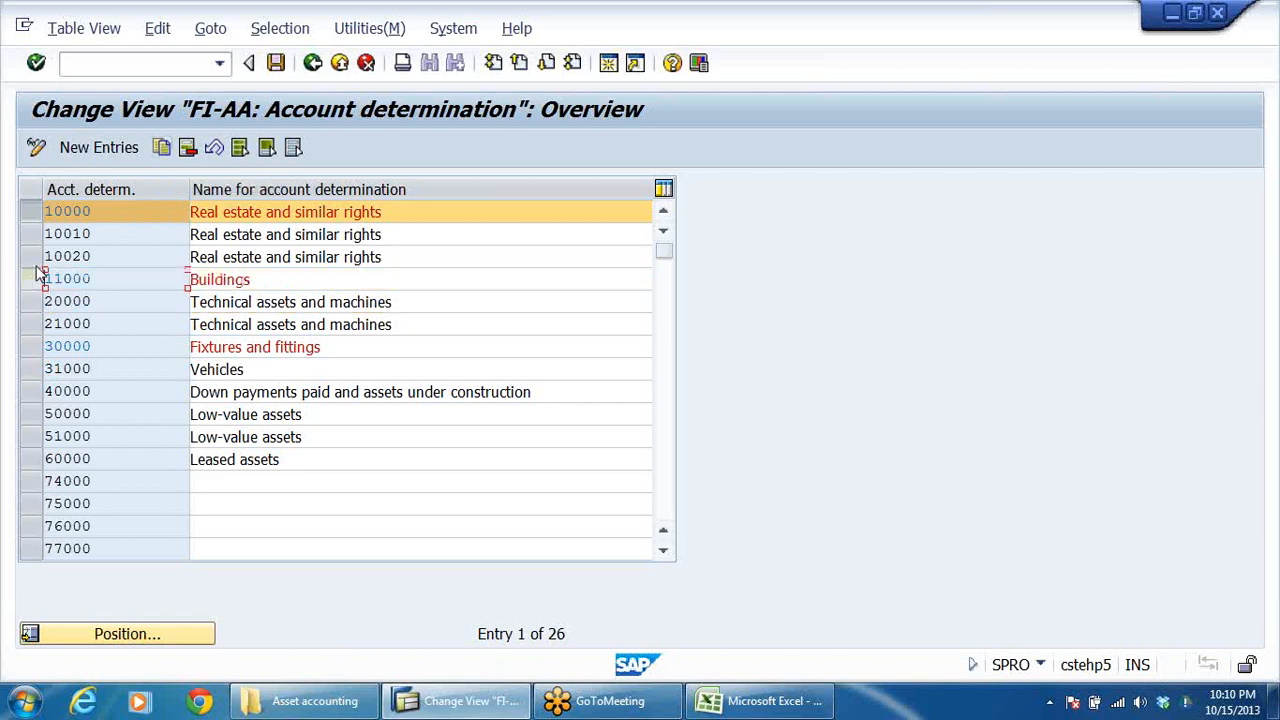
left_click(32, 211)
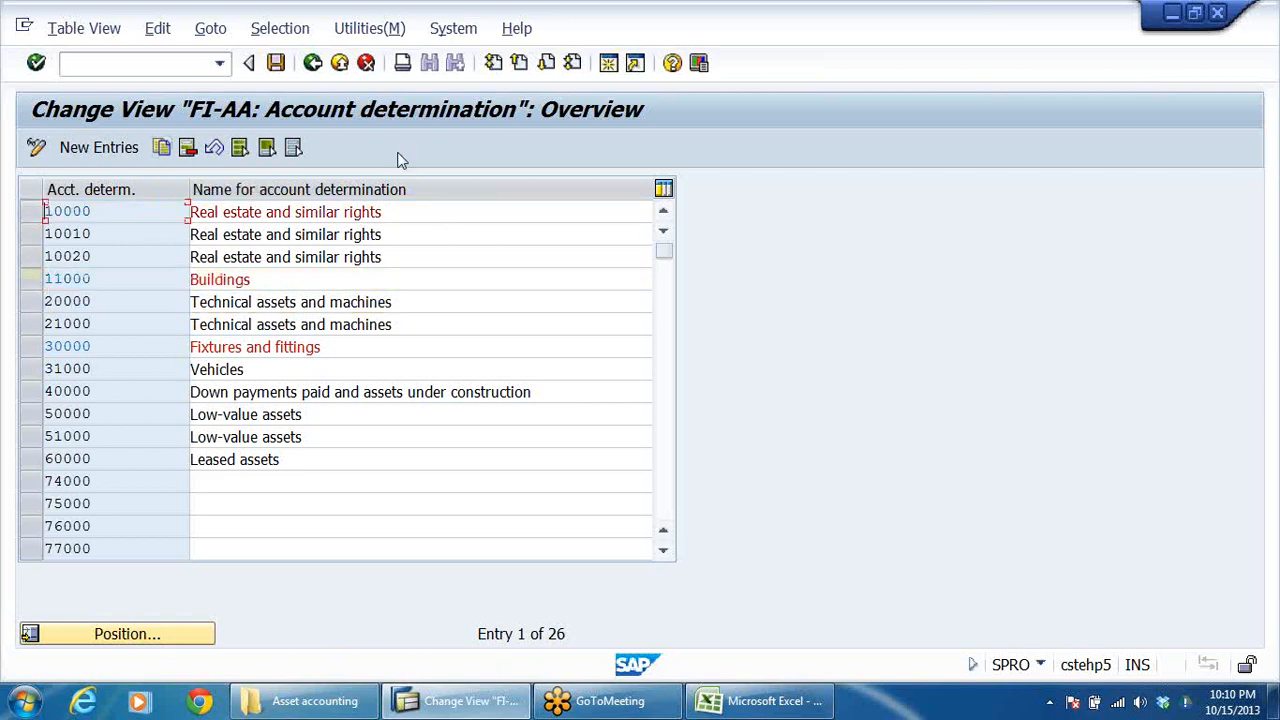
Step: Start new entries and add account determination DRLBLAND with the name "LAND FOR DRL GRP"
left_click(99, 147)
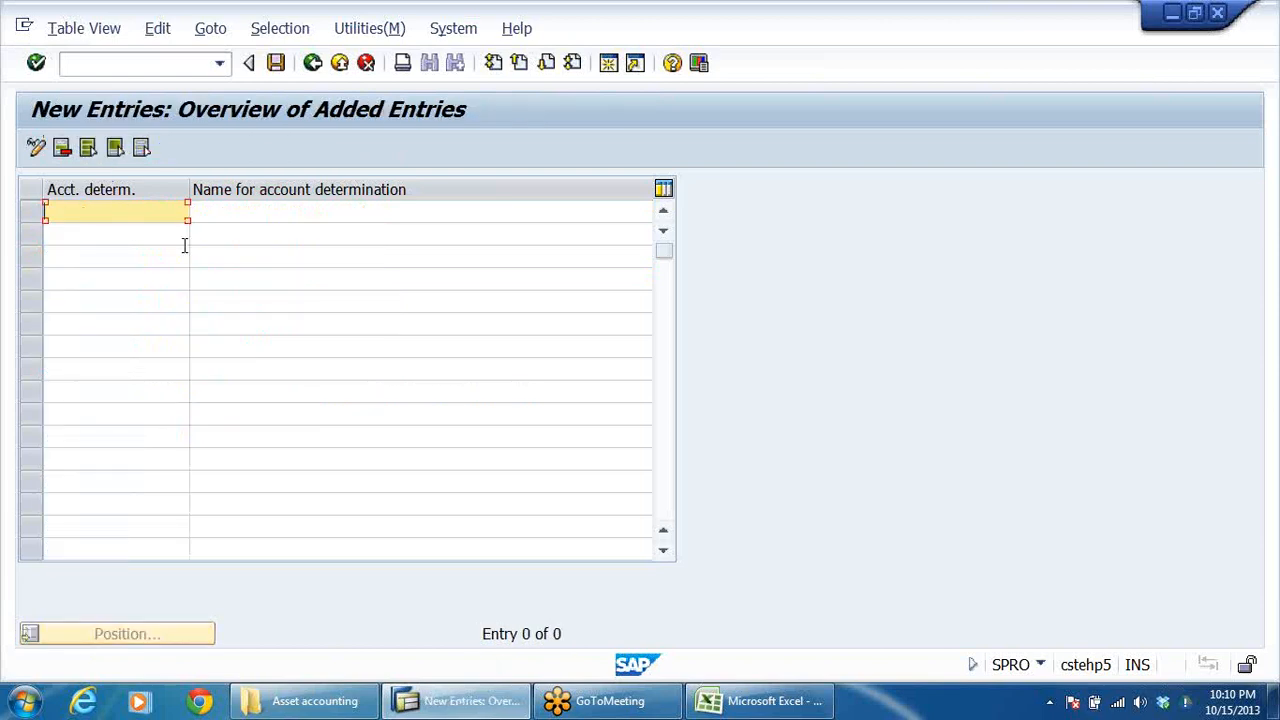
type("DRLBLAND")
left_click(238, 210)
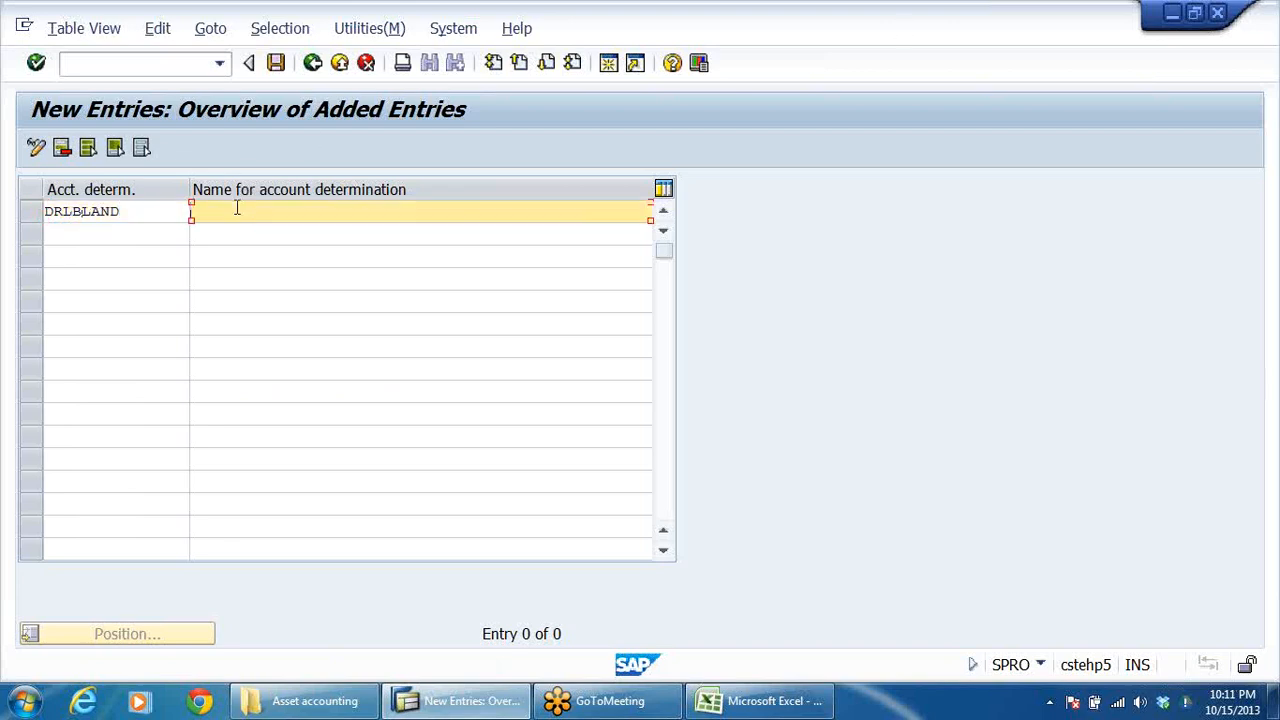
type("LAND FOR DRL GRP")
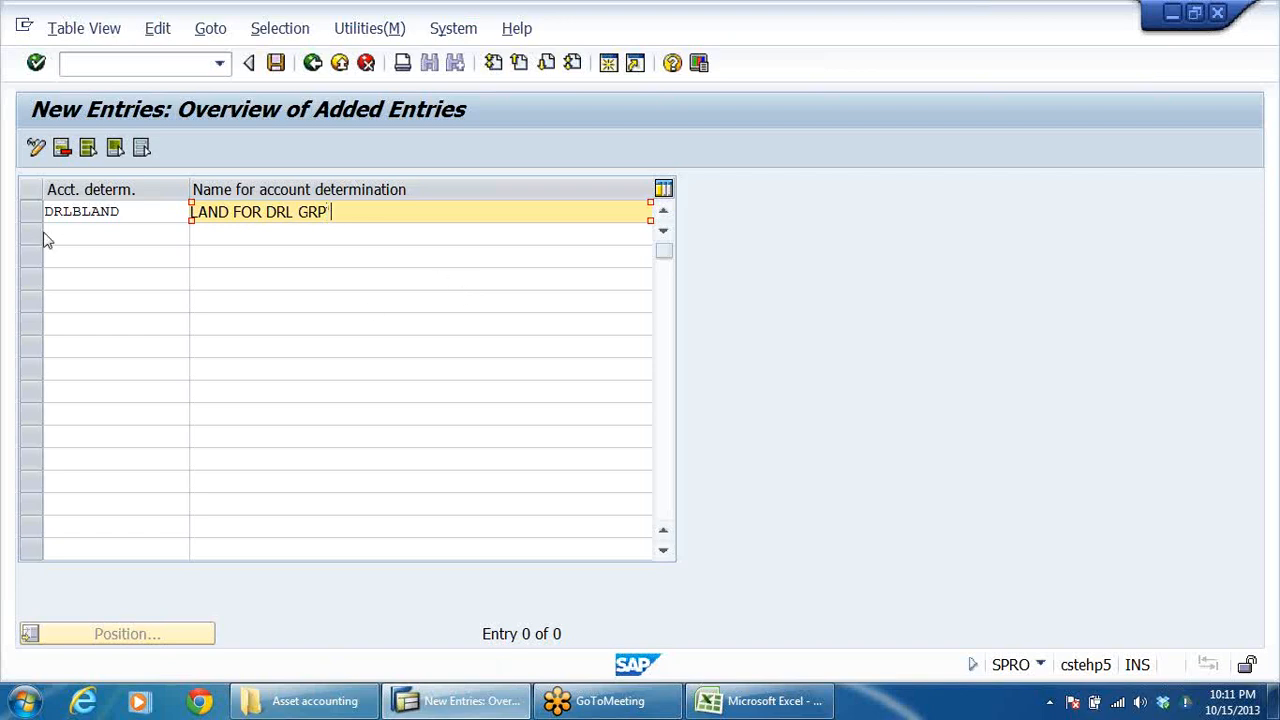
Step: Add account determination DRLBBULD with the name "BUILDINGS DRL GRP" in the second row
left_click(47, 236)
type("DRLB")
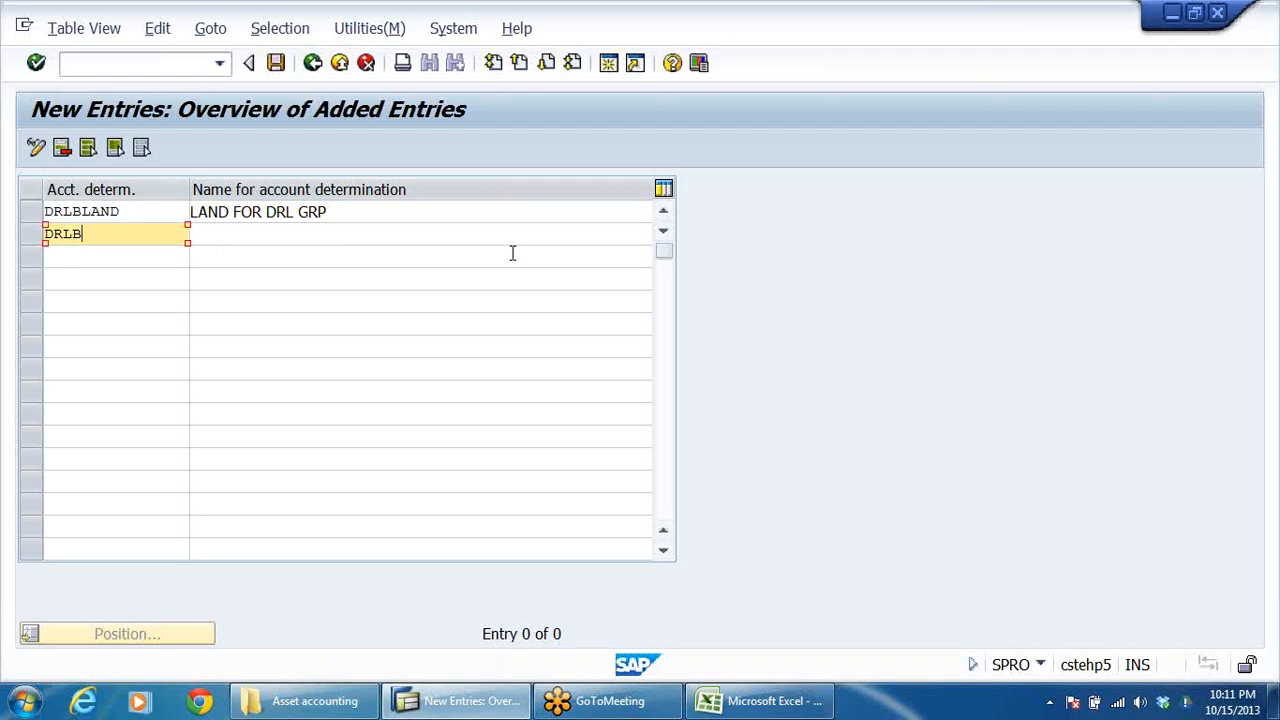
type("BULD")
left_click(455, 237)
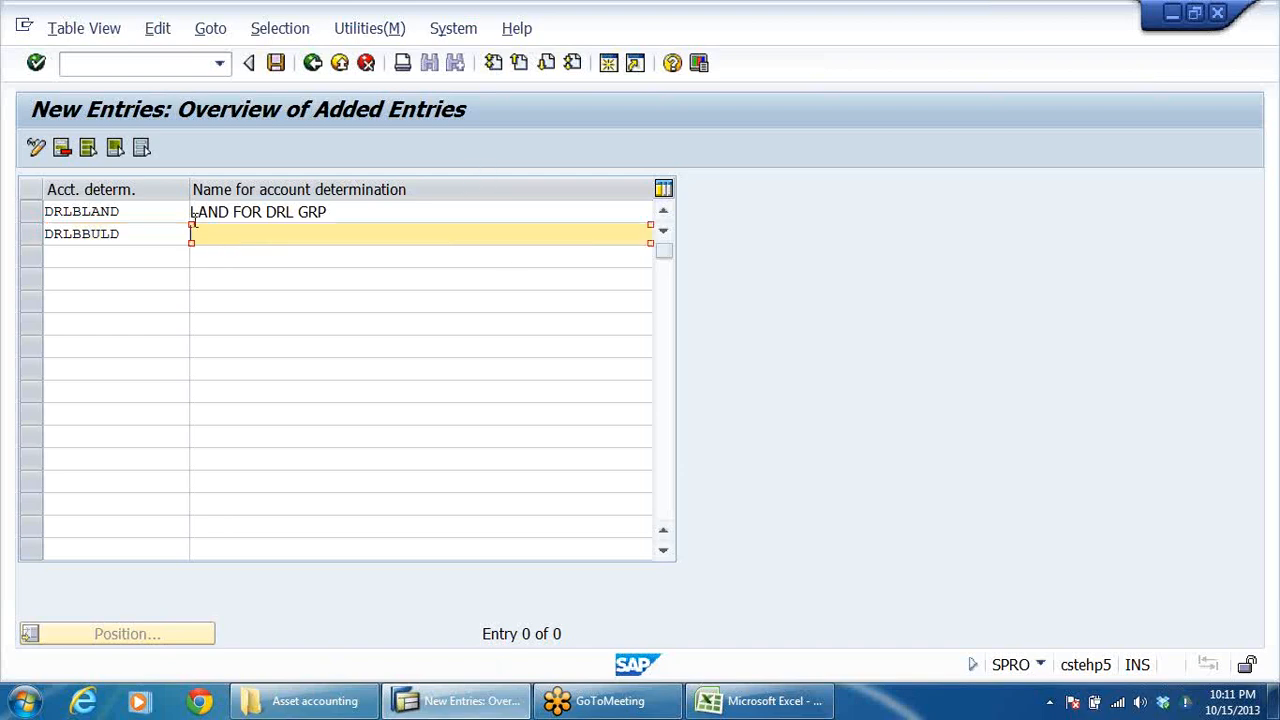
type("BUILDINGS DRL GRP")
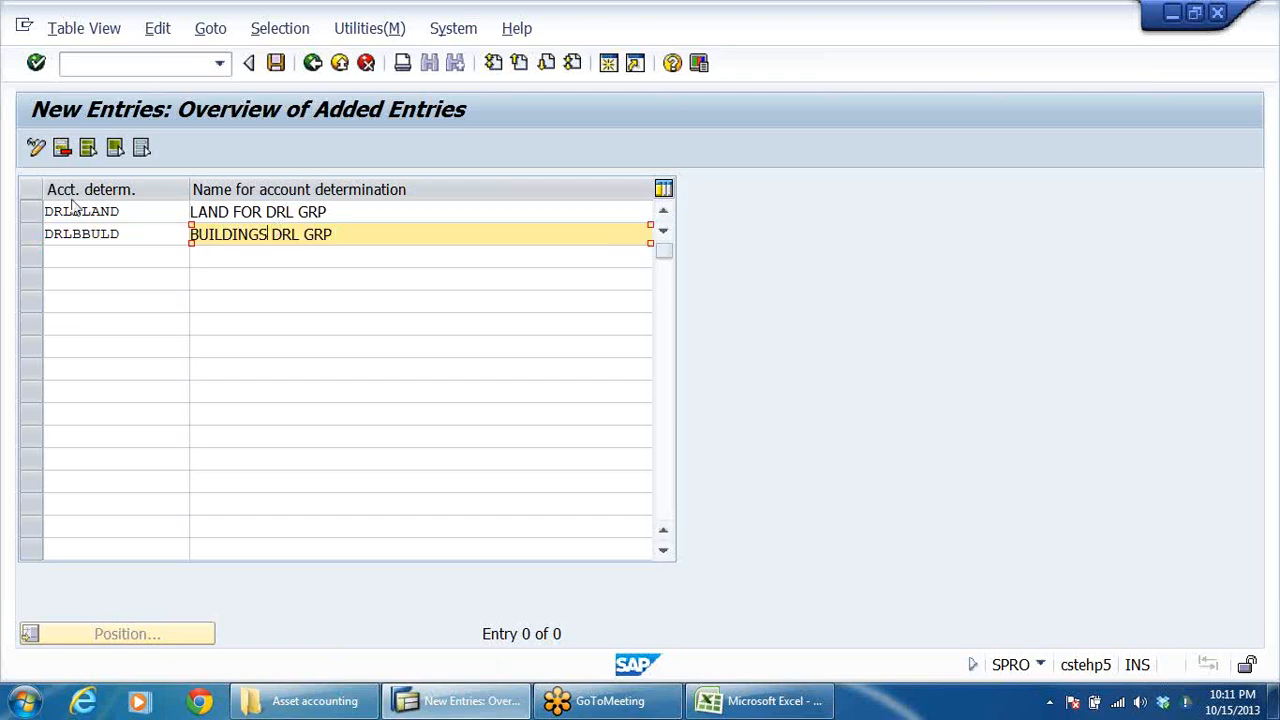
Step: Add account determination DRLBP&M with the name "P&M DRL GRP" in the third row
left_click(96, 256)
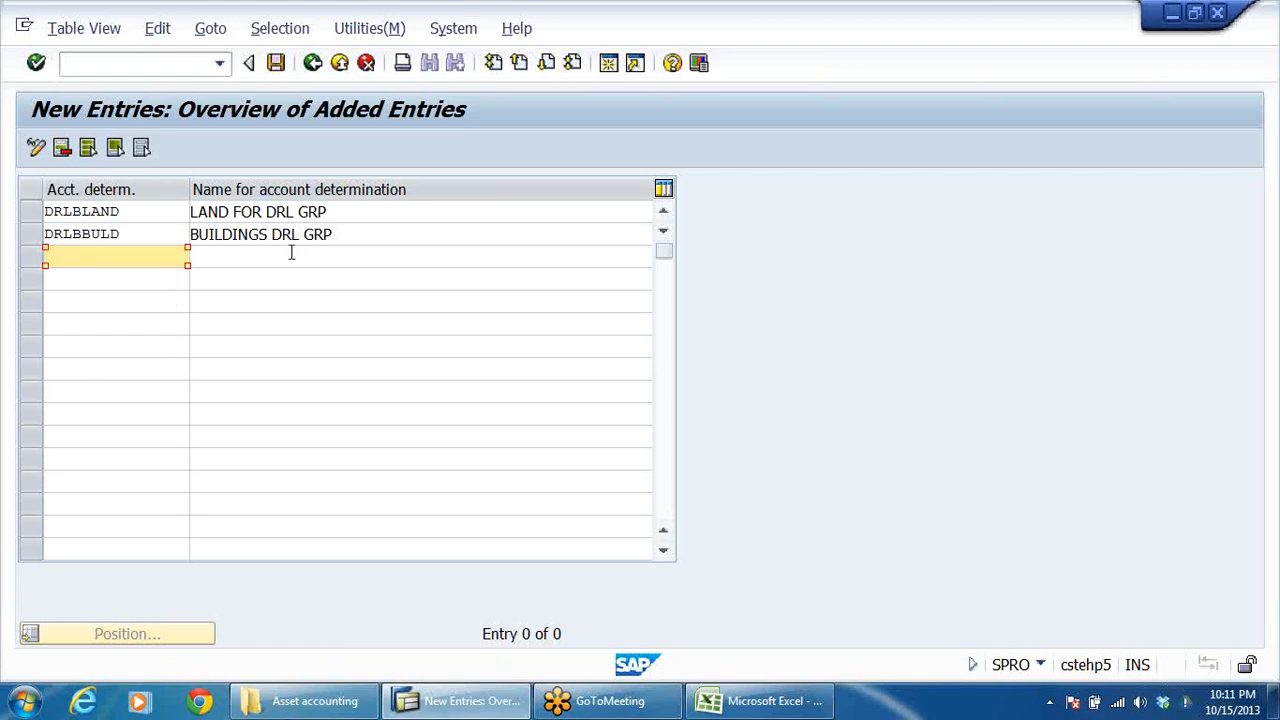
type("DRLBP&M")
left_click(232, 256)
type("P")
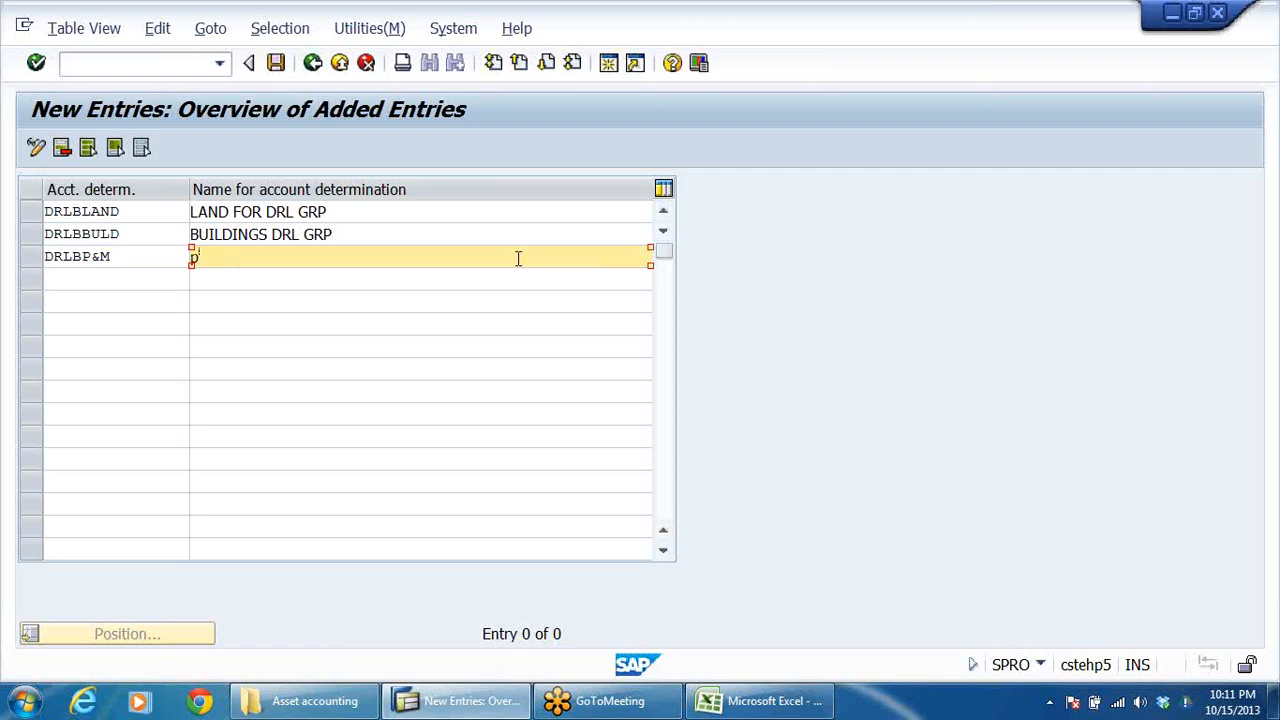
type("&M")
key("Delete")
type("P")
left_click(383, 259)
type("DRL GRP")
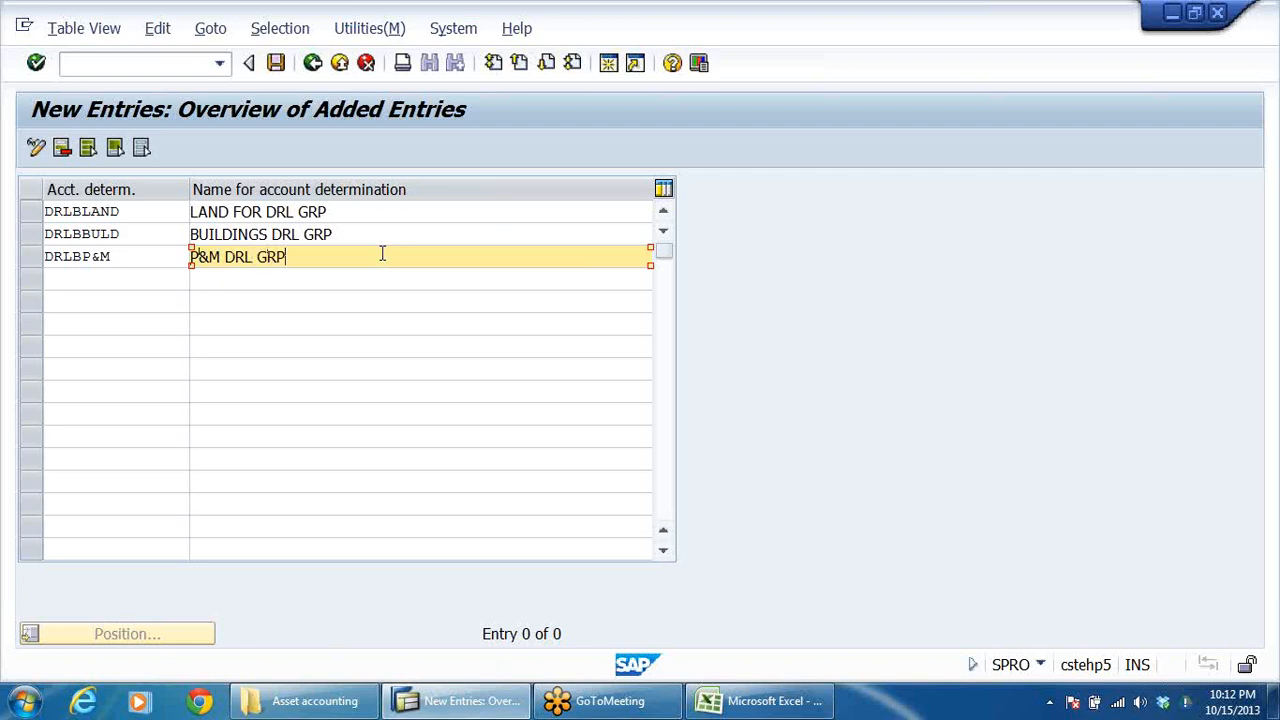
Step: Add account determination DRLBAUC with the name "ASSET UNDER CONSTRN-DRLB" in the fourth row
left_click(116, 276)
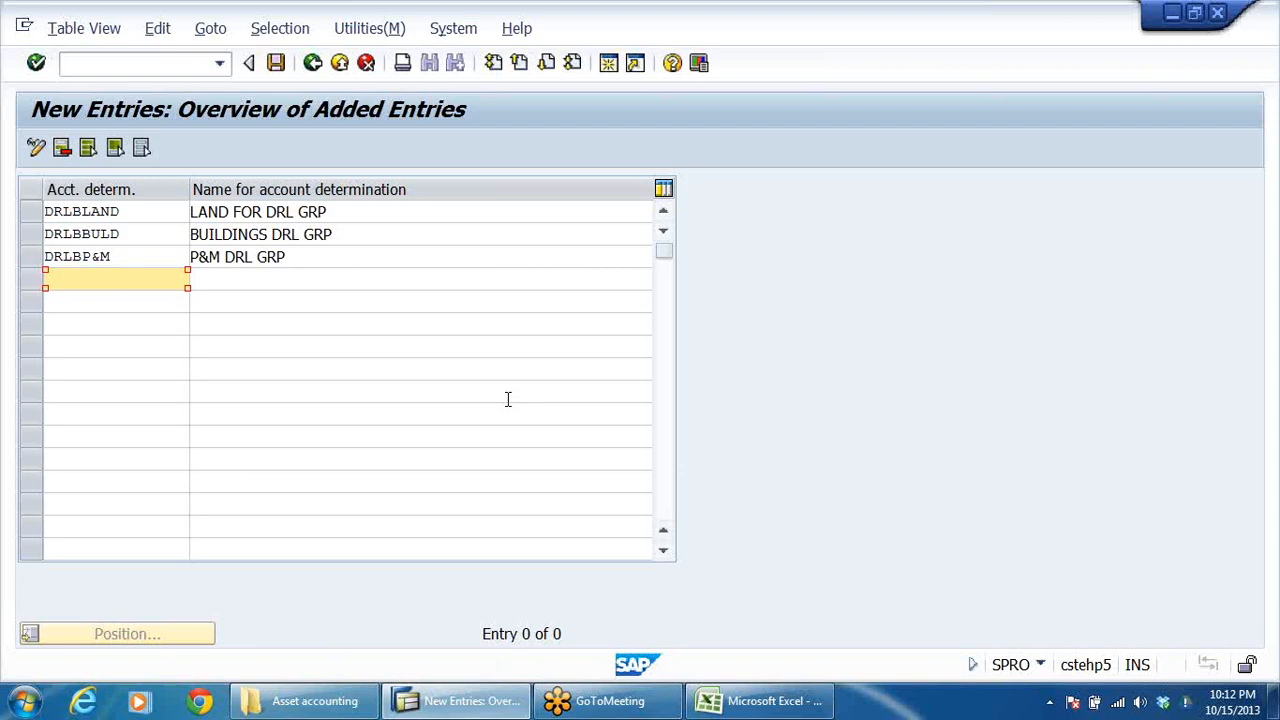
type("DRLBAUC")
left_click(466, 278)
type("AS")
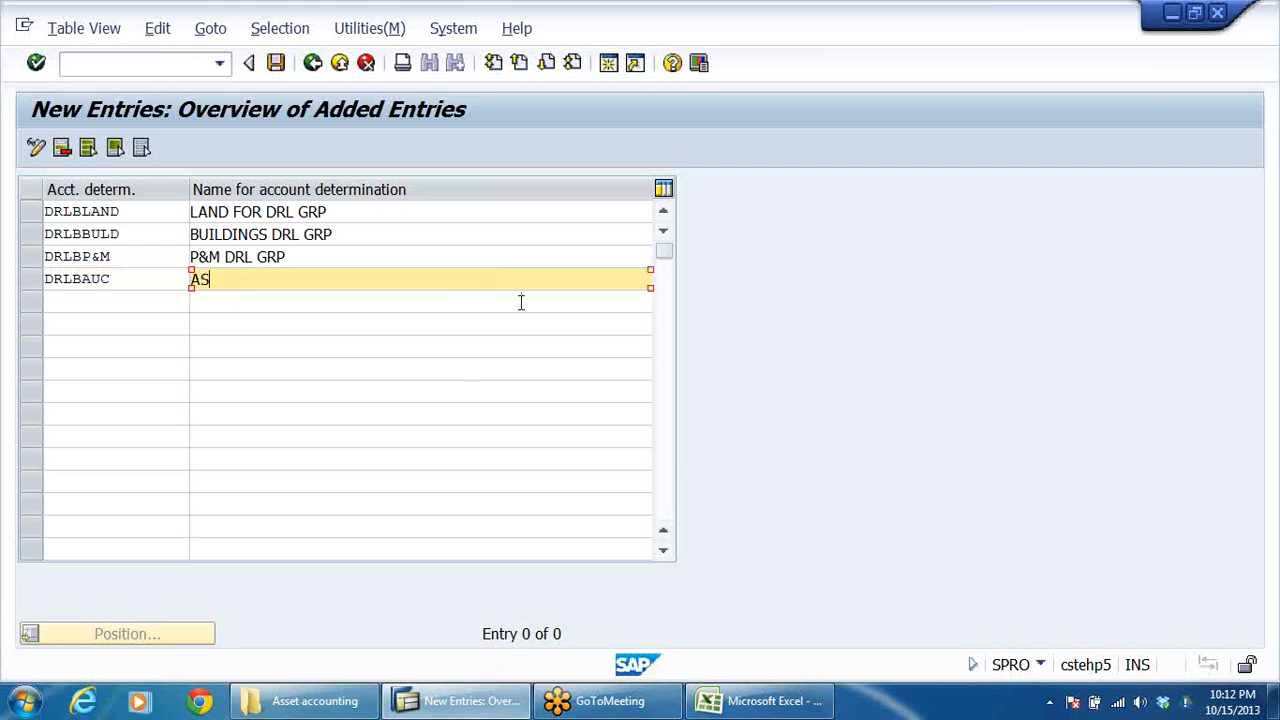
type("SET UNDER CONSTRN")
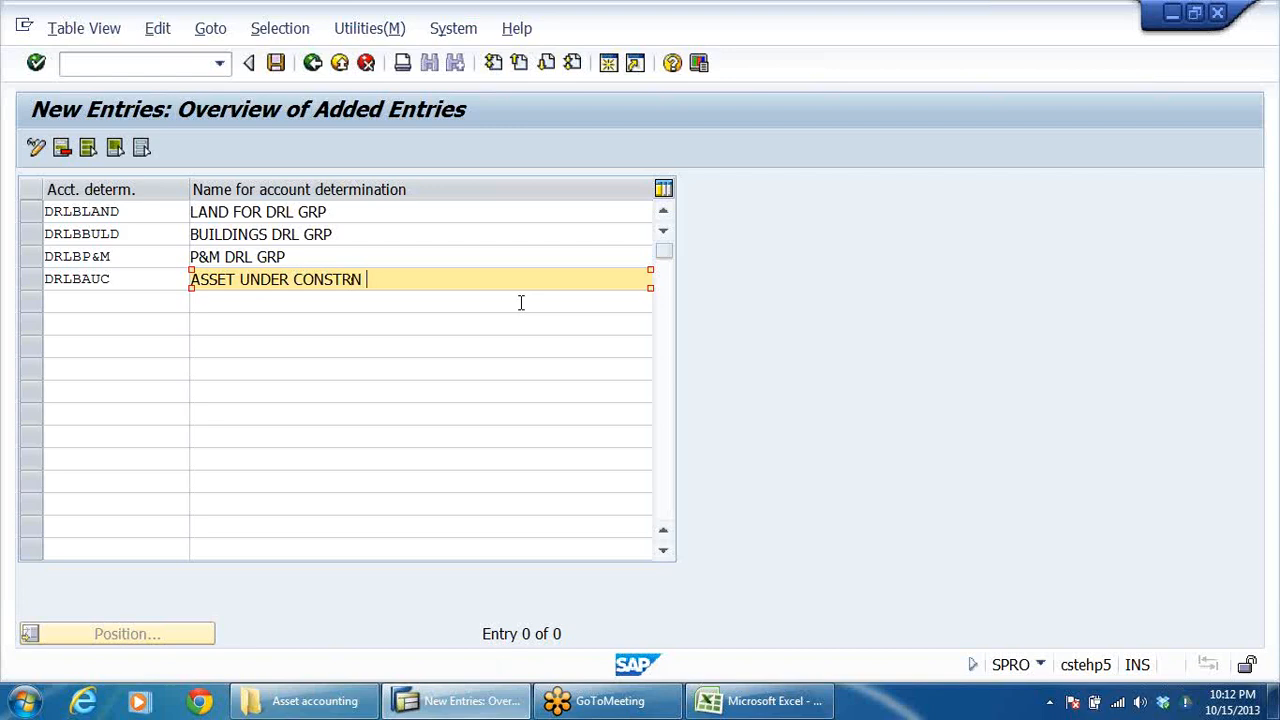
type(" -")
key("BackSpace")
key("BackSpace")
type("-DRLB")
Step: Save the new account determinations in customizing request CSTK900124, DRLB ASSET ACCOUNTING
left_click(276, 63)
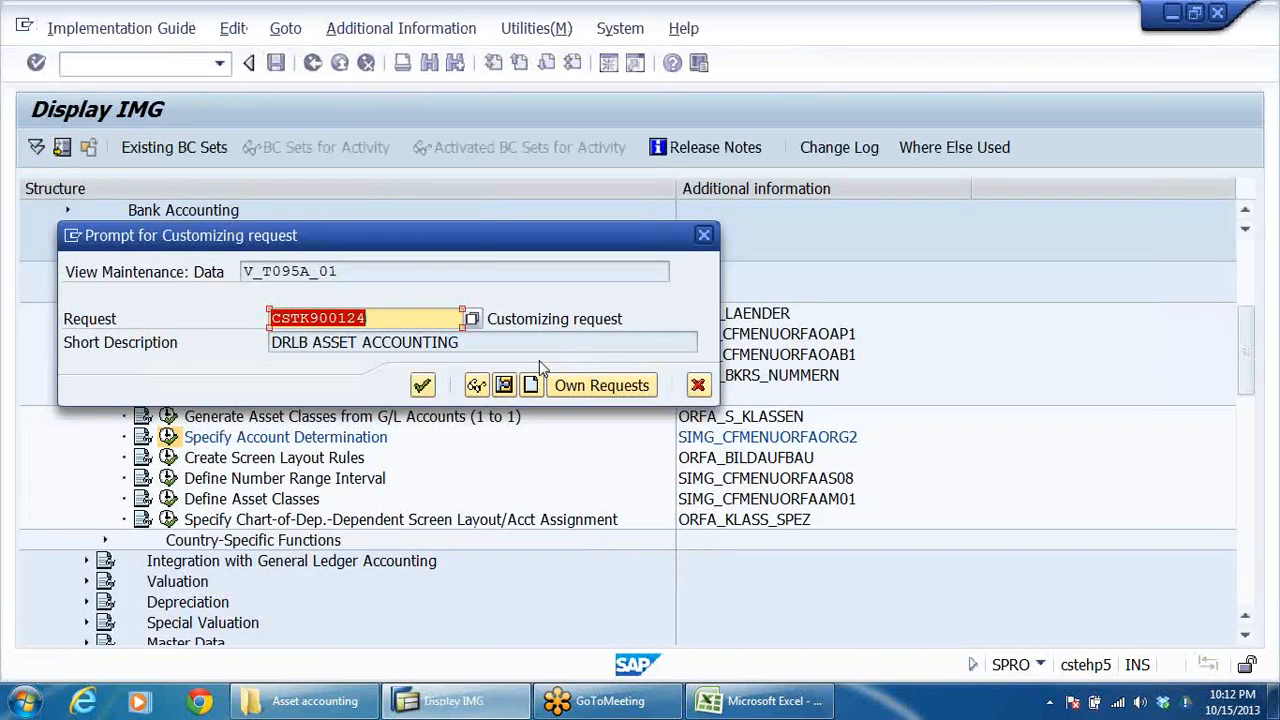
left_click(422, 385)
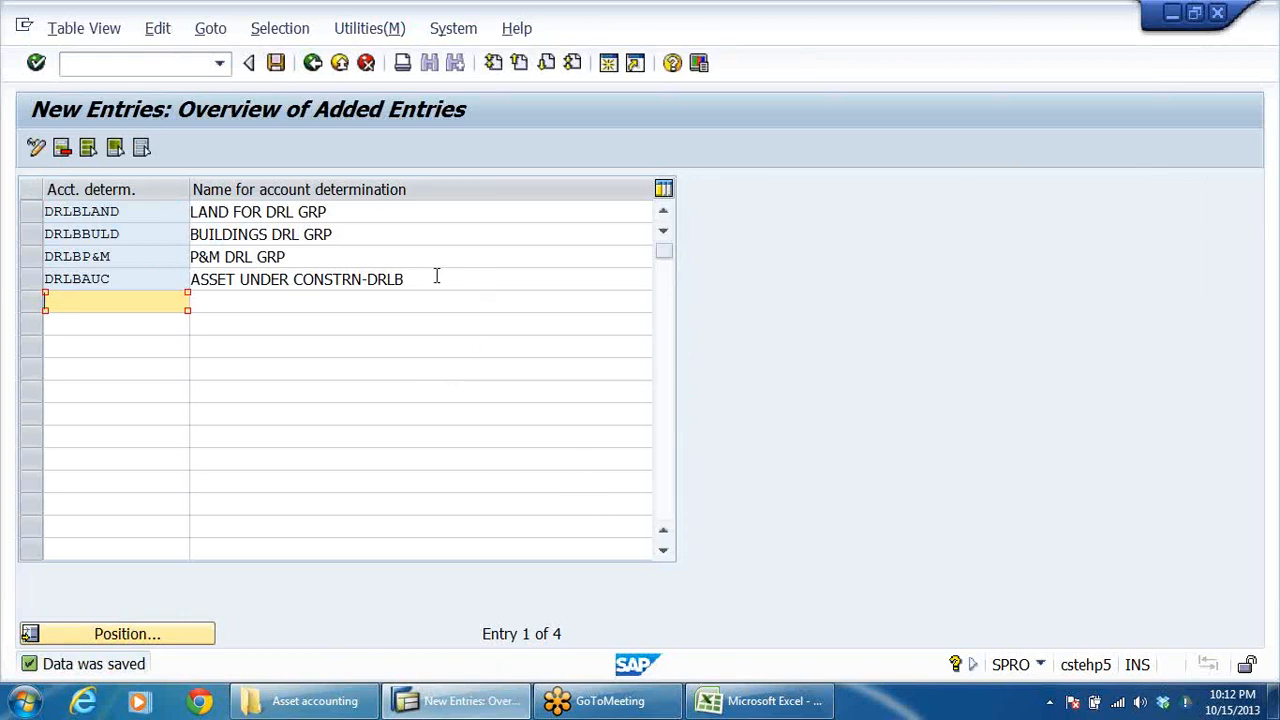
left_click_drag(437, 274, 154, 494)
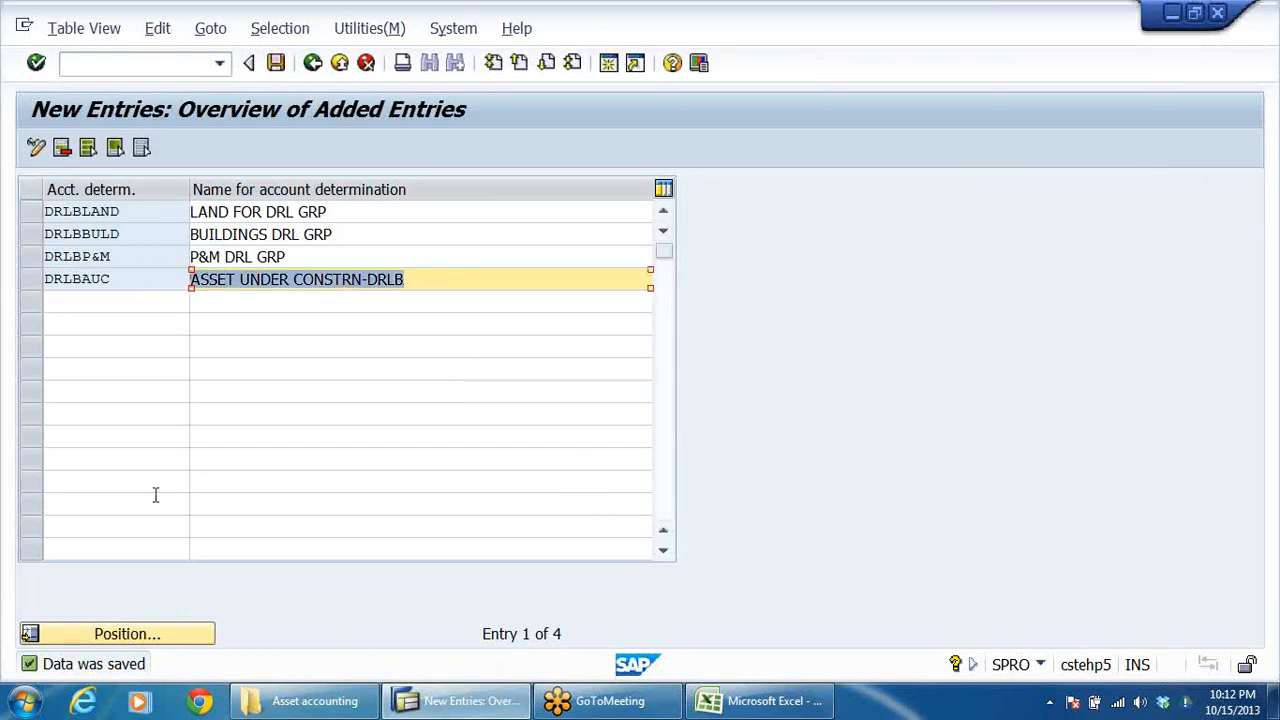
left_click(275, 64)
Step: Return to the implementation guide and select the Create Screen Layout Rules activity under Asset Classes
left_click(312, 64)
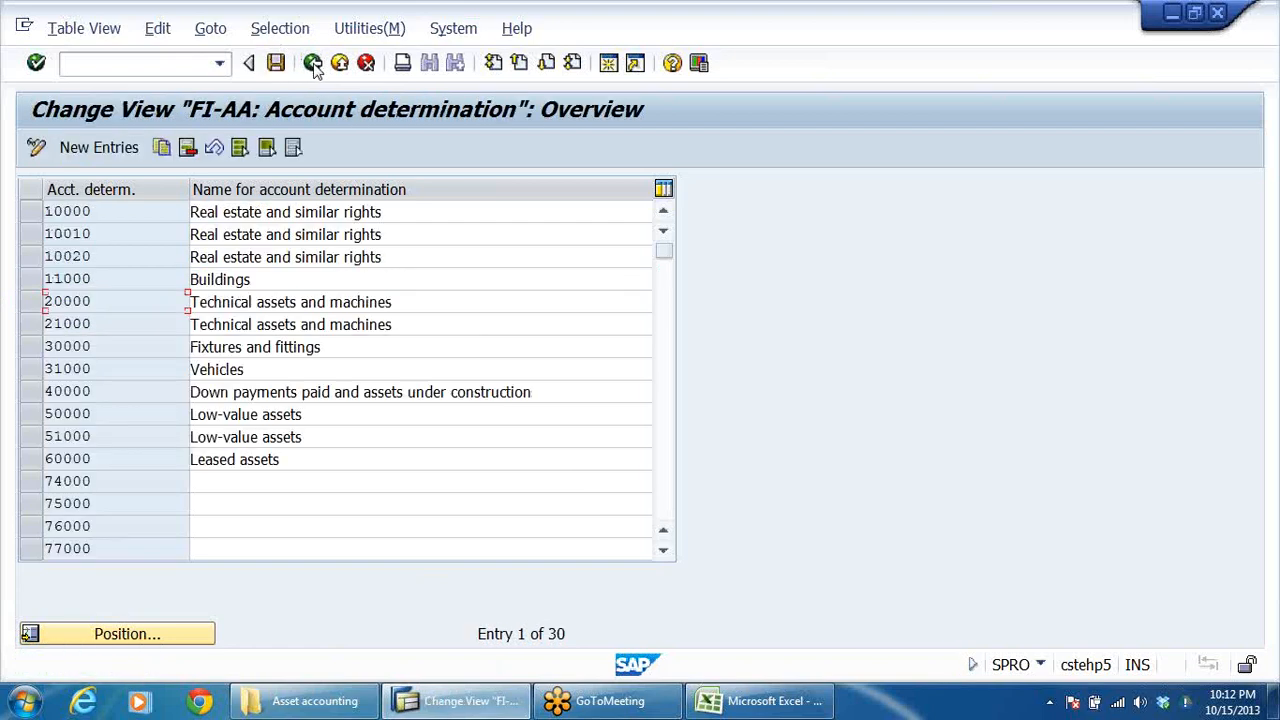
left_click(352, 344)
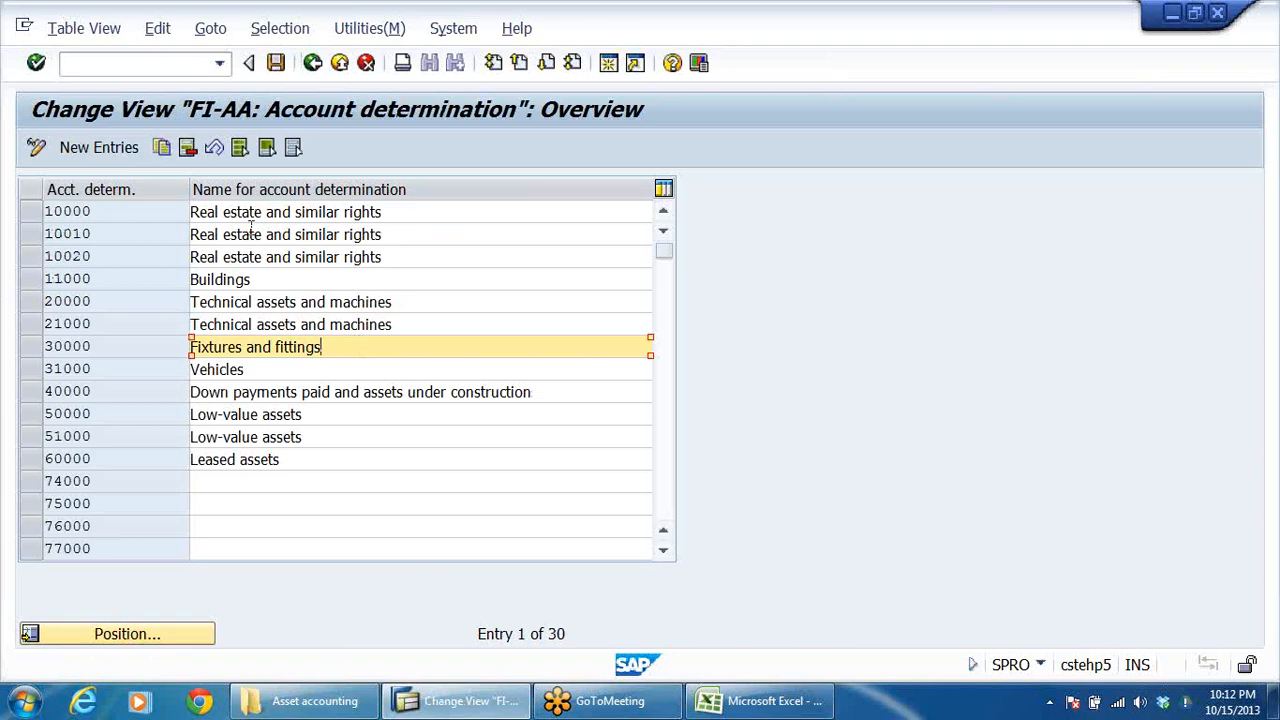
left_click(312, 64)
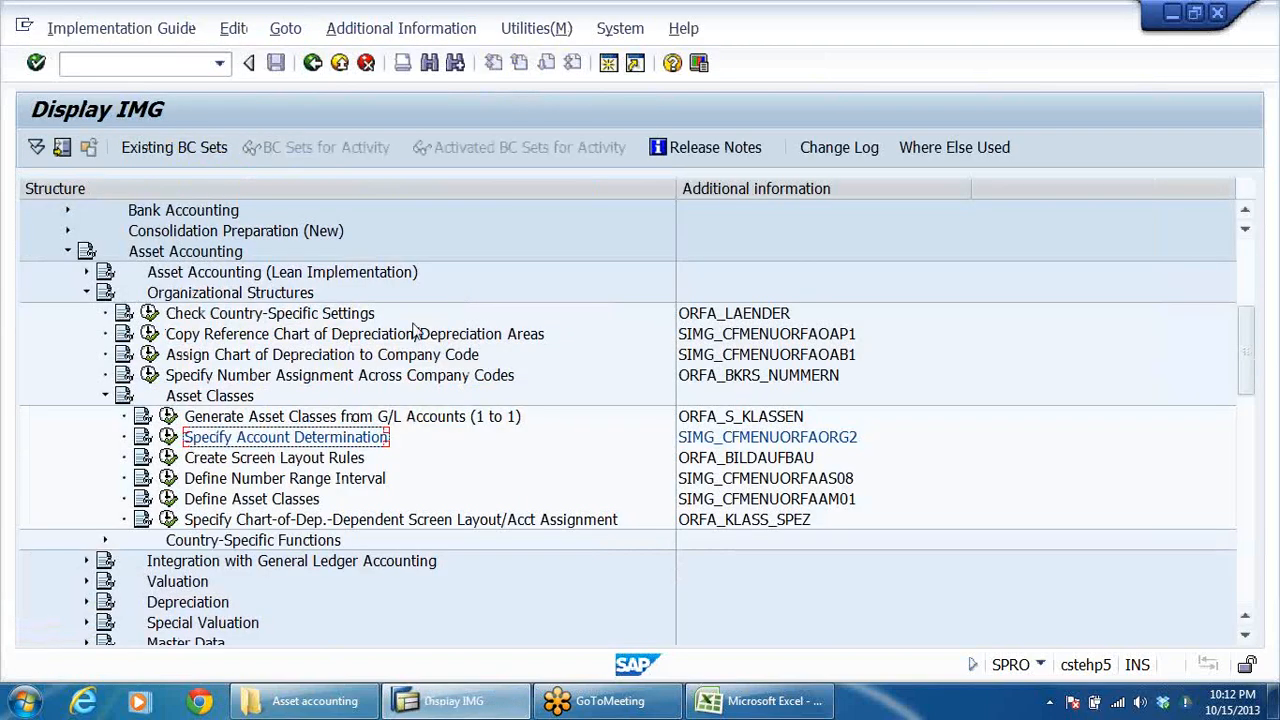
left_click(276, 459)
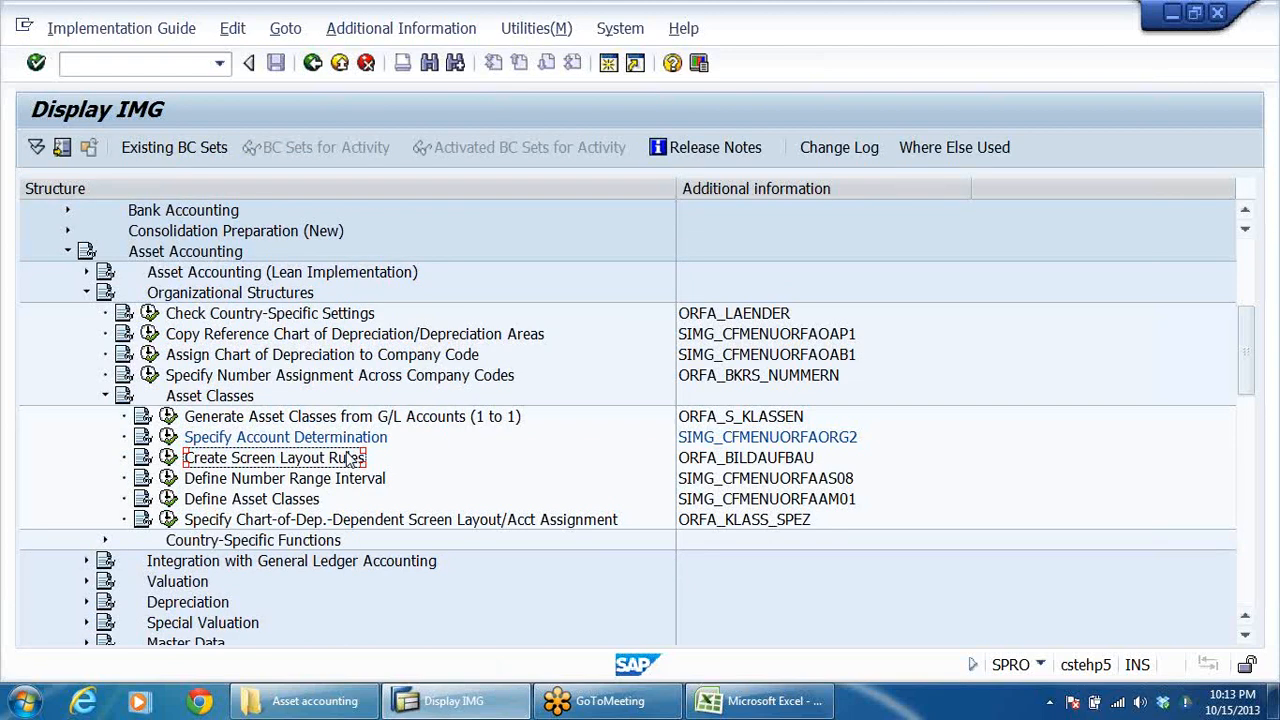
Step: Switch to the Excel asset accounting workbook, examine its account determination categories from land to furniture and fixtures, and return to SAP
left_click(760, 700)
left_click(332, 328)
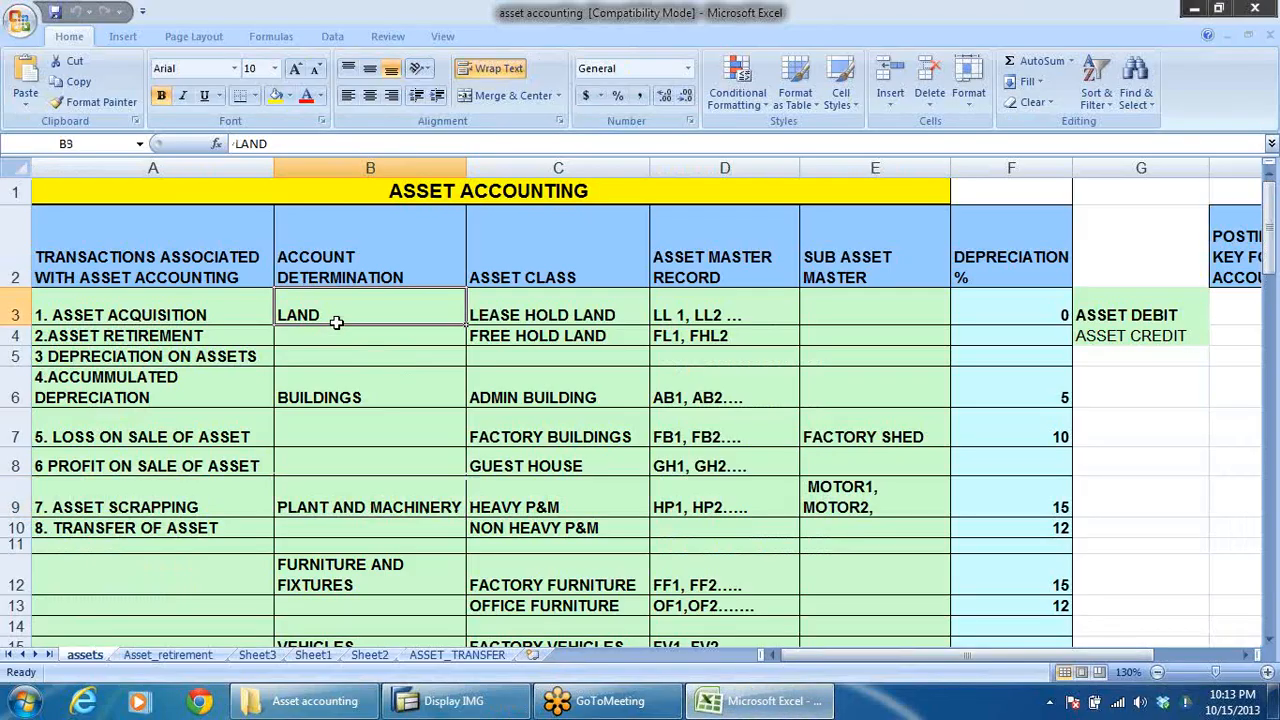
left_click(334, 397)
left_click(344, 508)
left_click(340, 574)
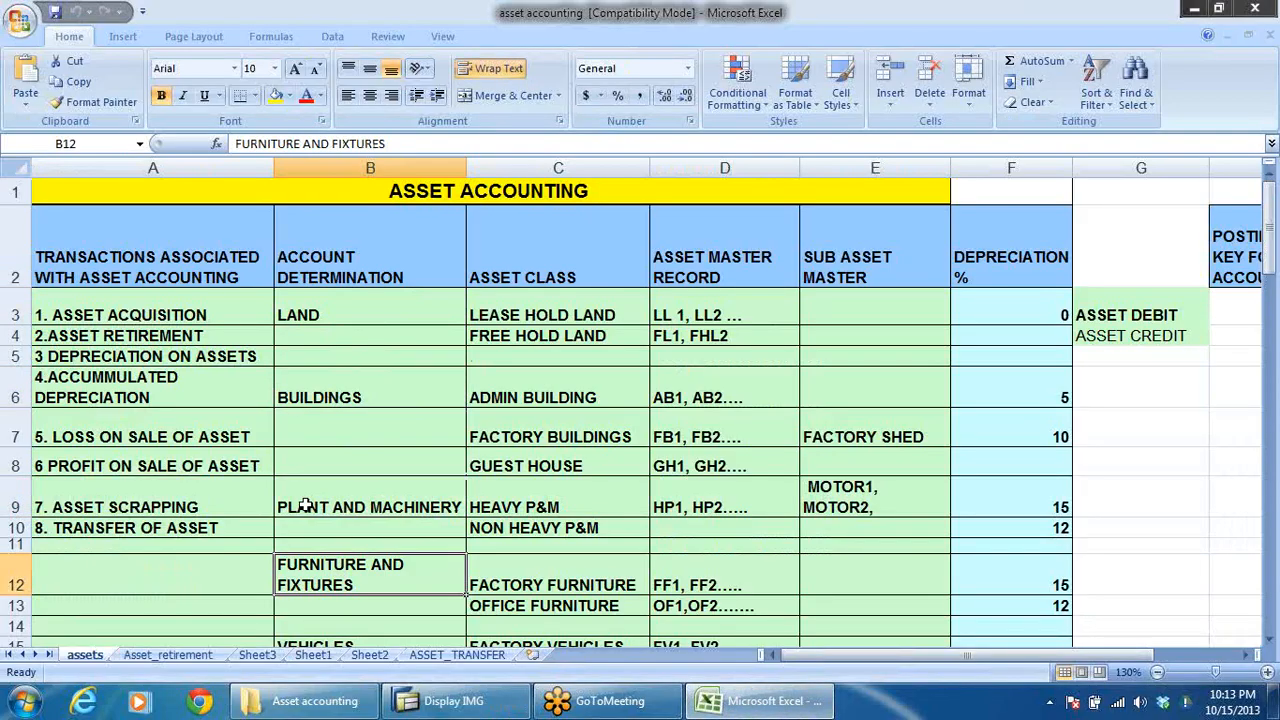
left_click(313, 315)
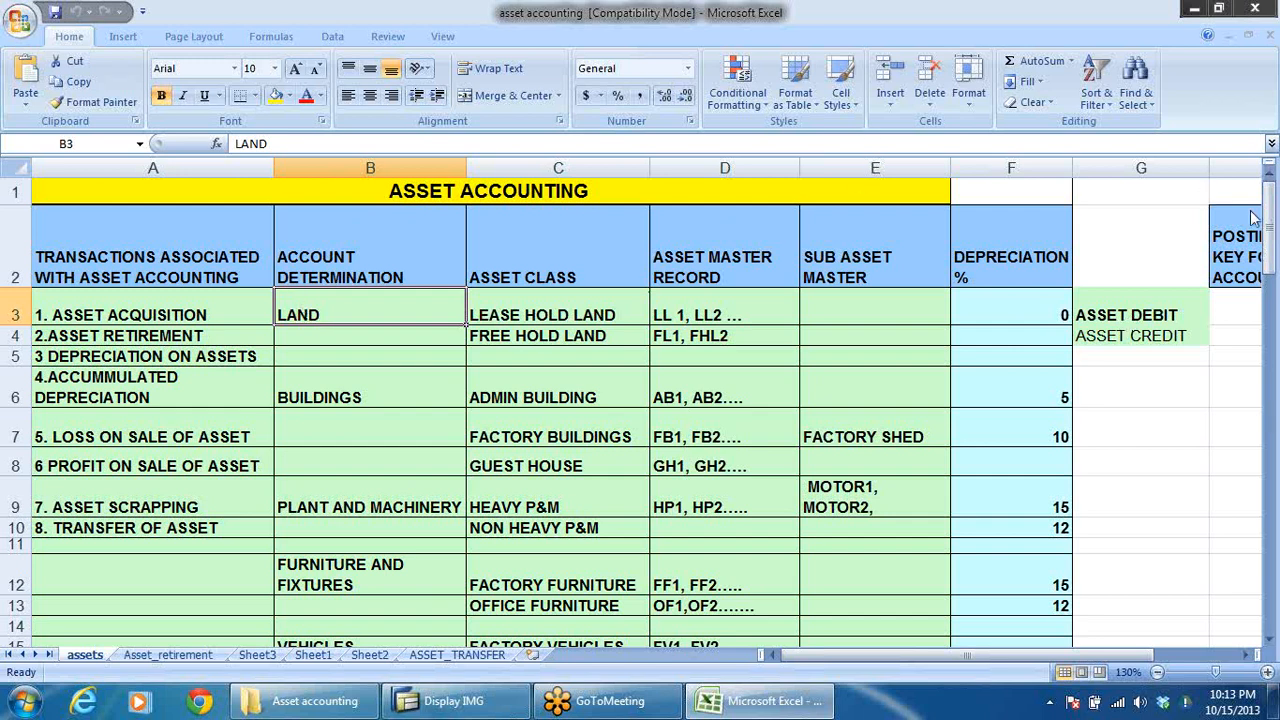
left_click(1259, 71)
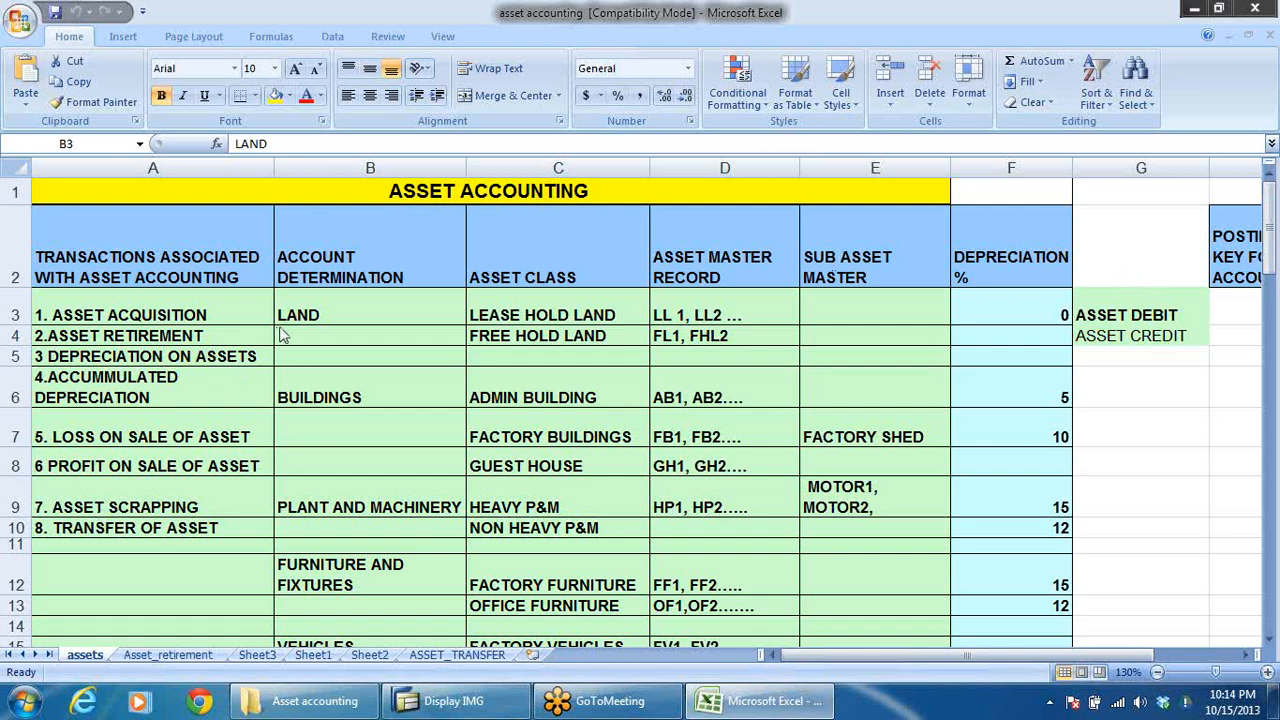
left_click(350, 318)
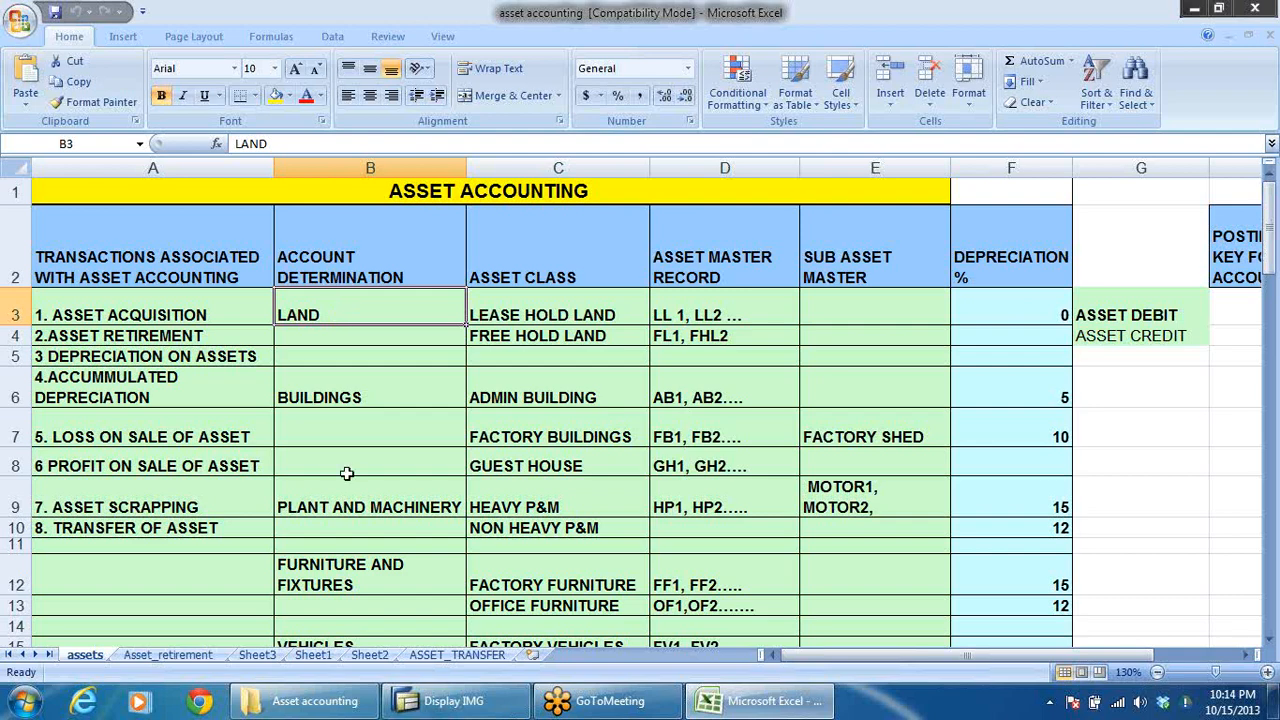
key("alt+Tab")
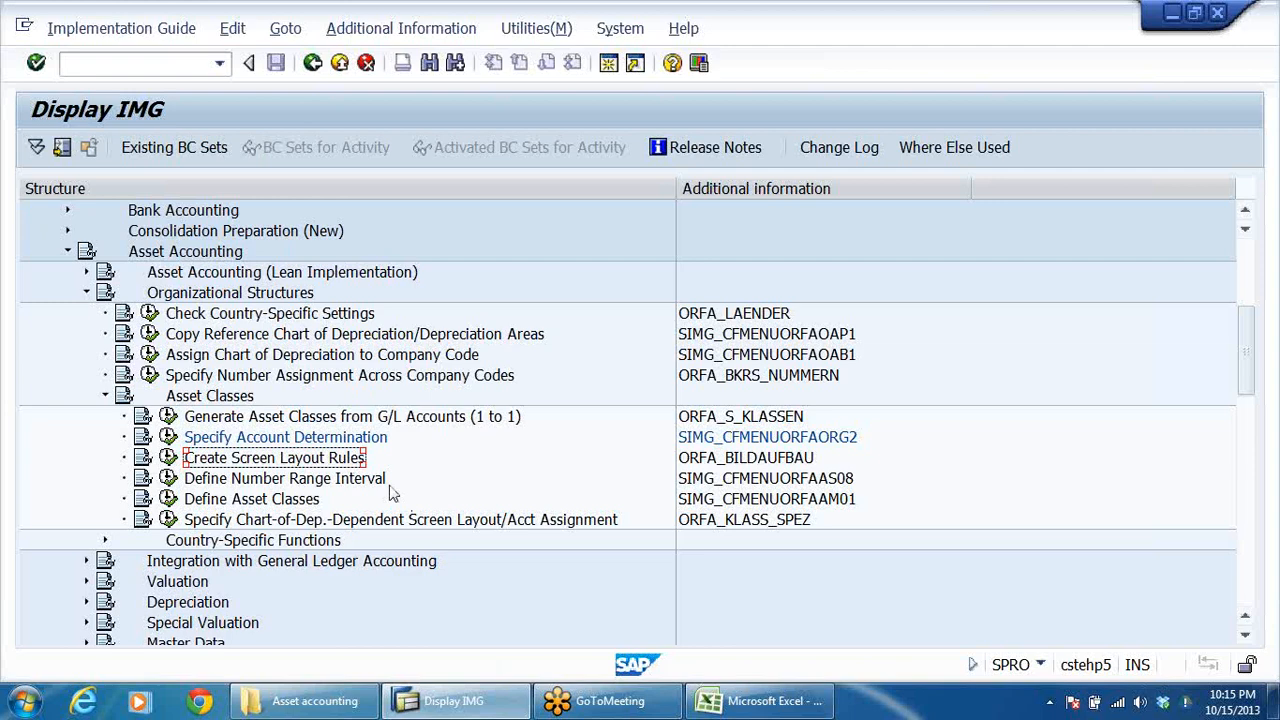
Step: In Create Screen Layout Rules, select rules 1000, 1100, 2000 and 4000 and widen the rule code column
left_click(168, 457)
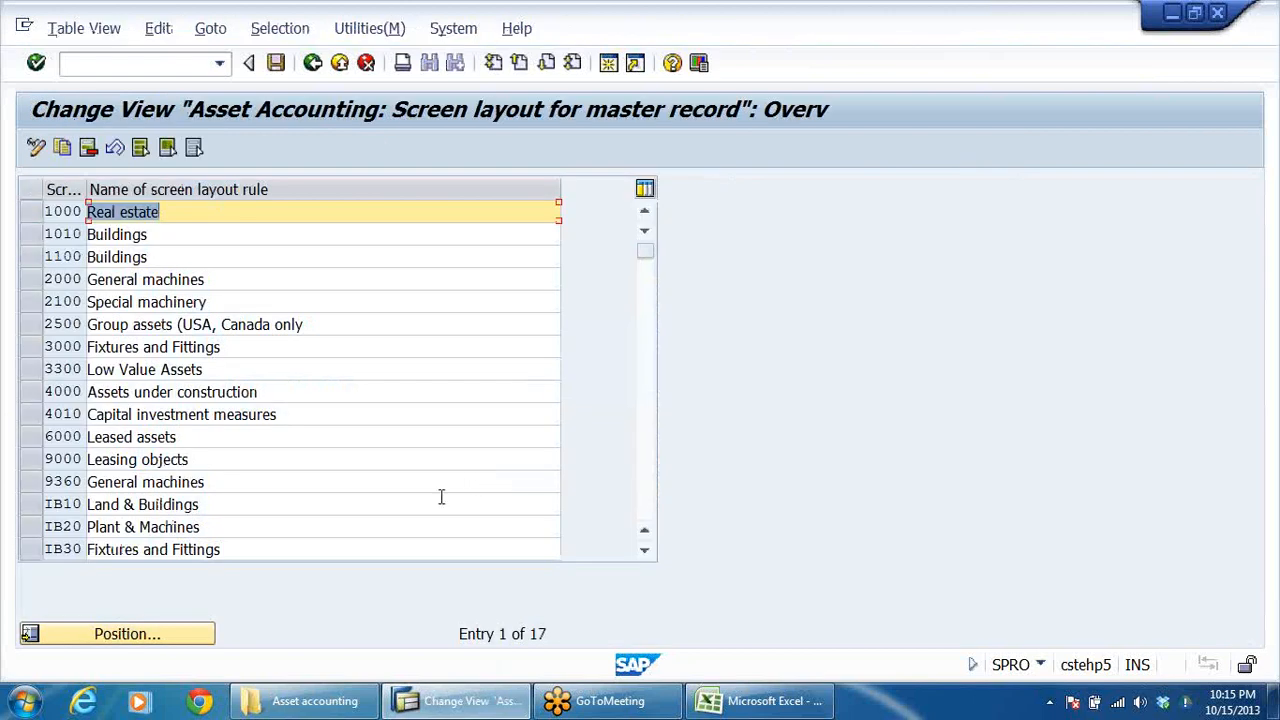
left_click(234, 206)
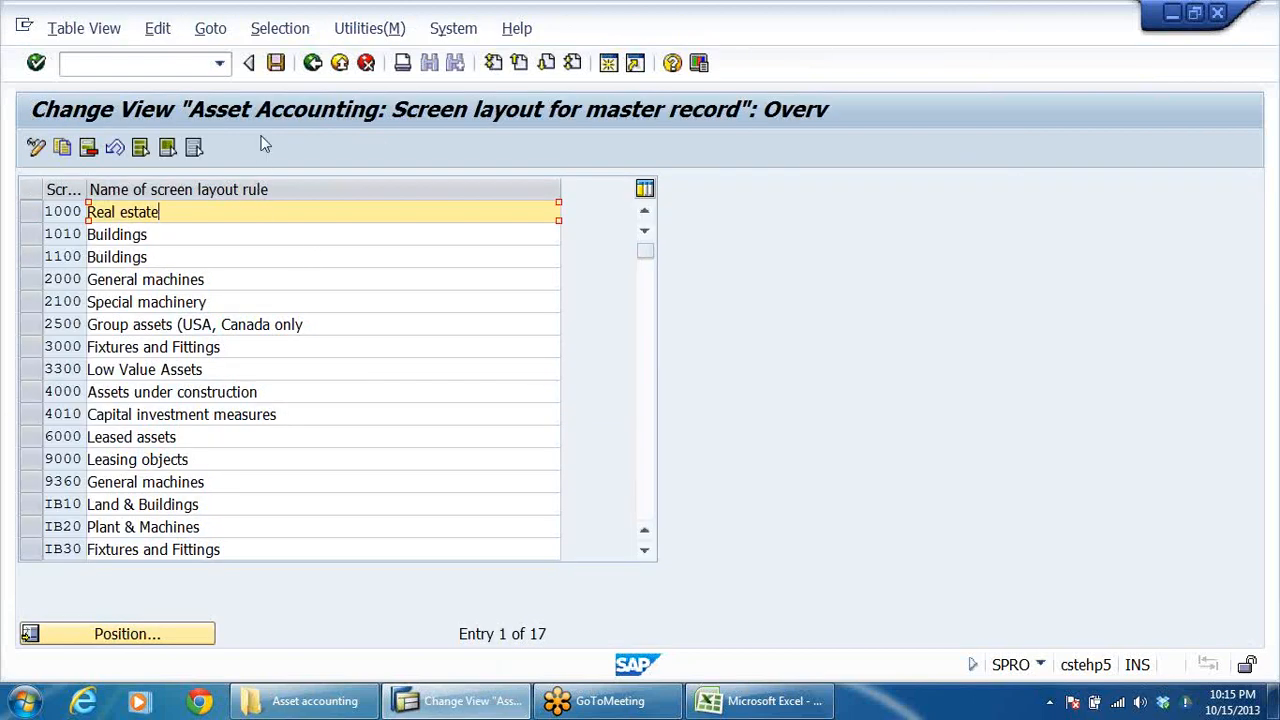
left_click(31, 301)
left_click(31, 211)
left_click(26, 240)
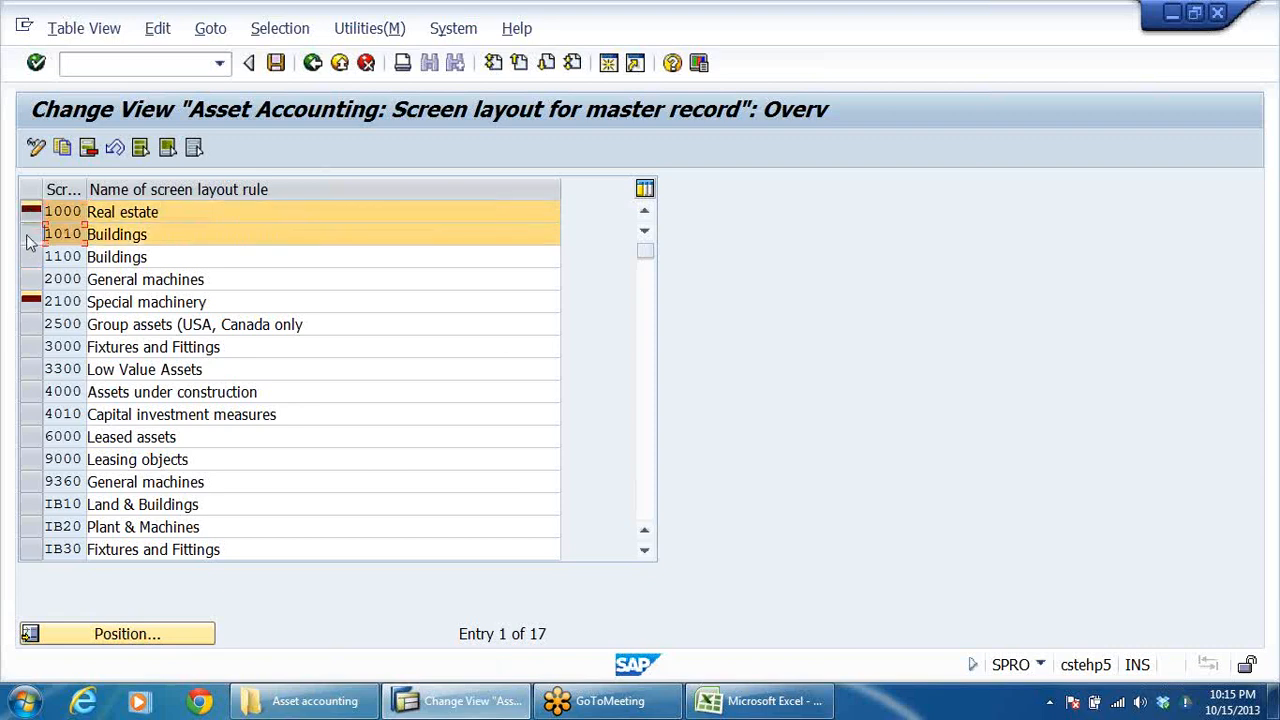
left_click(28, 240)
left_click(27, 258)
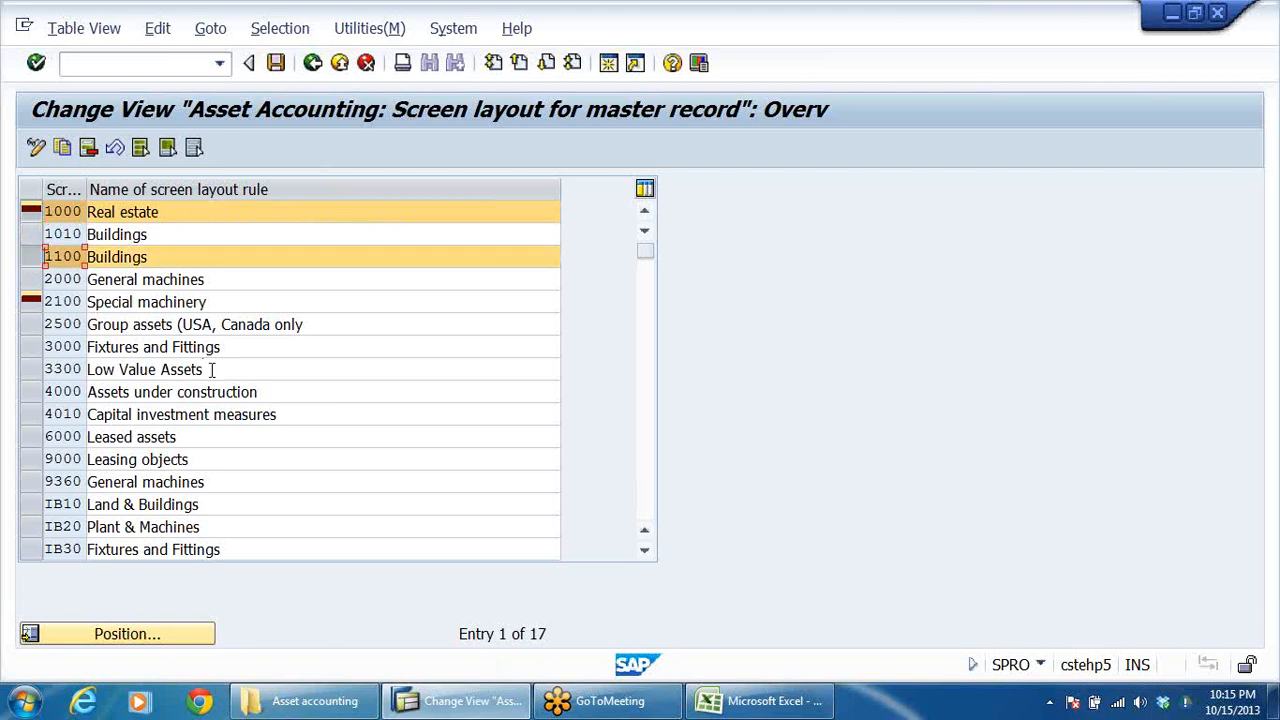
left_click(31, 281)
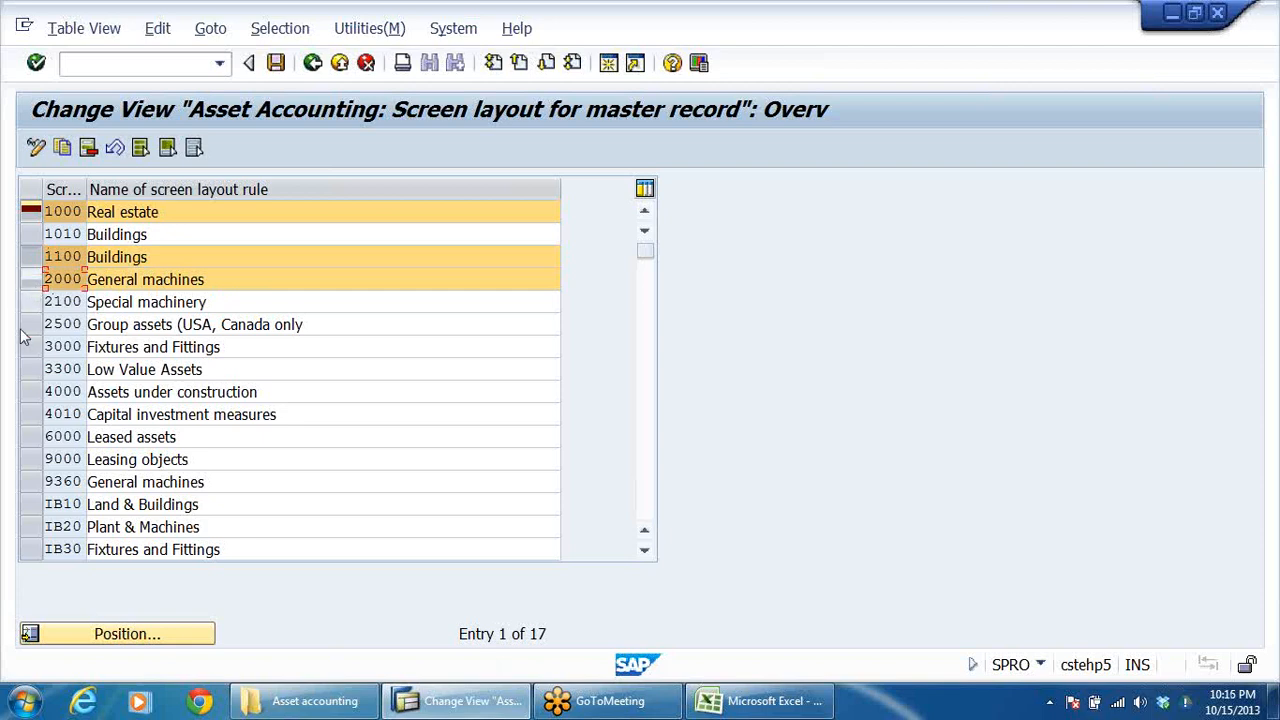
left_click(31, 395)
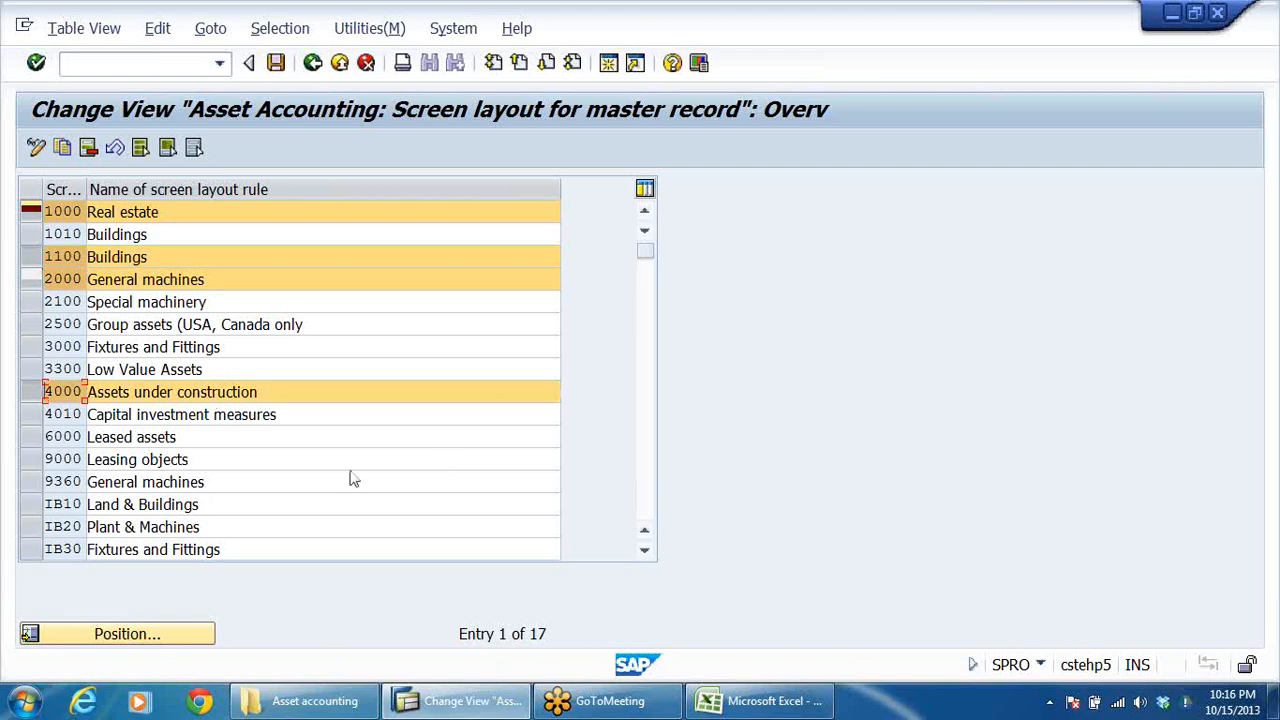
left_click_drag(88, 201, 199, 200)
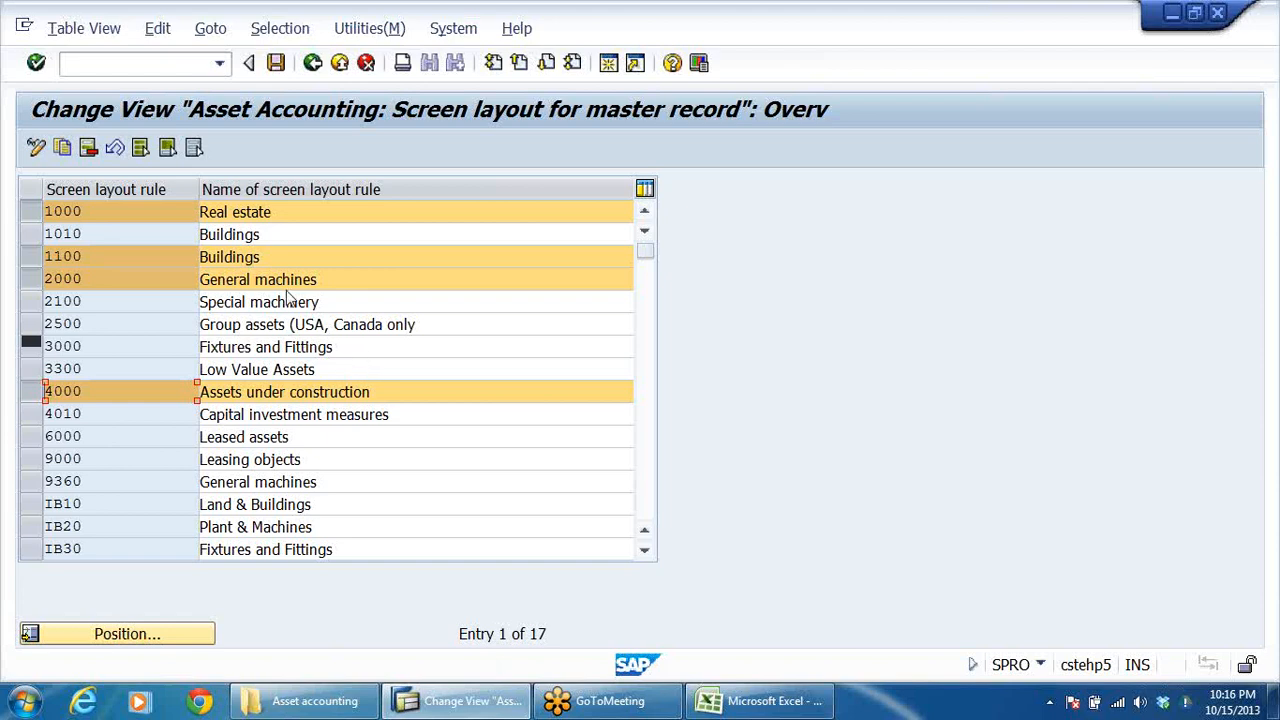
left_click(63, 148)
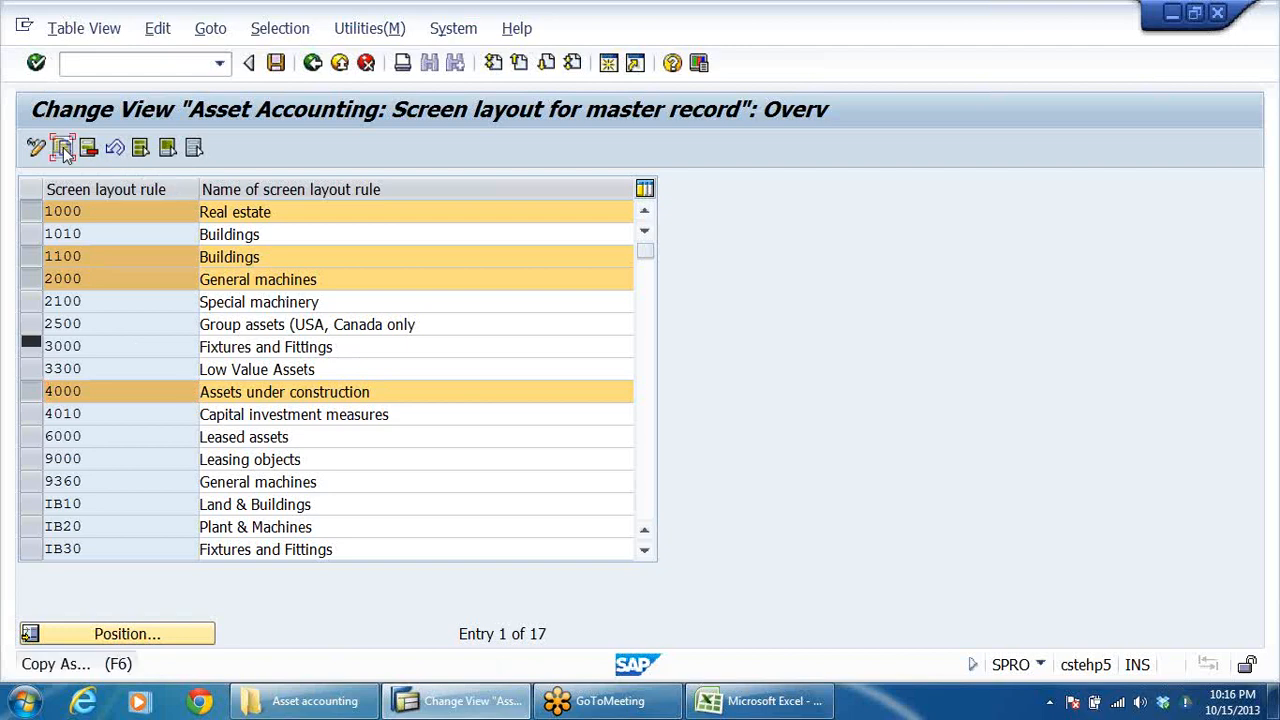
left_click(123, 206)
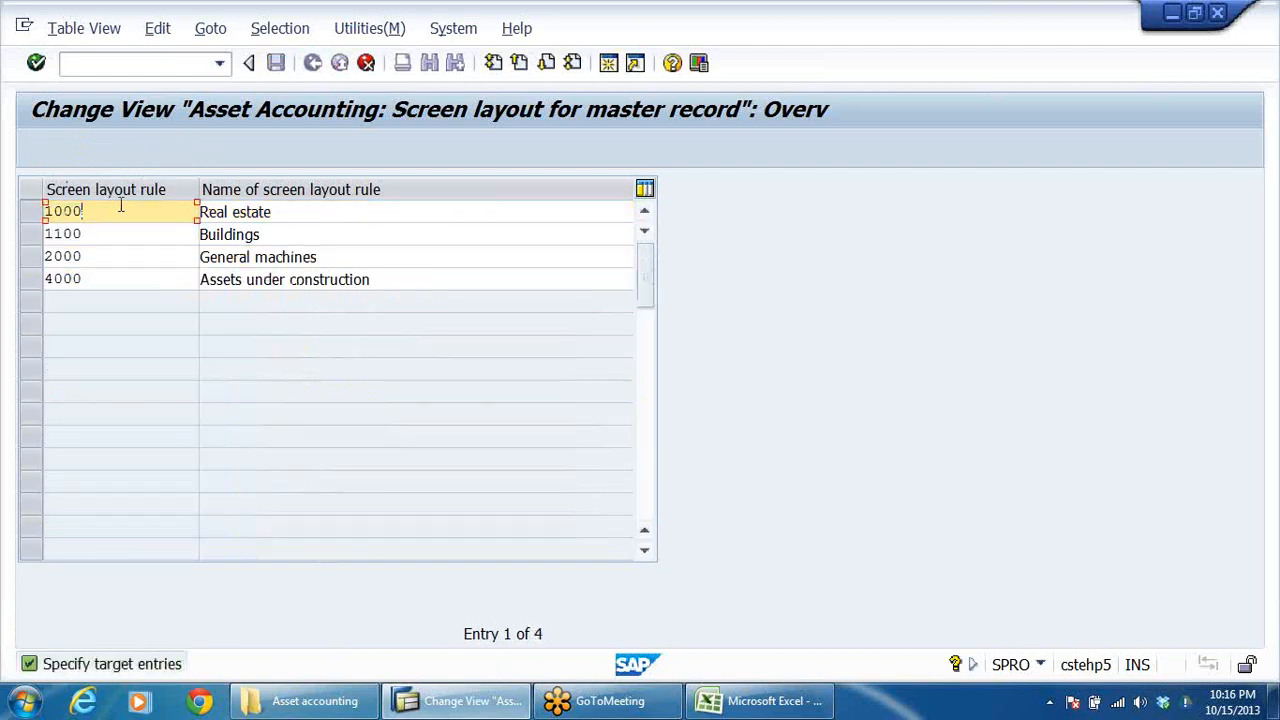
key("BackSpace")
key("BackSpace")
key("BackSpace")
key("BackSpace")
type("DRLA")
left_click(336, 220)
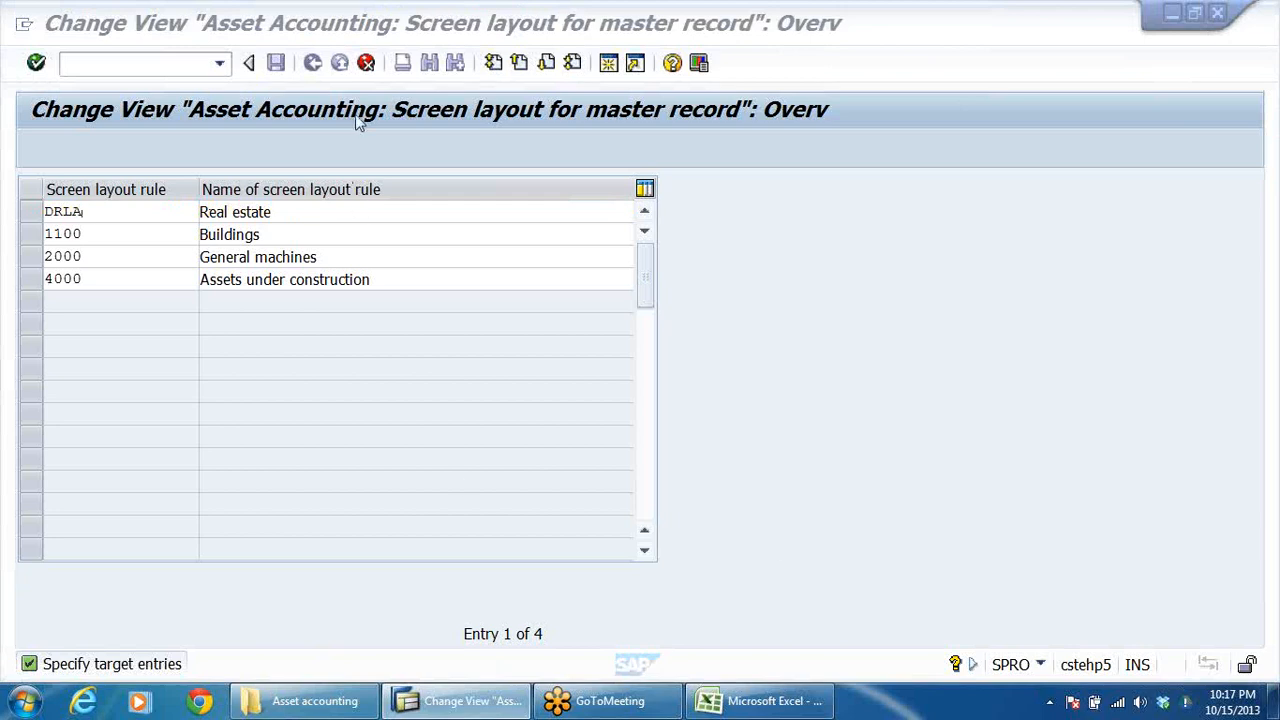
left_click(787, 254)
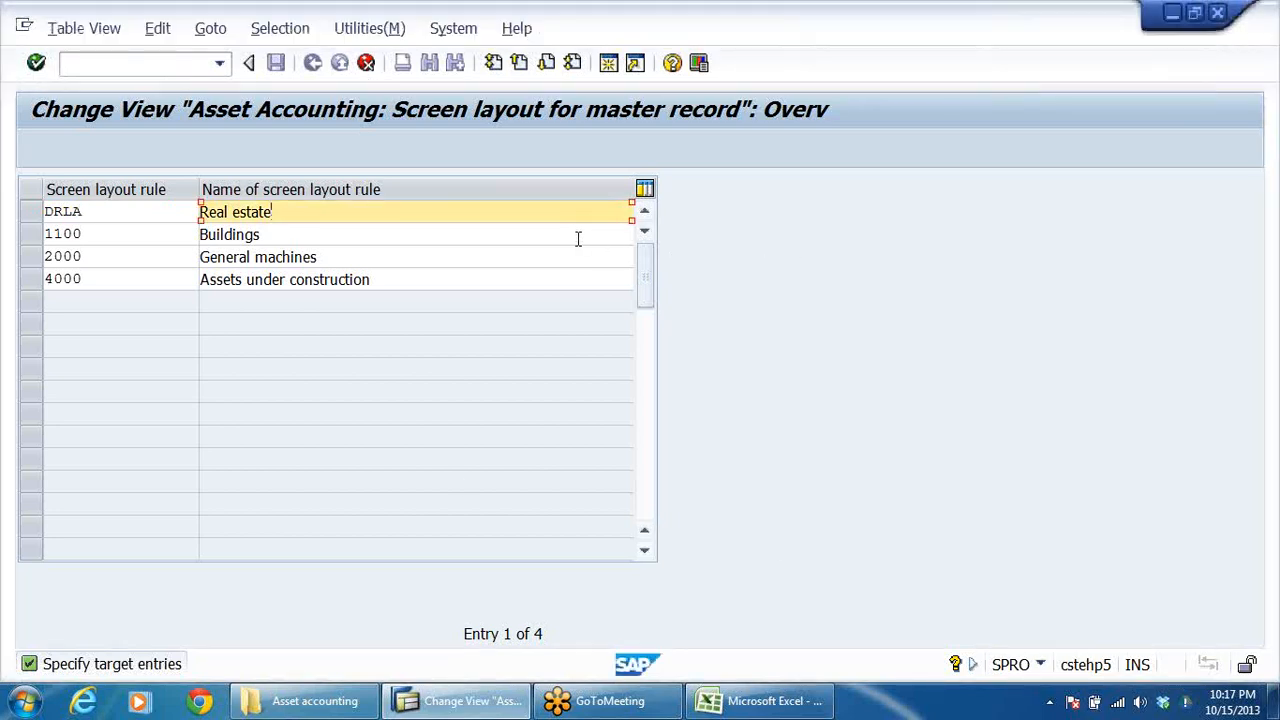
left_click(363, 152)
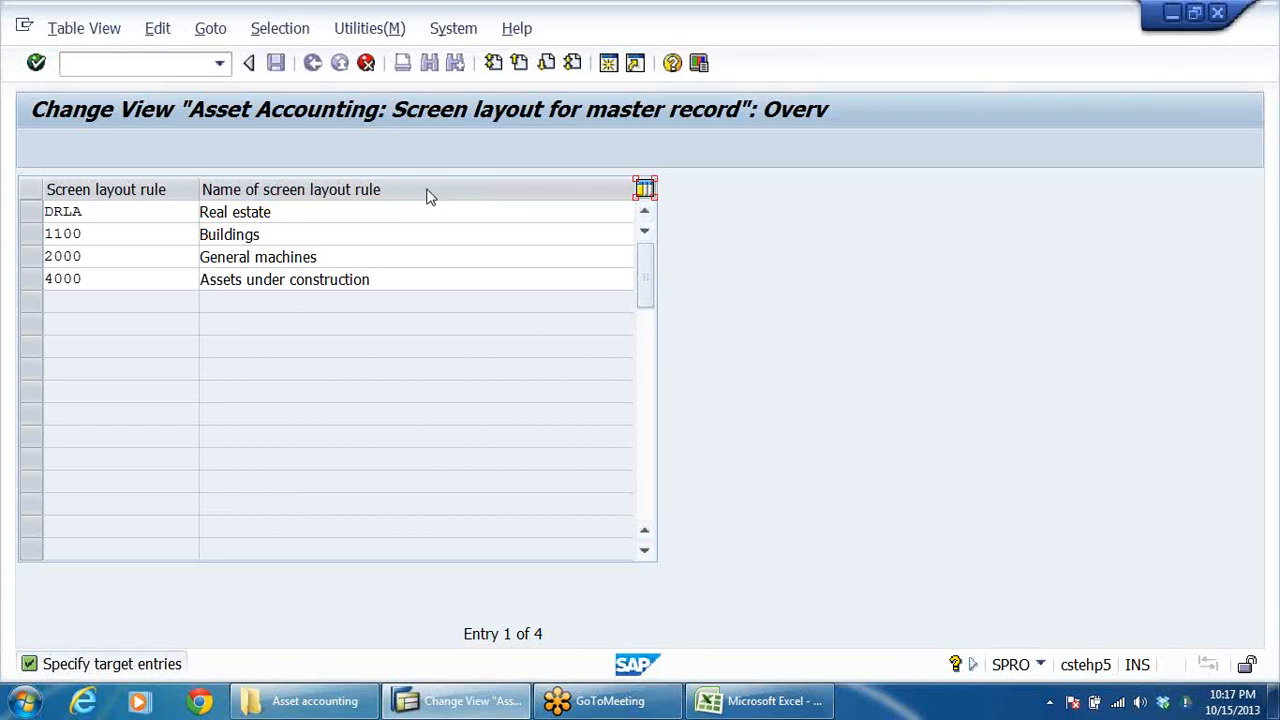
left_click(367, 64)
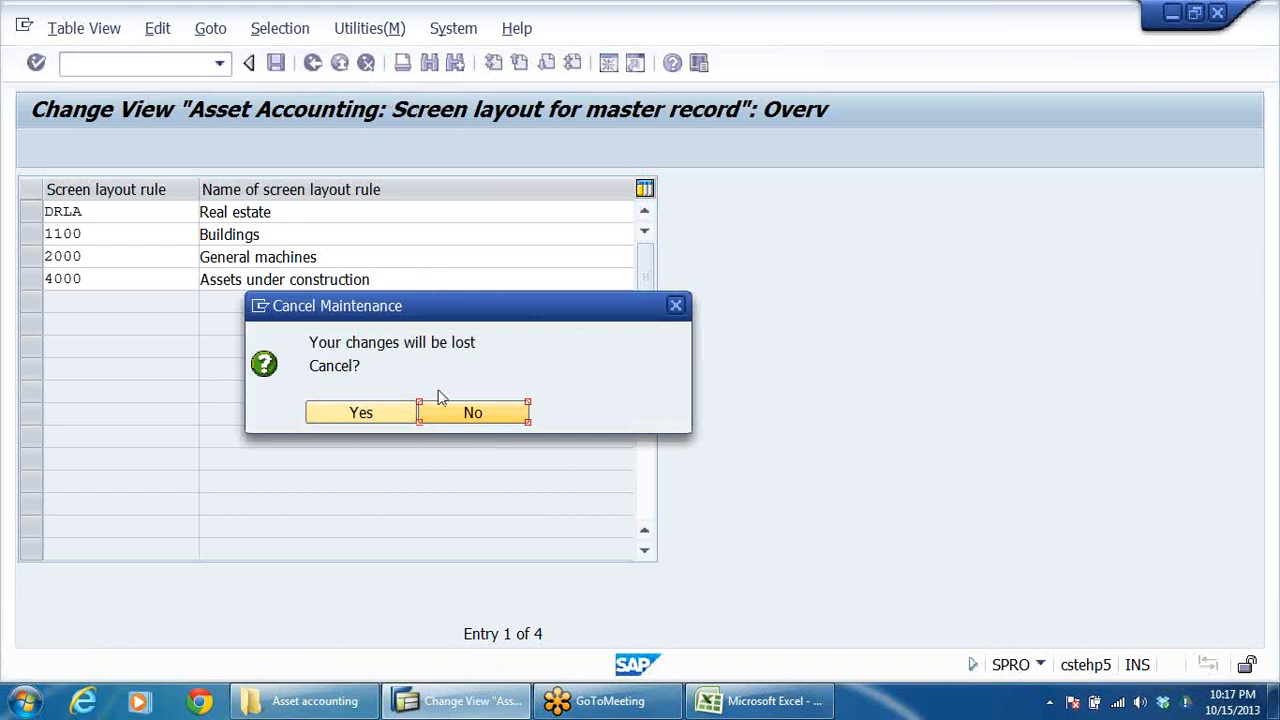
left_click(373, 415)
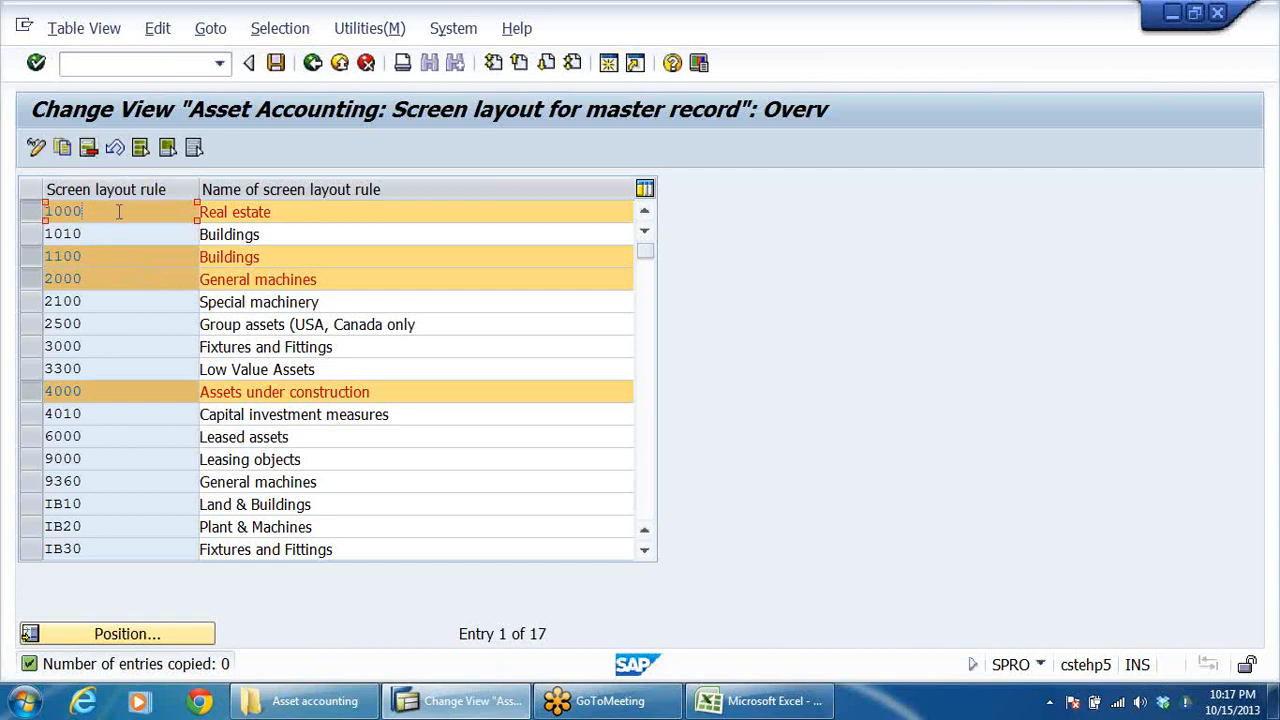
Step: Copy the four selected screen layout rules and set the target code of the Real estate rule to DRLA
left_click(268, 258)
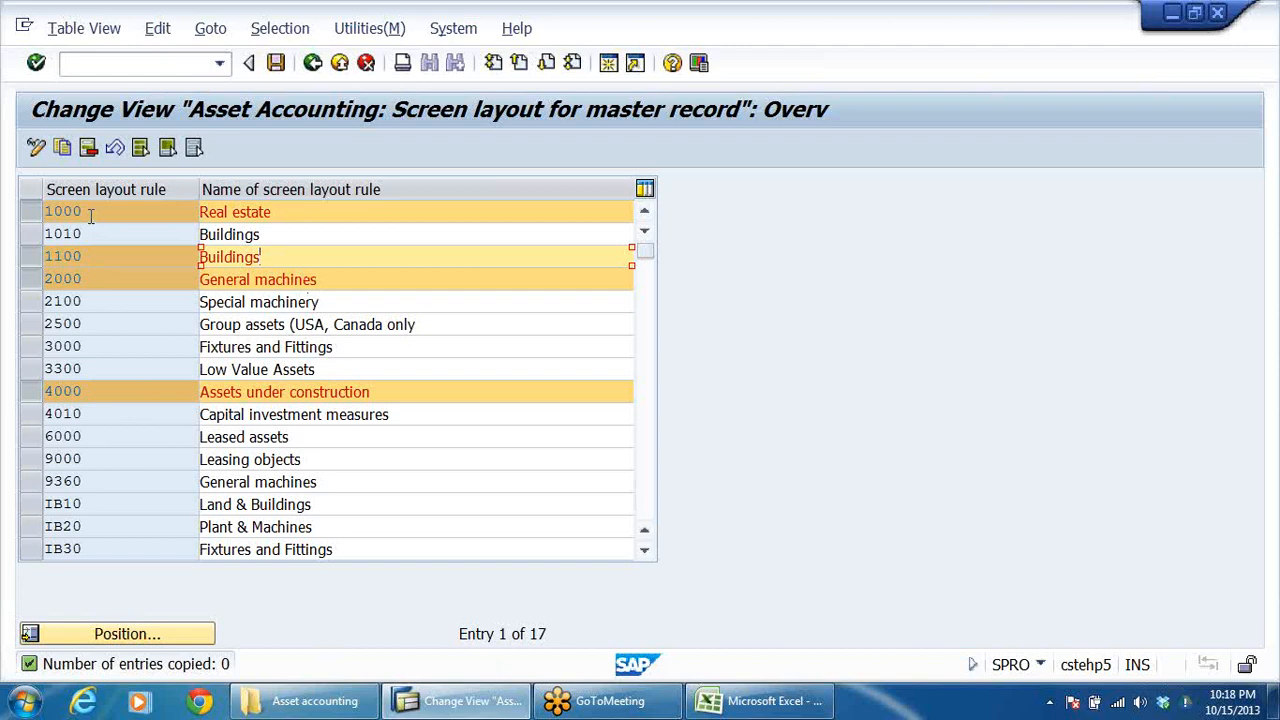
left_click(64, 148)
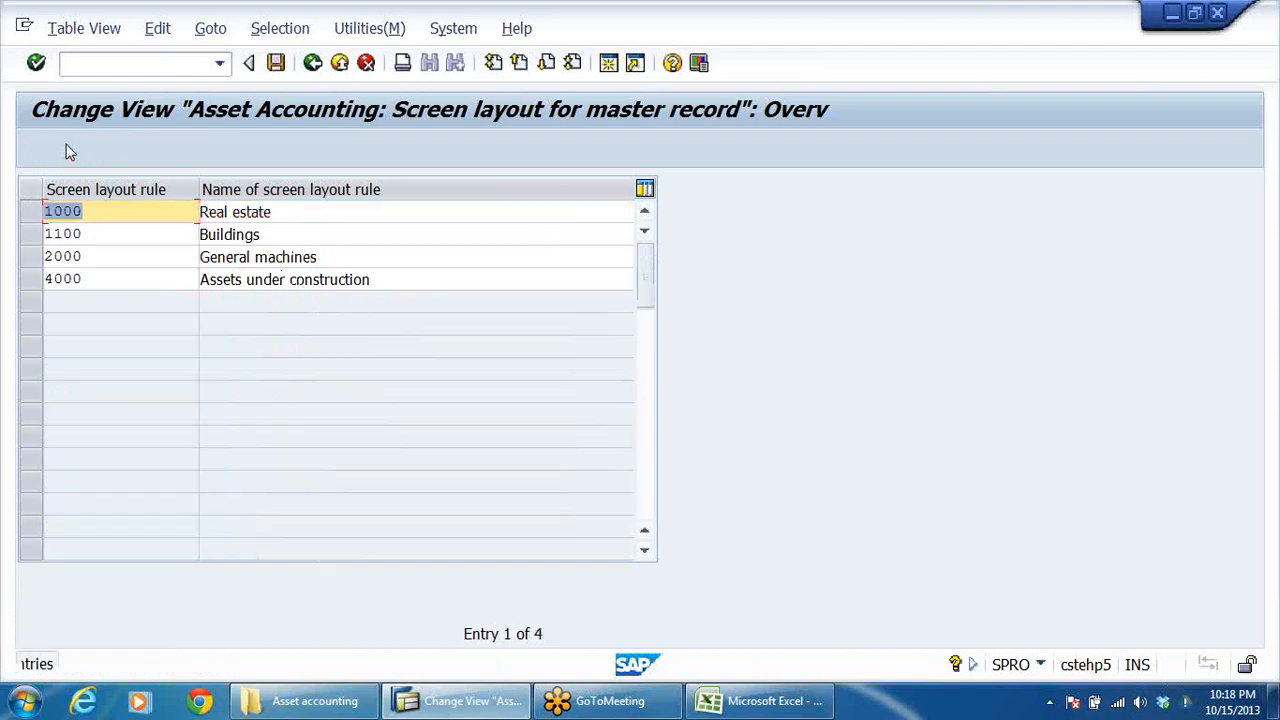
left_click(114, 213)
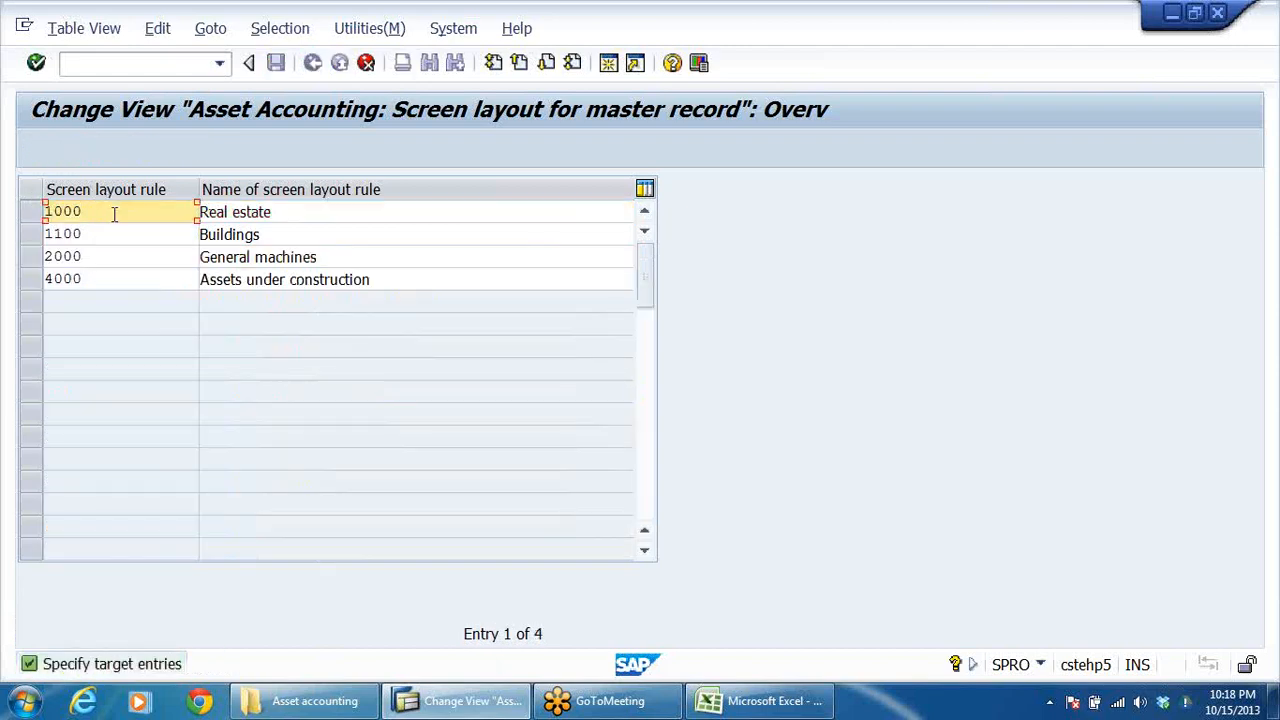
key("BackSpace")
key("BackSpace")
key("BackSpace")
key("BackSpace")
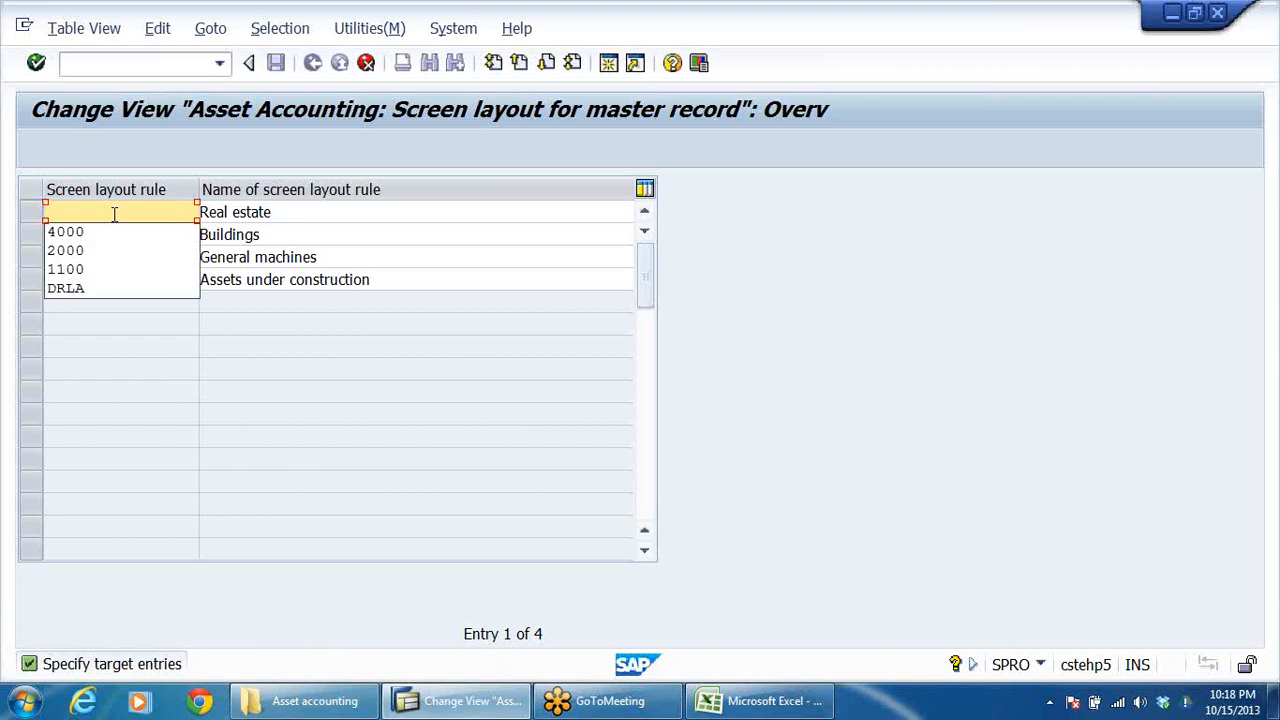
type("DRLA")
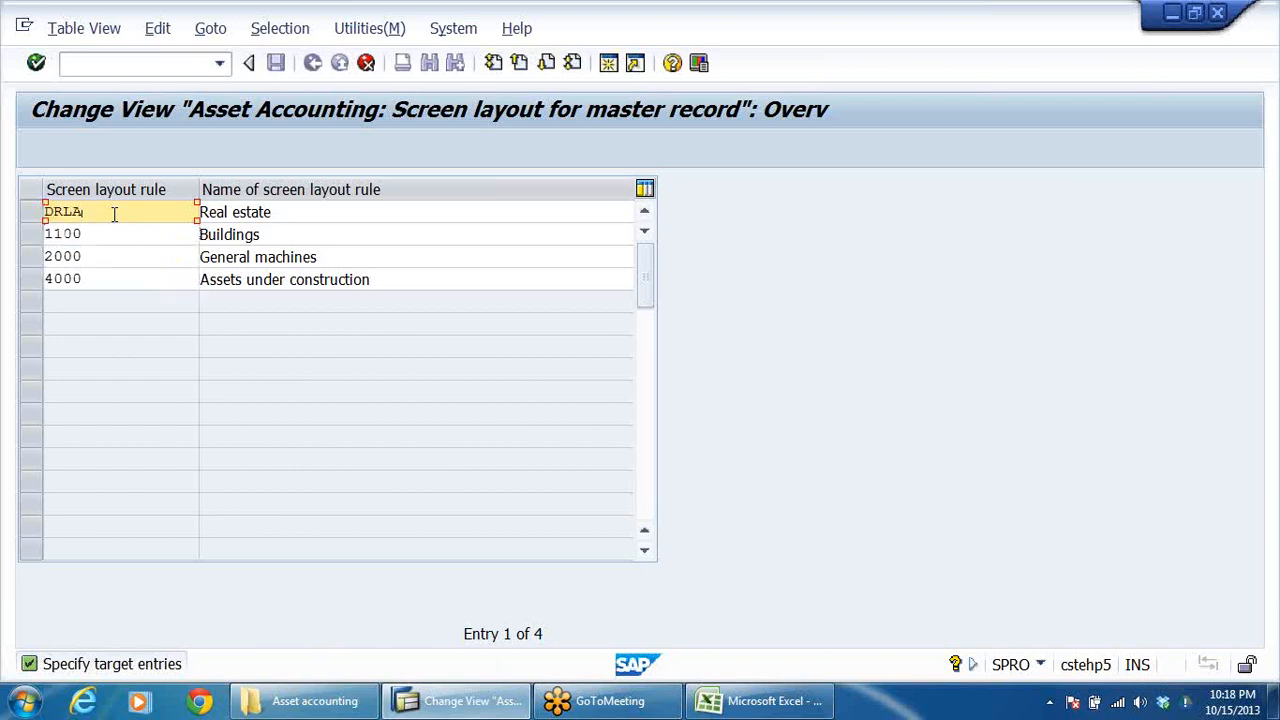
Step: Name the DRLA screen layout rule "SLR FOR LAND- DRL GRP"
left_click(281, 212)
key("BackSpace")
key("BackSpace")
key("BackSpace")
key("BackSpace")
key("BackSpace")
key("BackSpace")
key("BackSpace")
key("BackSpace")
key("BackSpace")
key("BackSpace")
key("BackSpace")
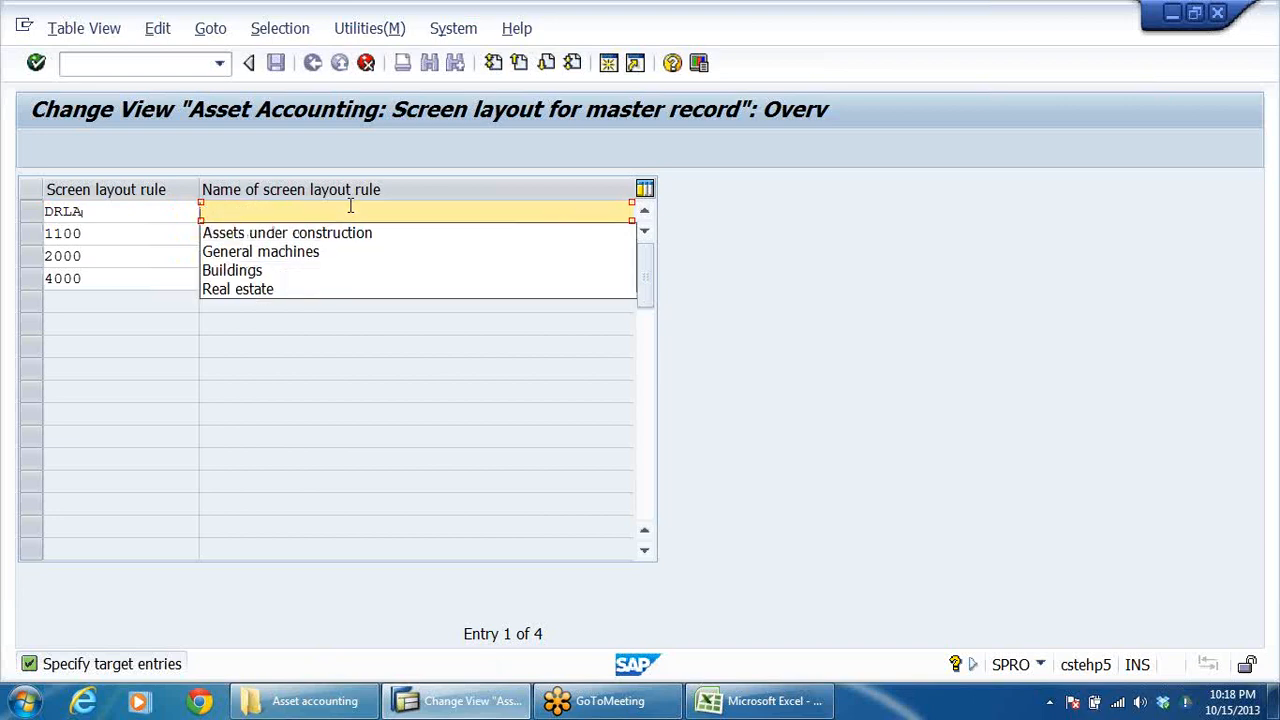
type("SLR FOR LAND- DER")
key("BackSpace")
key("BackSpace")
type("RL")
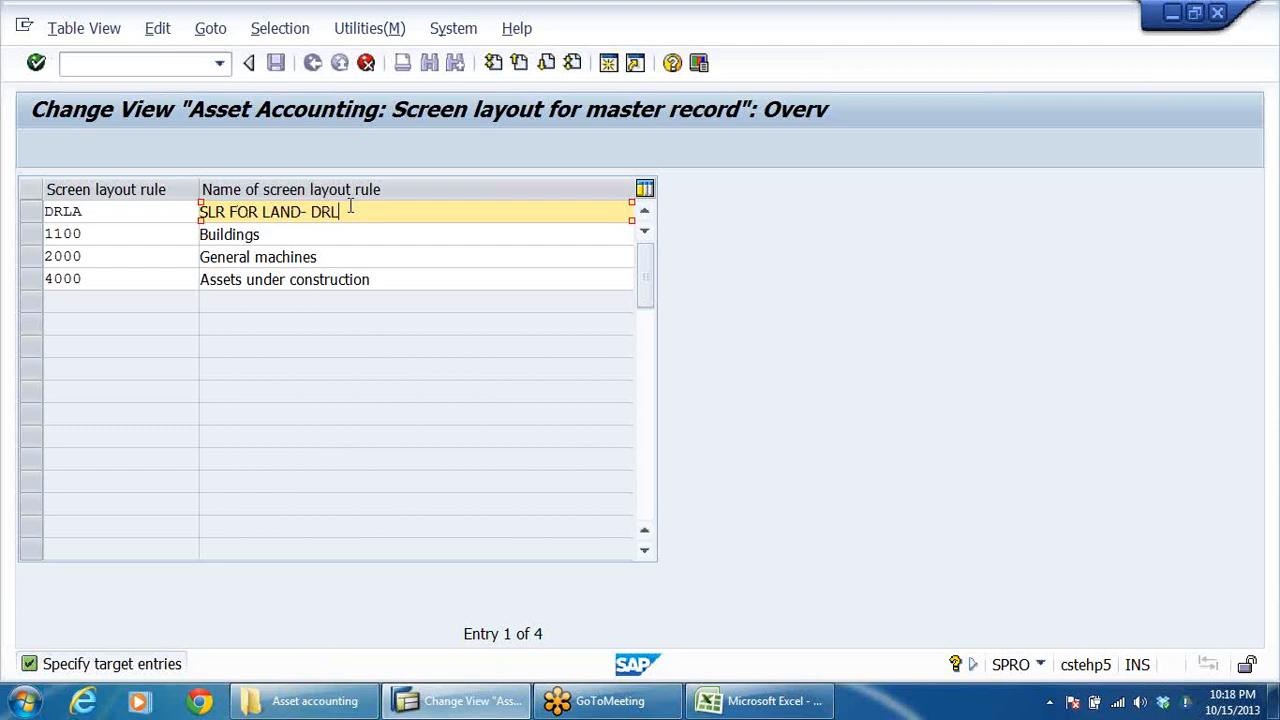
type(" GRP")
Step: Set the target code of the copied Buildings rule to DRBU
left_click(129, 237)
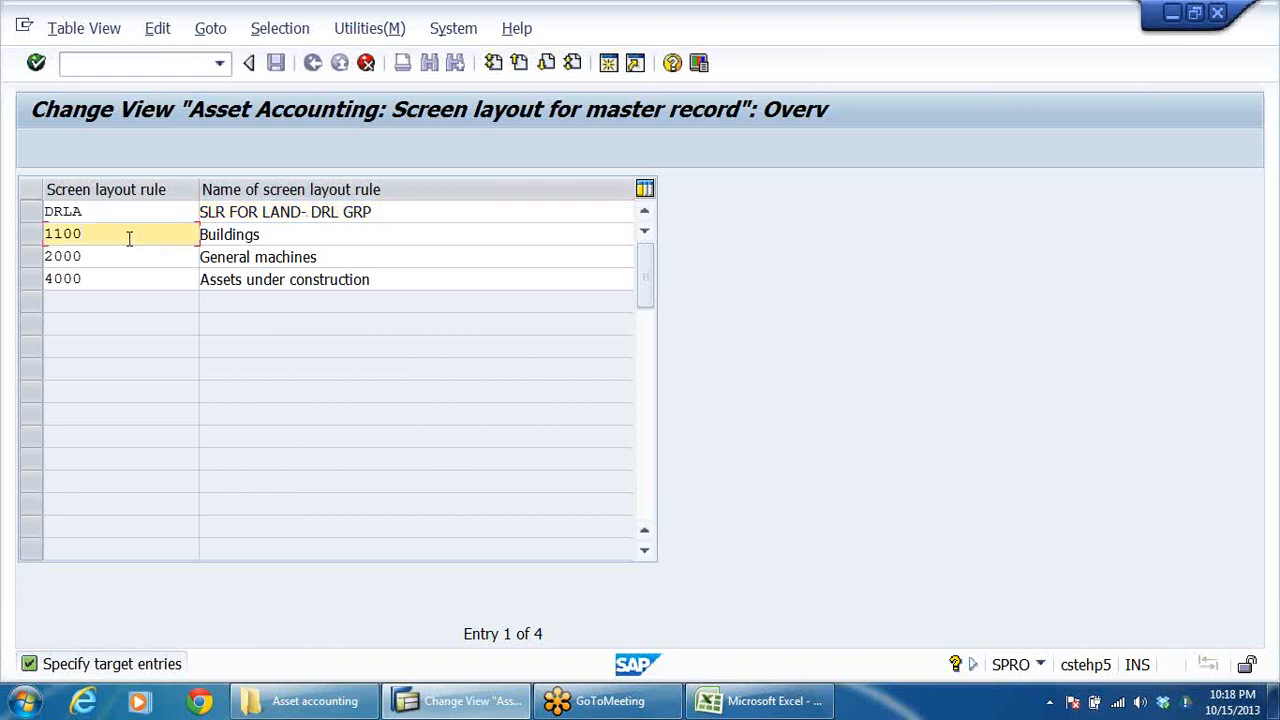
key("BackSpace")
key("BackSpace")
key("BackSpace")
key("BackSpace")
type("DR")
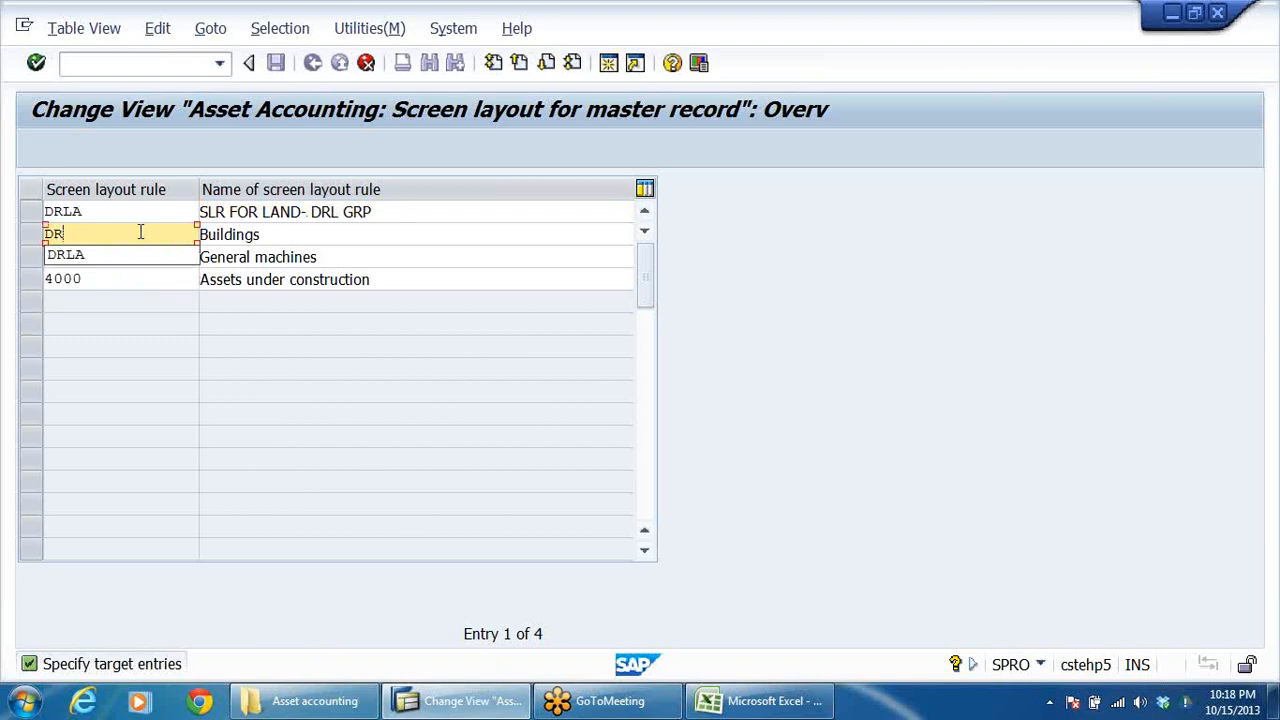
type("BU")
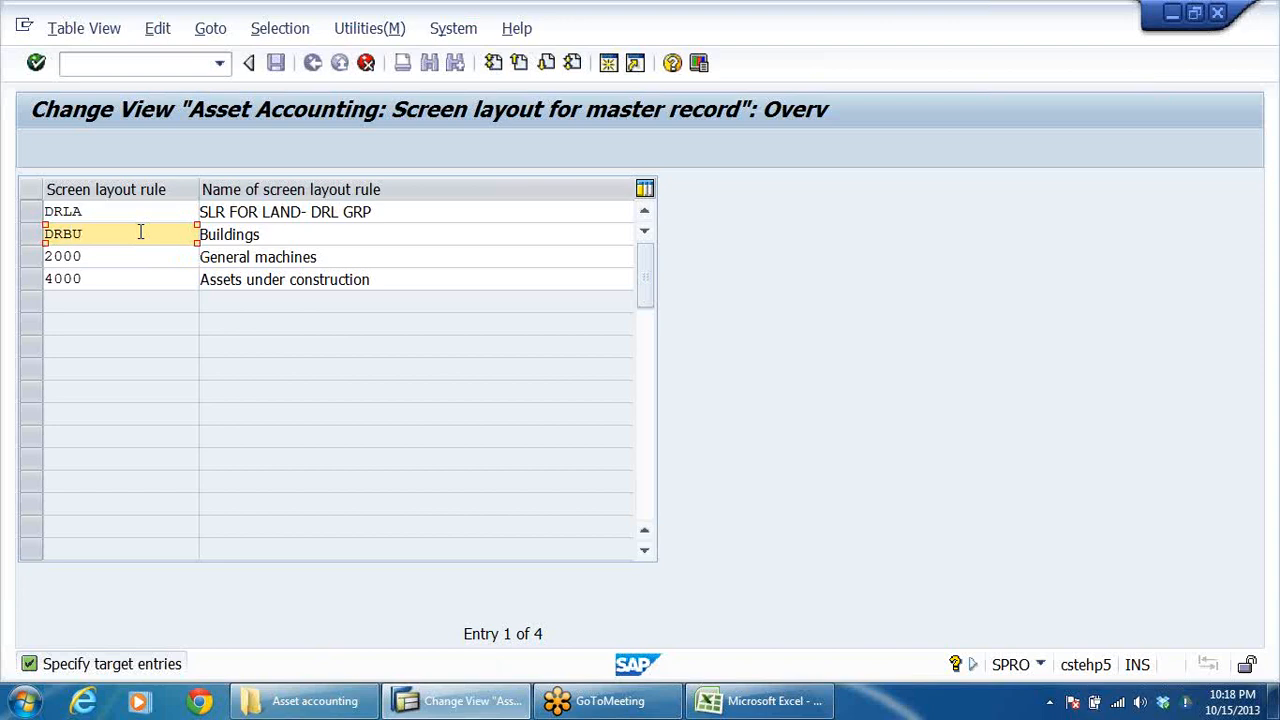
Step: Name the DRBU screen layout rule "SLR FOR Buildings-DRL GRP"
left_click(270, 239)
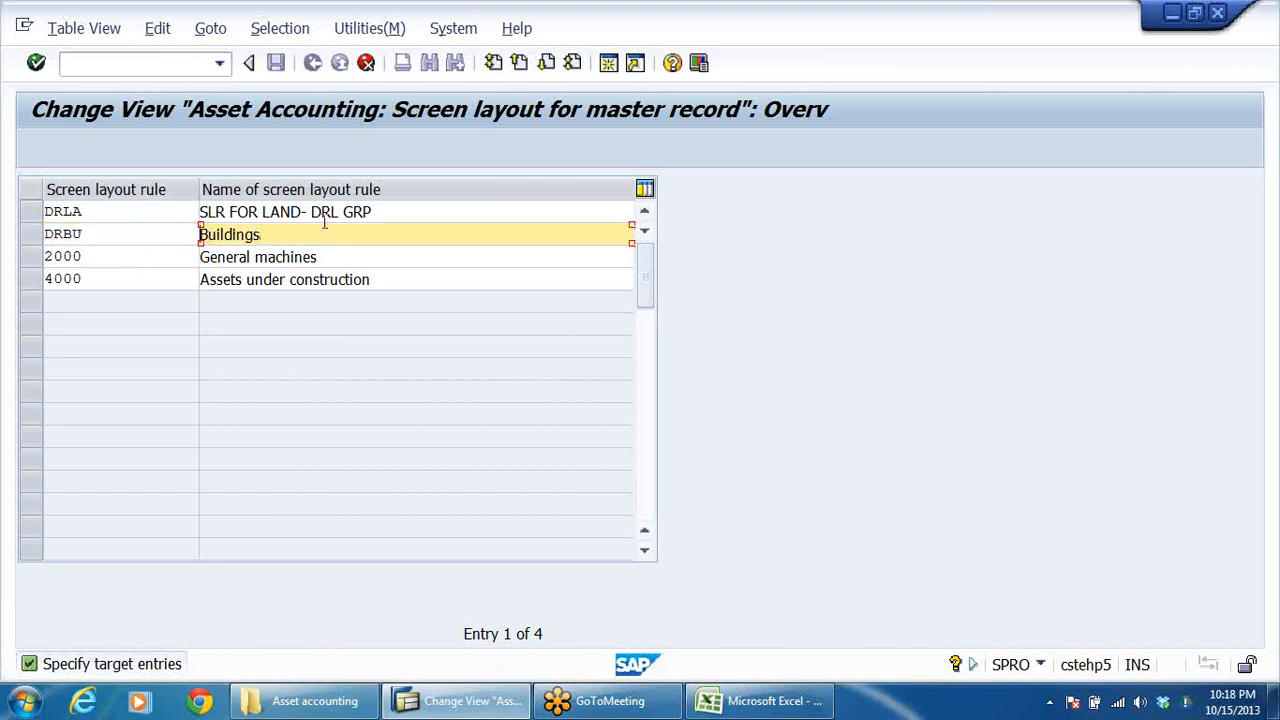
type("SLR-")
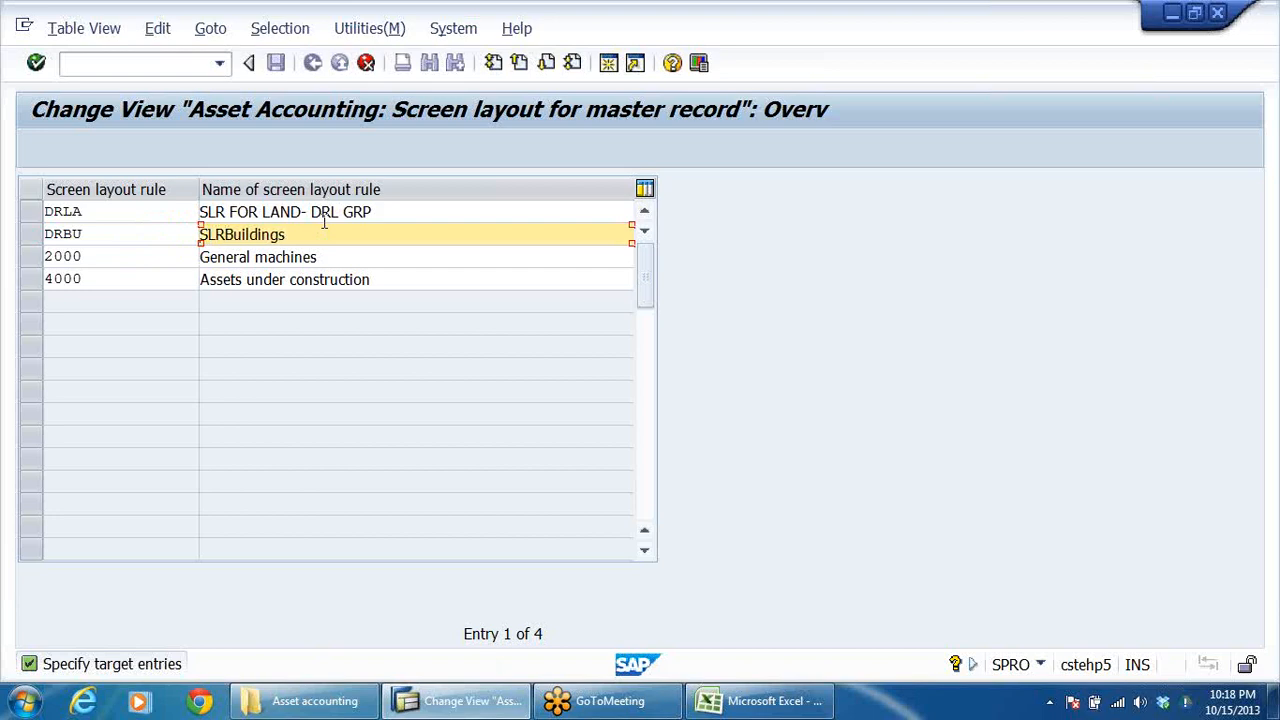
key("BackSpace")
type("FOR")
left_click(369, 232)
type("-DRL GRP")
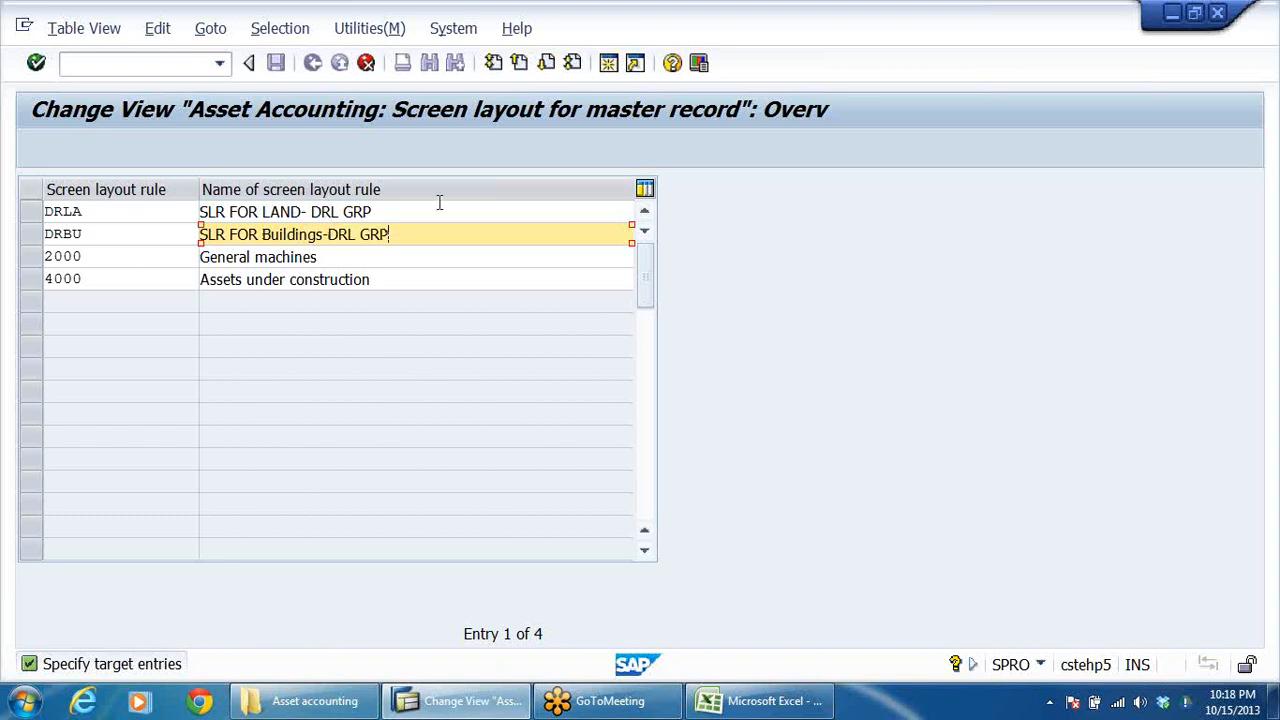
Step: Set the target code of the copied General machines rule to DRPM
left_click(130, 263)
key("BackSpace")
key("BackSpace")
key("BackSpace")
key("BackSpace")
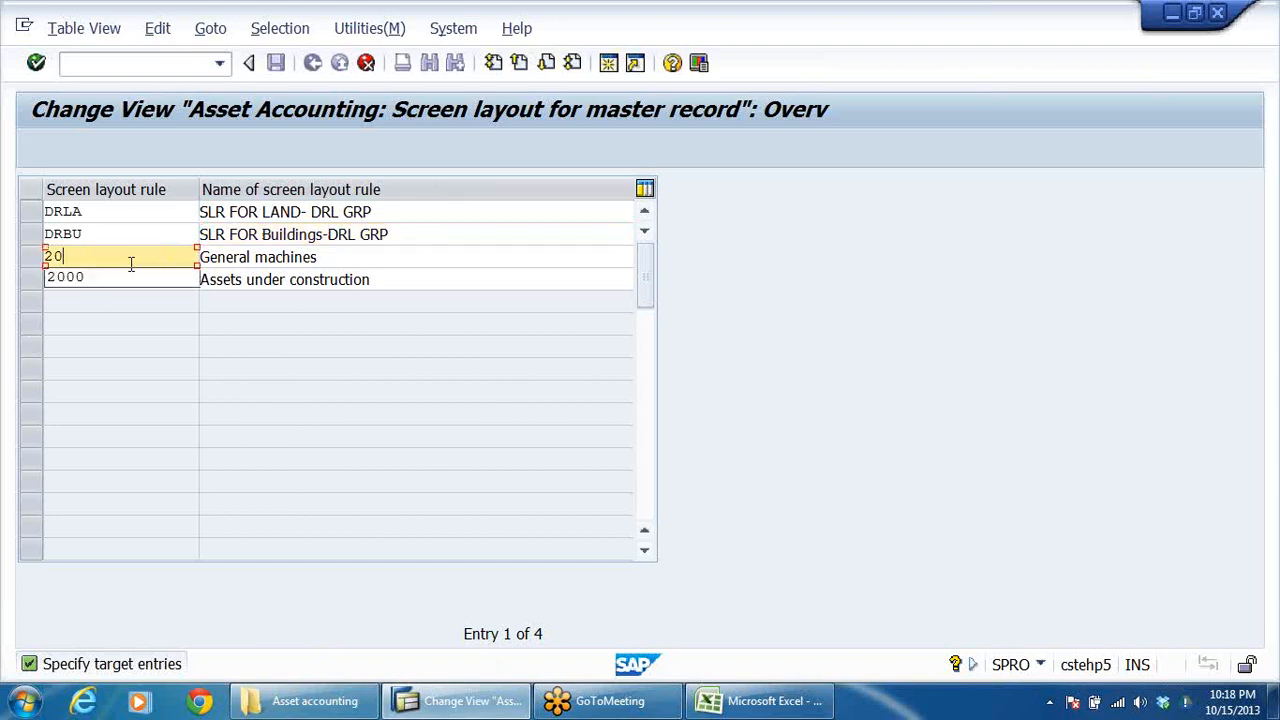
type("DRPM")
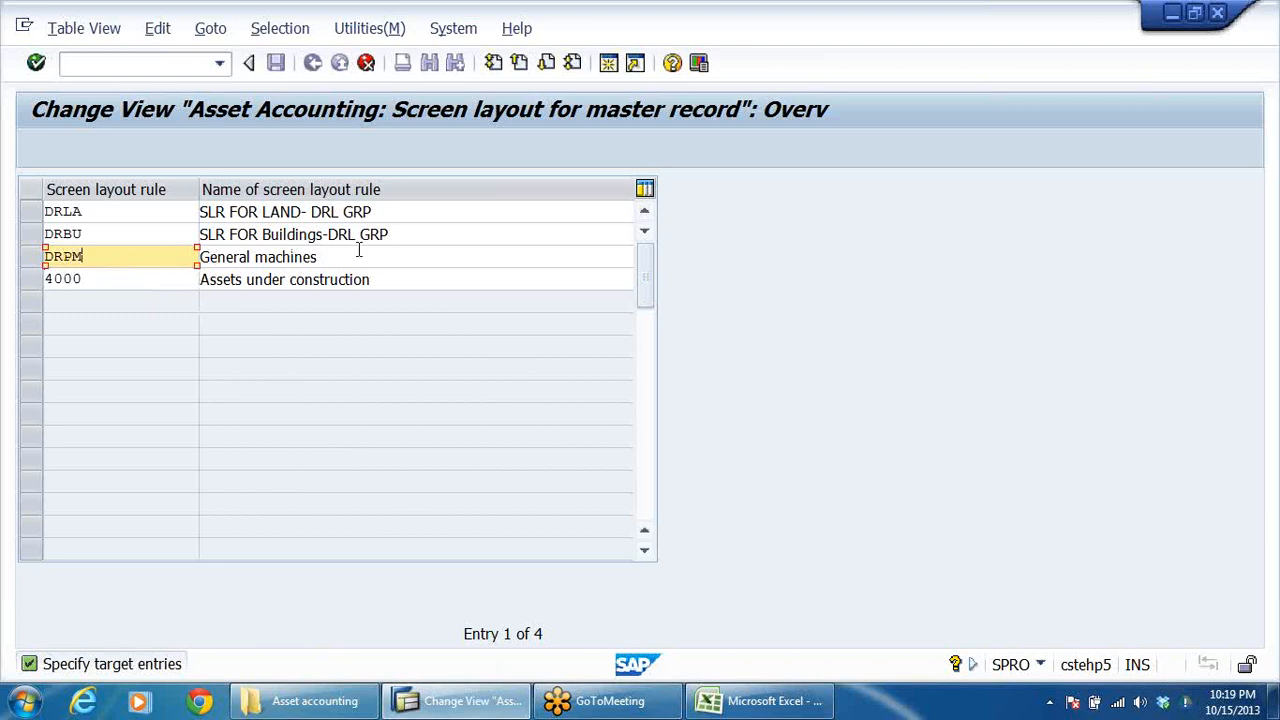
Step: Name the DRPM screen layout rule "SLR FOR PLANT & MACHINERY-DRL"
left_click_drag(377, 264, 2, 284)
type("SLR")
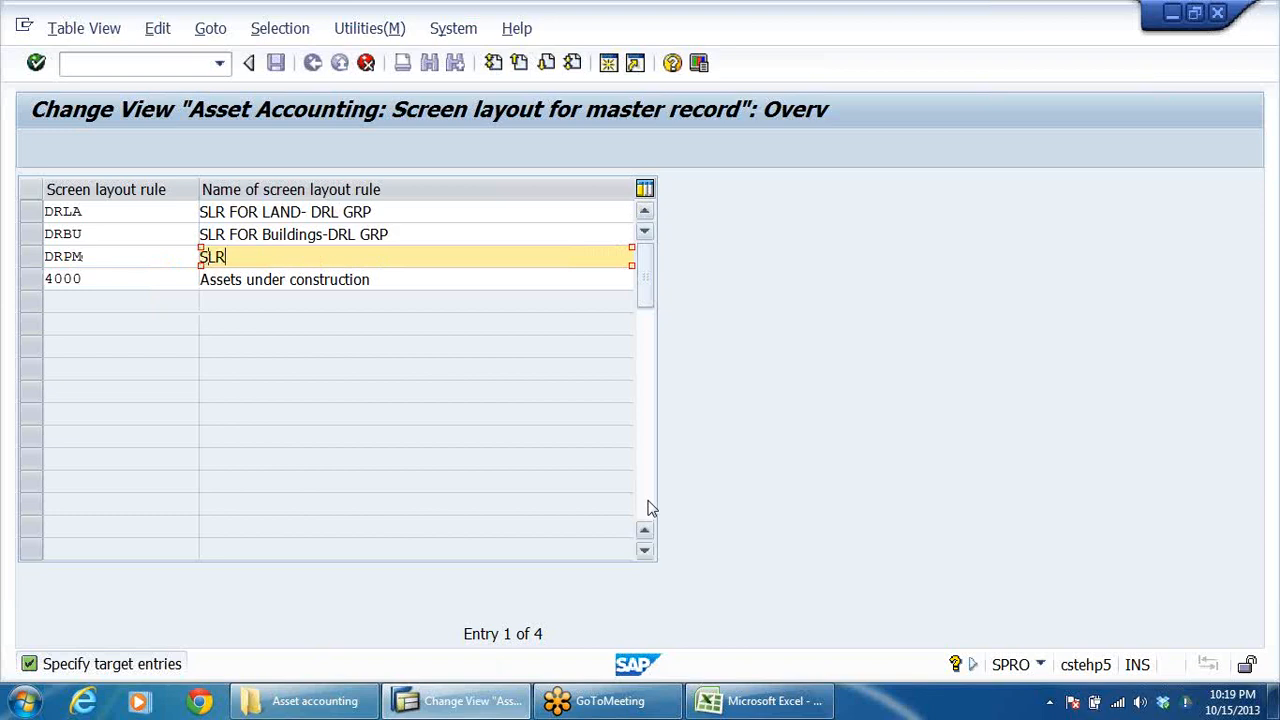
type(" FOR PLANT & ")
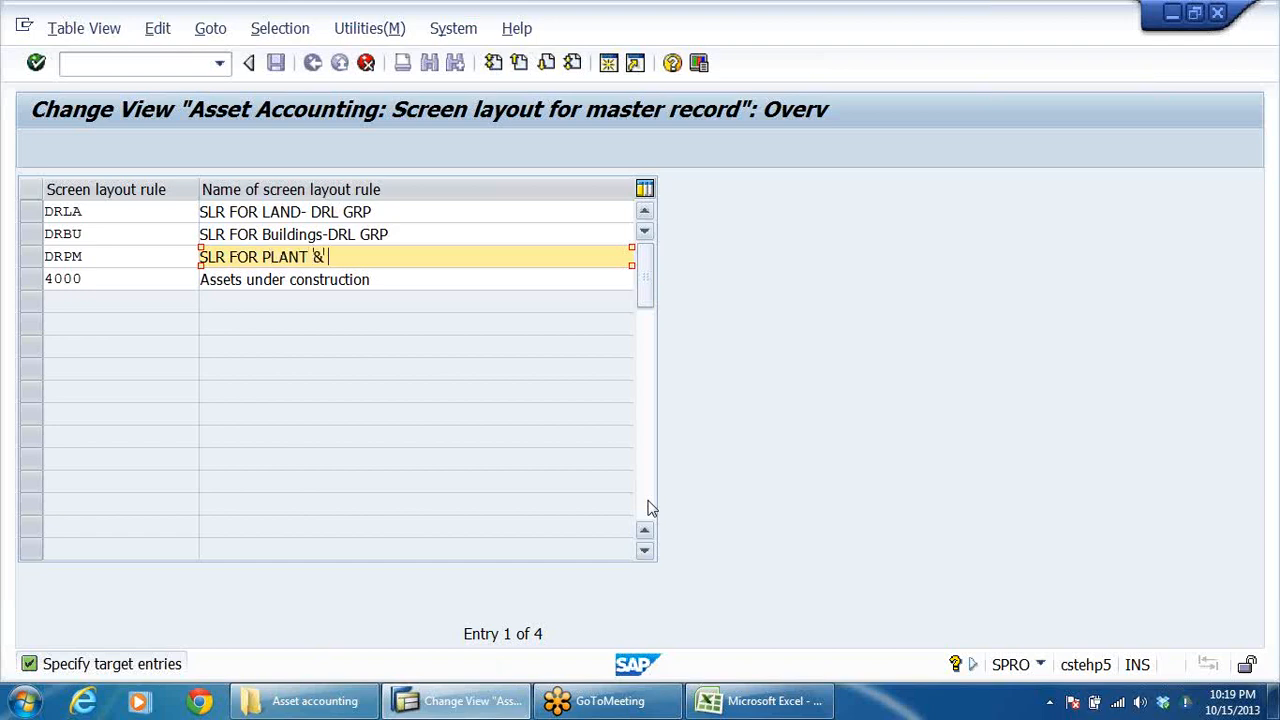
type("MACHINERY")
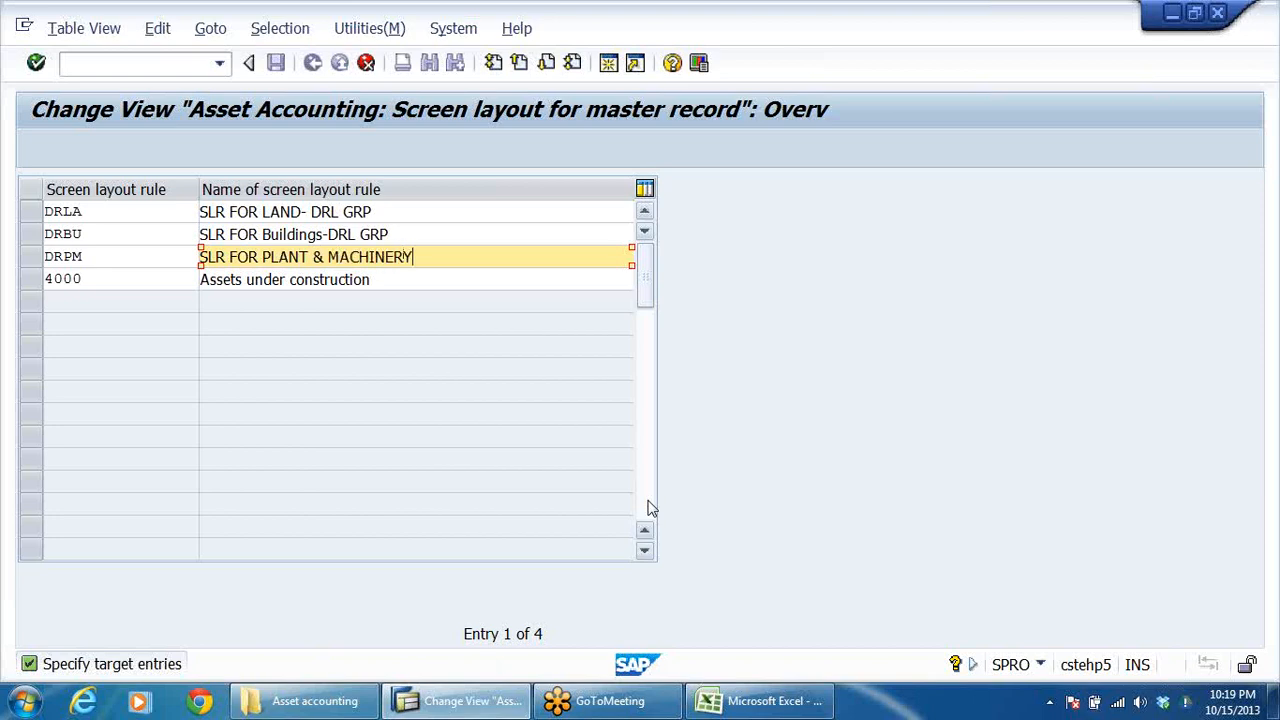
type("-DRL")
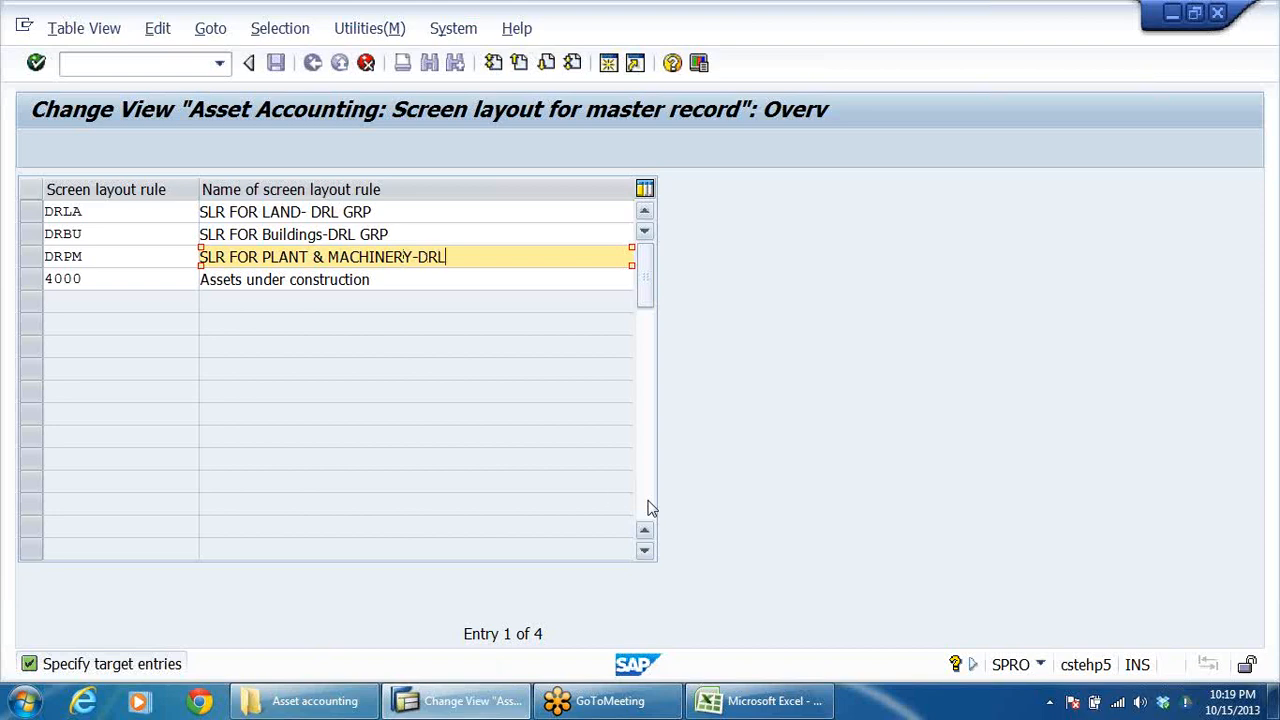
Step: Set the target code of the copied Assets under construction rule to DRAU
left_click(128, 281)
key("BackSpace")
key("BackSpace")
key("BackSpace")
key("BackSpace")
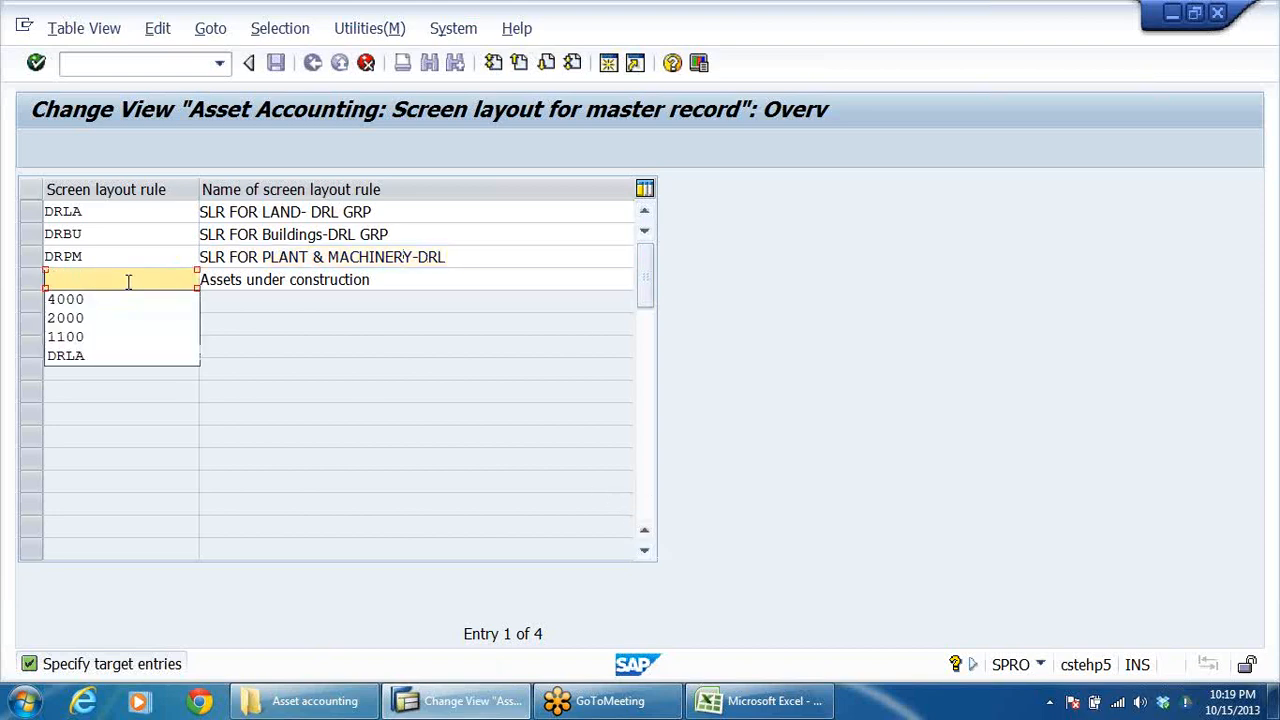
type("DRAU")
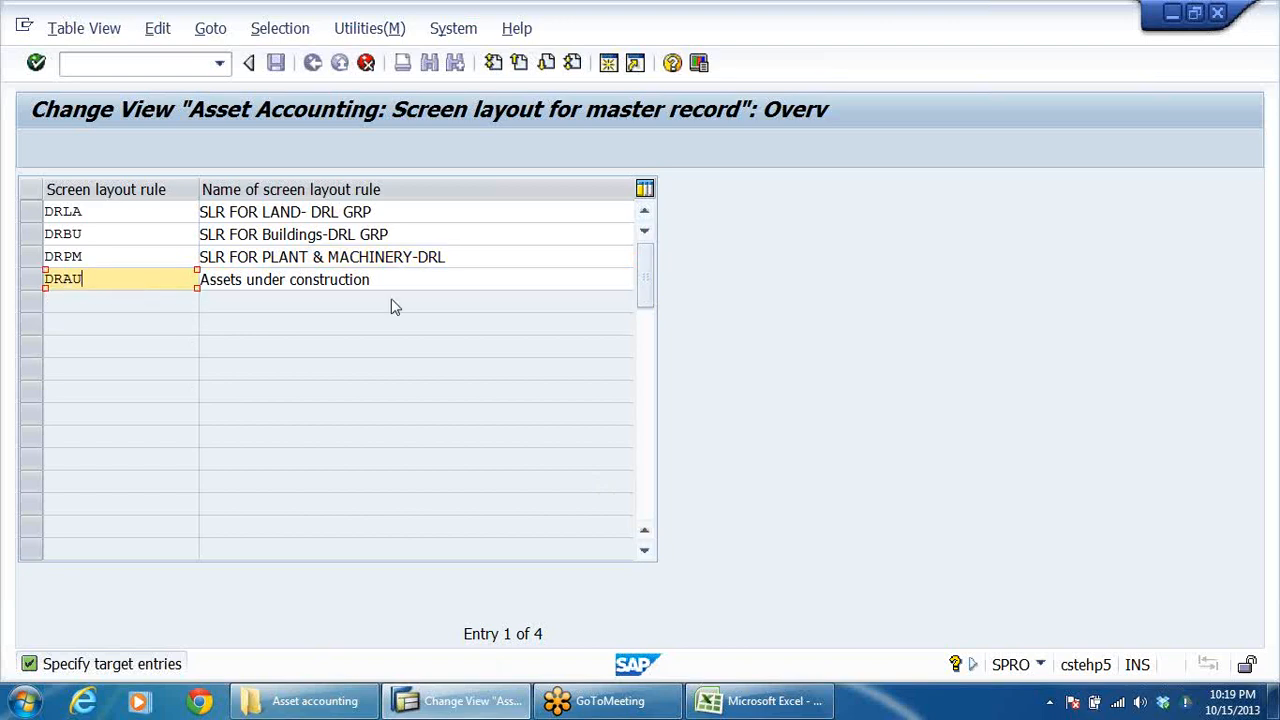
Step: Name the DRAU screen layout rule "SLR-Assets under construction" and accept the copied entries
left_click(206, 281)
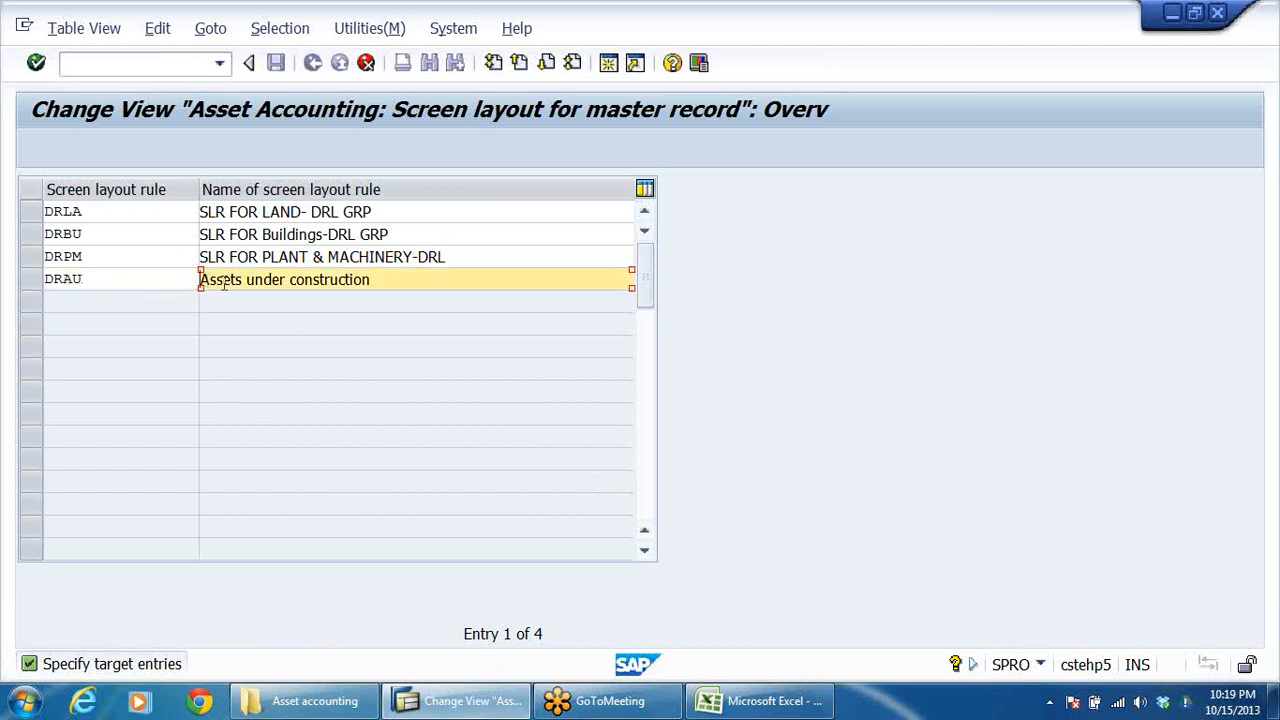
type("SLR F")
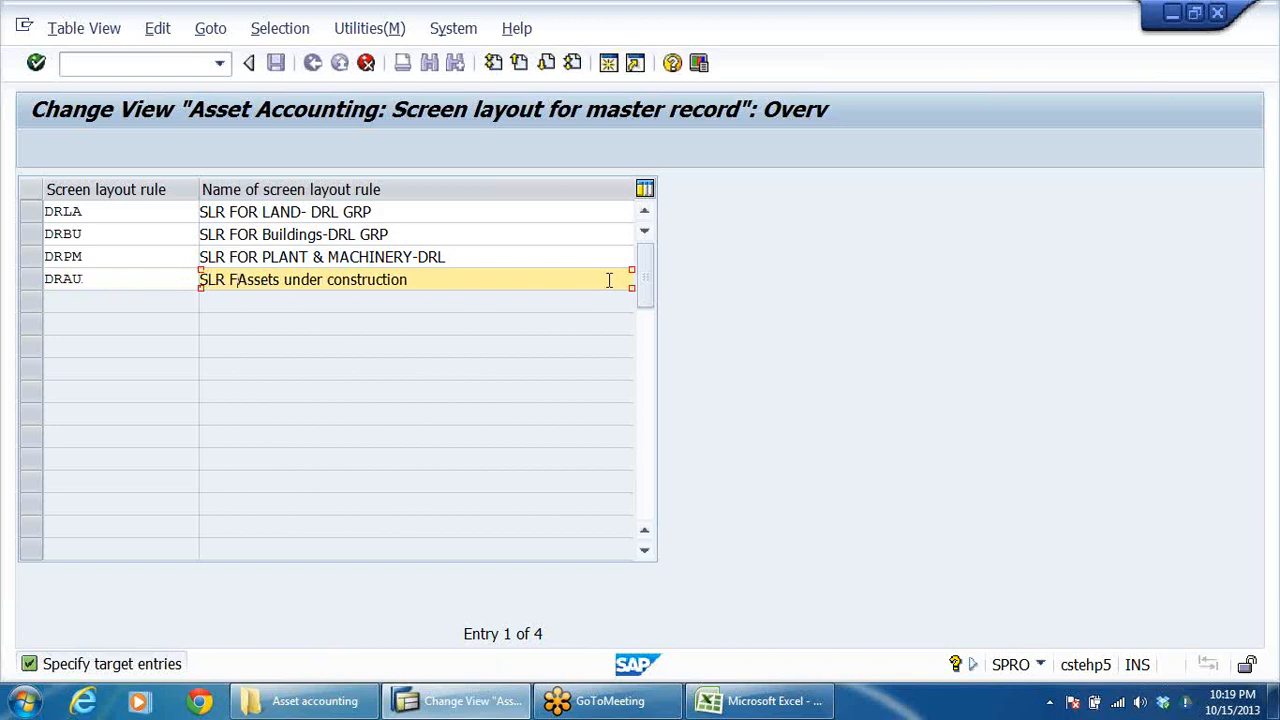
key("BackSpace")
key("BackSpace")
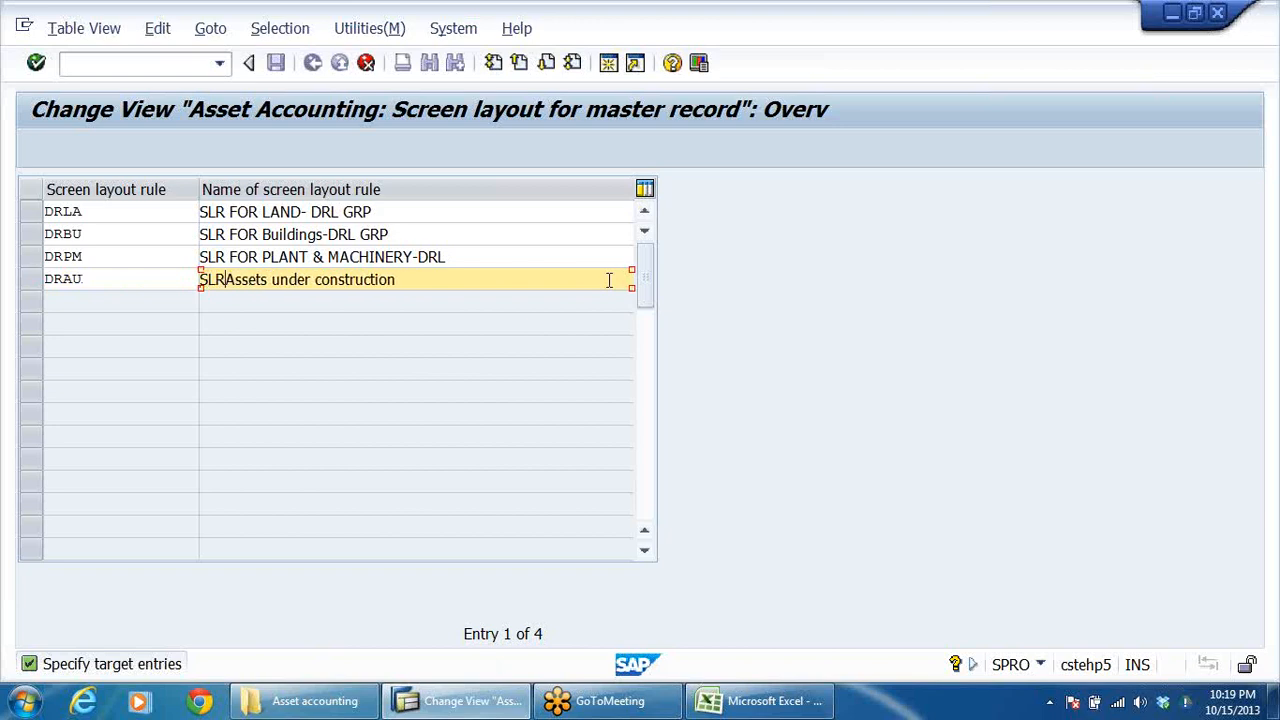
type("-")
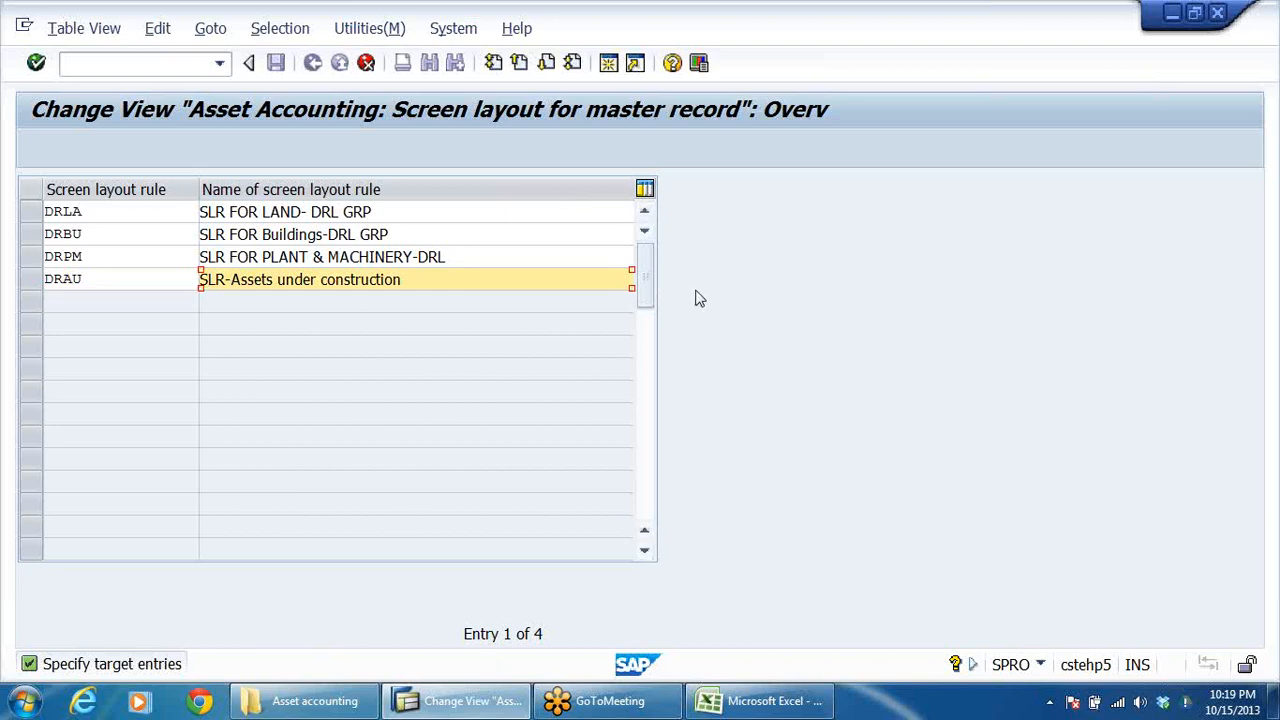
key("Return")
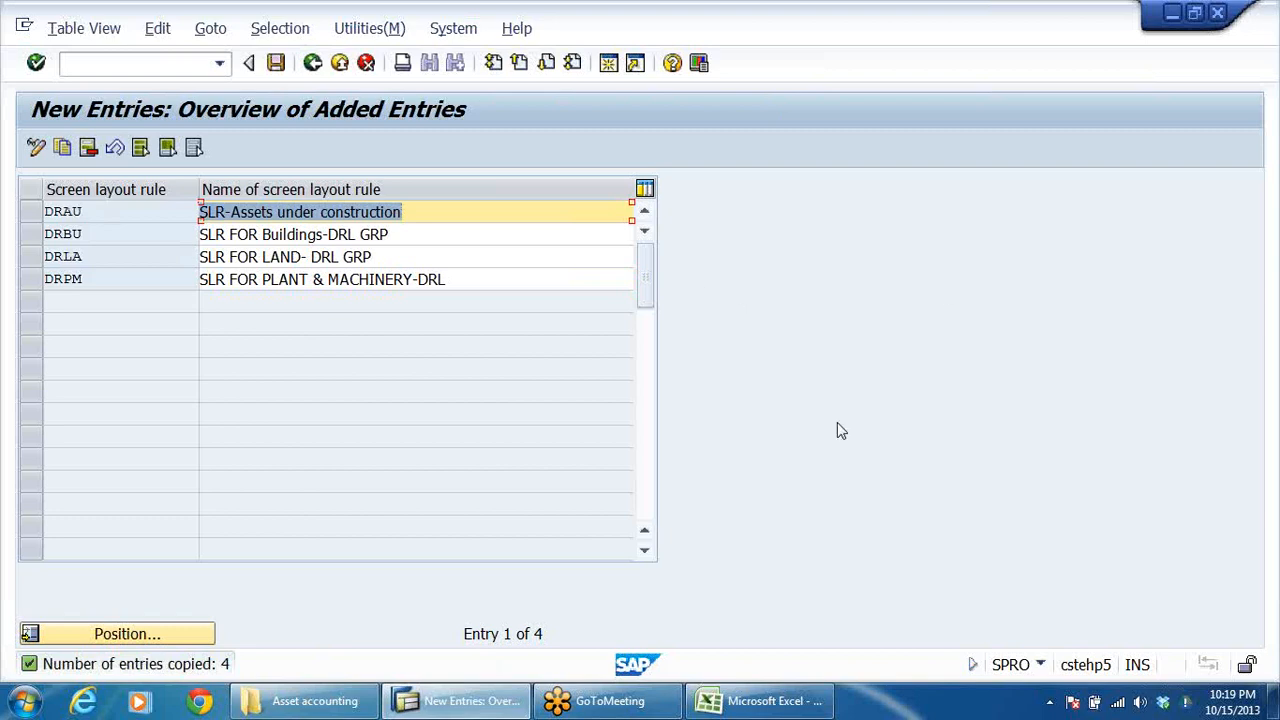
Step: Save the copied screen layout rules and check the DRAU, DRBU, DRLA and DRPM entries in the full rule list
left_click(277, 63)
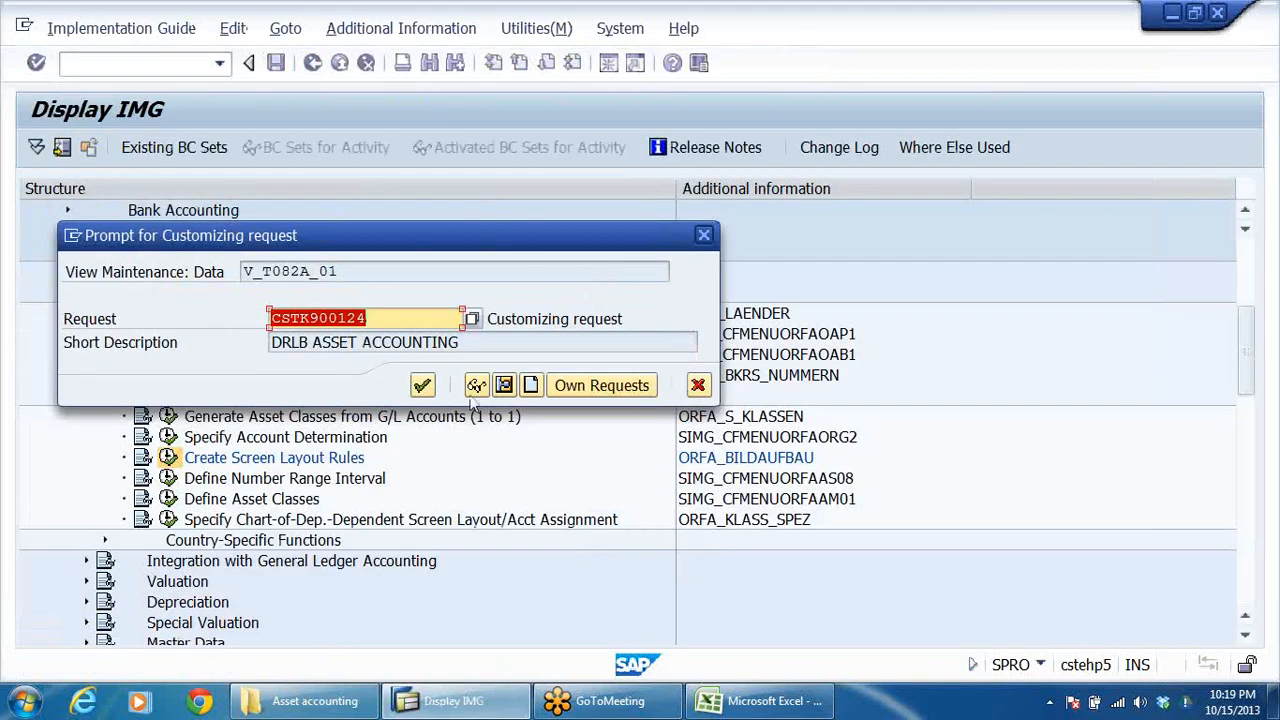
left_click(422, 385)
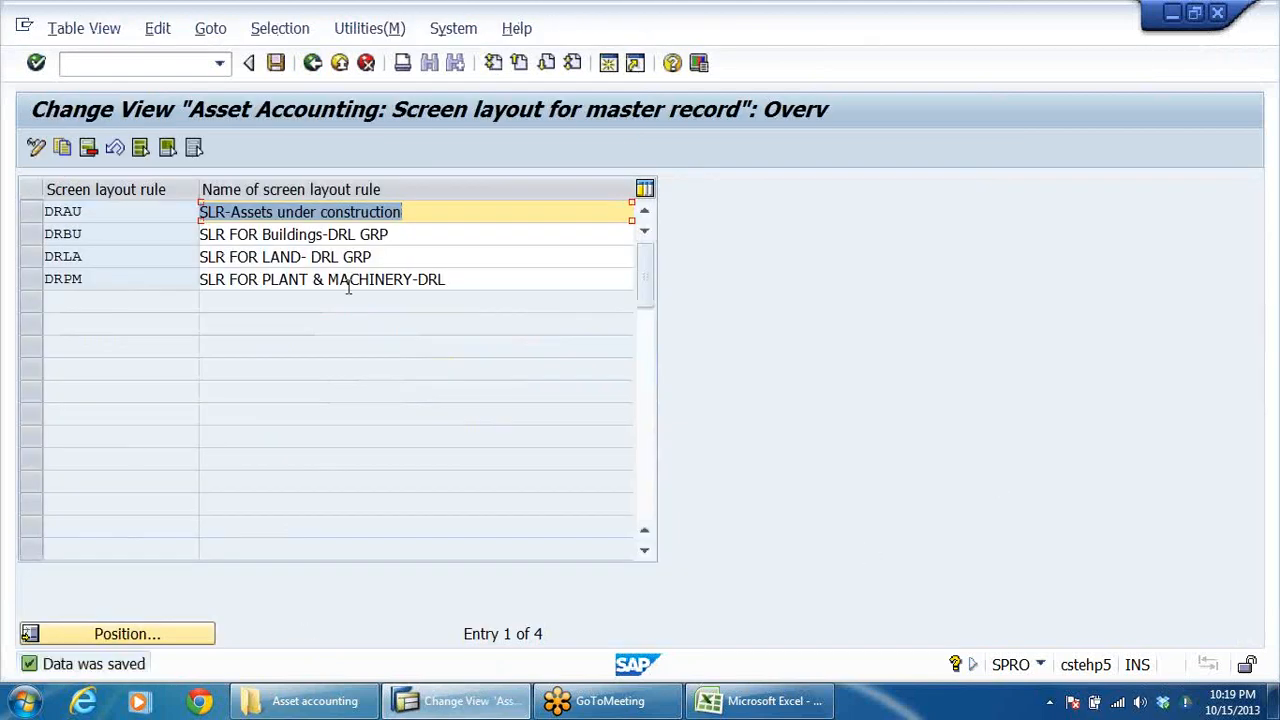
left_click(416, 212)
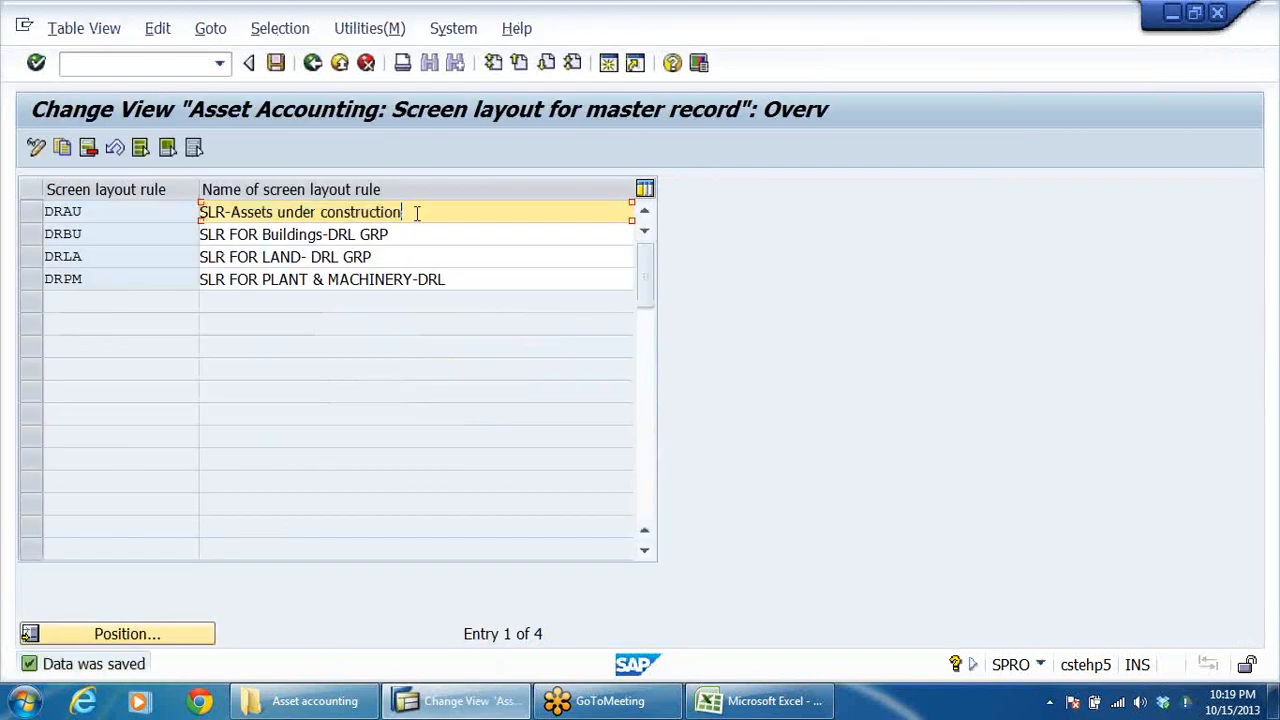
left_click(312, 63)
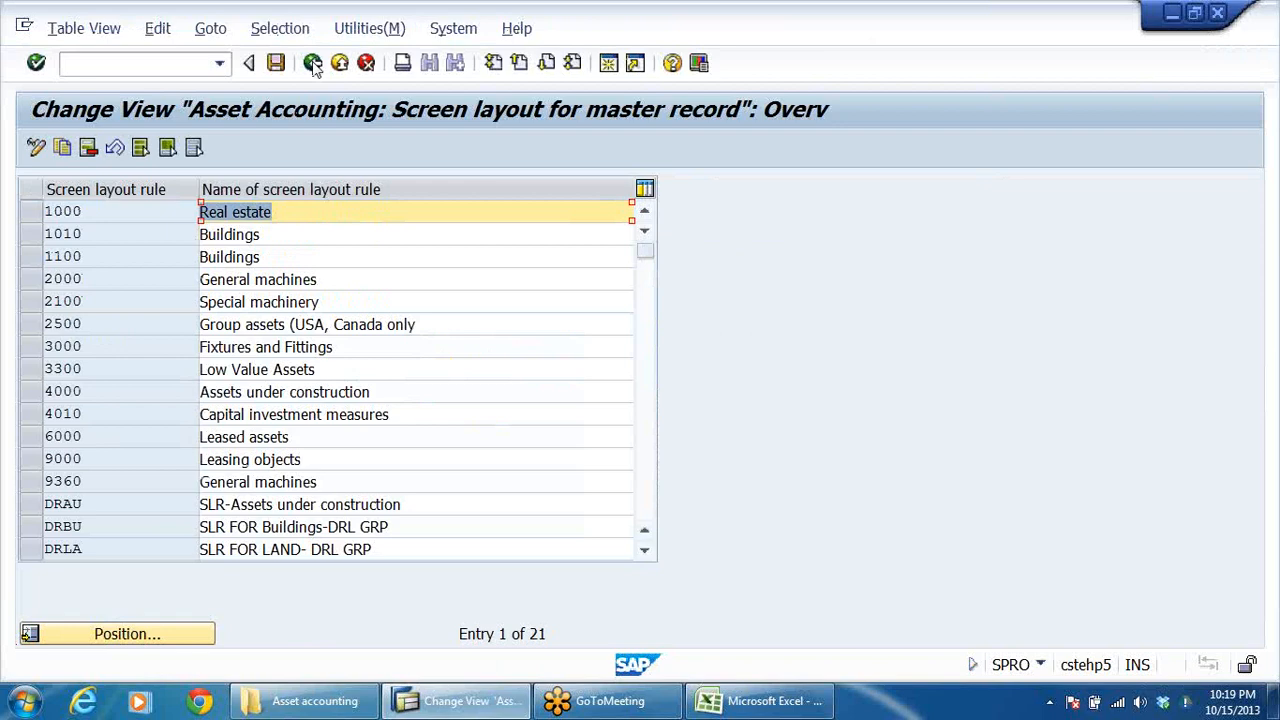
scroll(400, 470, "down", 1)
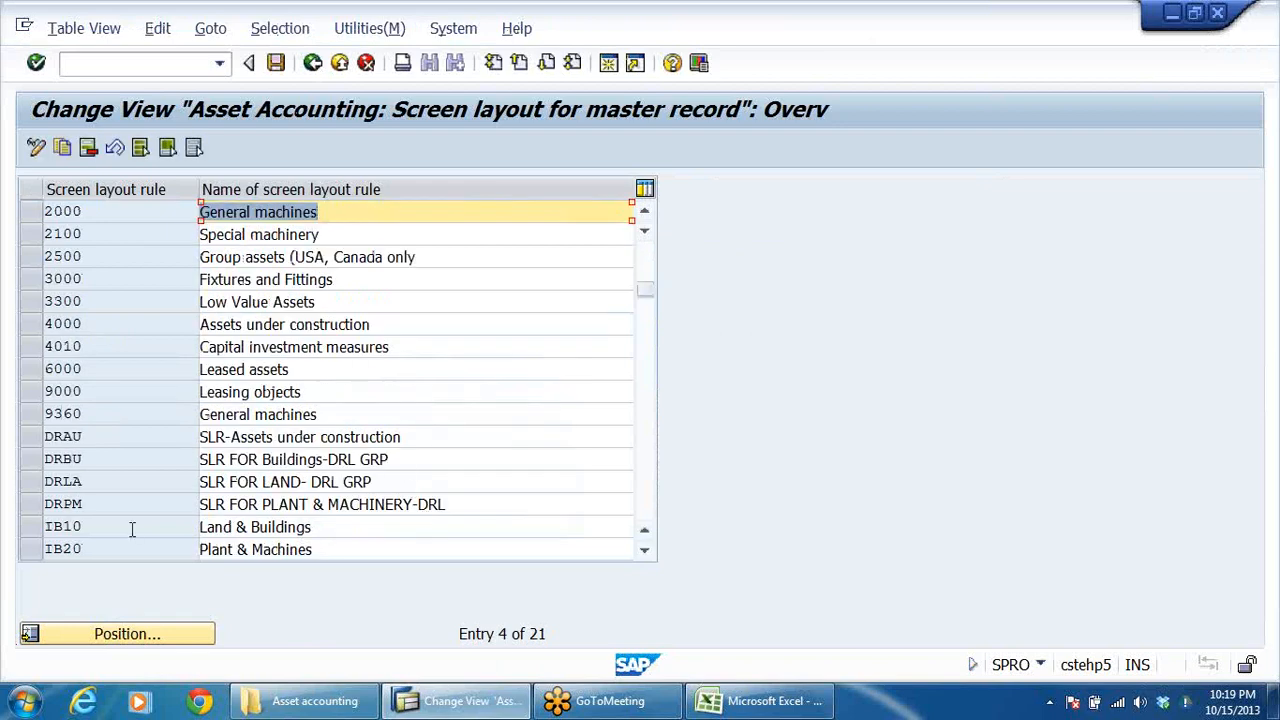
left_click_drag(36, 444, 31, 510)
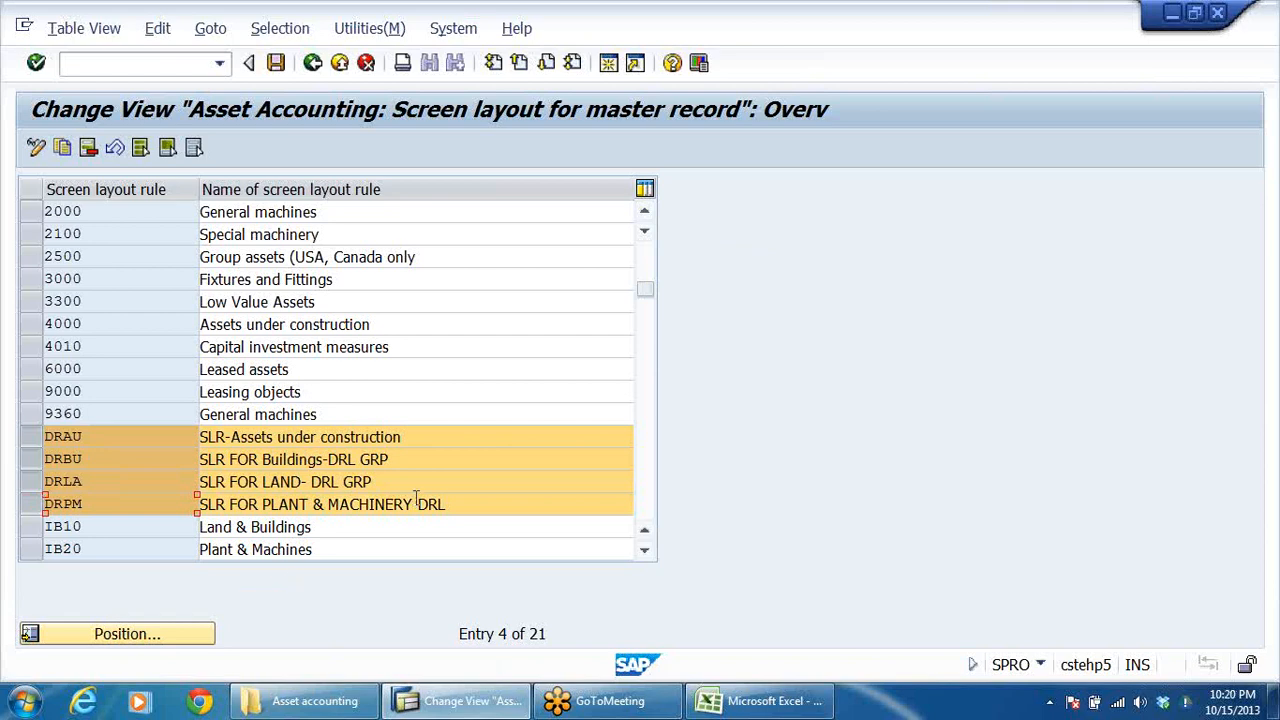
left_click(350, 63)
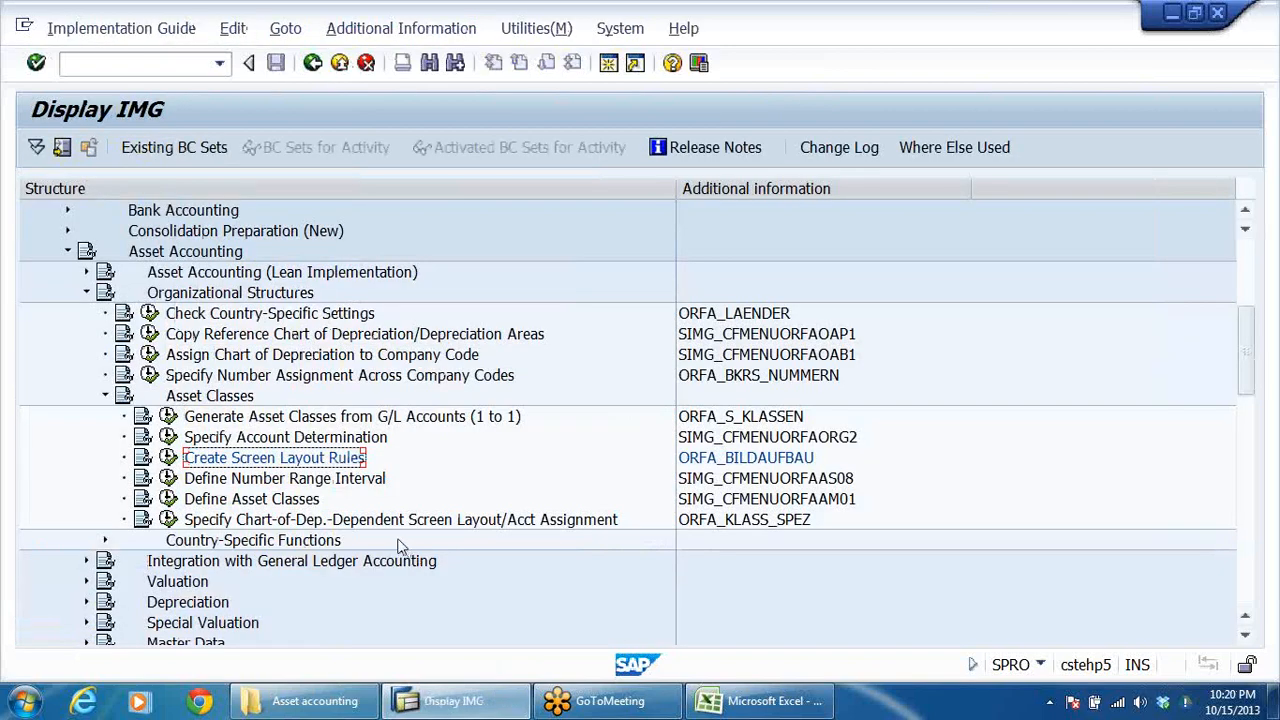
Step: Open the asset number range intervals of company code DRLB for maintenance through Define Number Range Interval
left_click(296, 484)
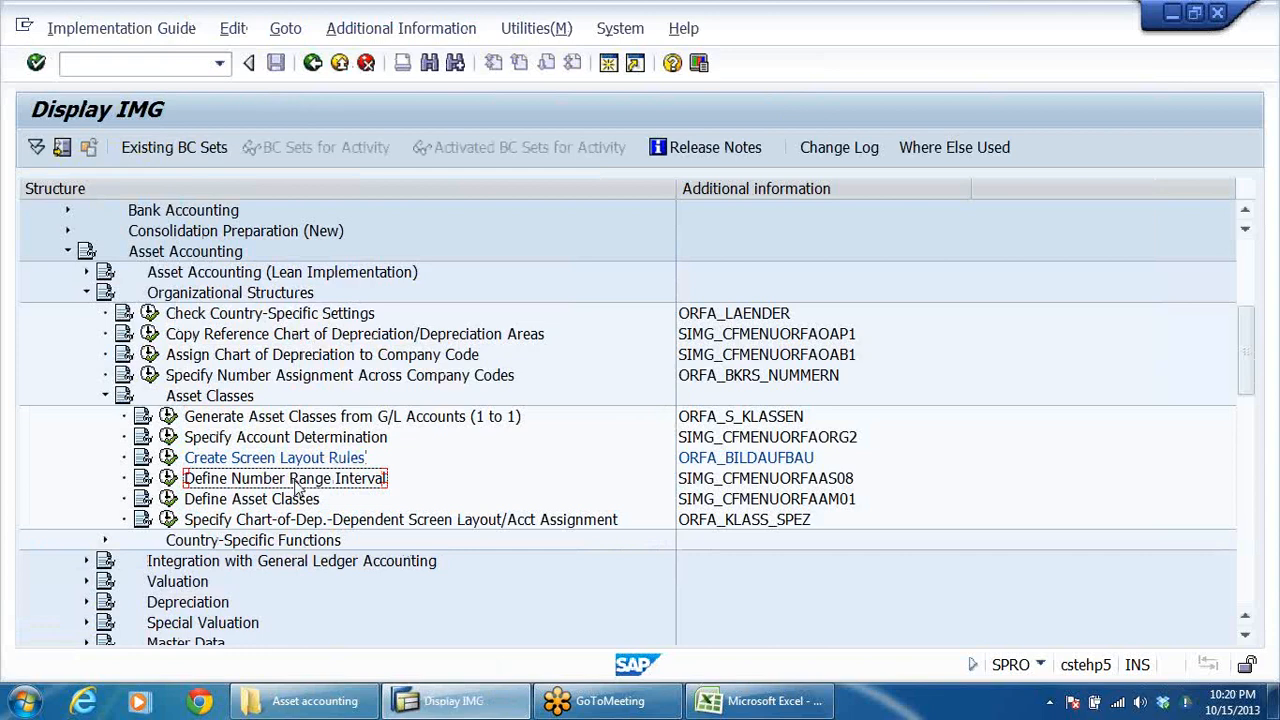
left_click(168, 478)
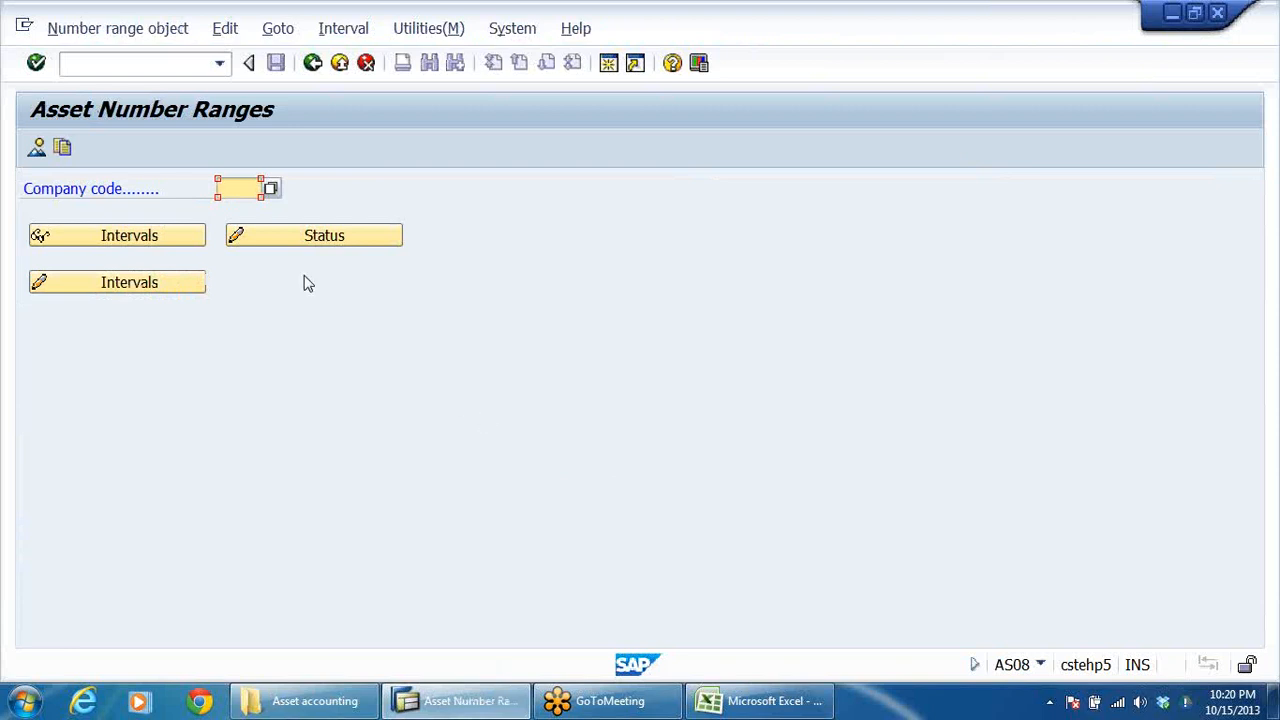
type("V")
key("BackSpace")
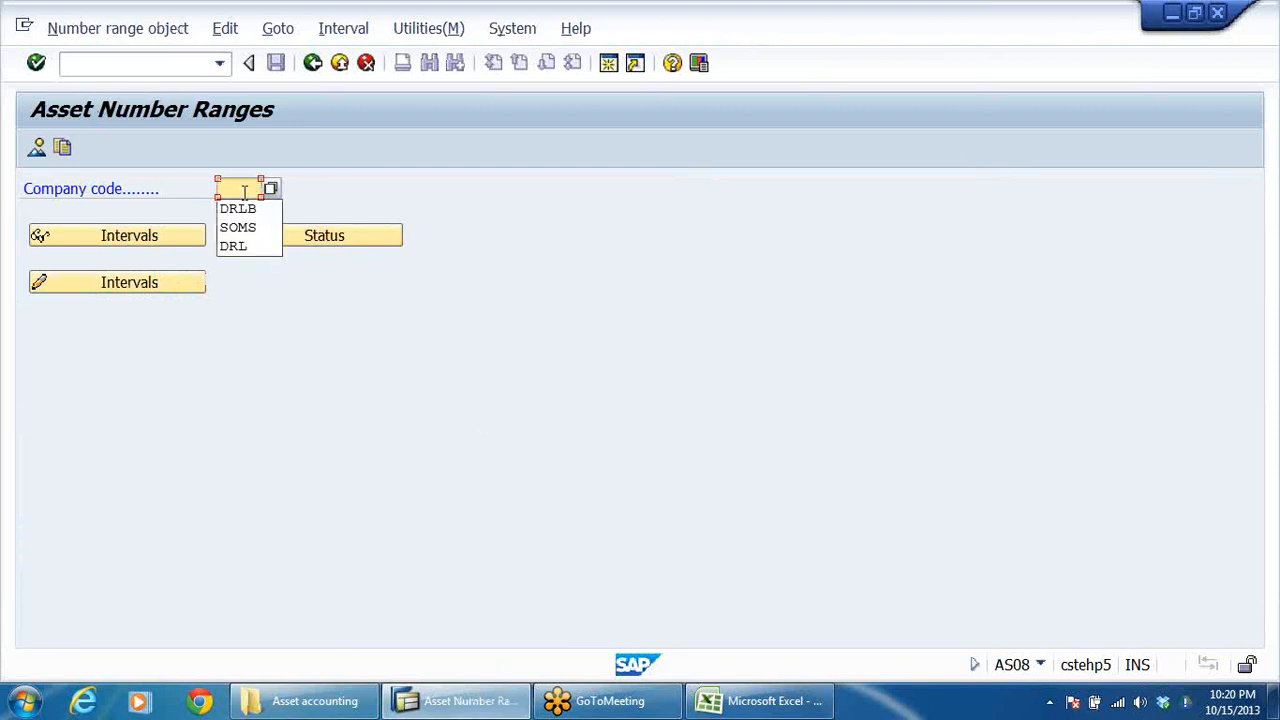
left_click(262, 209)
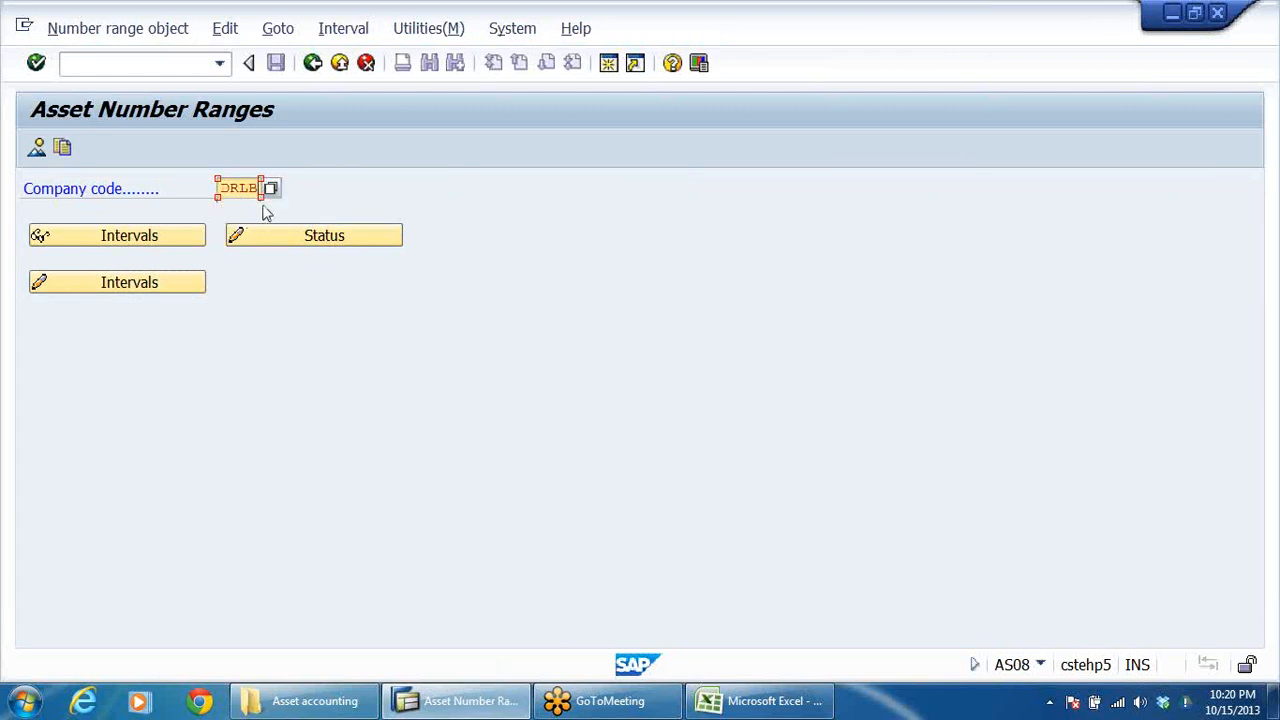
left_click(127, 287)
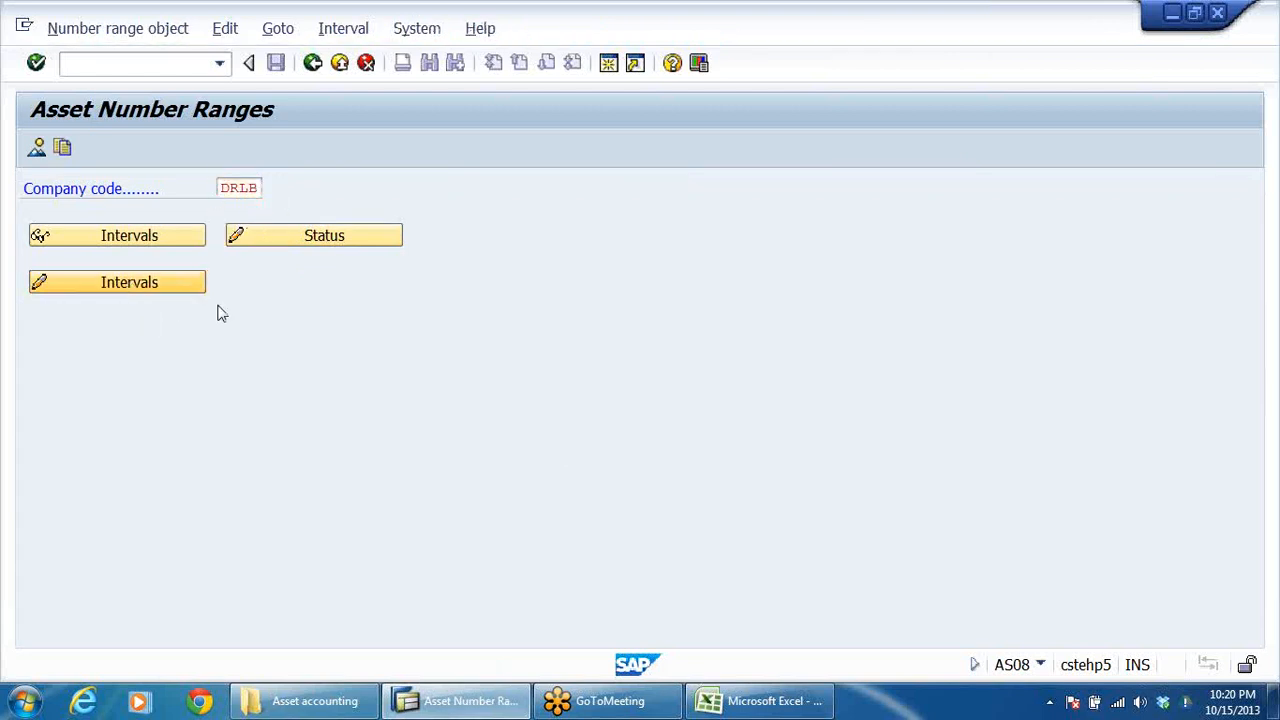
Step: Start a new asset number range interval with the number 01
left_click(62, 148)
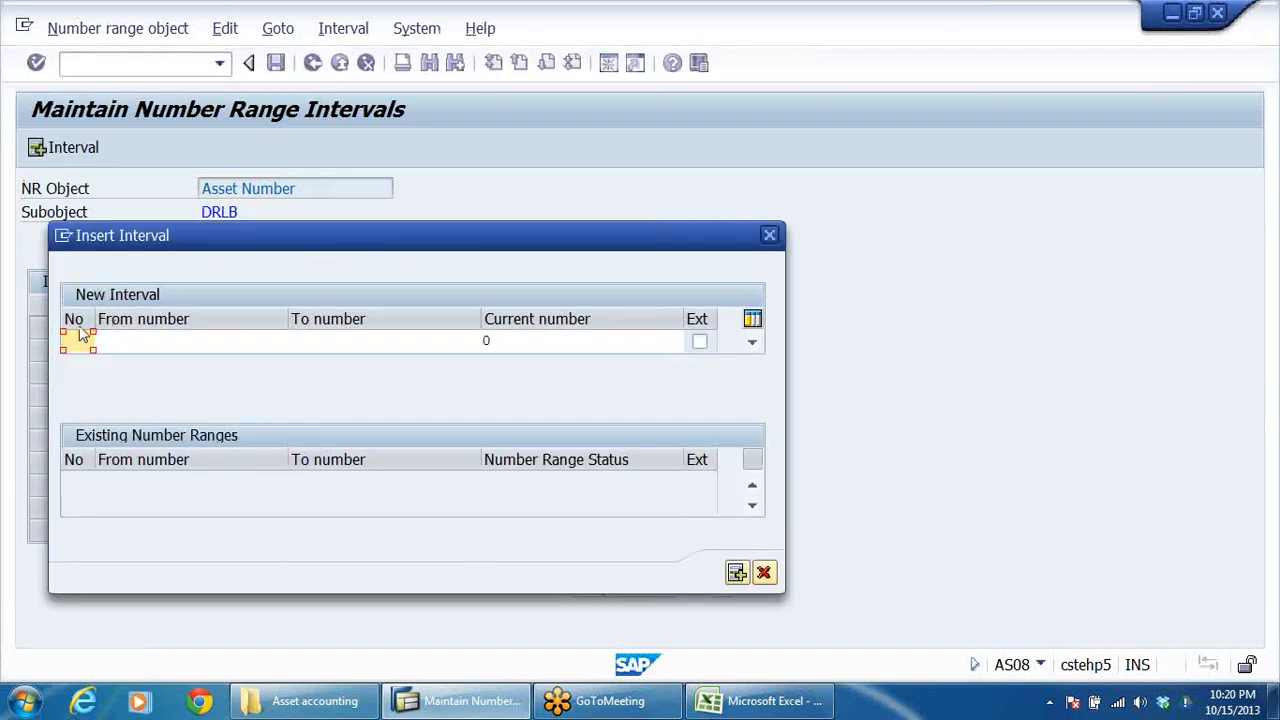
type("01")
left_click(205, 345)
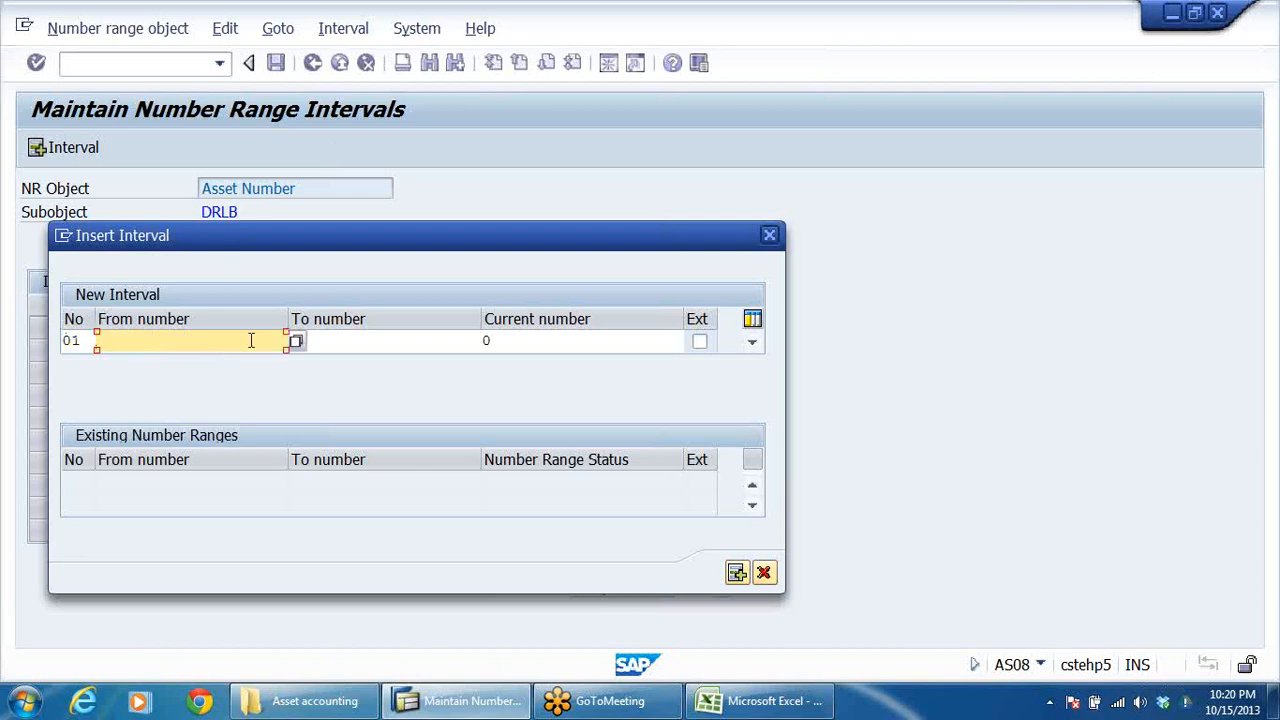
type("1001")
left_click(364, 344)
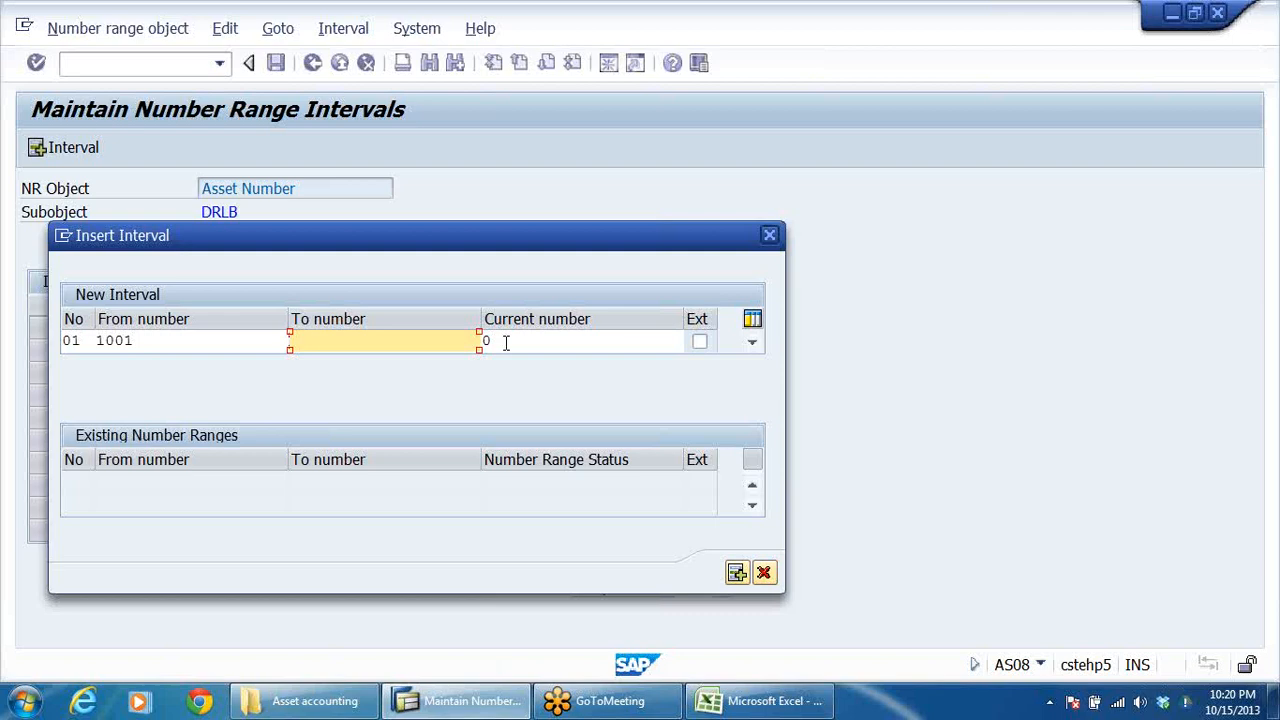
key("BackSpace")
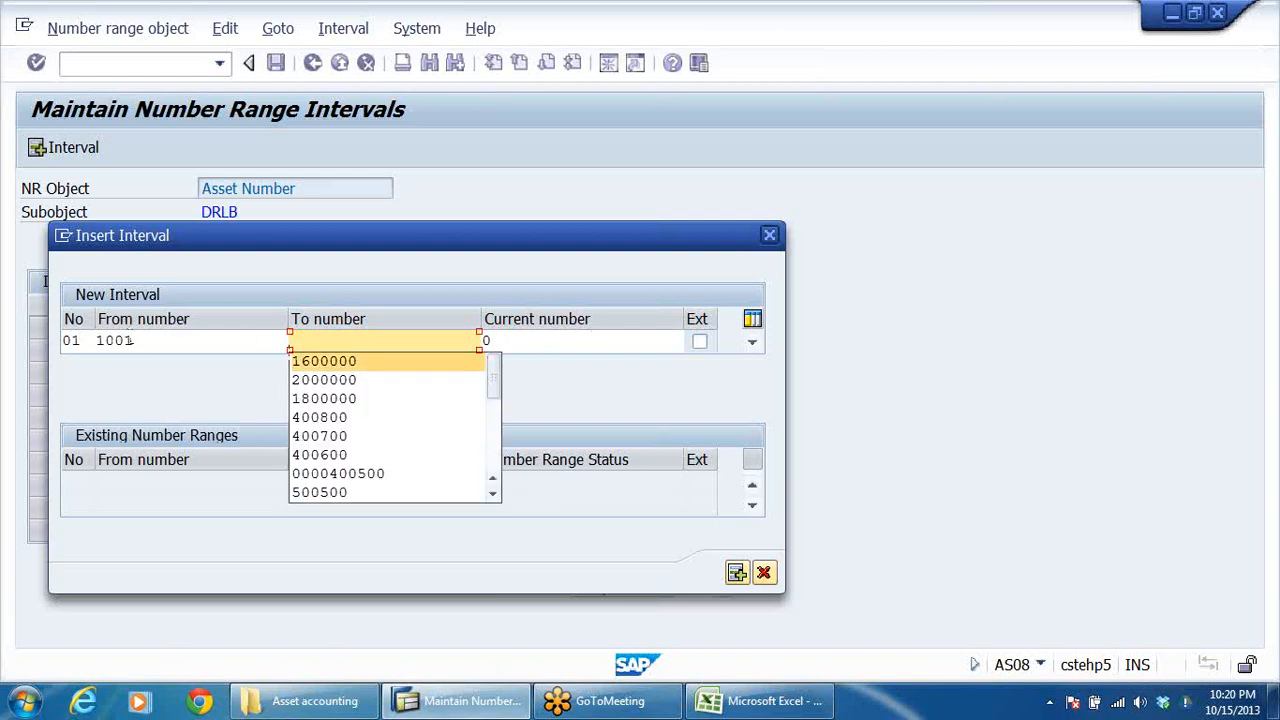
left_click(148, 341)
key("BackSpace")
key("BackSpace")
key("BackSpace")
key("BackSpace")
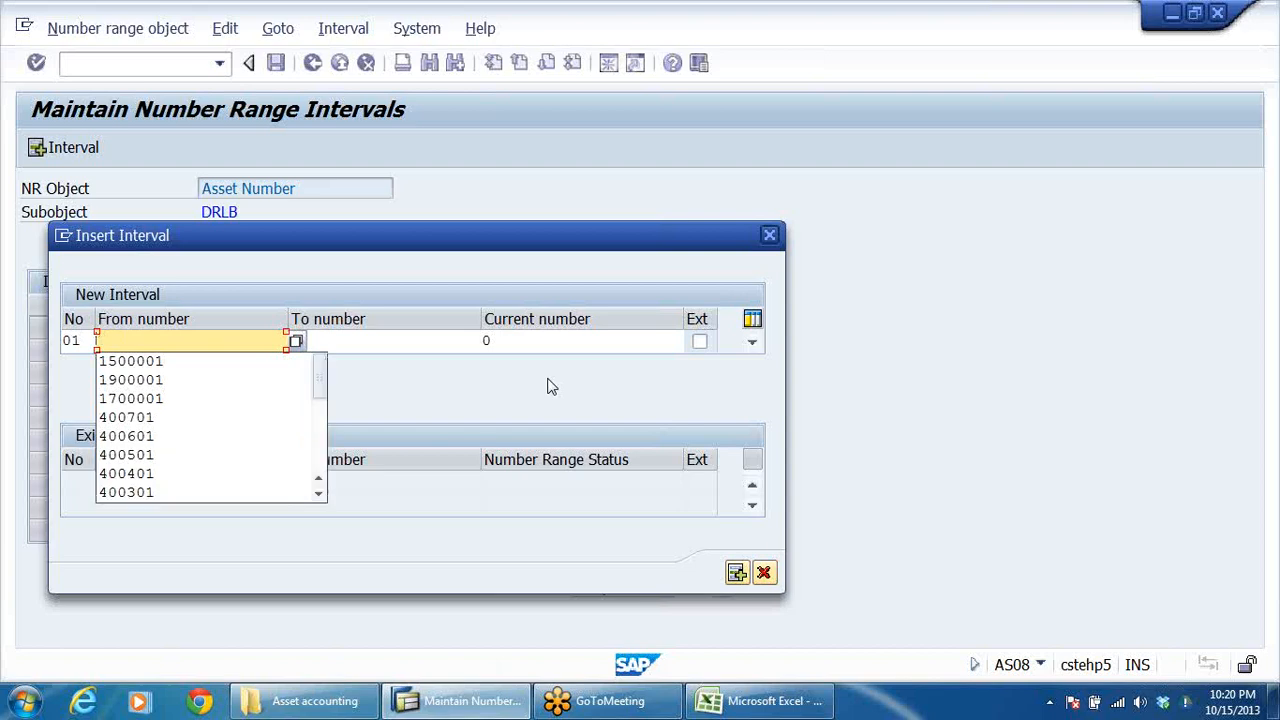
Step: Set interval 01 to run from number 1 to number 1000 and add it to the intervals
type("1")
left_click(403, 338)
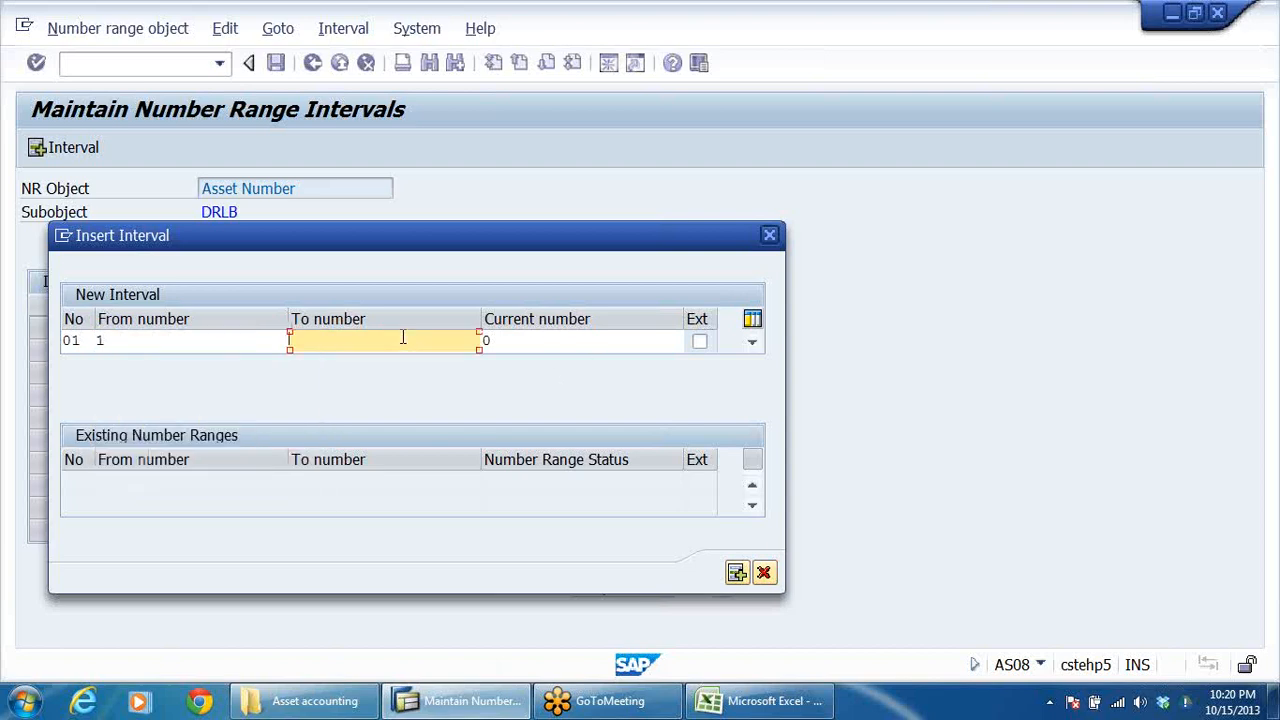
type("01")
key("BackSpace")
key("BackSpace")
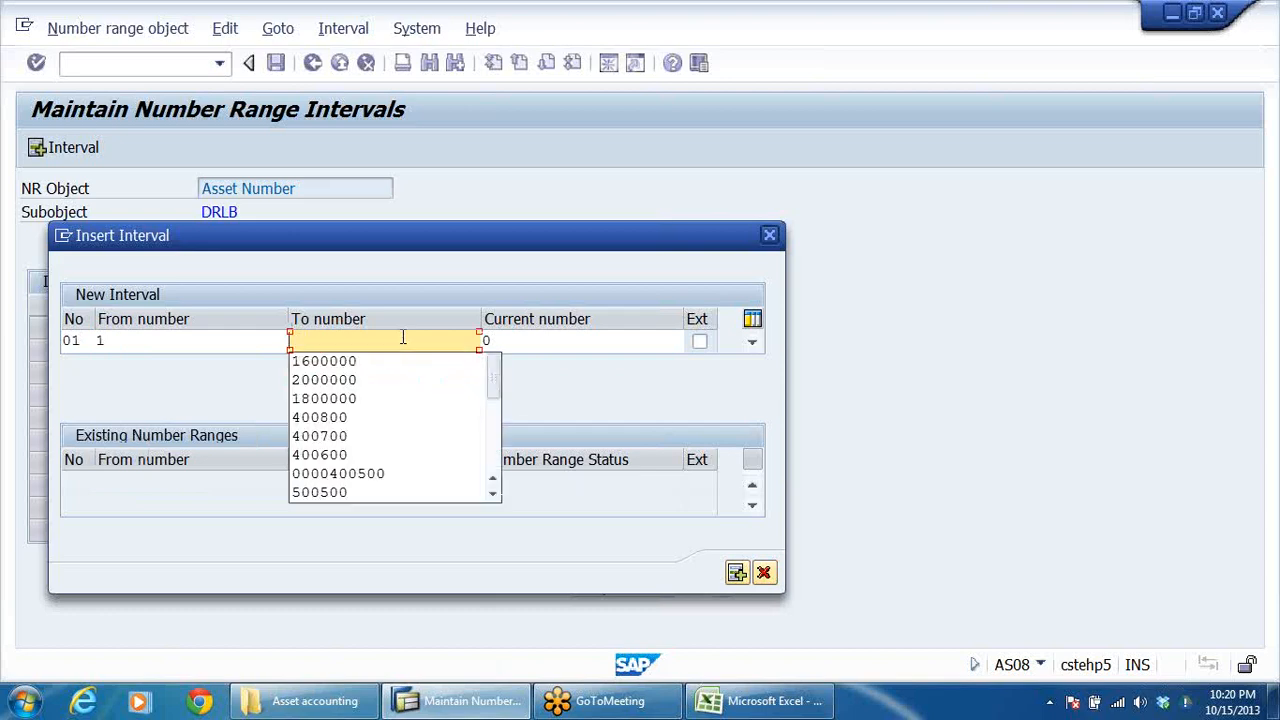
type("1000")
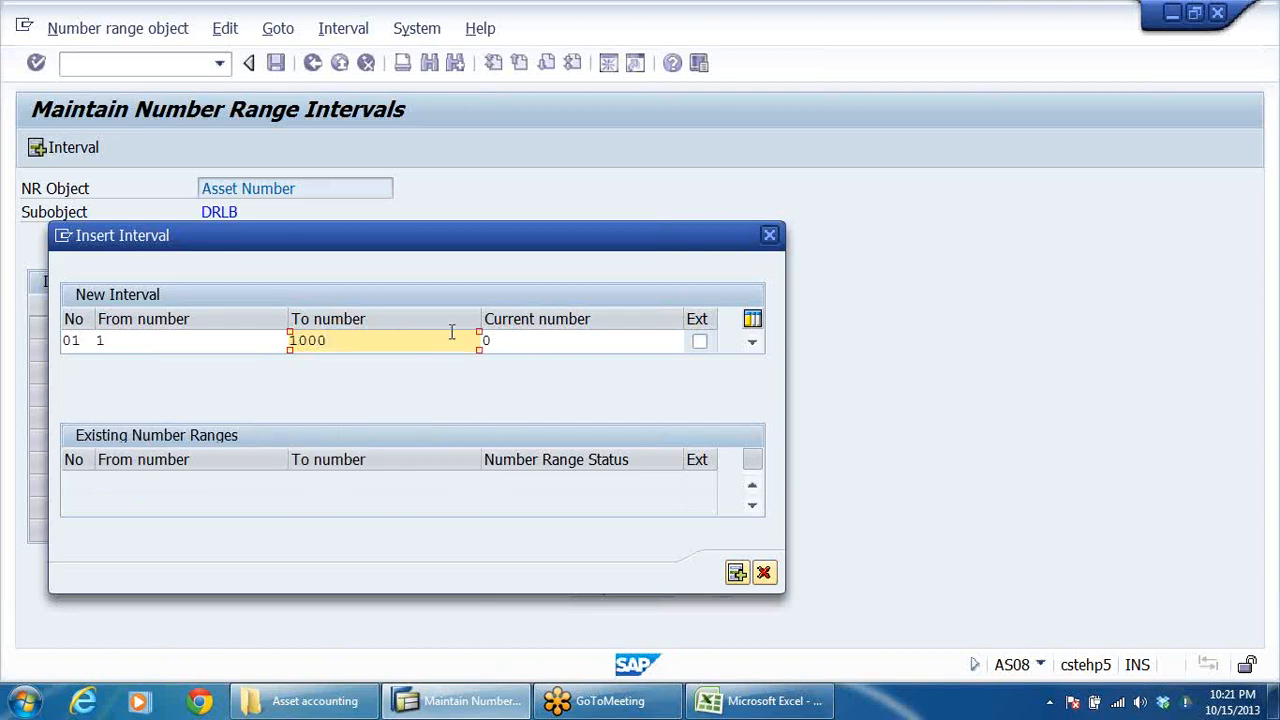
left_click(571, 341)
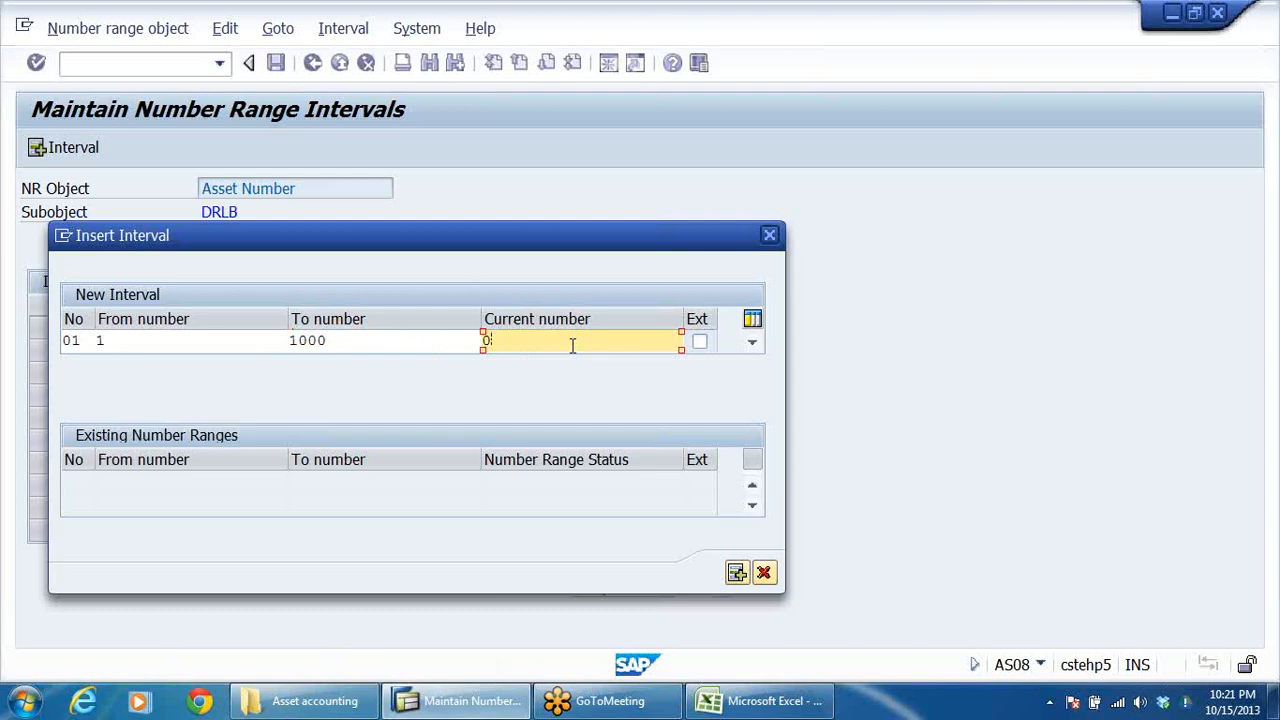
left_click(354, 343)
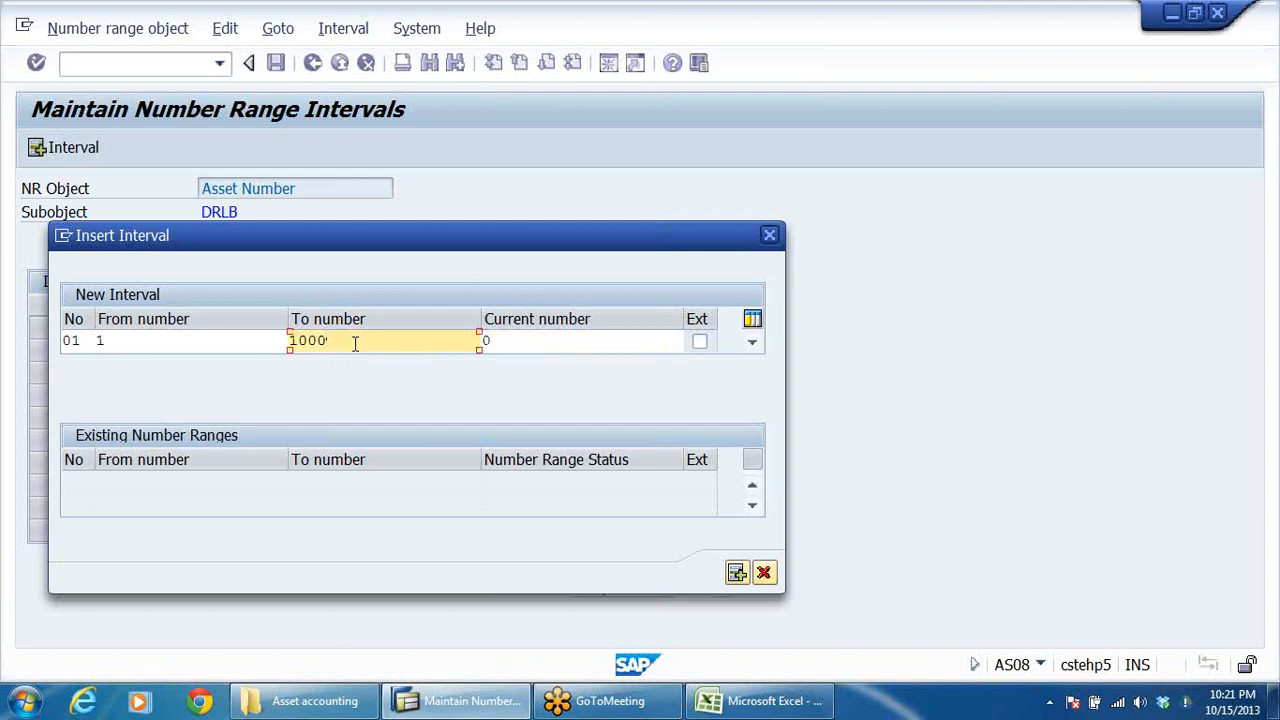
key("Return")
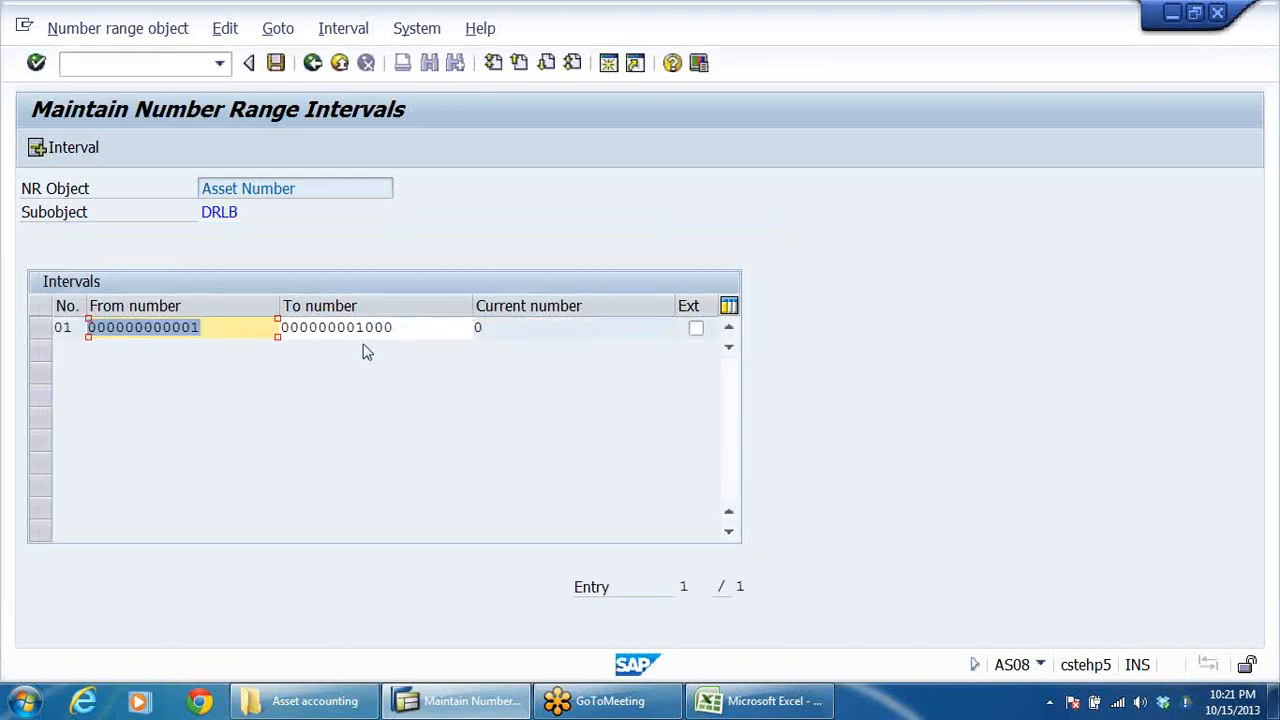
Step: Insert asset number range interval 02 running from 1001 to 2000
left_click(46, 147)
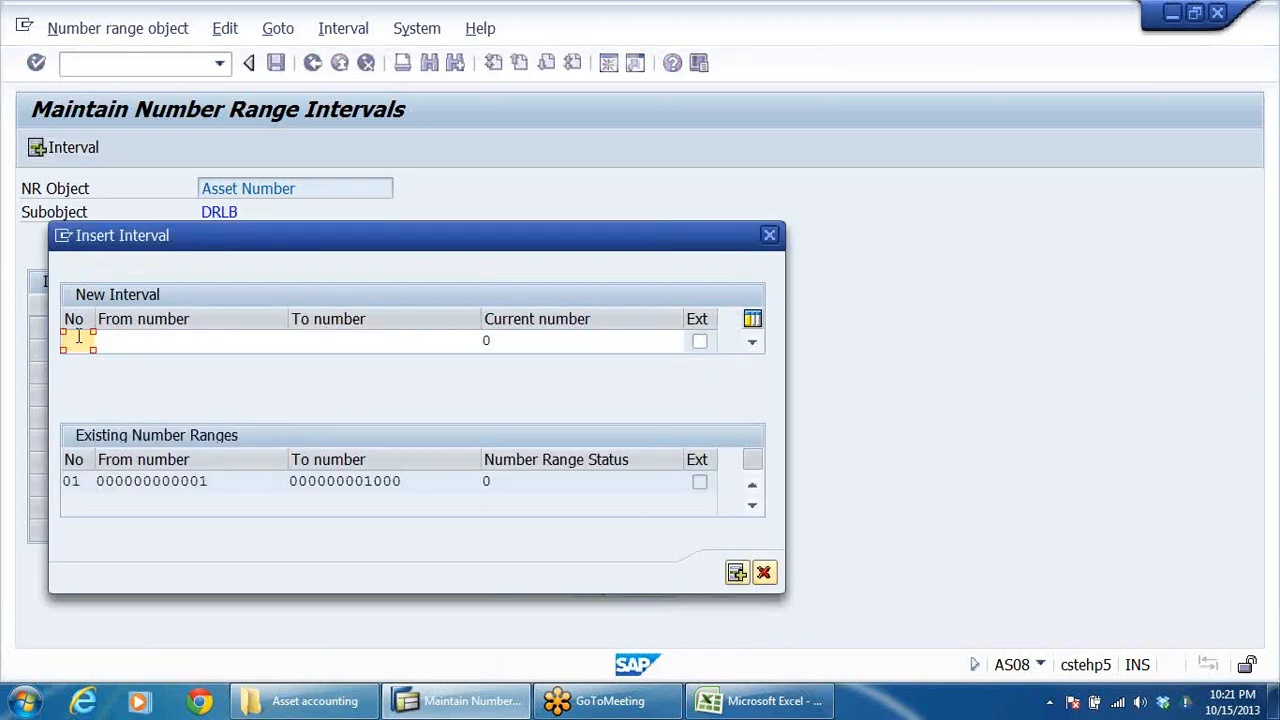
type("02")
left_click(143, 340)
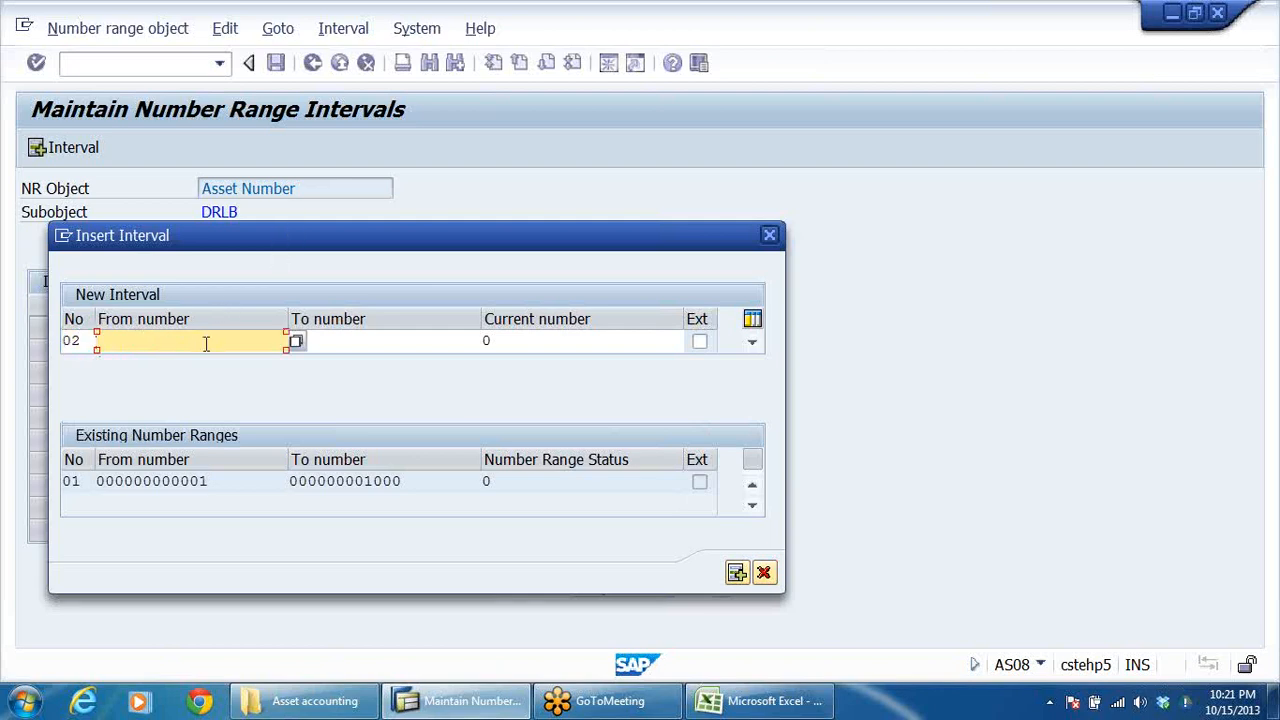
type("1000")
key("BackSpace")
type("1")
left_click(346, 342)
type("2000")
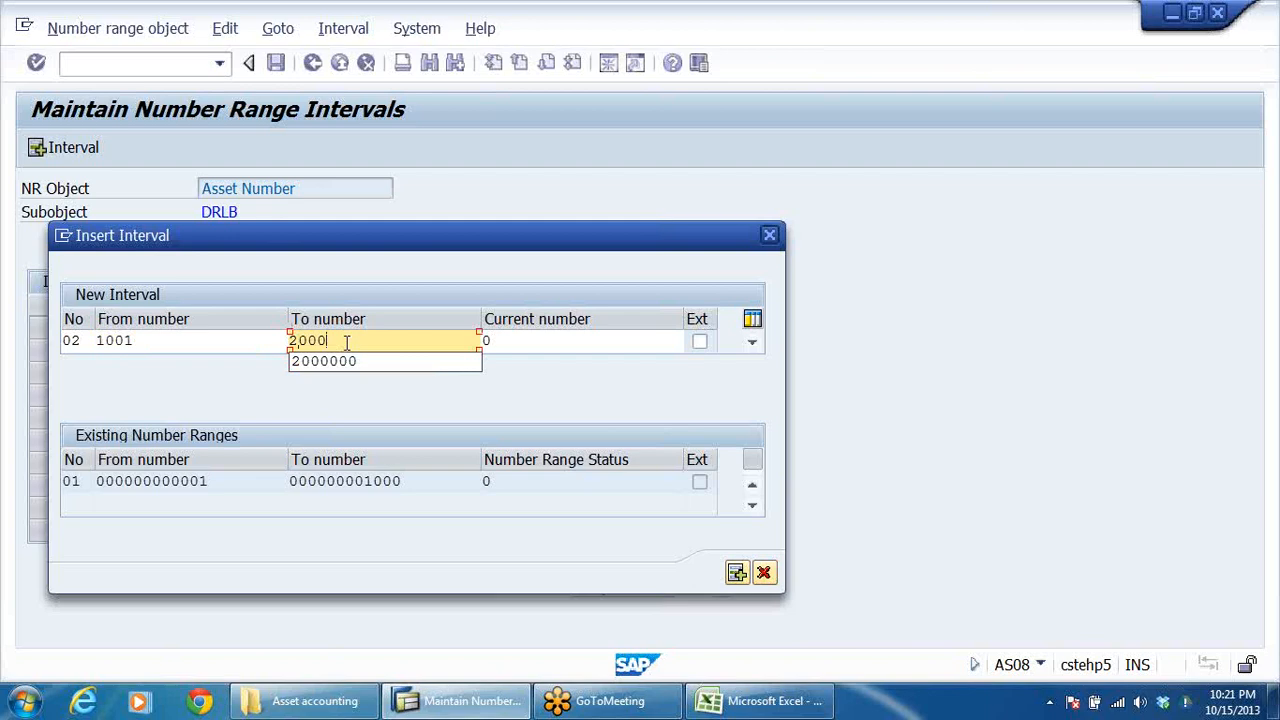
key("Return")
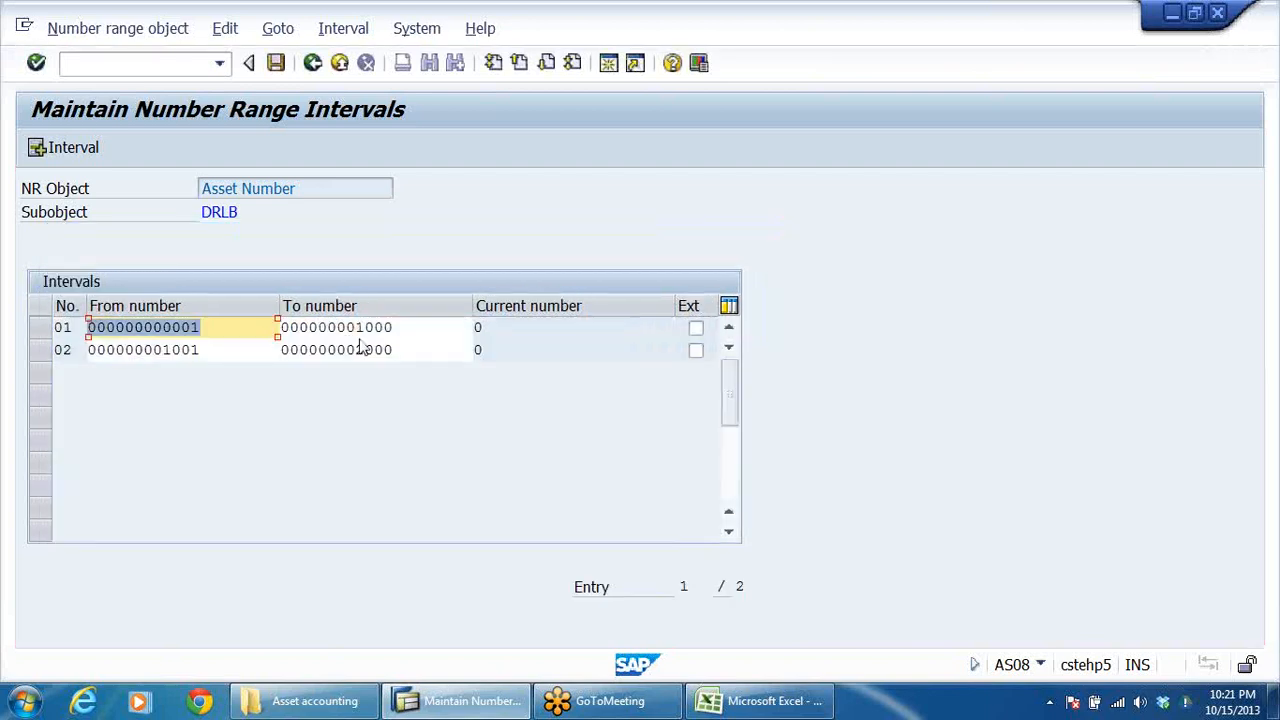
Step: Insert asset number range interval 03 running from 2001, the start of the free interval, to 3000
left_click(49, 148)
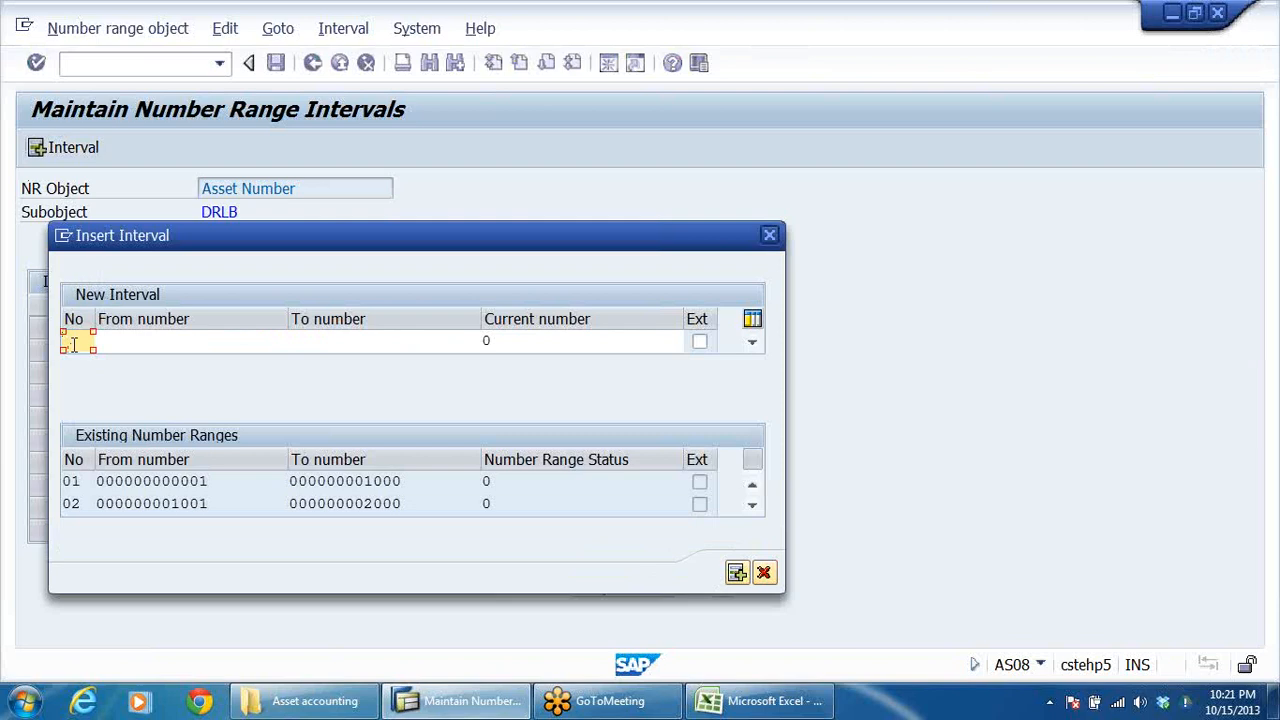
type("03")
left_click(148, 343)
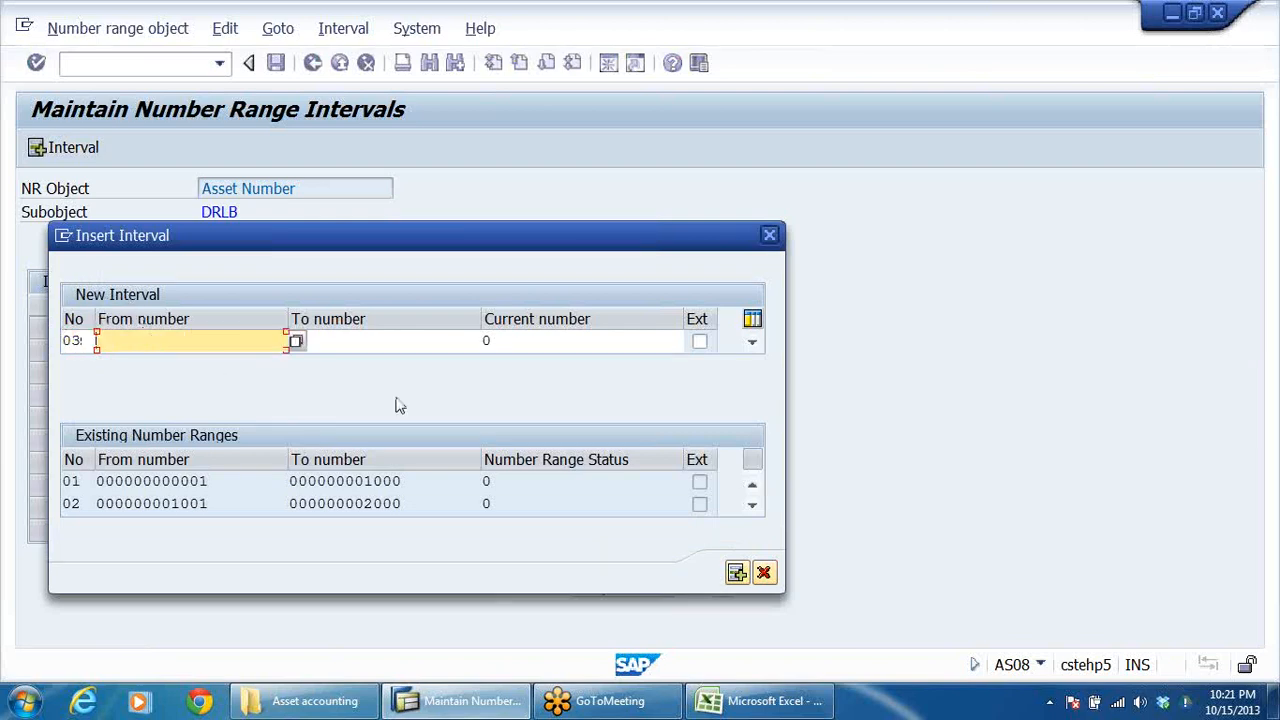
left_click(296, 341)
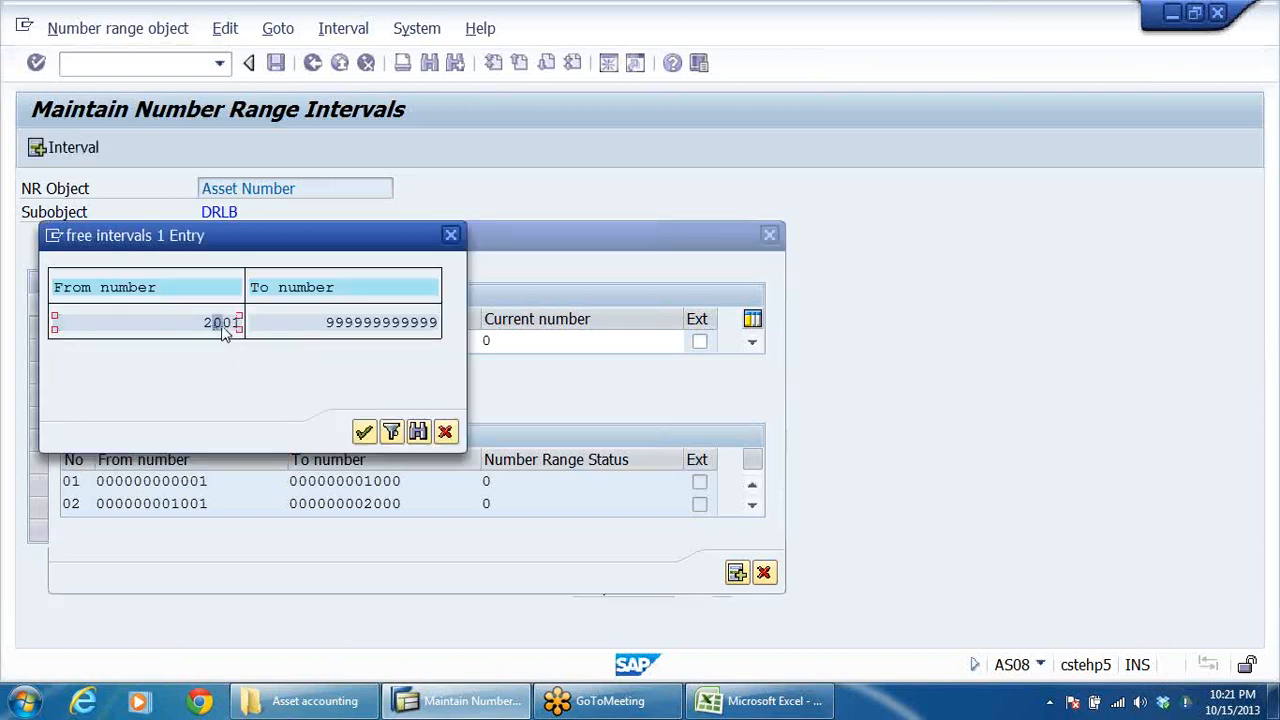
left_click(362, 432)
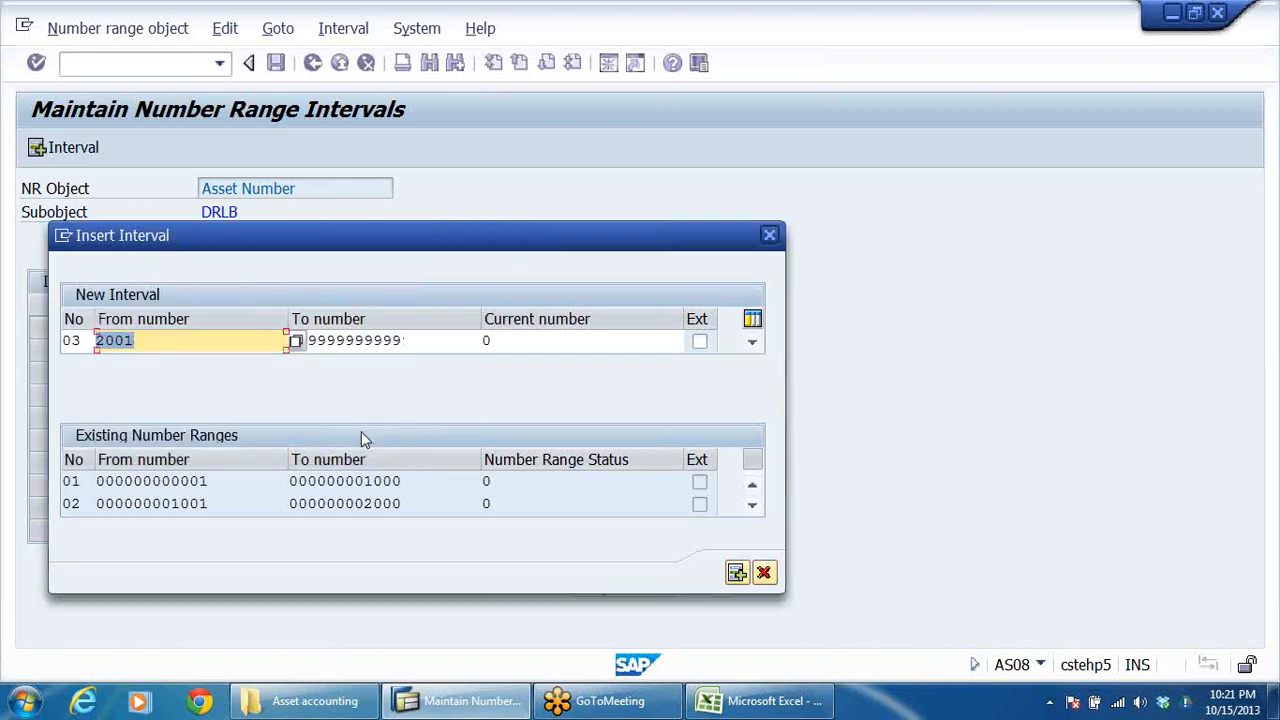
left_click(211, 344)
left_click(412, 342)
key("BackSpace")
key("BackSpace")
key("BackSpace")
key("BackSpace")
key("BackSpace")
key("BackSpace")
key("BackSpace")
key("BackSpace")
key("BackSpace")
key("BackSpace")
key("BackSpace")
key("BackSpace")
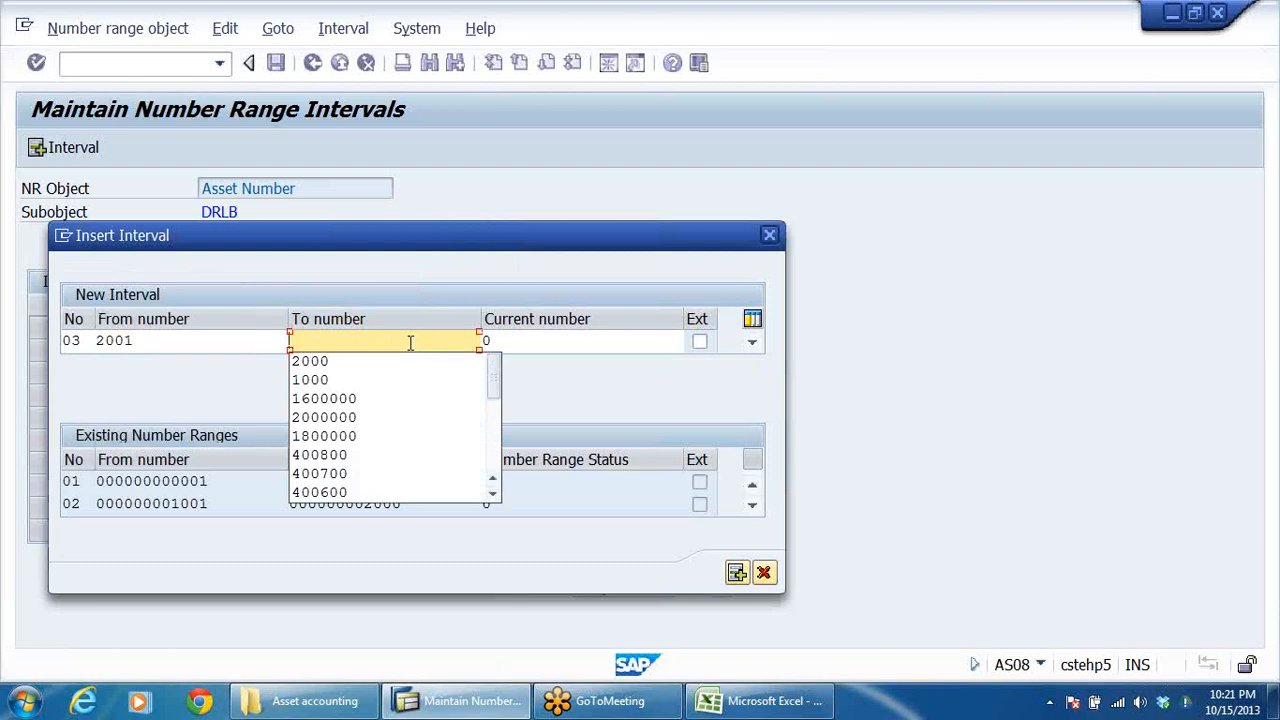
type("3000")
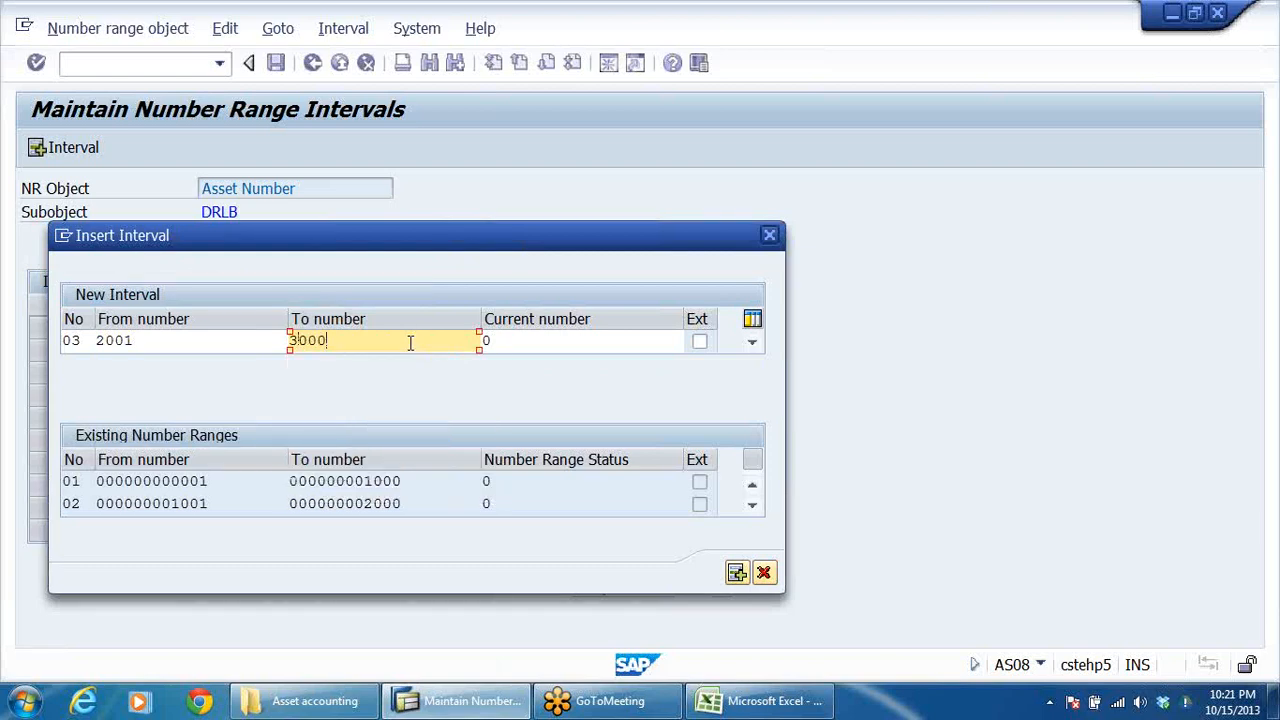
key("Return")
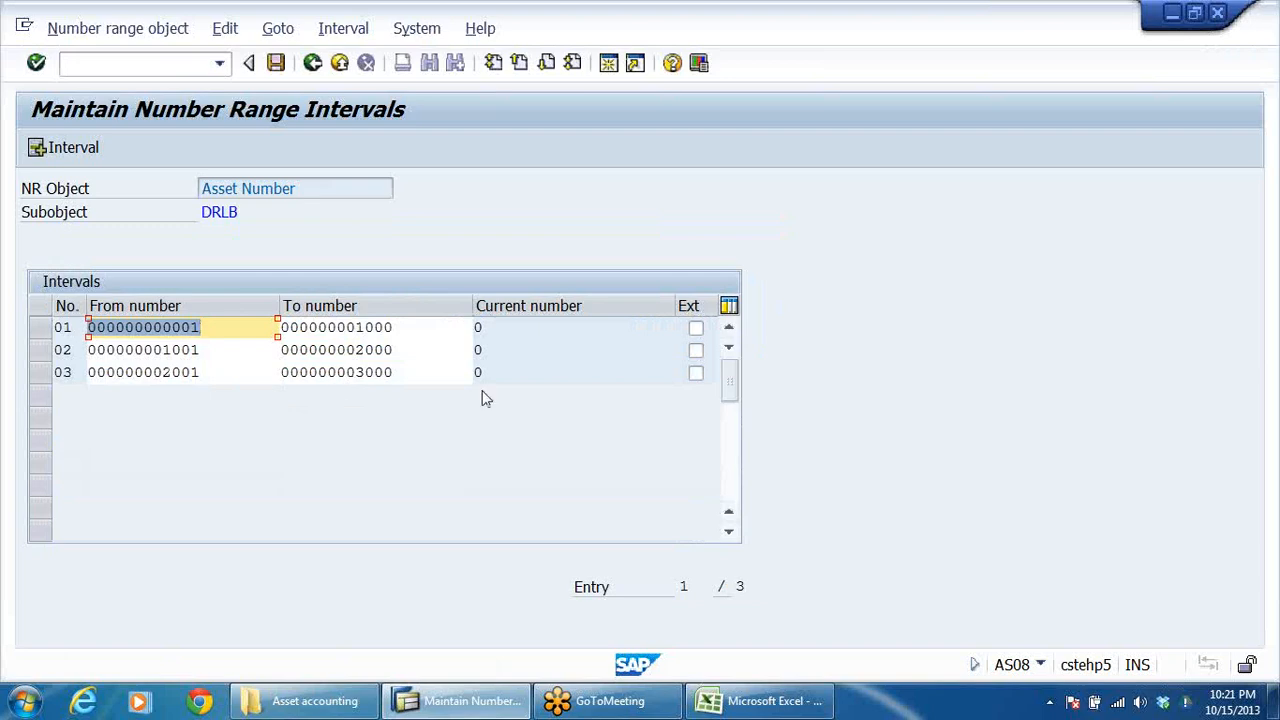
Step: Insert asset number range interval 09 running from 8001 to 9000 for company code DRLB
left_click(60, 147)
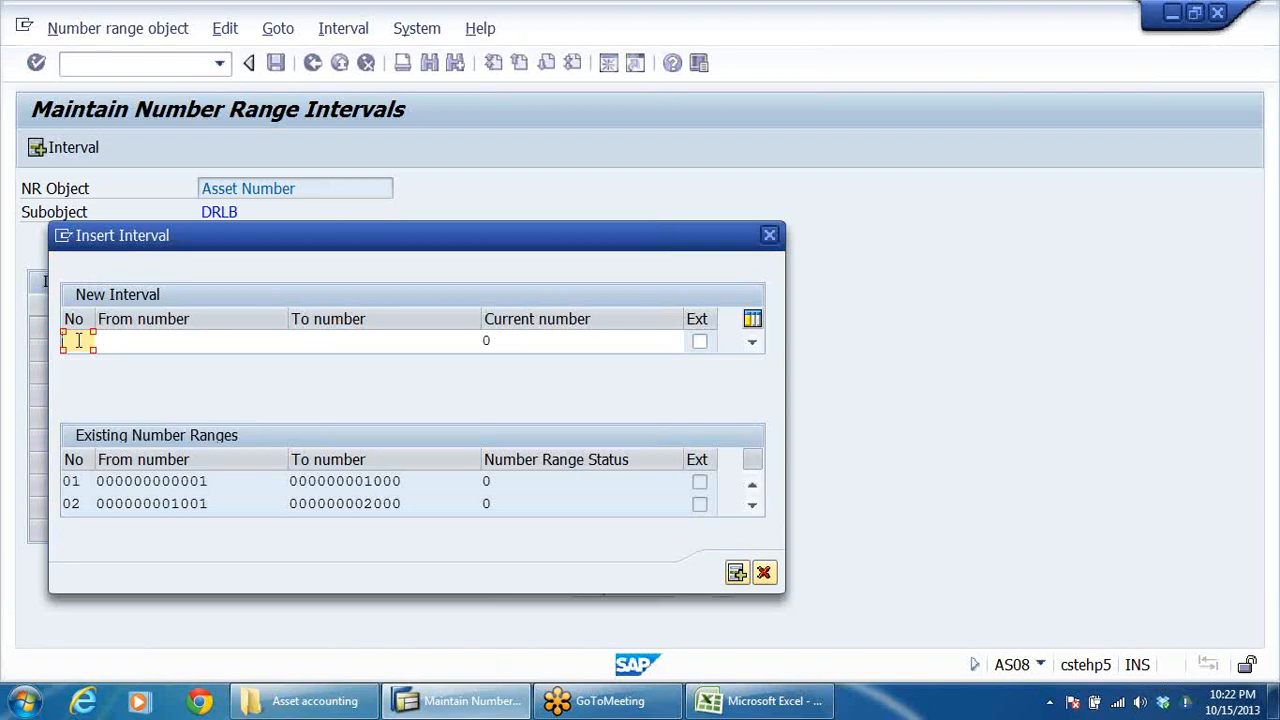
type("09")
left_click(135, 338)
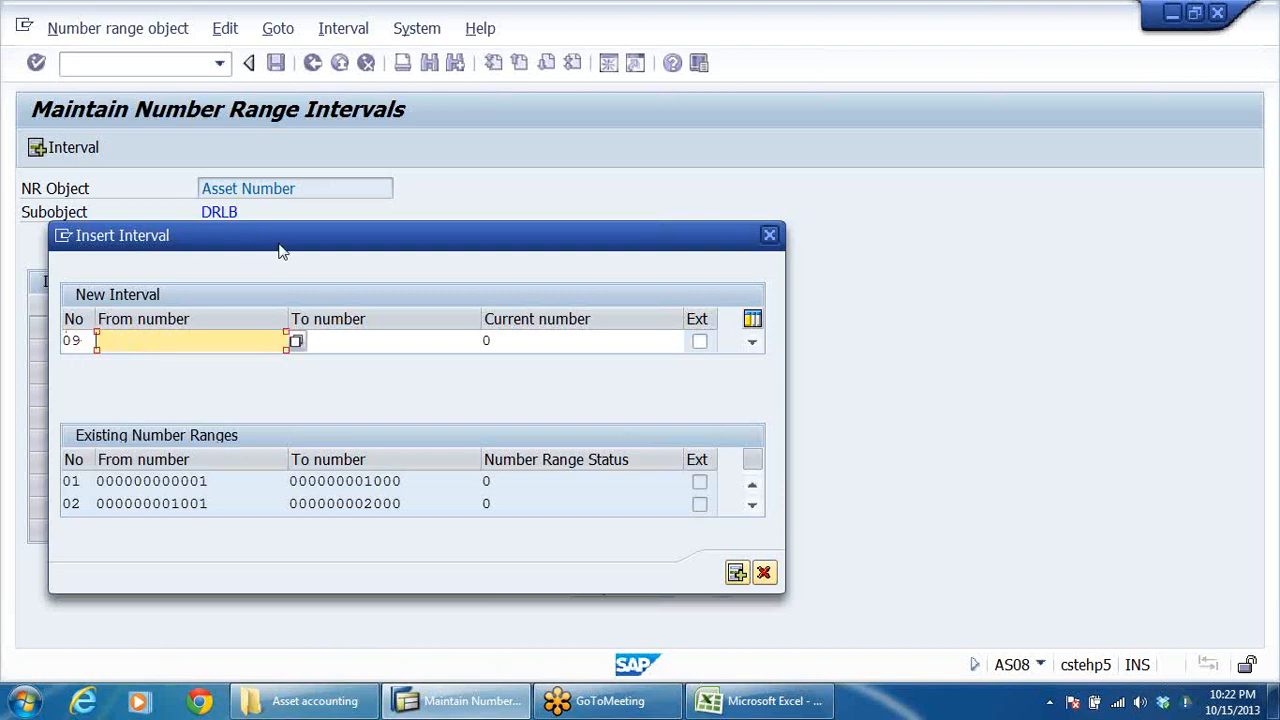
left_click_drag(280, 248, 376, 197)
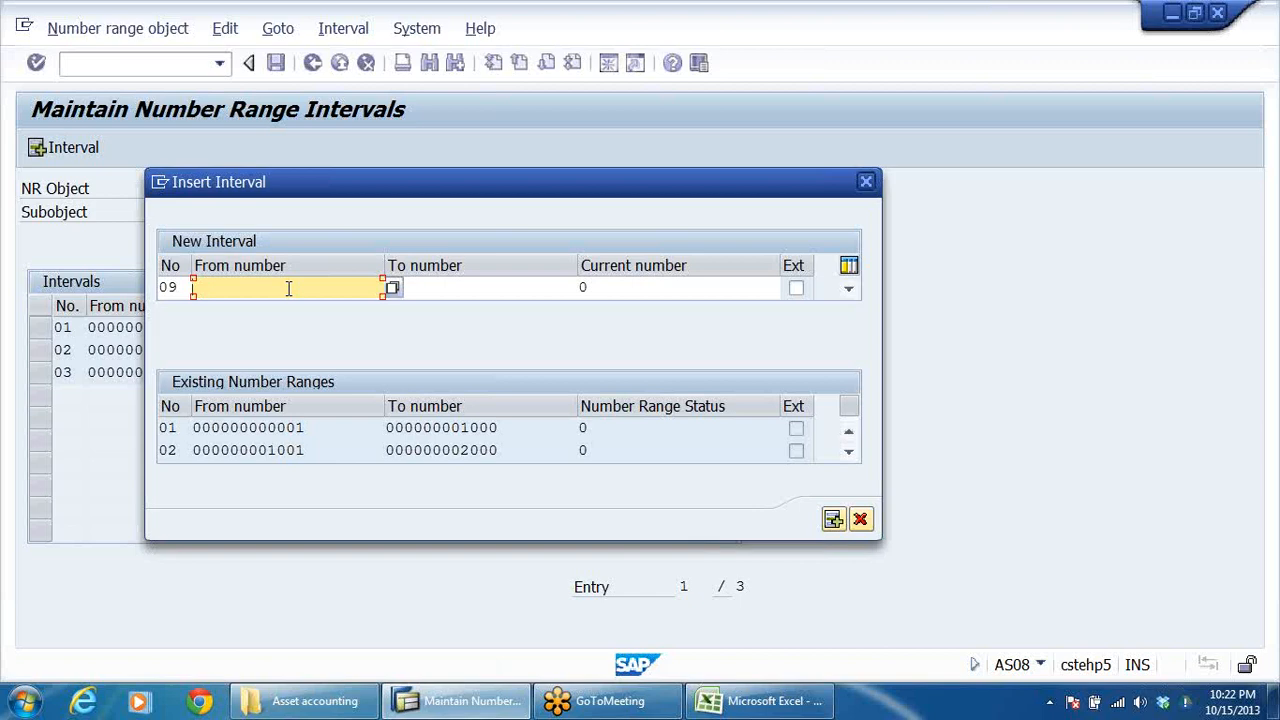
type("8")
type("-")
type("00")
type("1")
left_click(425, 289)
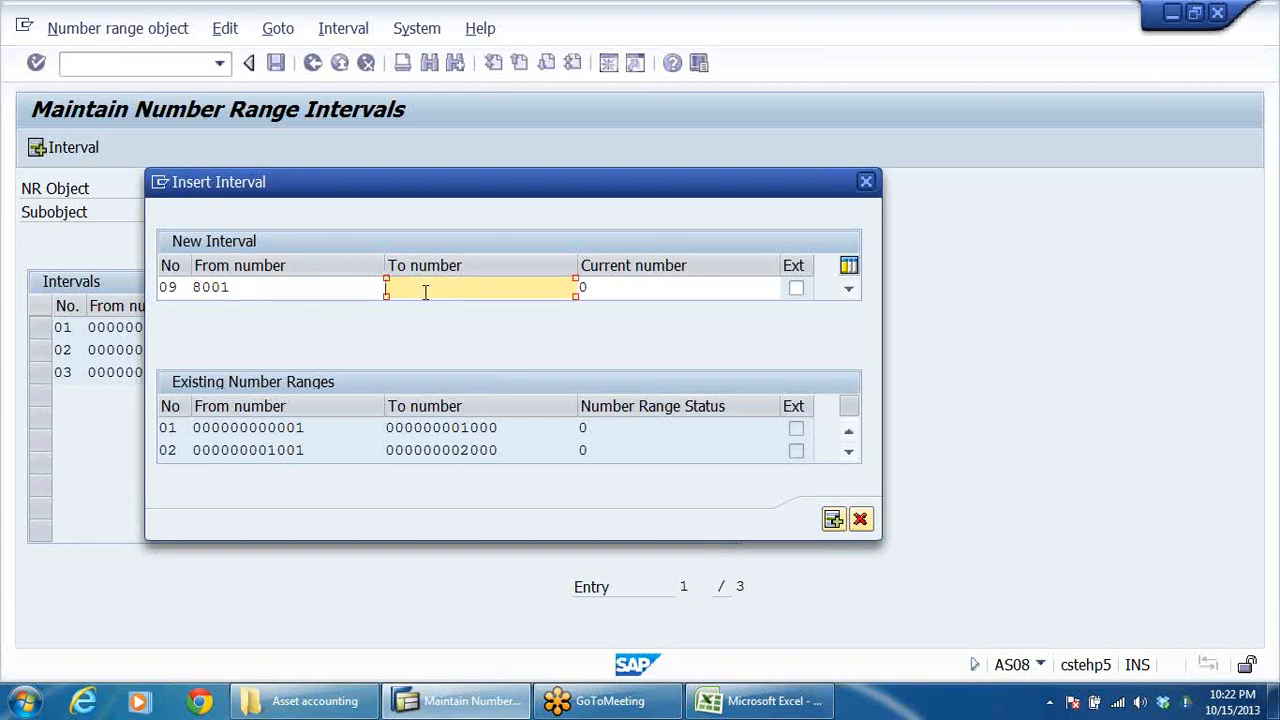
type("9000")
key("Return")
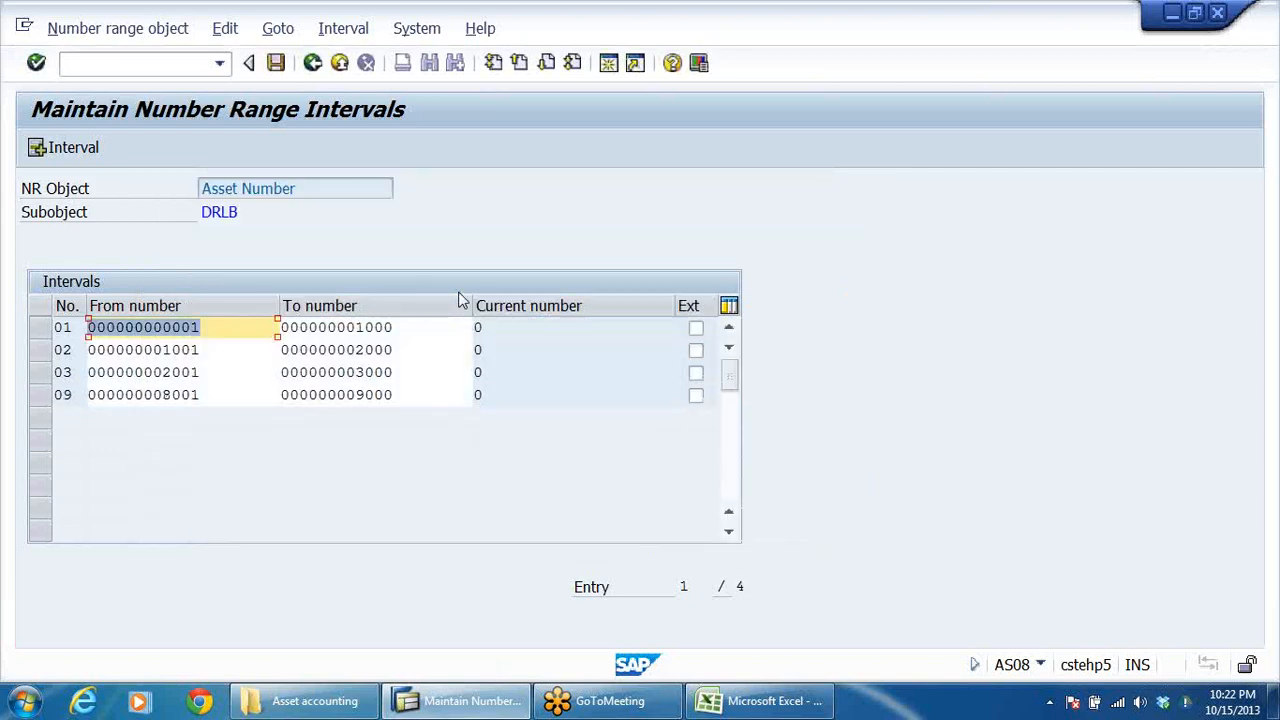
Step: Save the asset number range intervals, acknowledging the transport notice, and return to the implementation guide
left_click(275, 63)
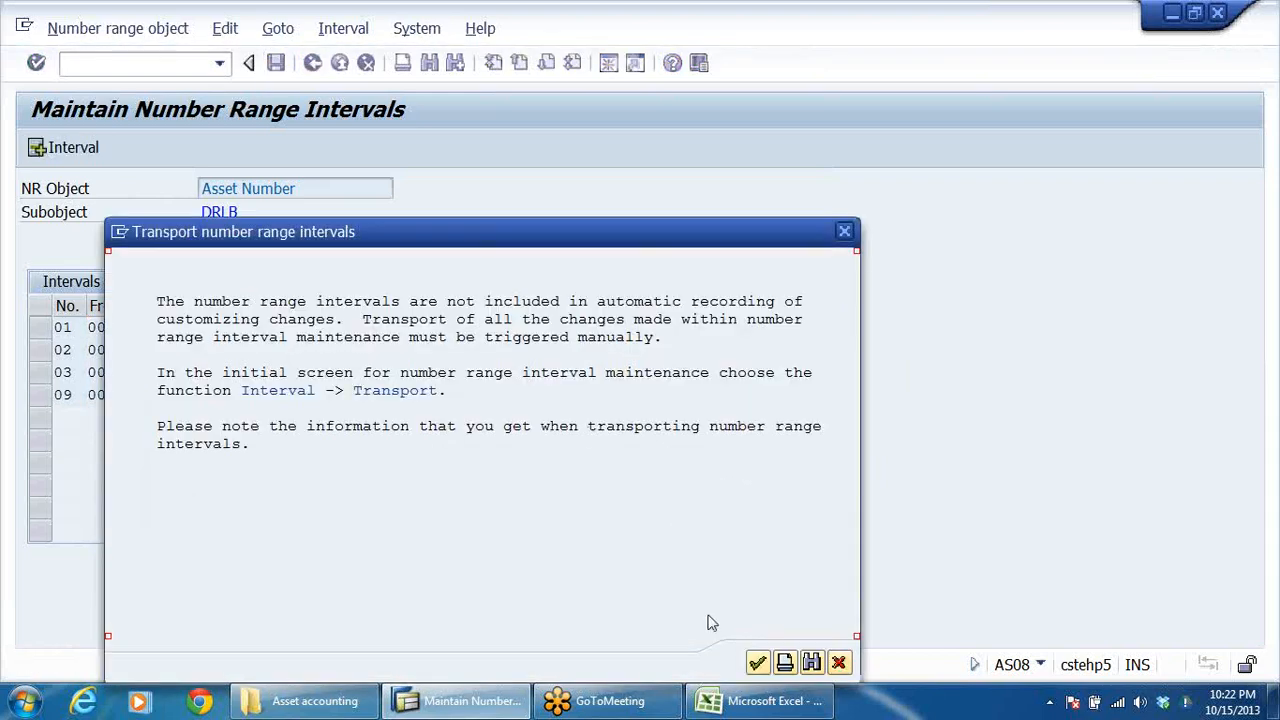
left_click(758, 663)
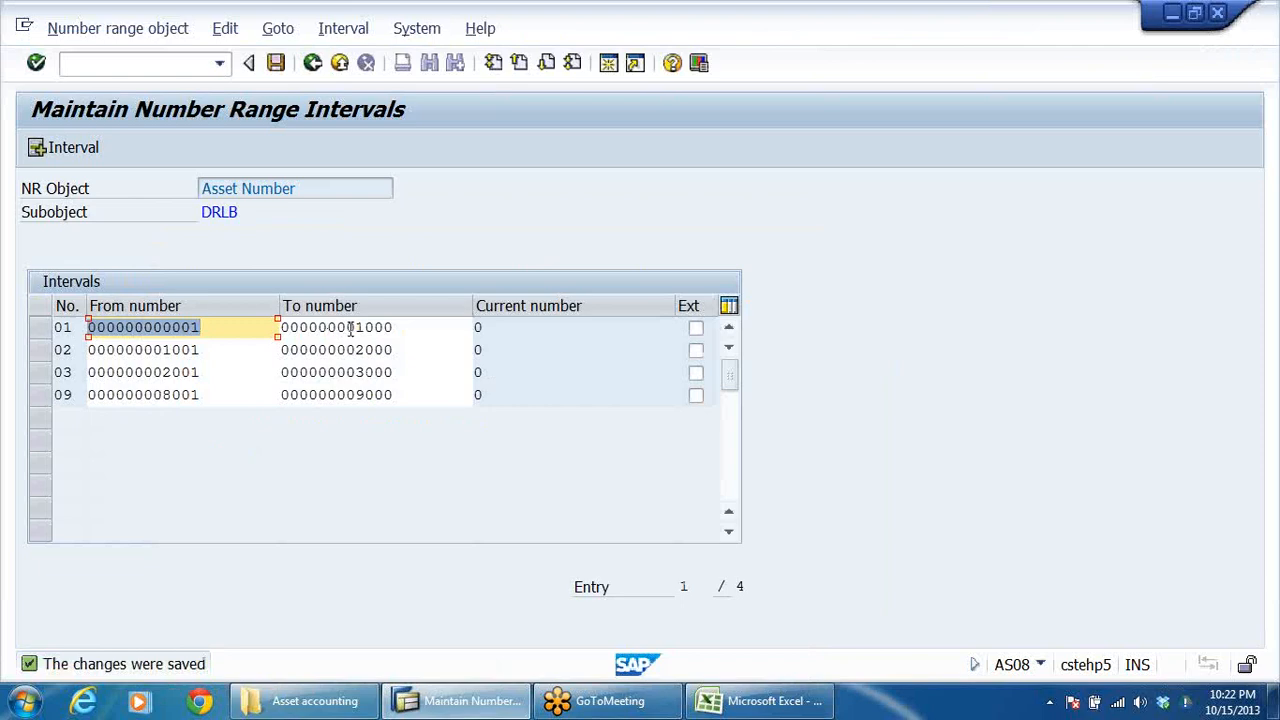
left_click(312, 63)
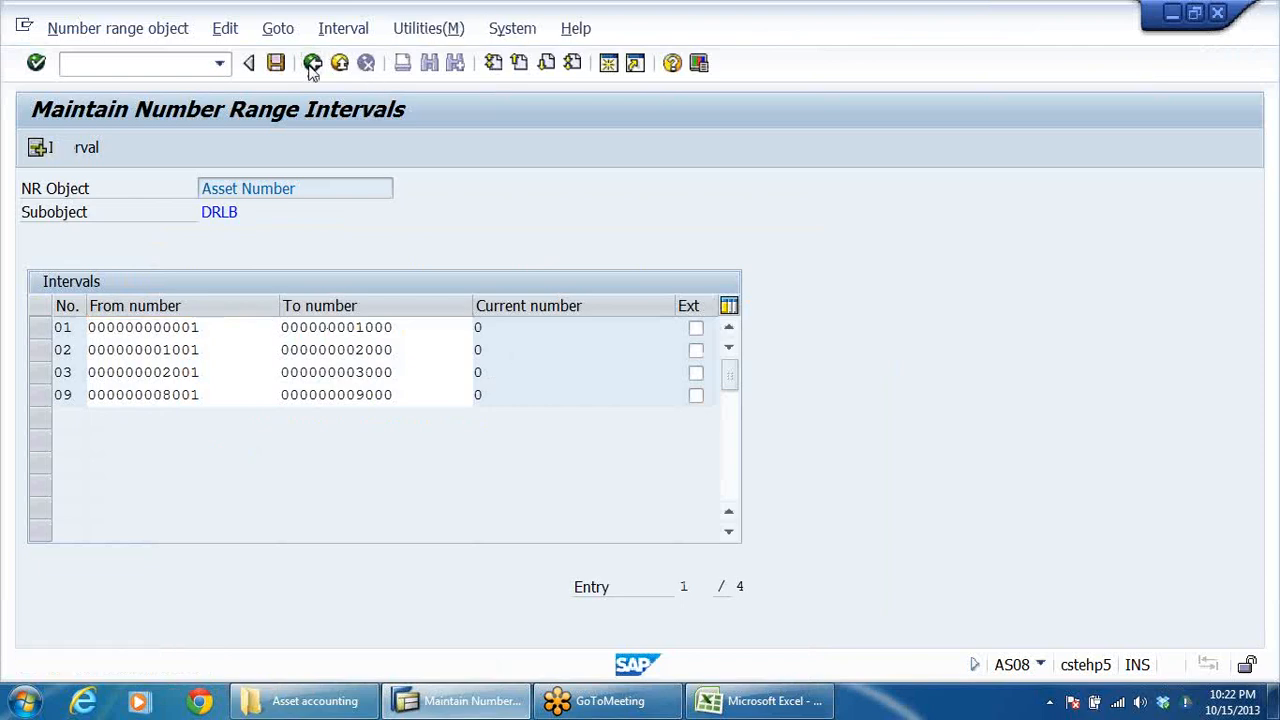
left_click(312, 63)
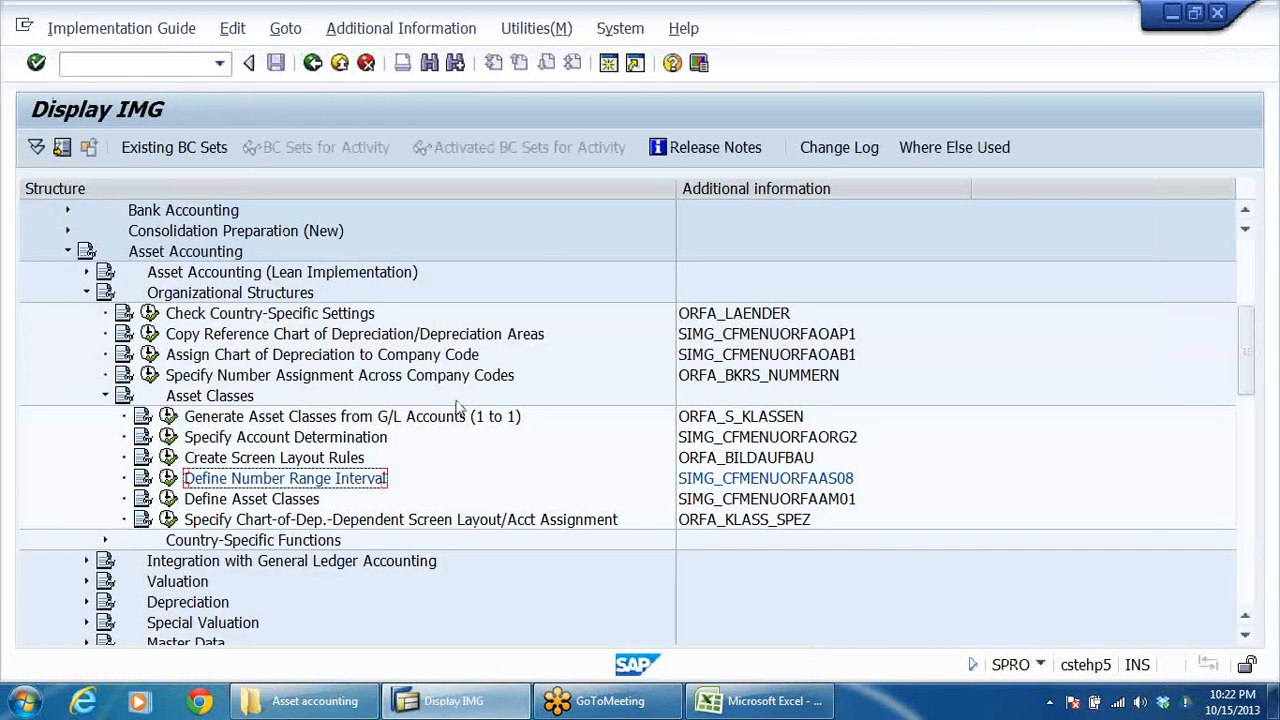
Step: Select the Define Asset Classes activity under Asset Classes in the implementation guide
left_click(246, 499)
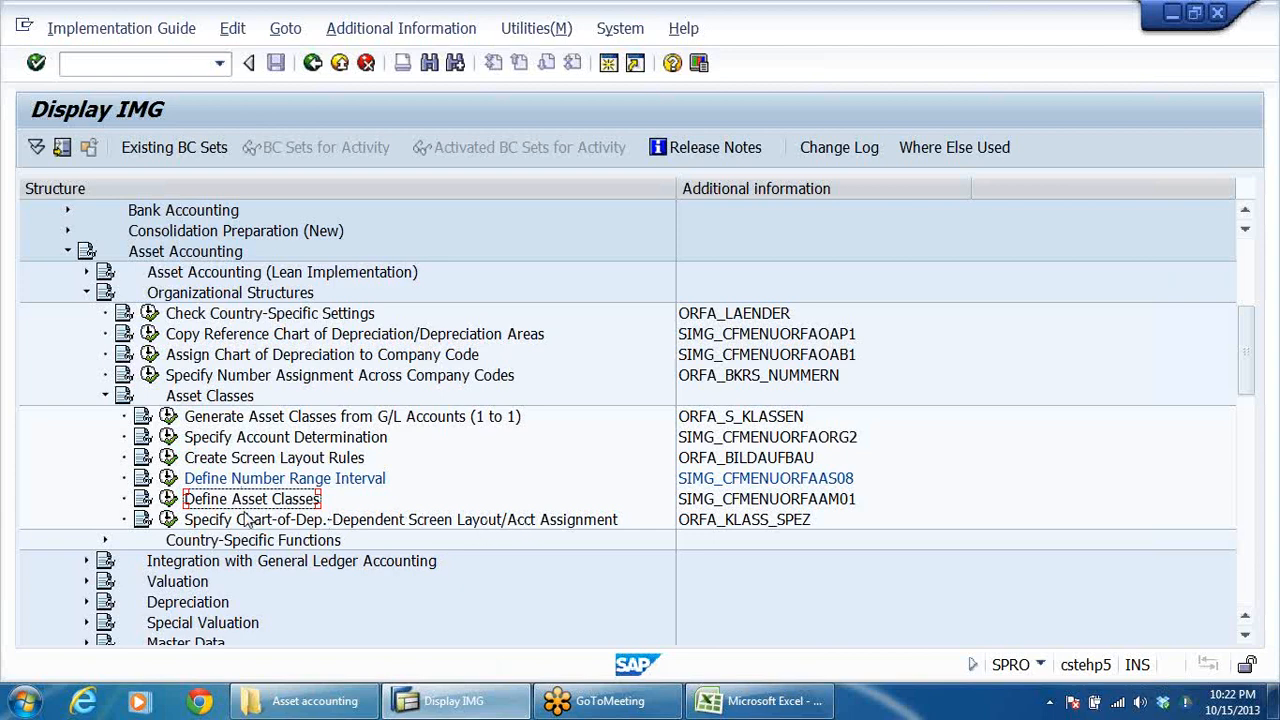
scroll(275, 495, "down", 1)
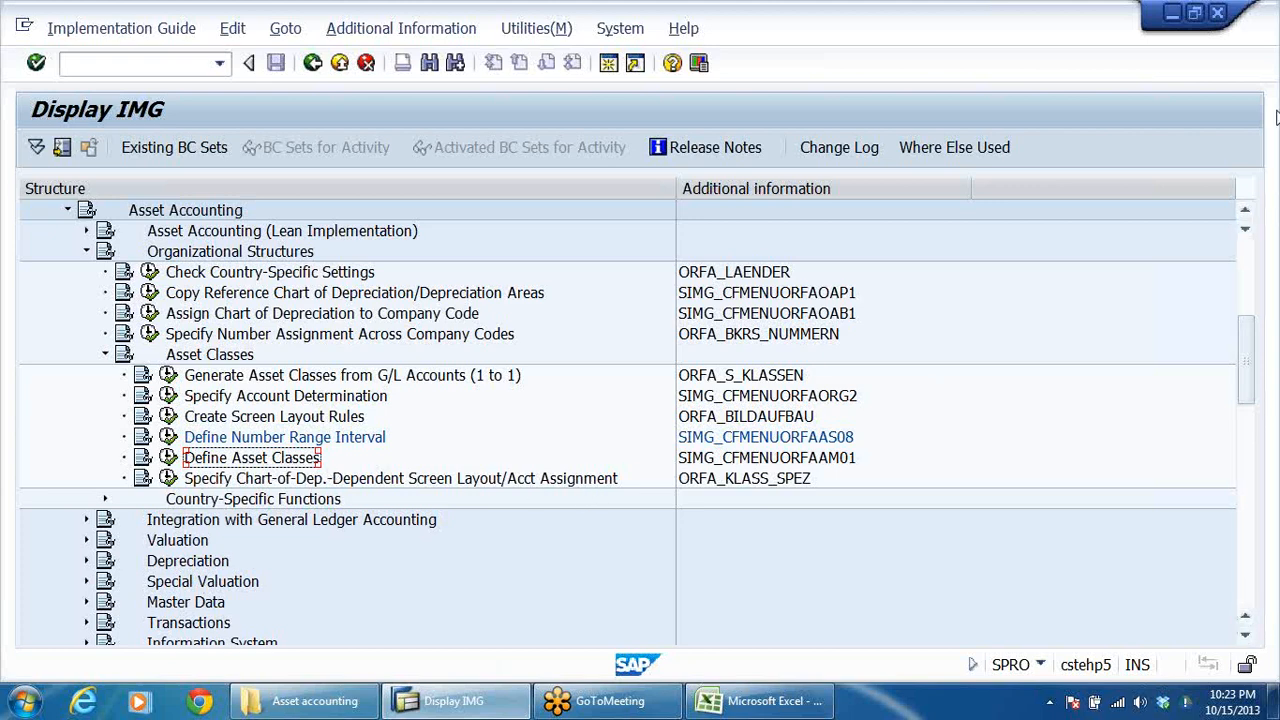
left_click(1272, 38)
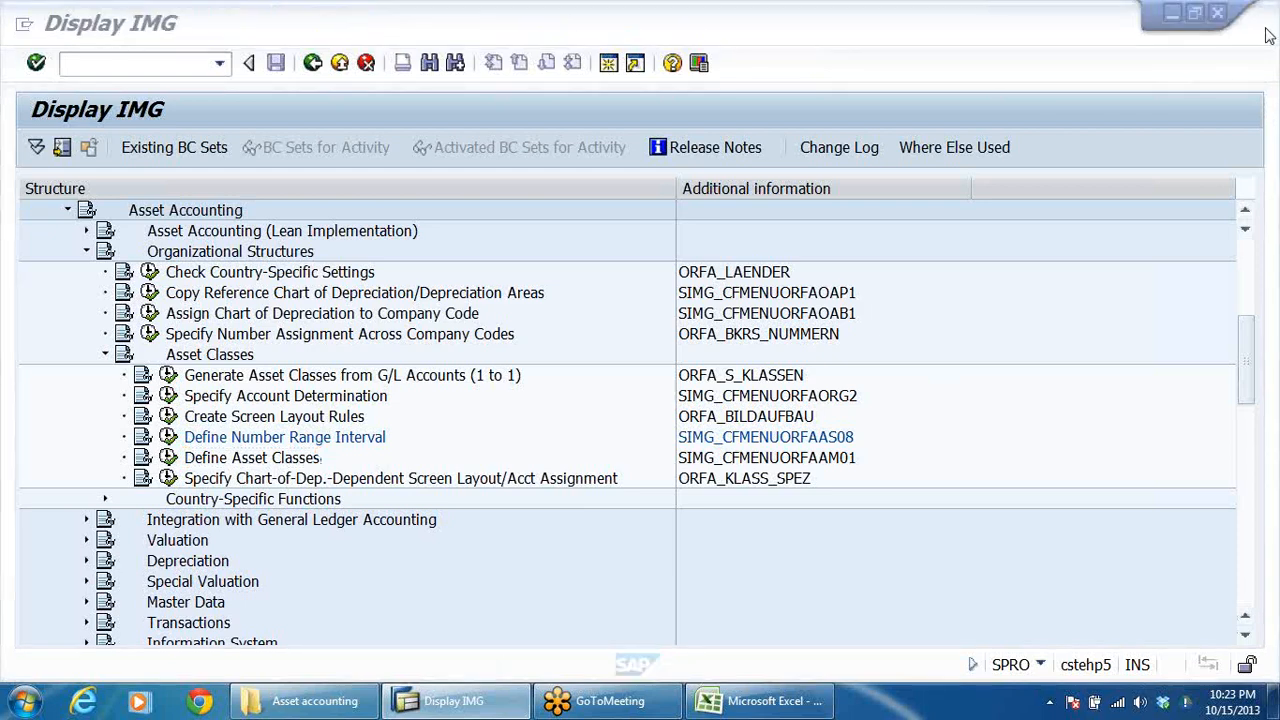